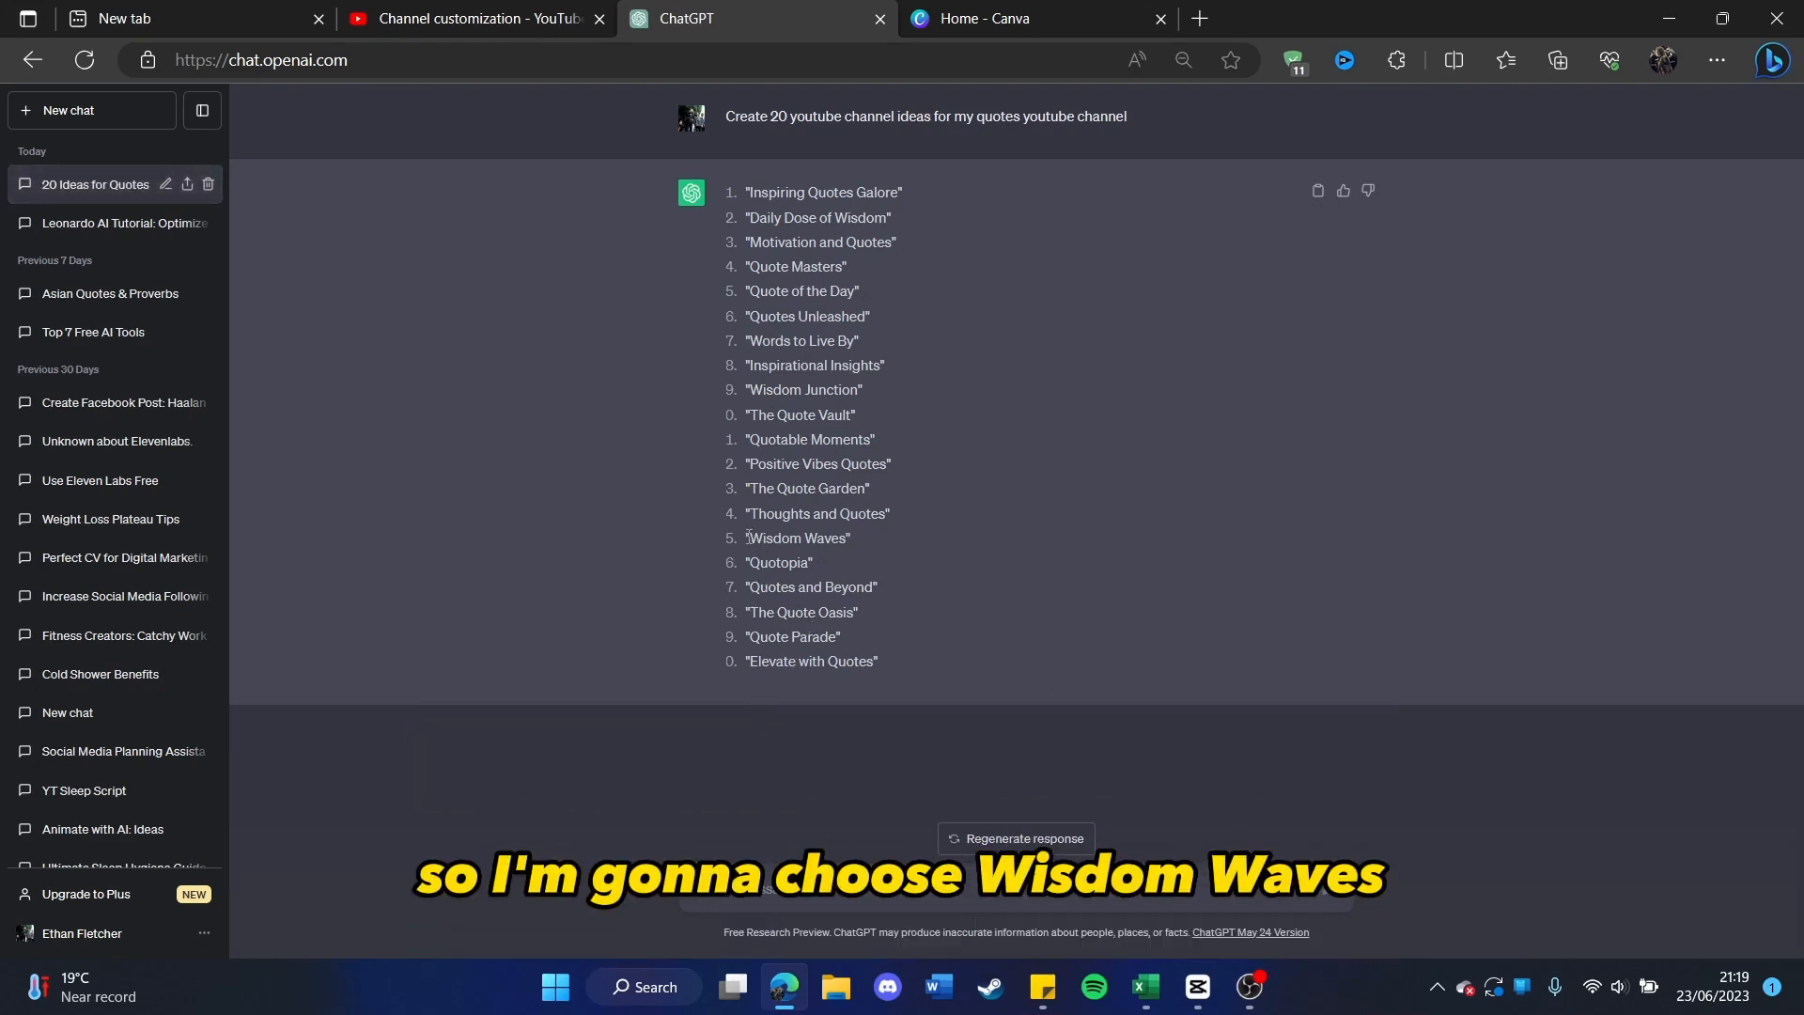
Step: Copy "Wisdom Waves" from the ChatGPT name ideas and enter it as the channel name in YouTube Studio
left_click_drag(842, 534, 846, 537)
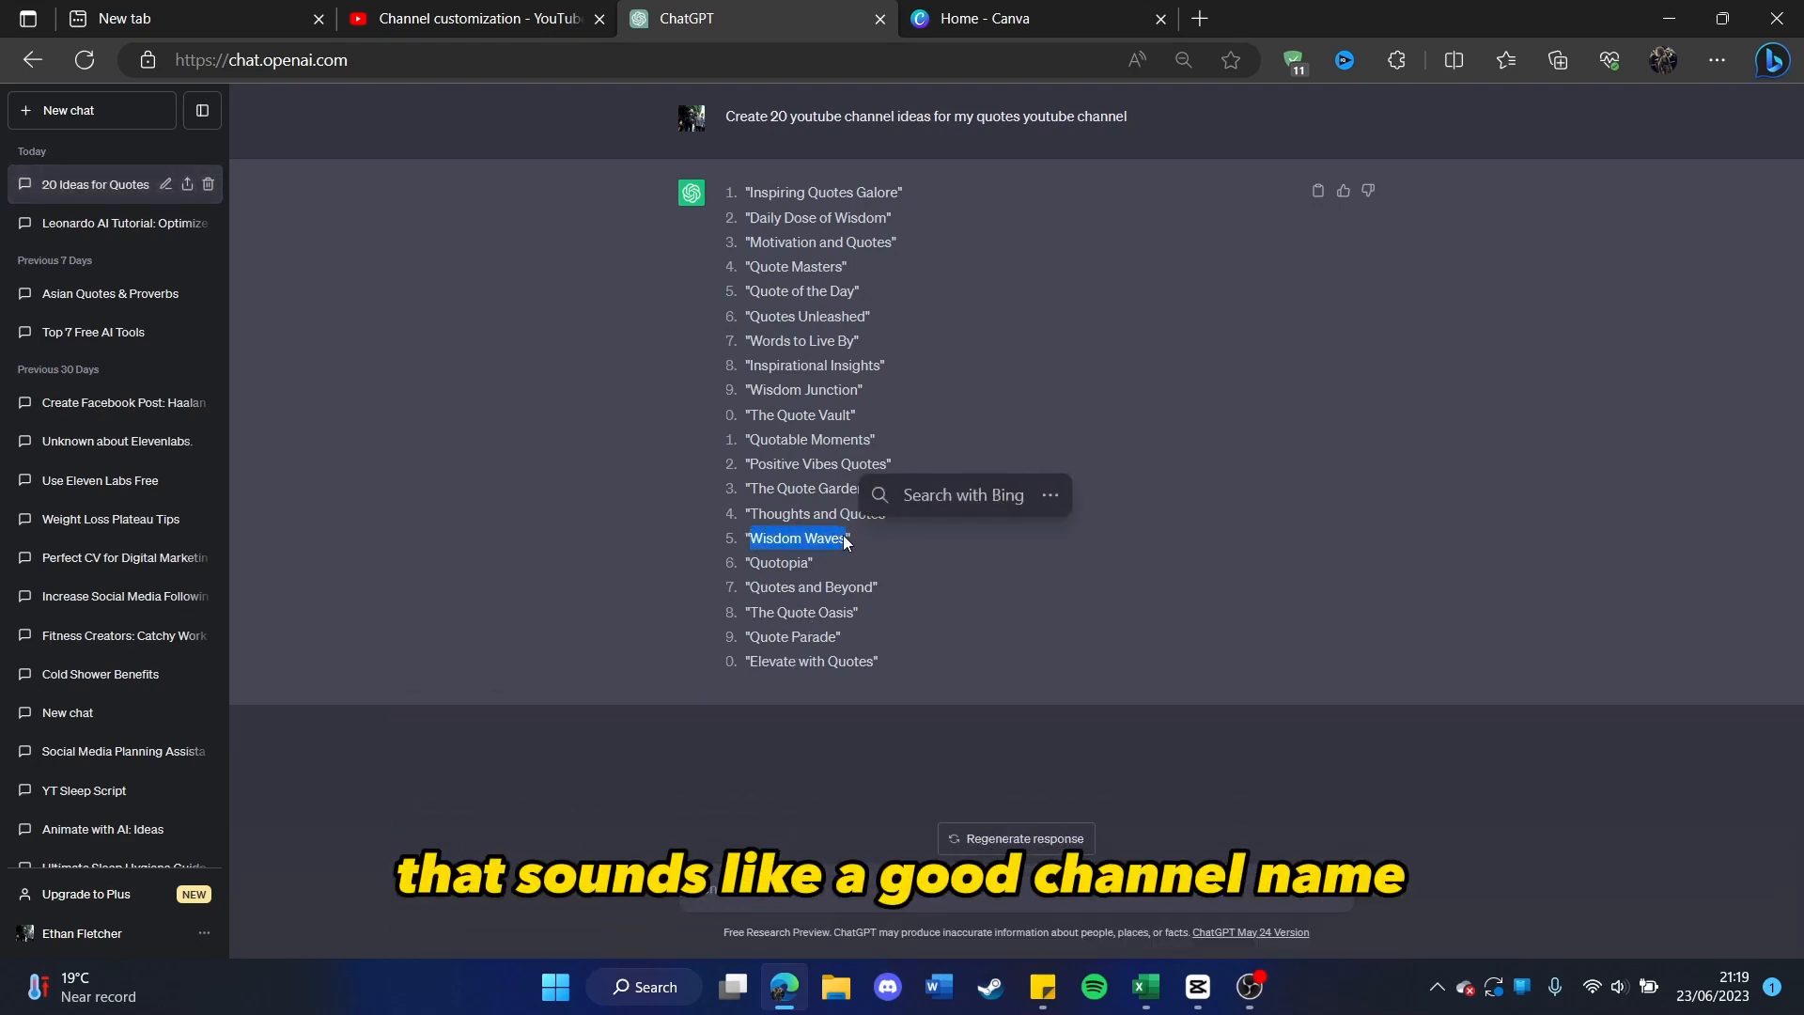
key("ctrl+c")
left_click(425, 9)
left_click(445, 265)
left_click(375, 402)
key("ctrl+v")
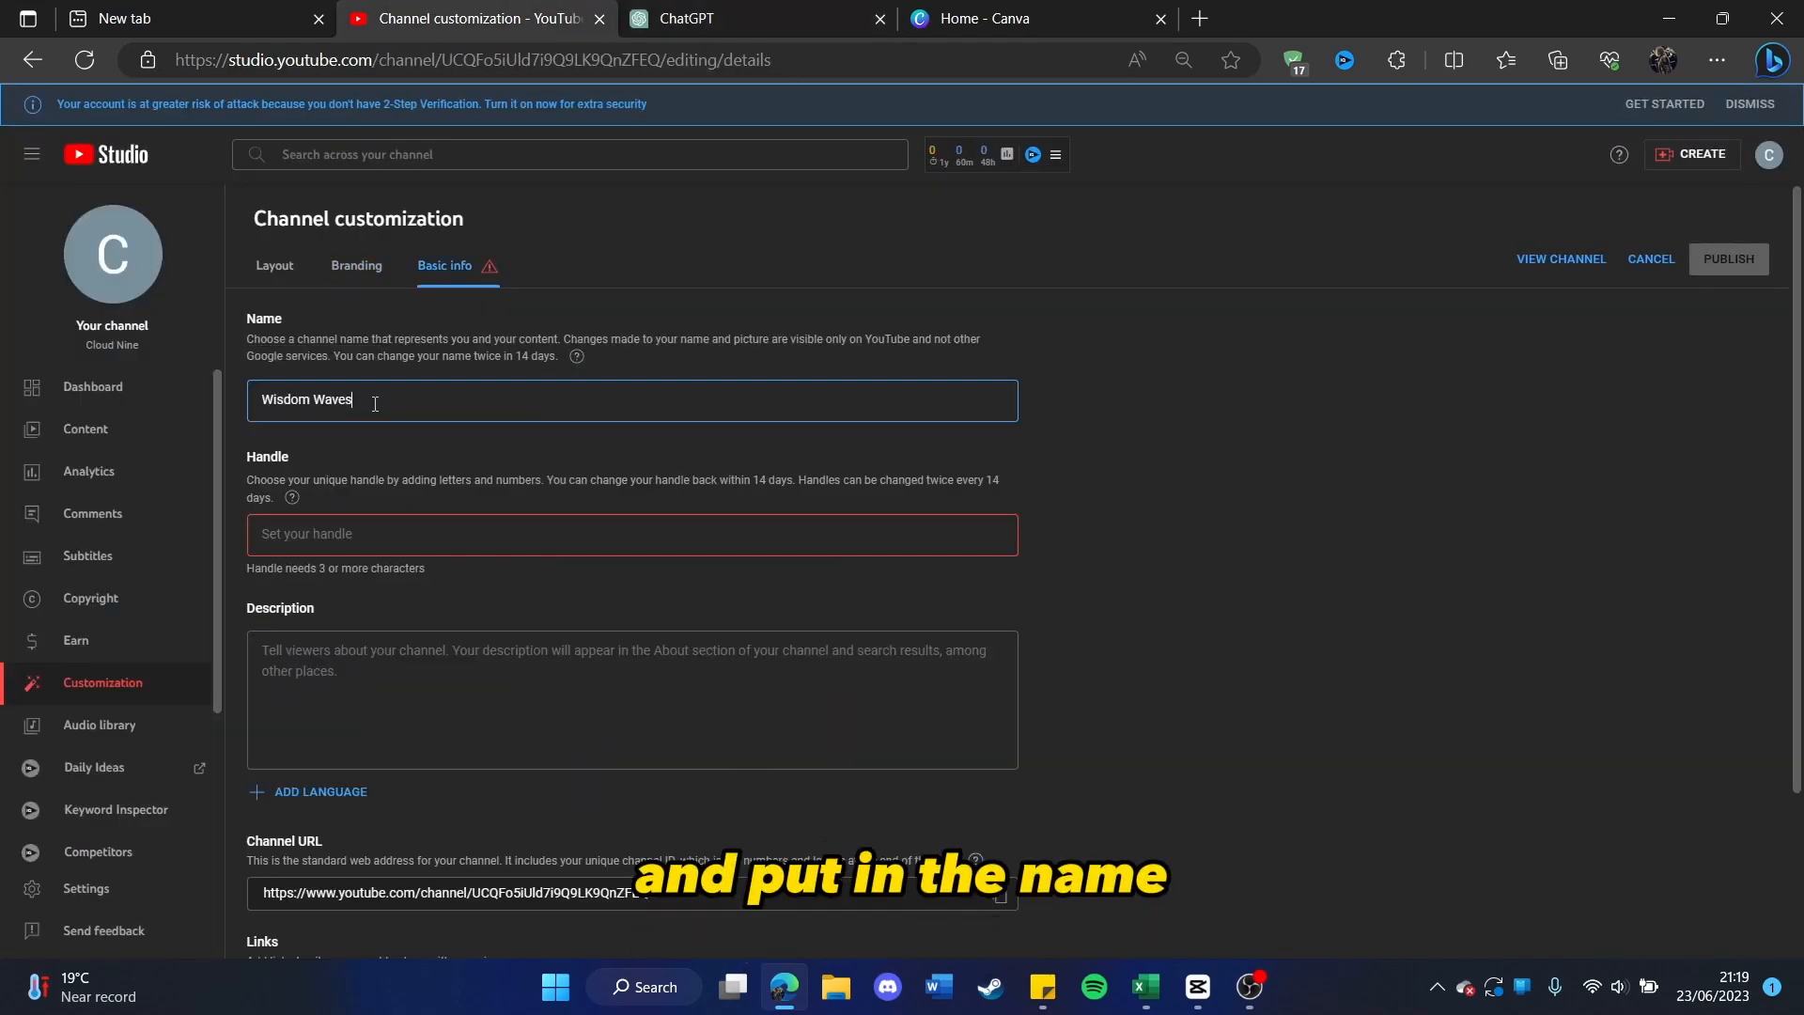
left_click(375, 259)
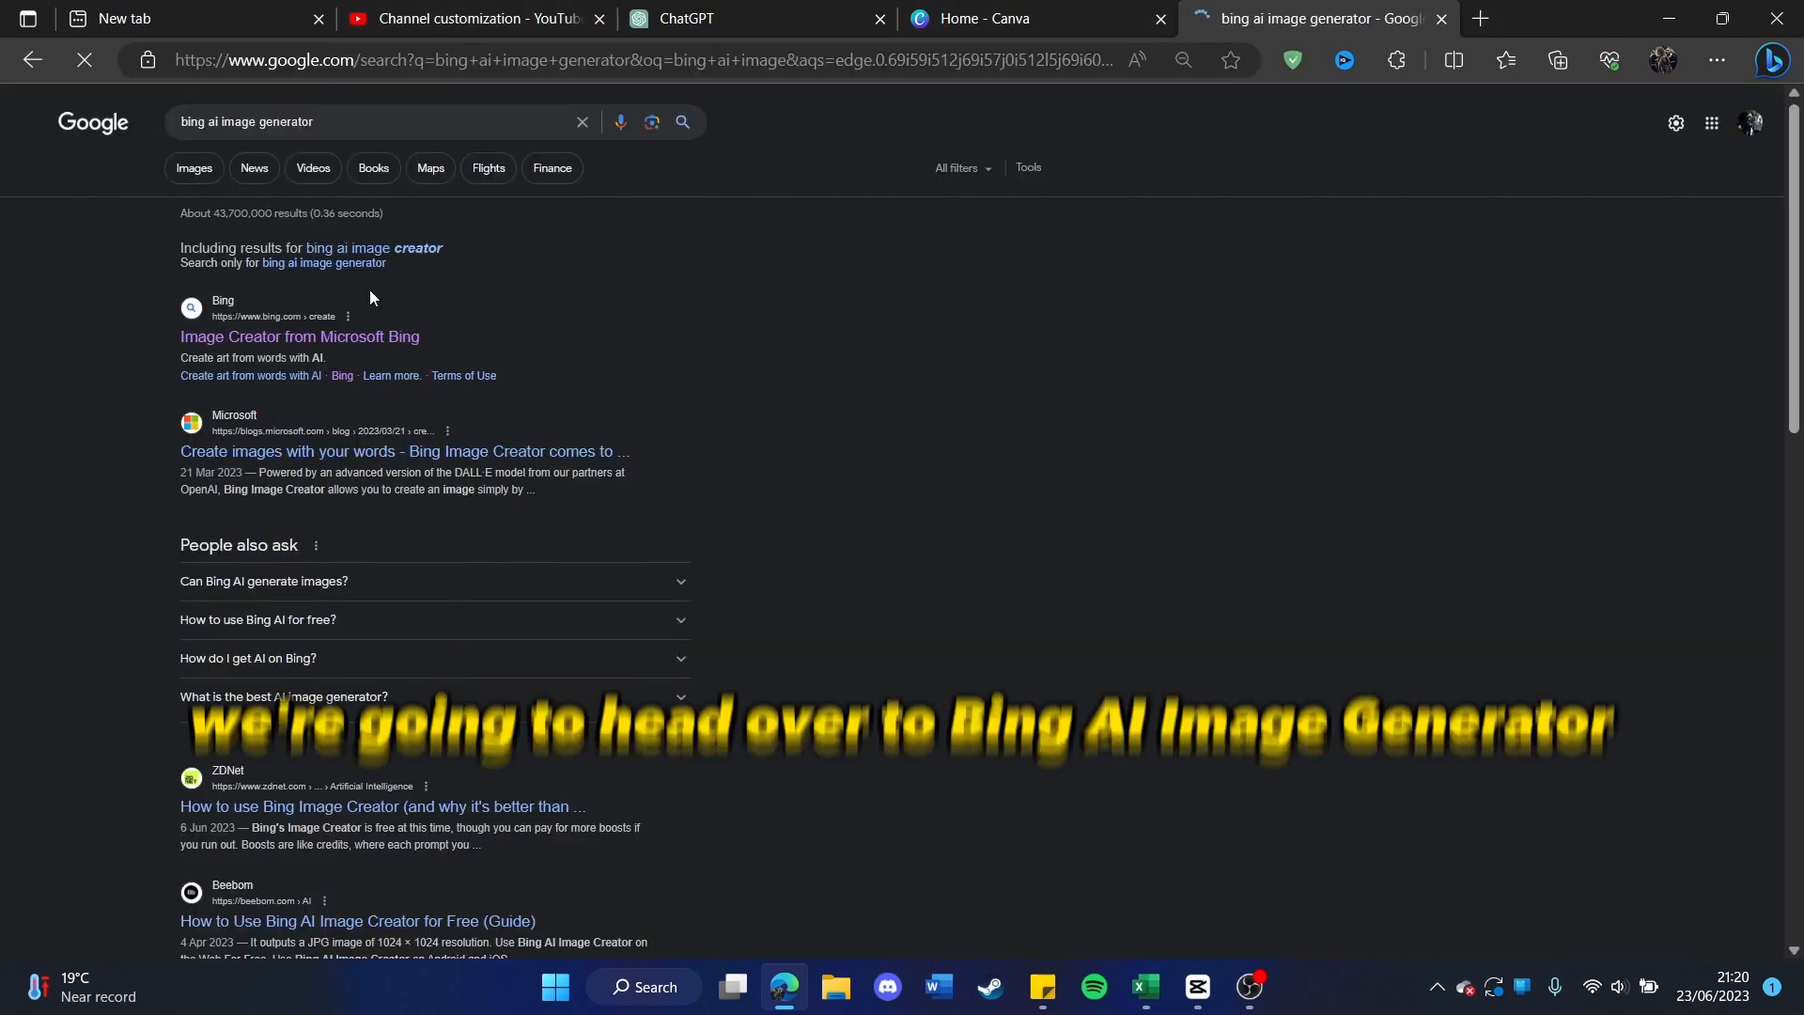
Step: Open Bing Image Creator and generate "image of an elderly wise Chinese gentleman with a white beard and hair holding a ancient scripture."
left_click(350, 352)
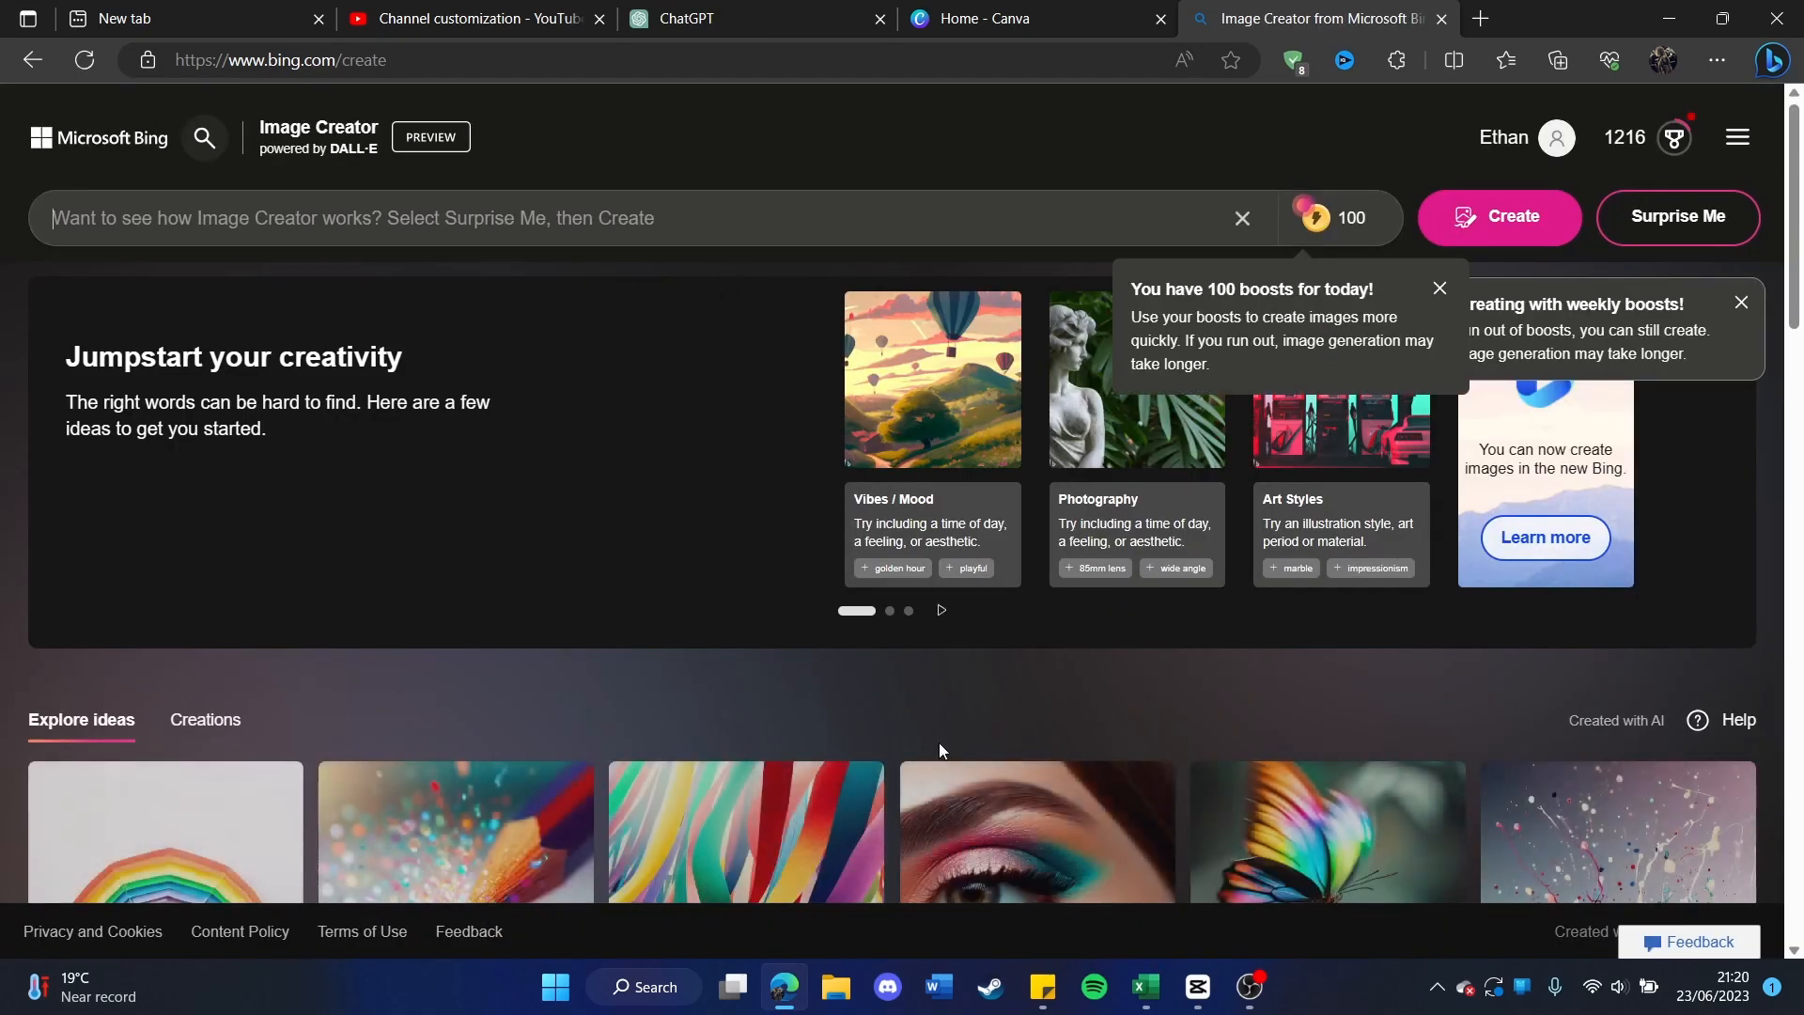
left_click(611, 219)
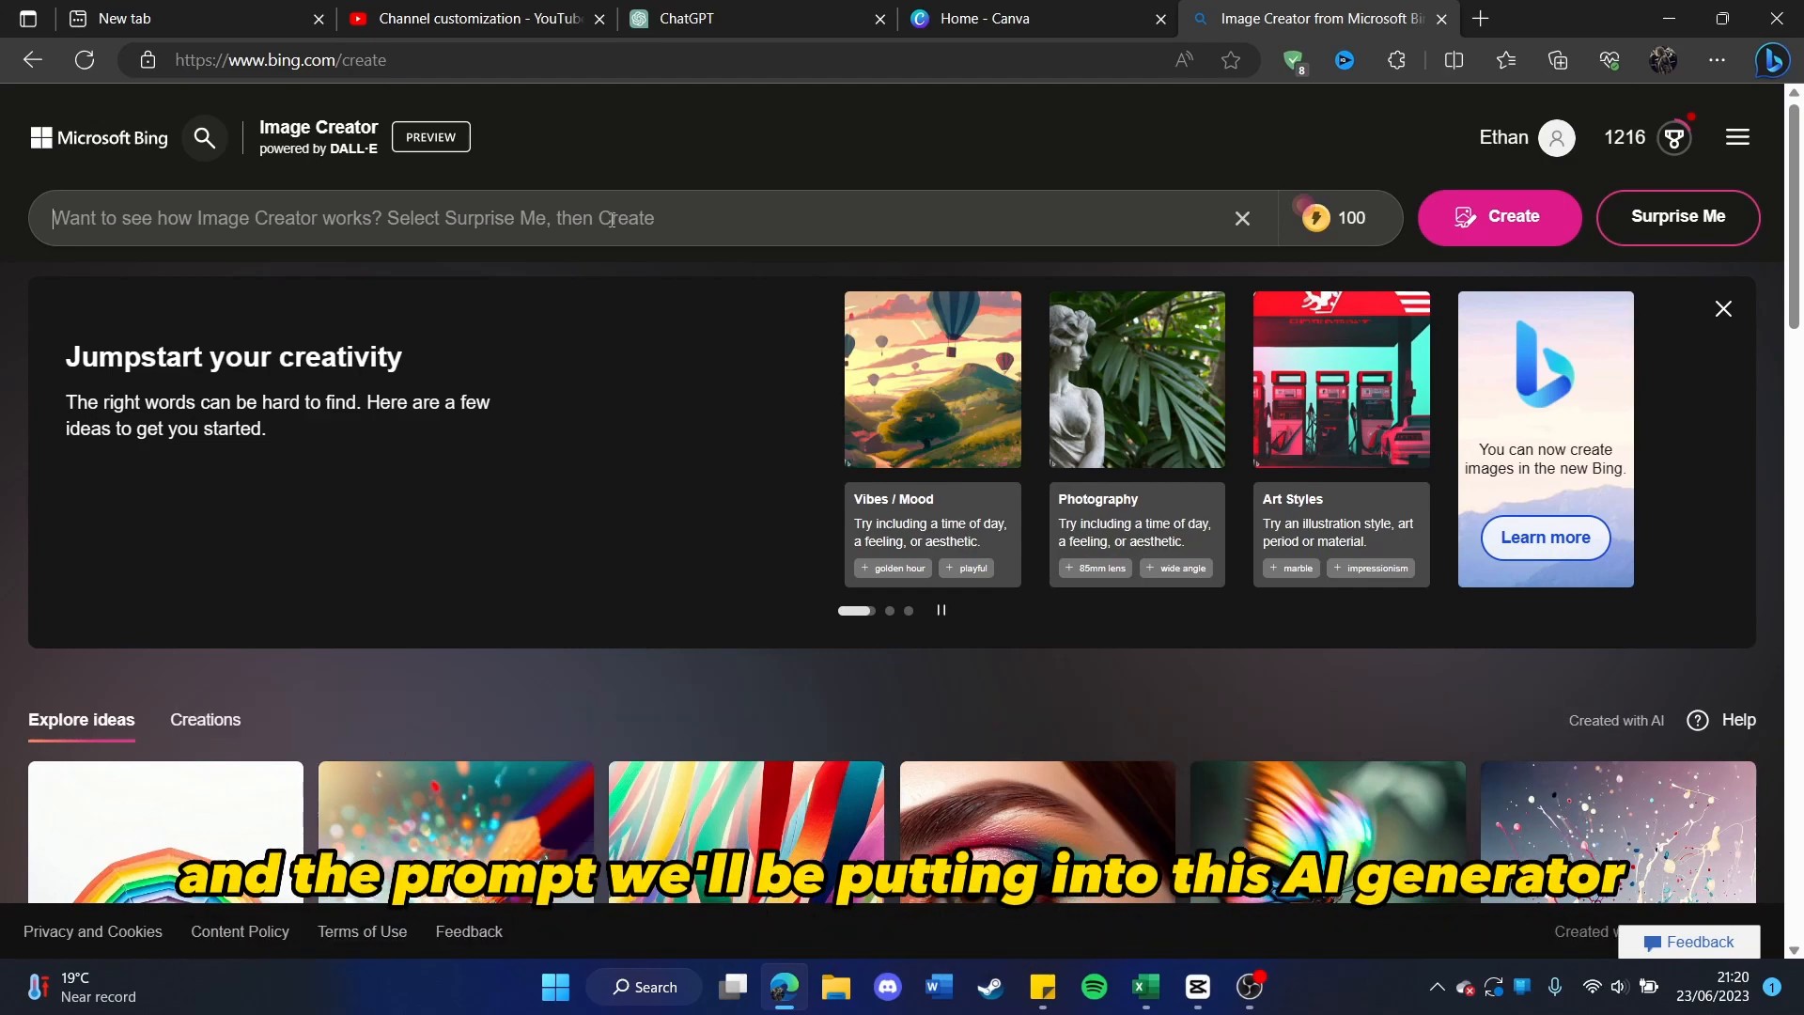
key("ctrl+v")
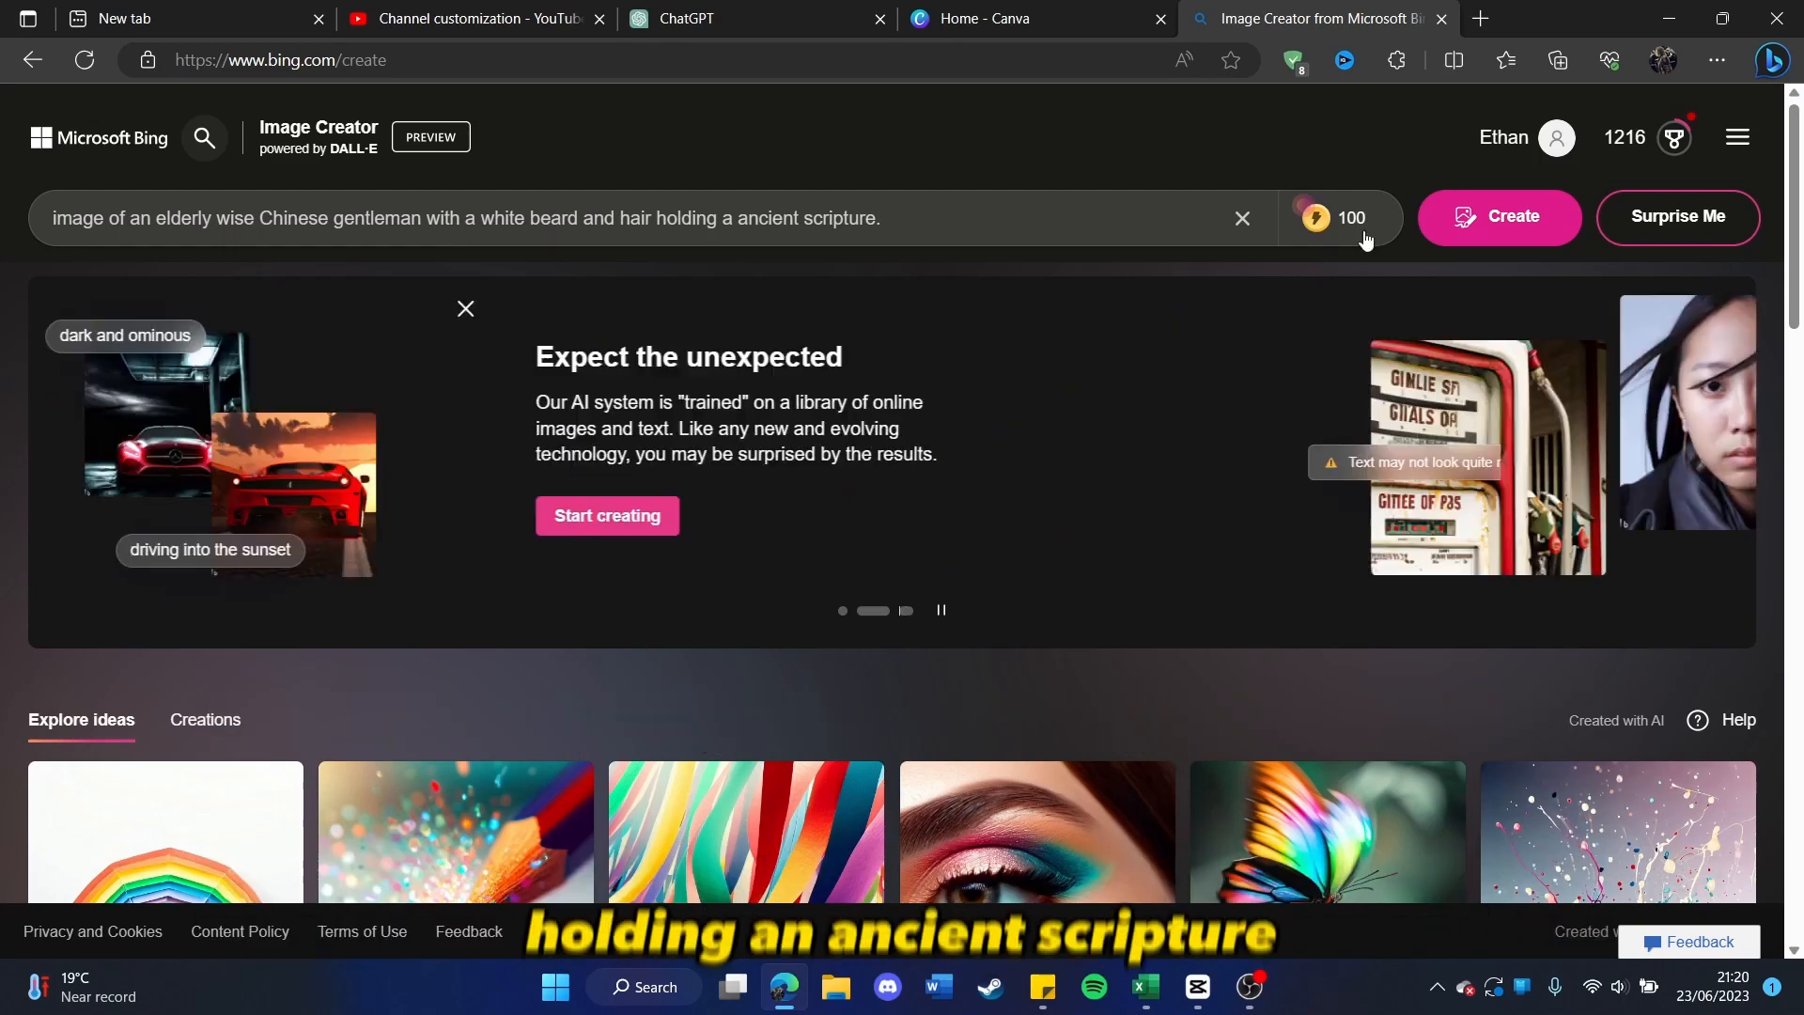
left_click(1513, 206)
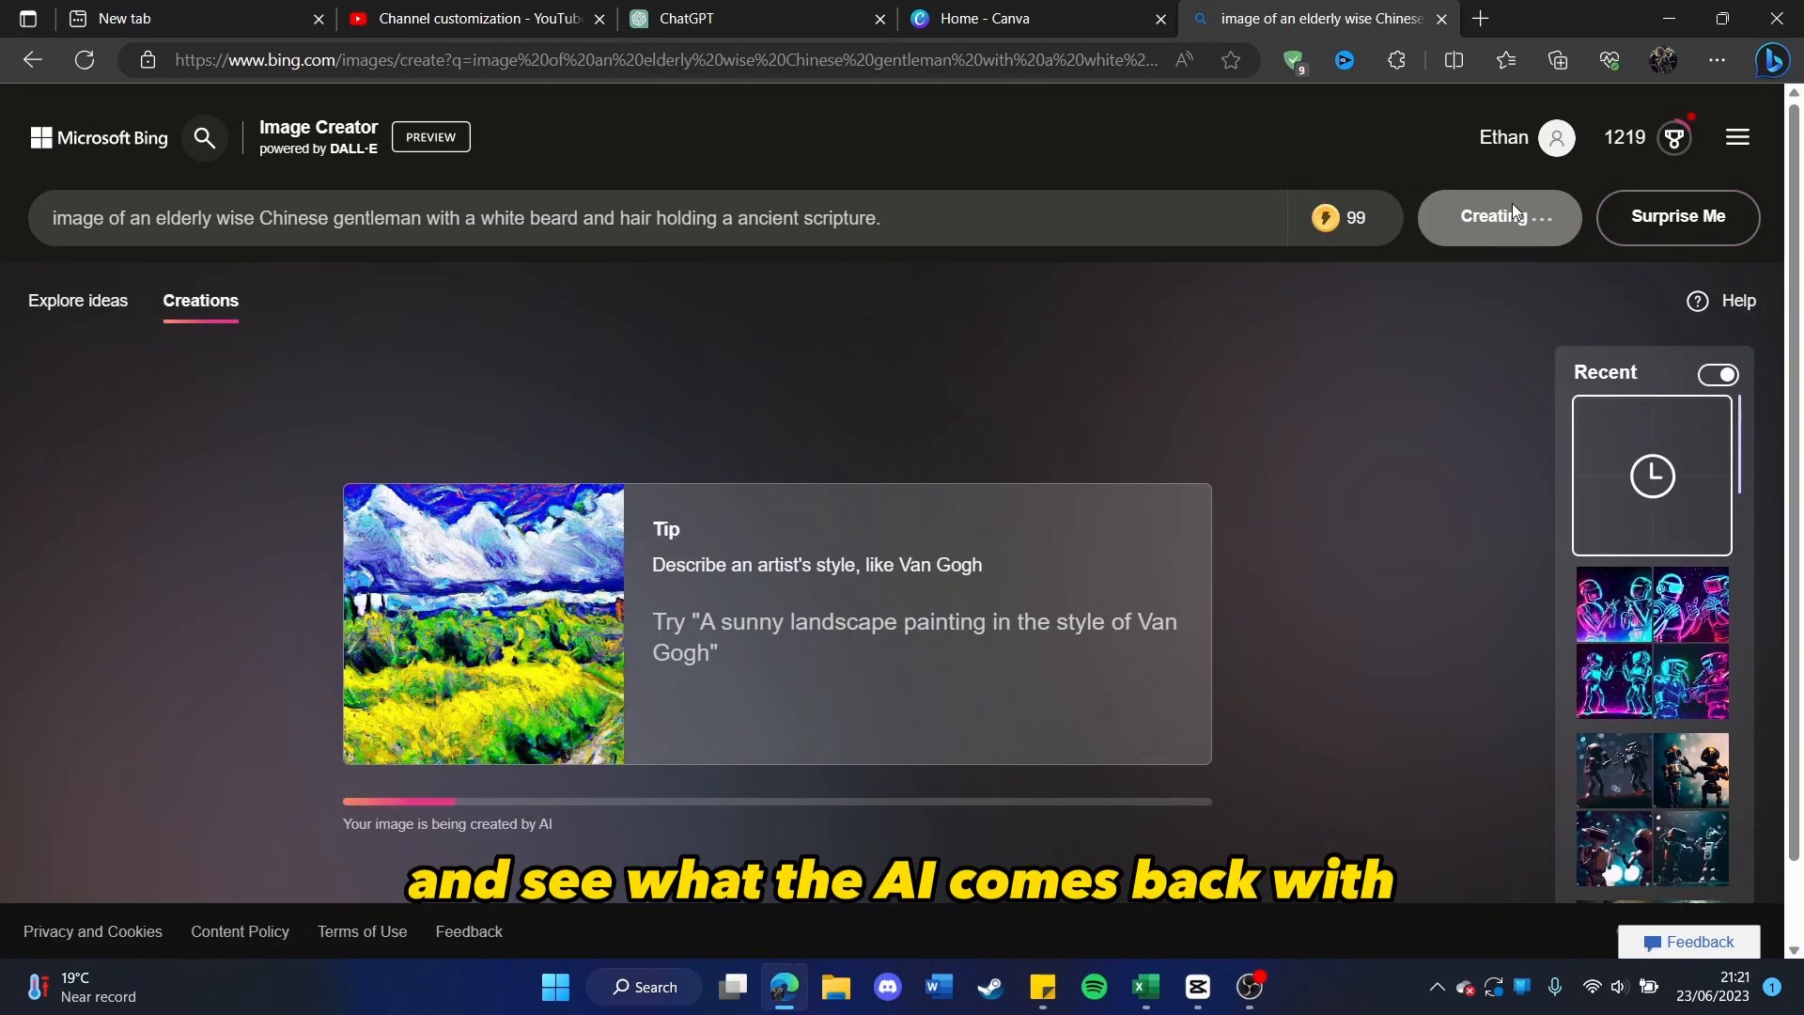
Step: Open the generated image of the turbaned man holding a dark book and download it
scroll(1058, 534, "down", 1)
scroll(1127, 536, "up", 1)
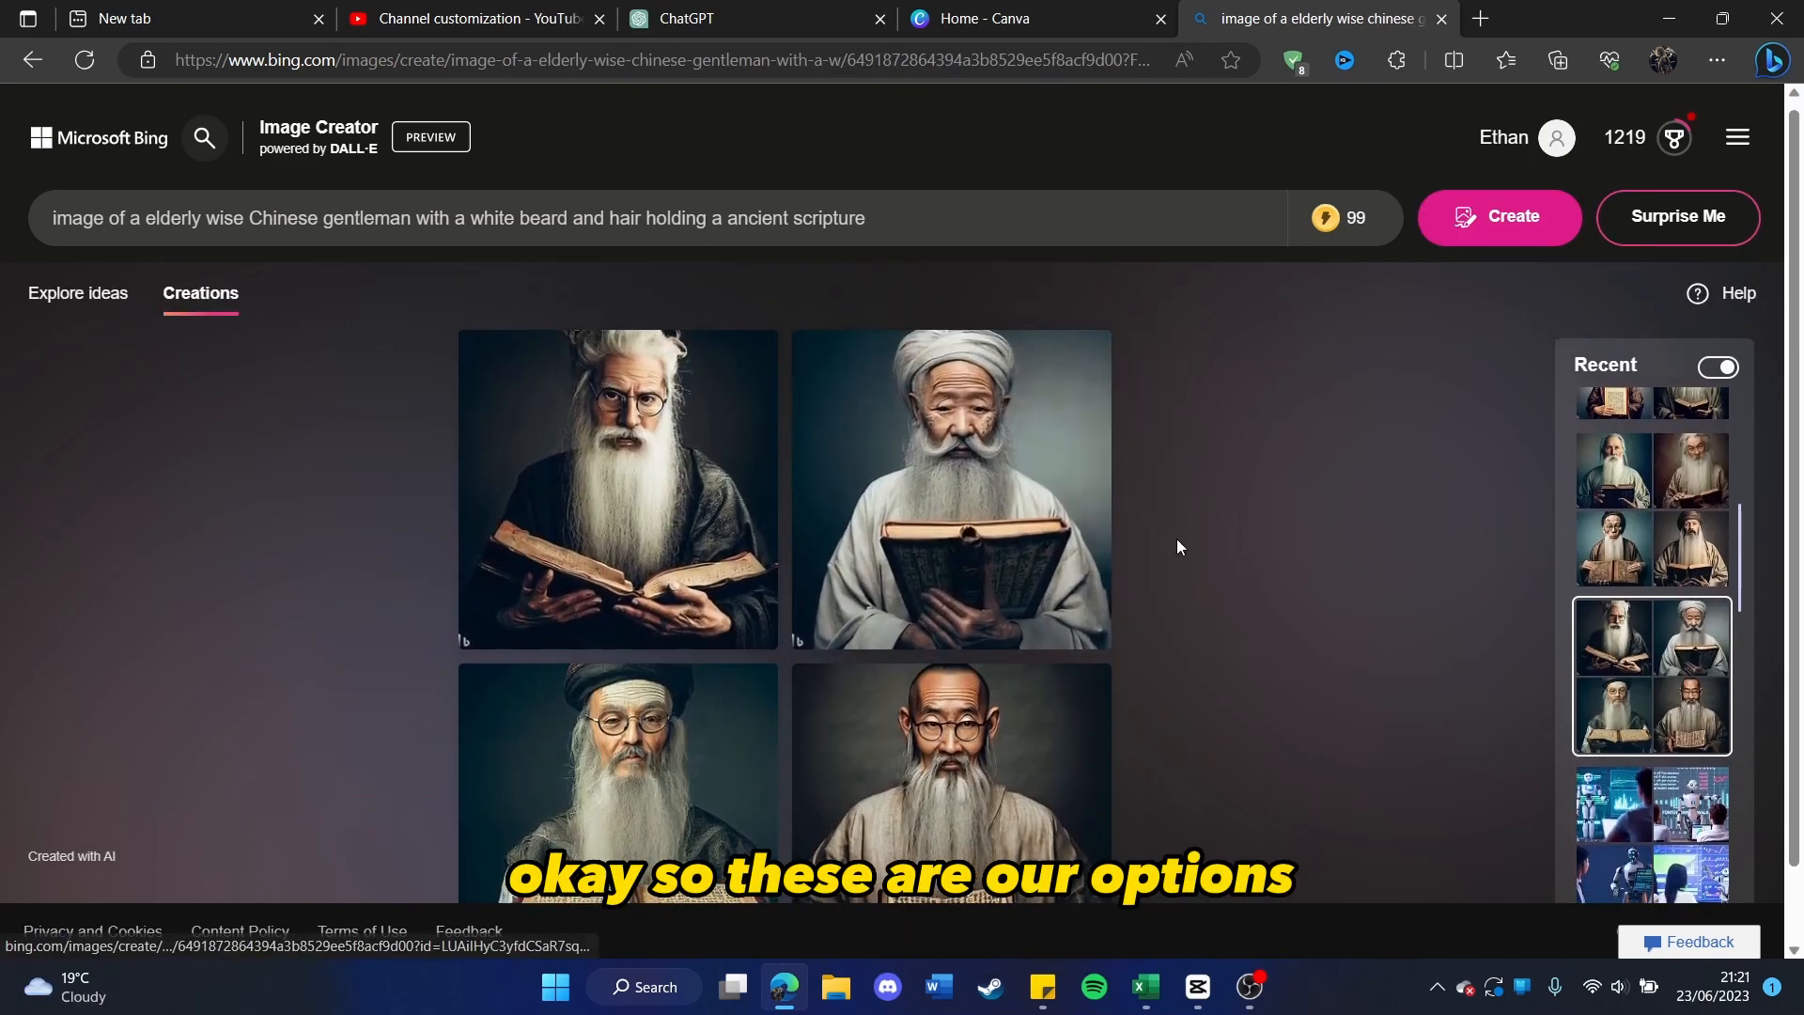
left_click(1050, 514)
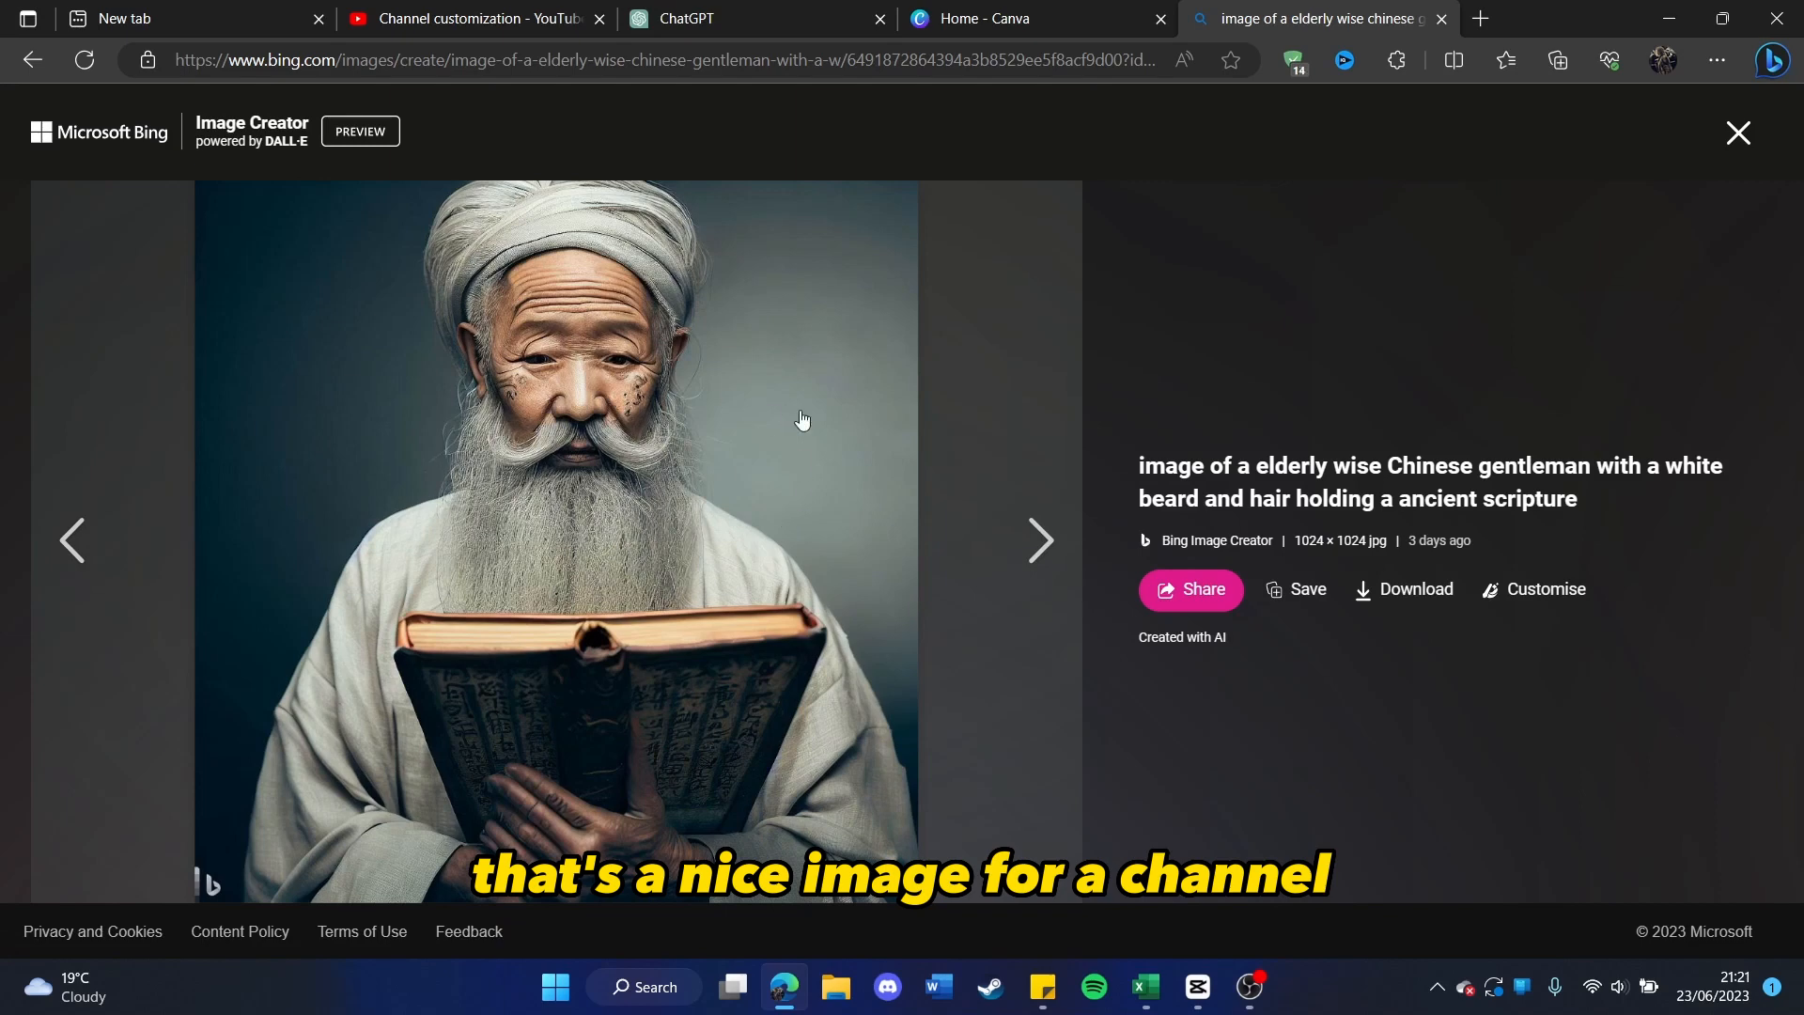
left_click(1409, 594)
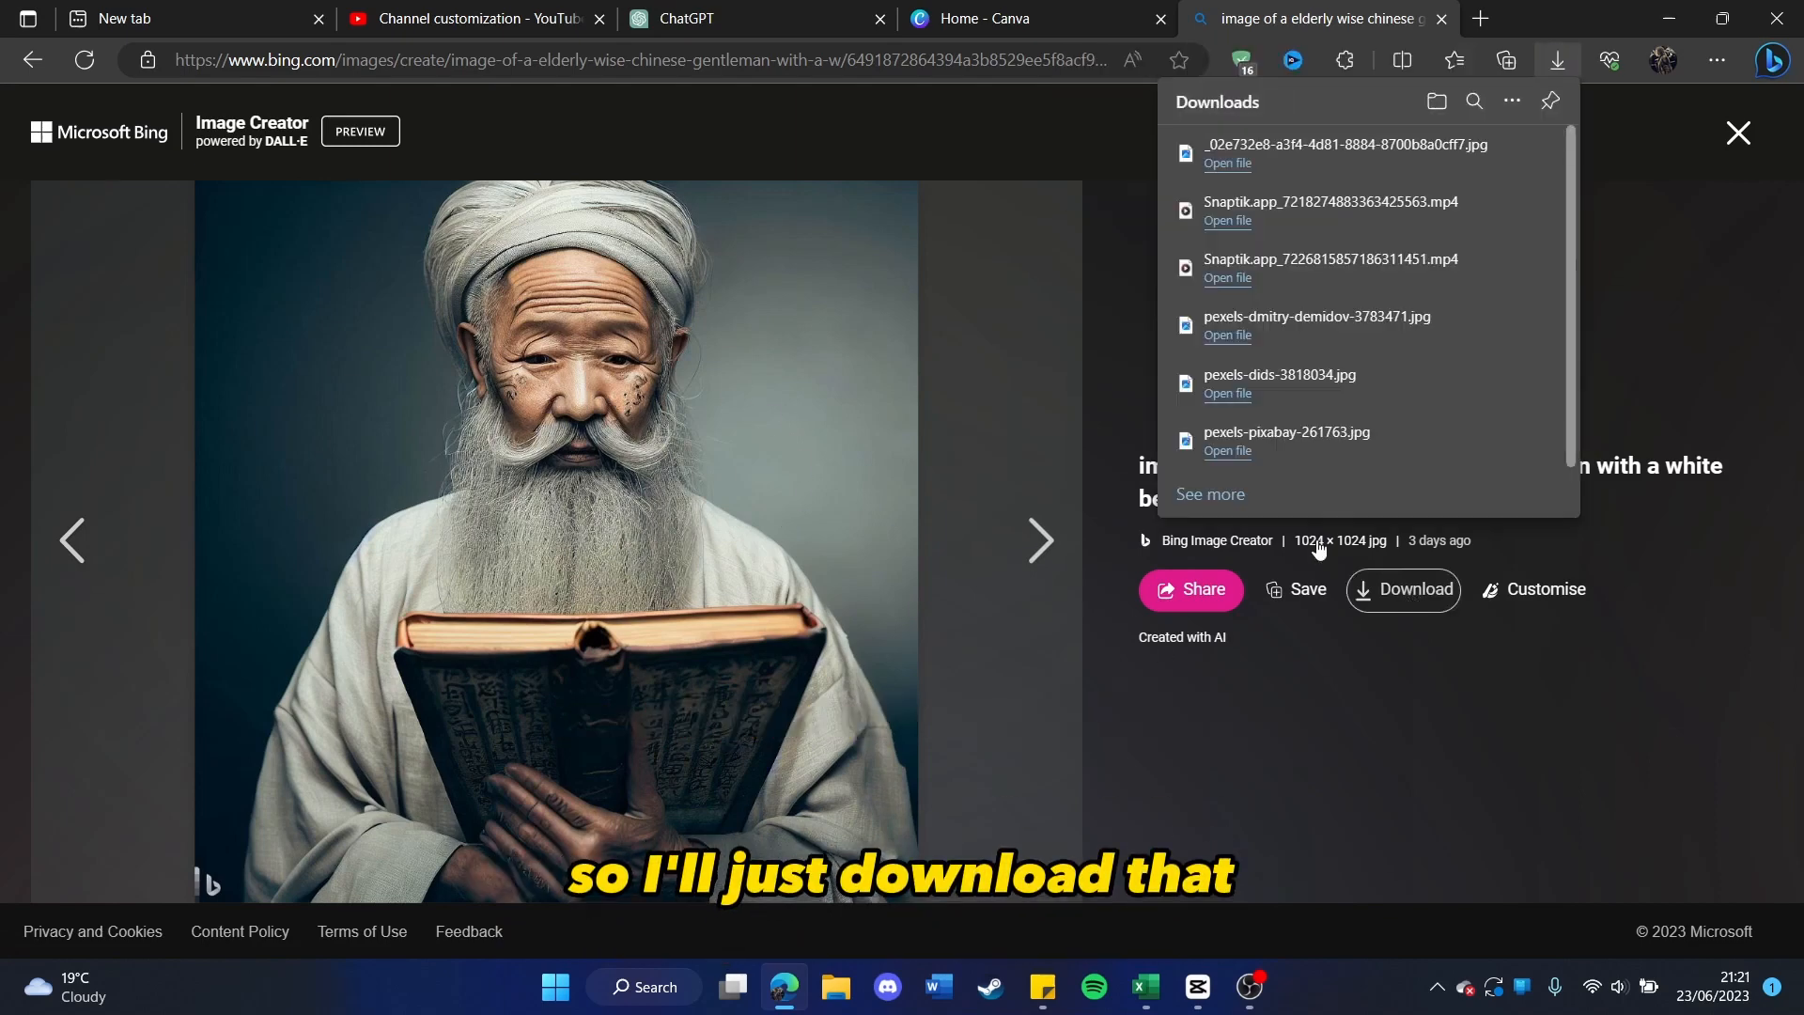
Step: Switch to YouTube Studio and set the downloaded image of the old man as the channel's profile picture
left_click(465, 14)
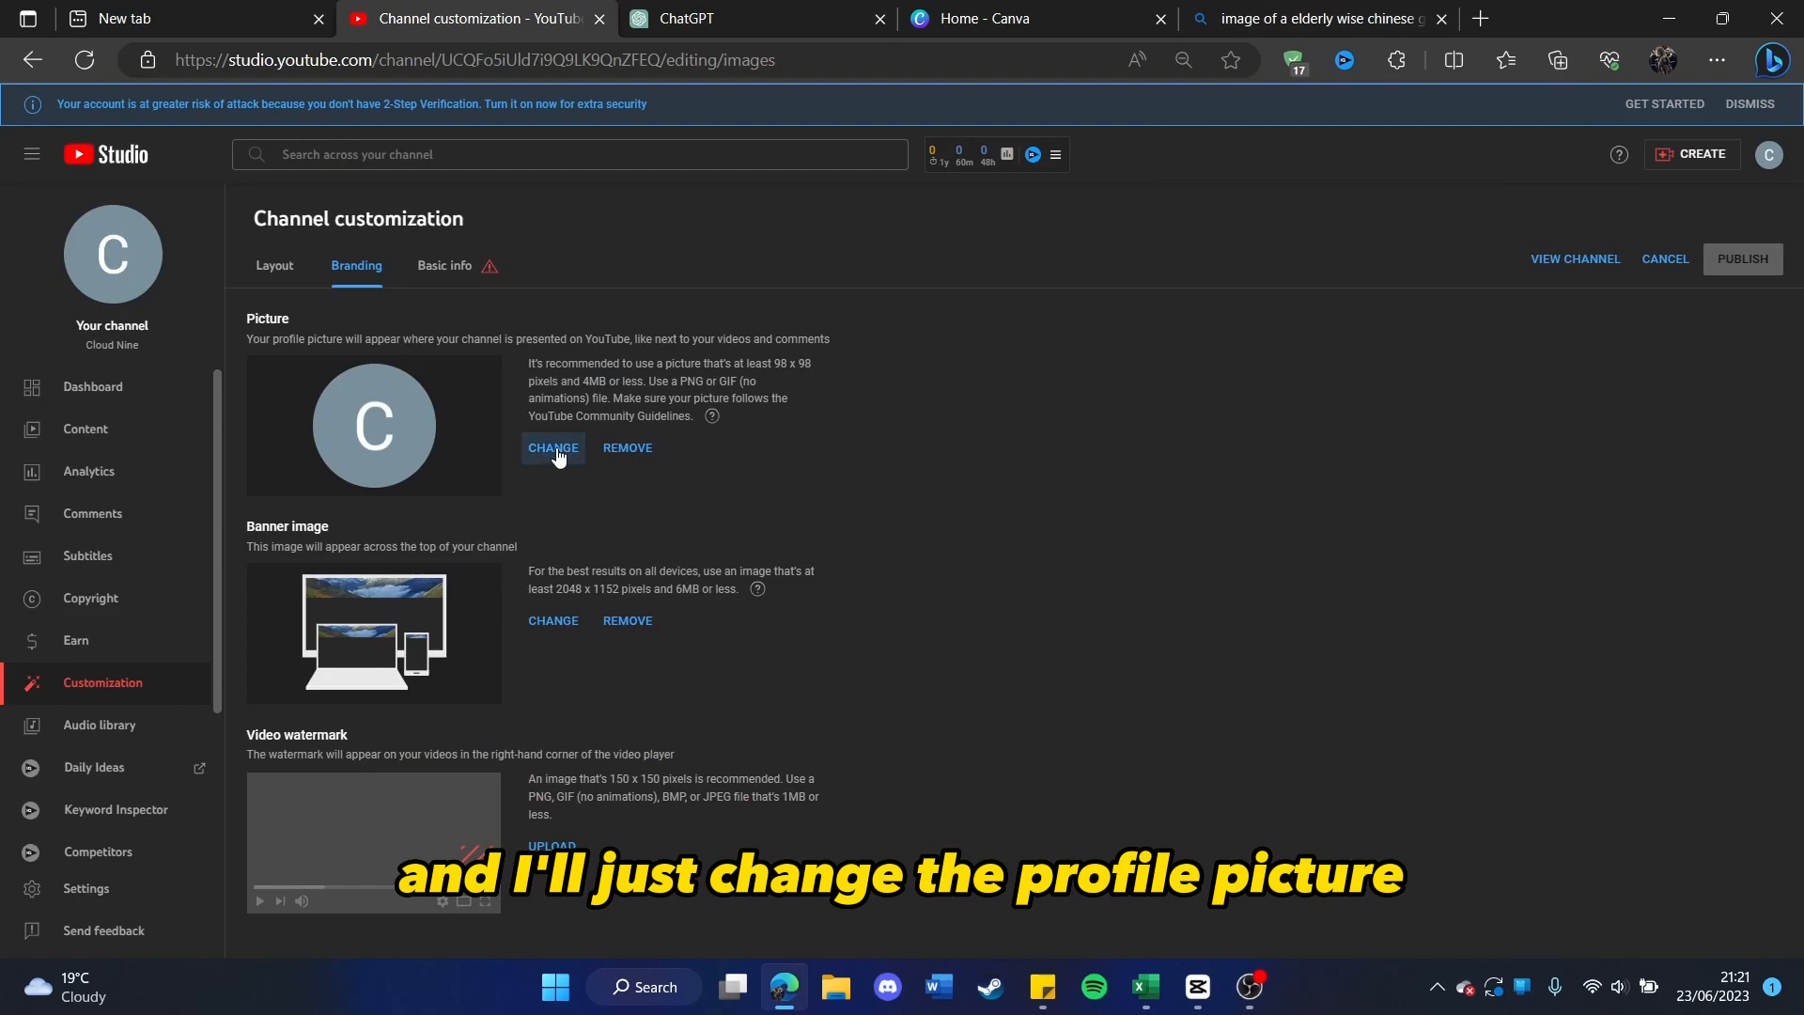
left_click(554, 449)
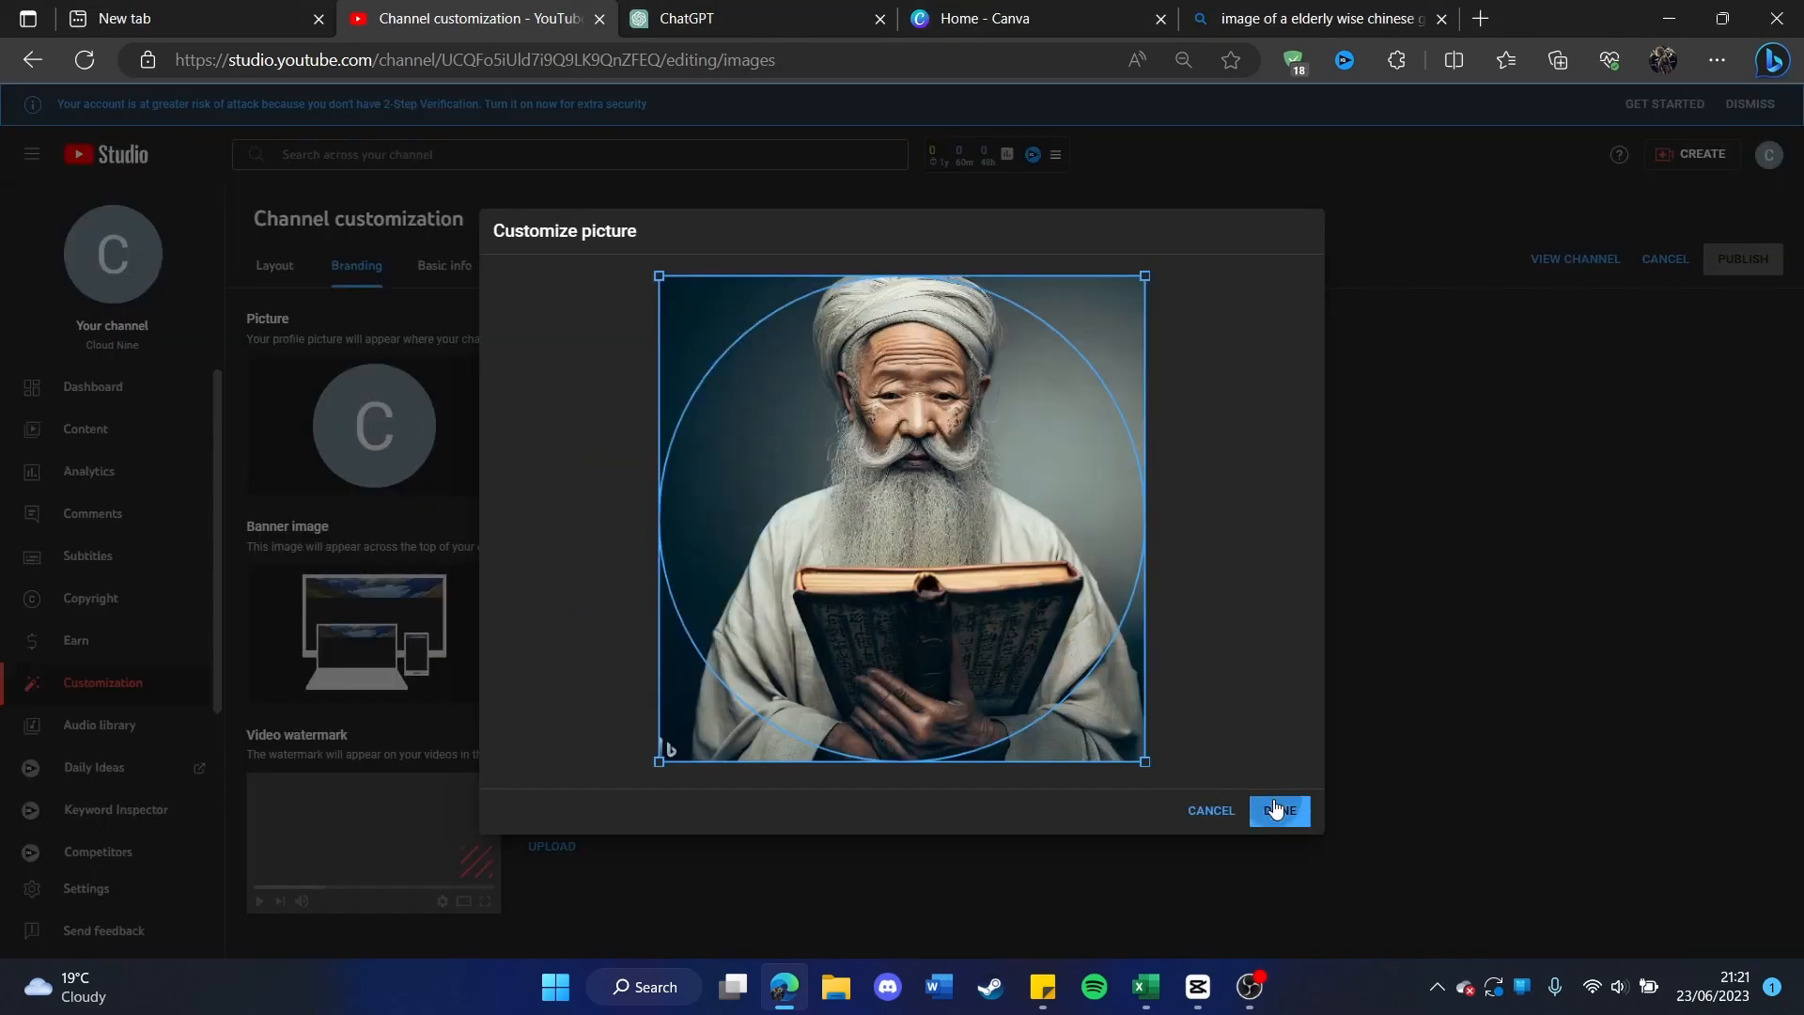
left_click(1280, 810)
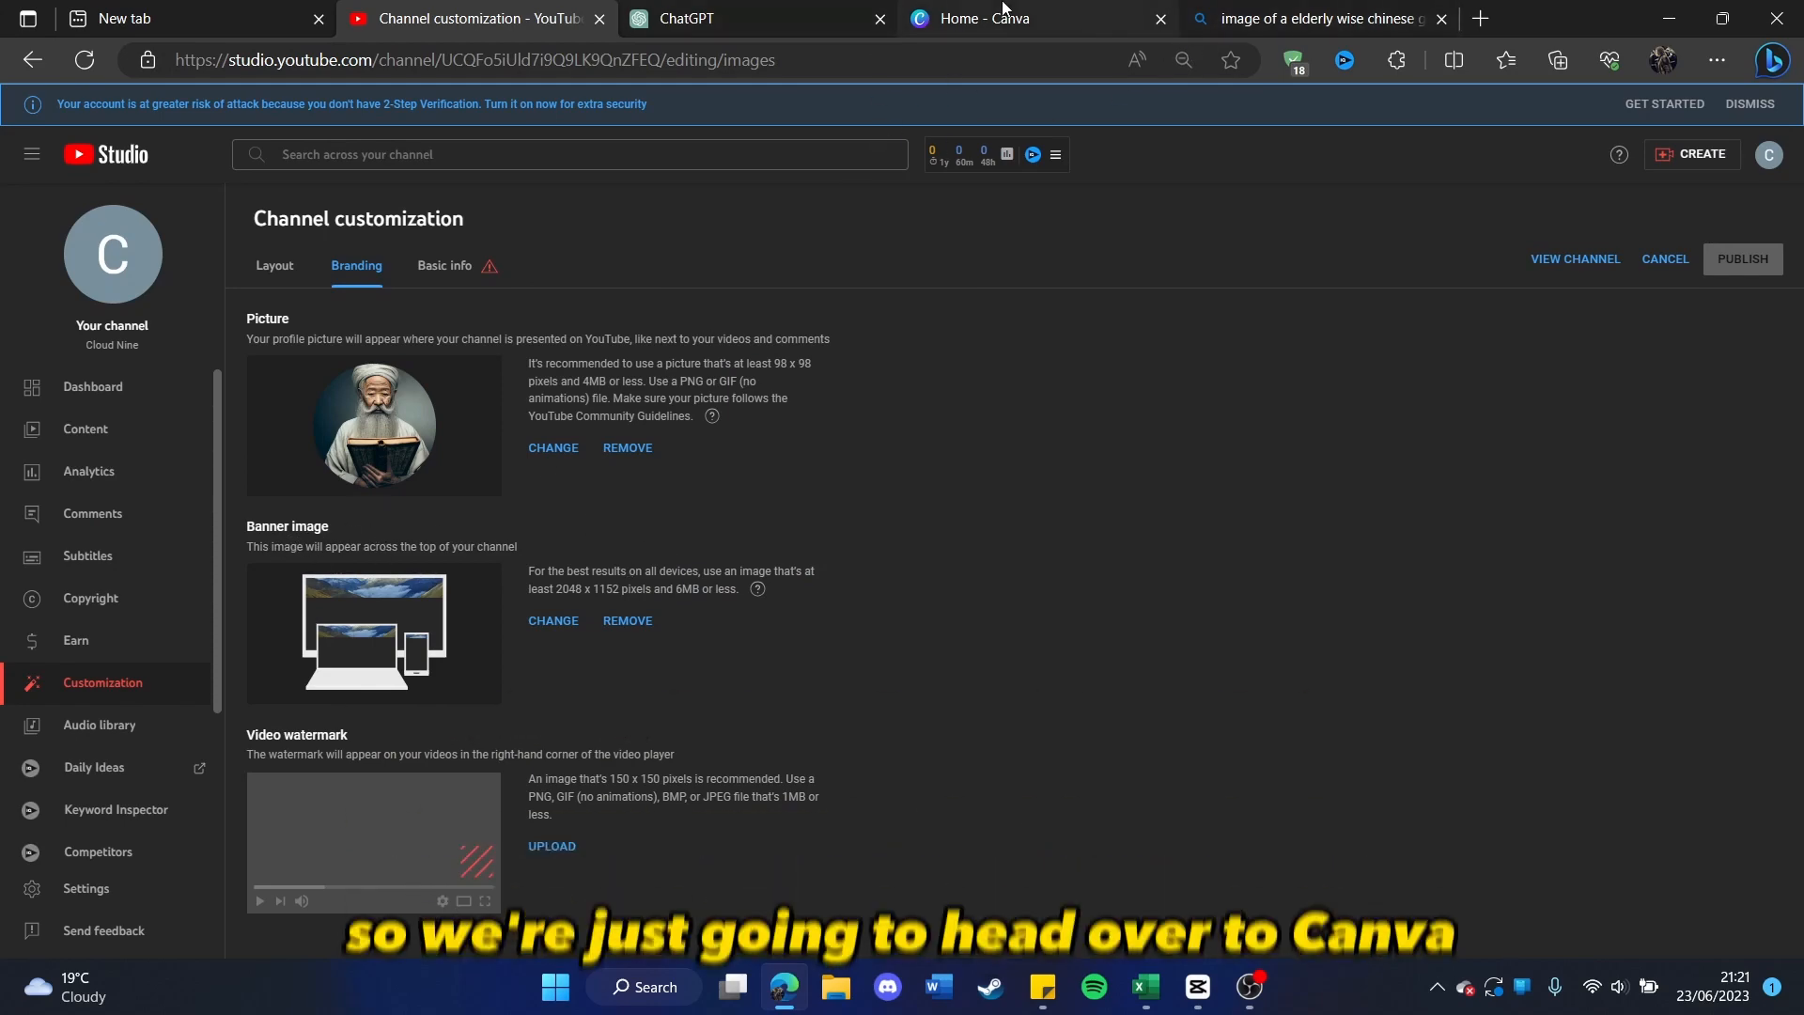
Step: Switch to Canva, create a blank YouTube banner and fill its page with the recently used dark backdrop image
left_click(1011, 28)
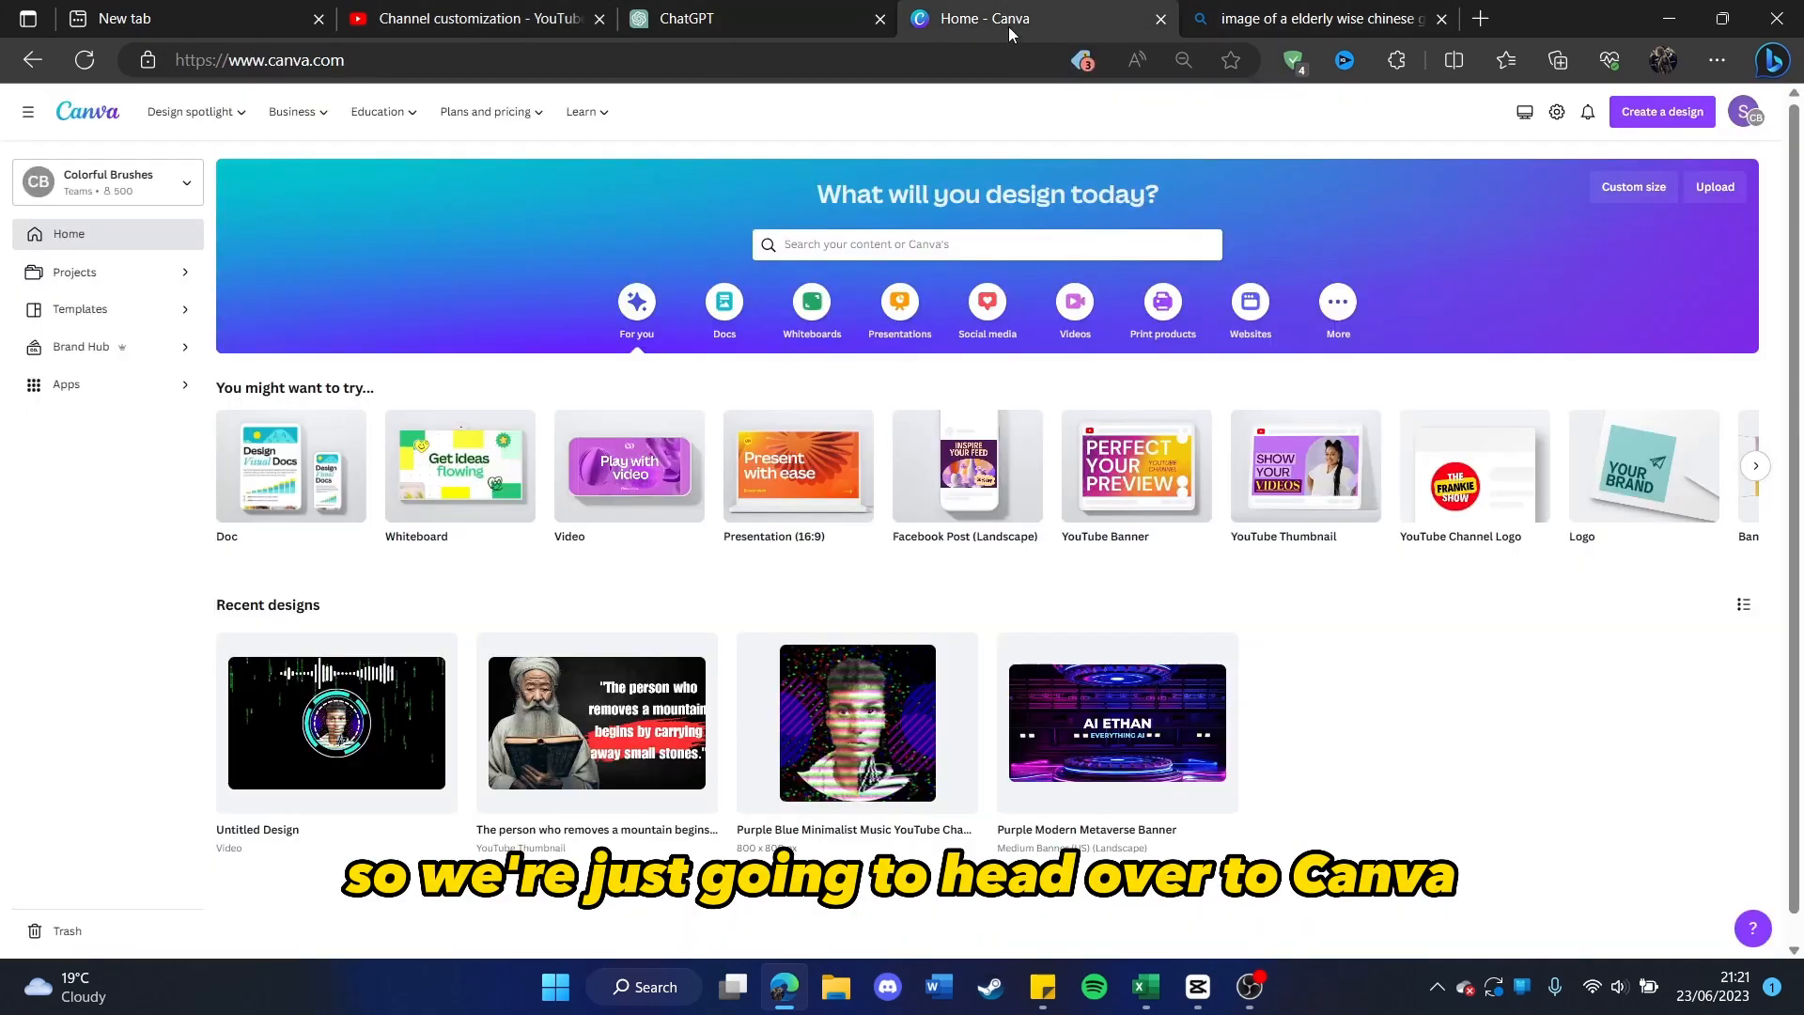
left_click(935, 243)
type("youtube")
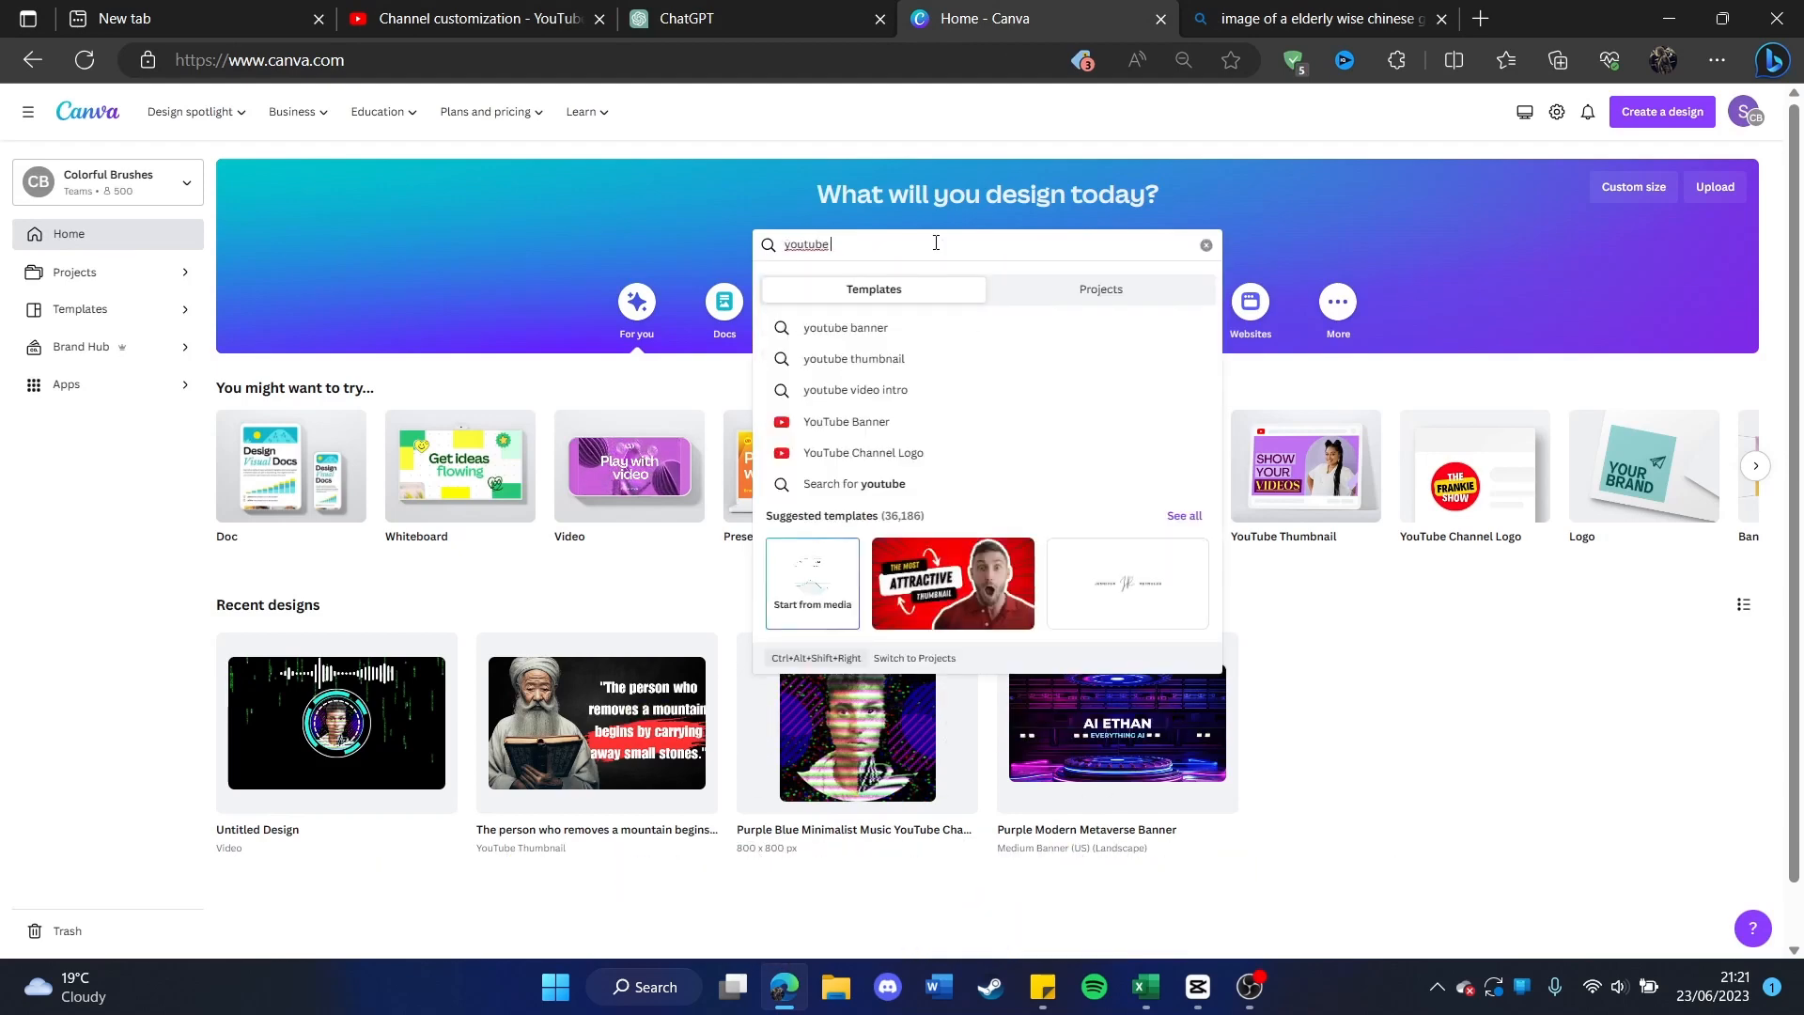
left_click(888, 328)
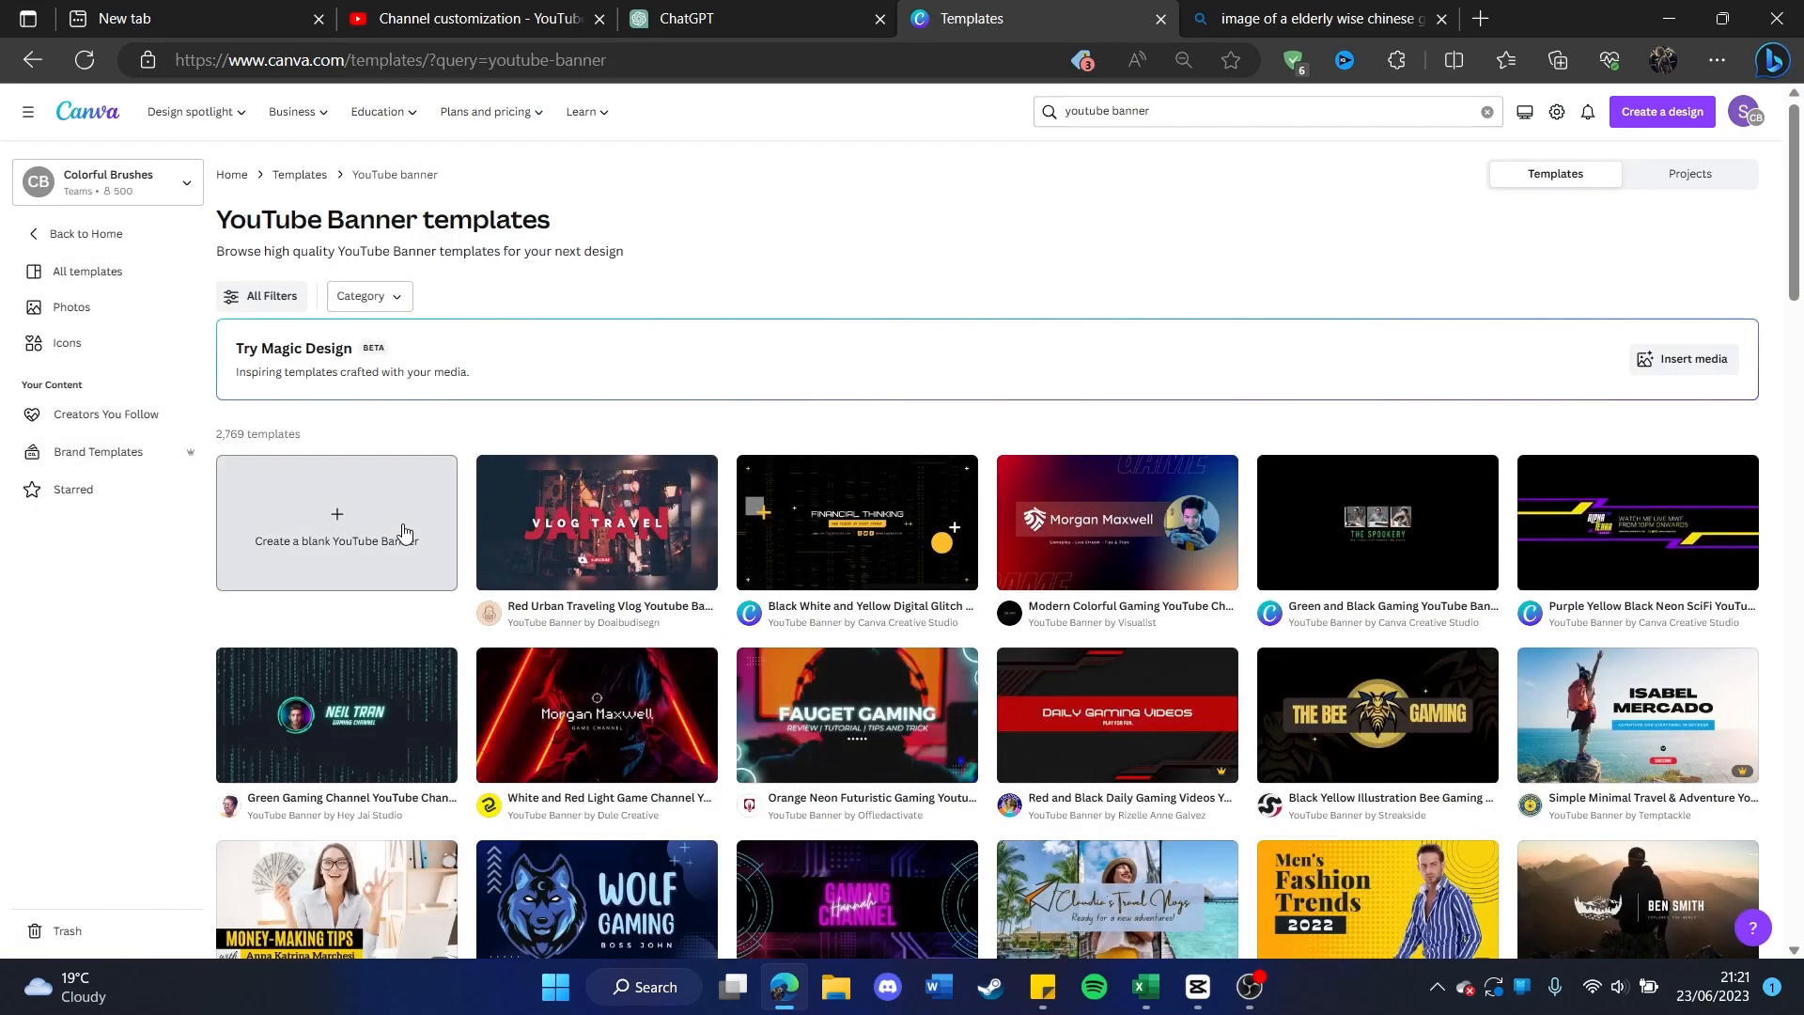
left_click(409, 525)
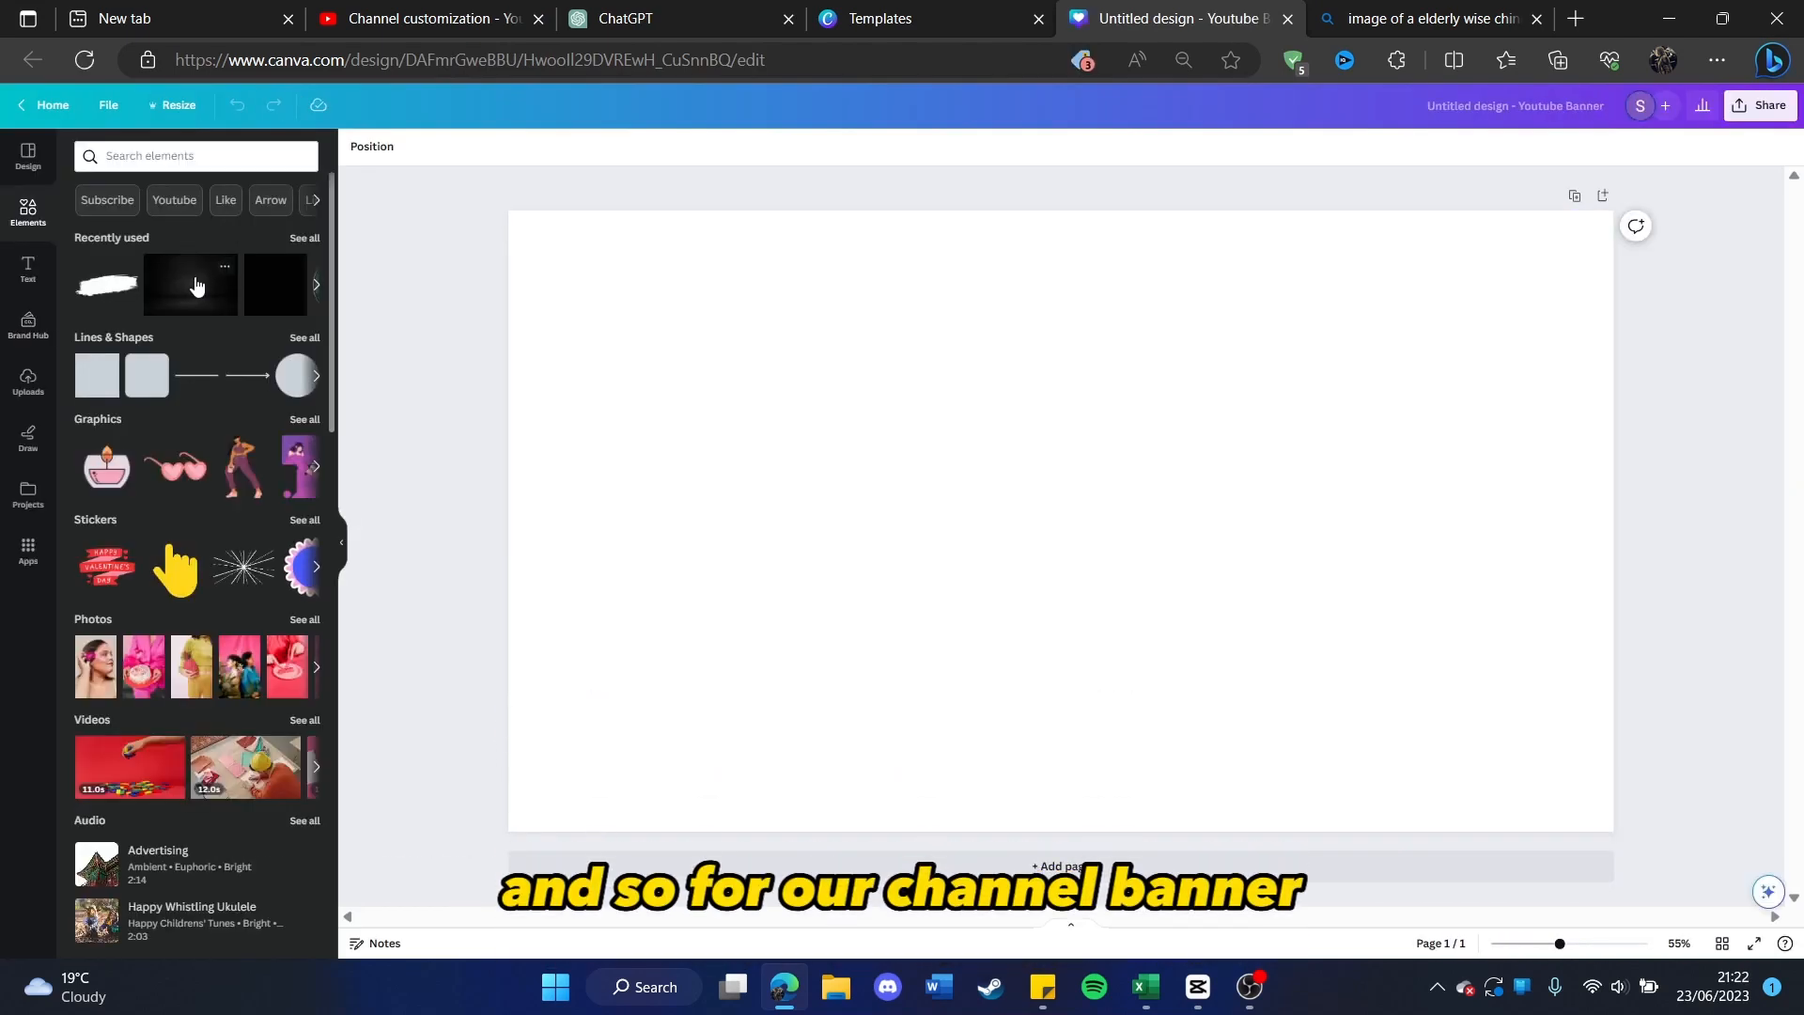
left_click_drag(188, 292, 586, 260)
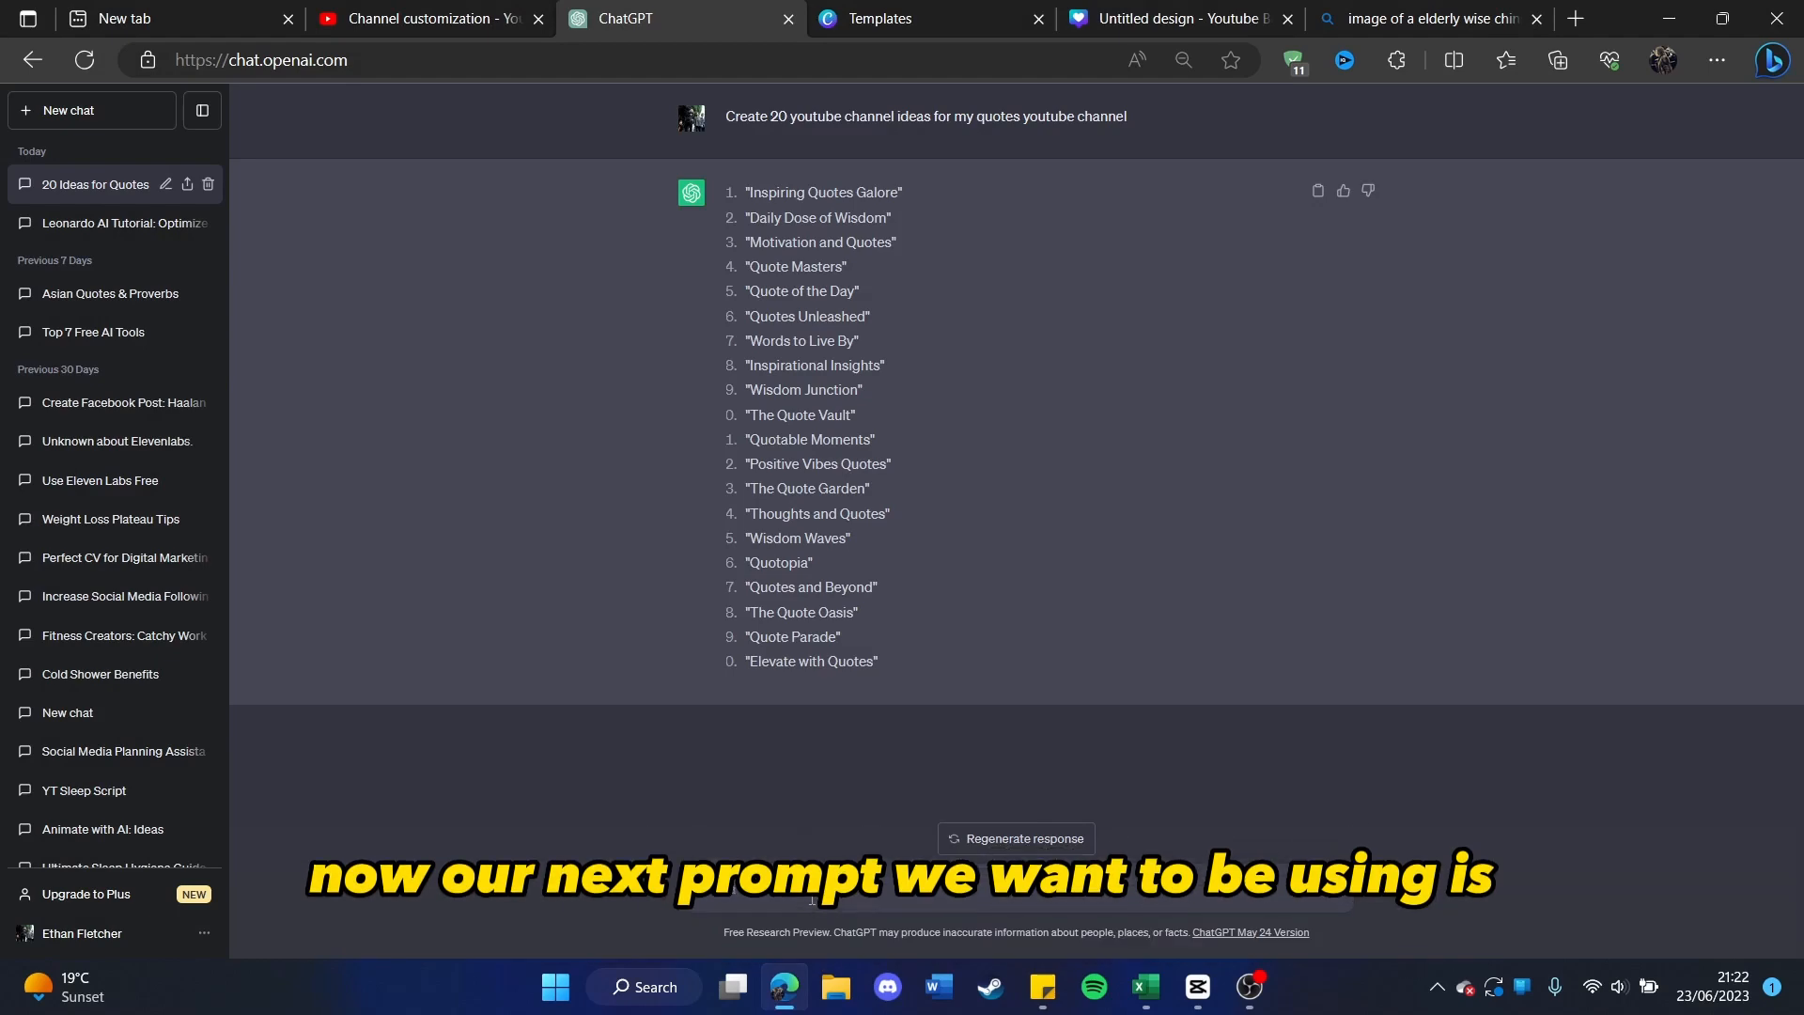
Step: Ask ChatGPT to create 10 entertaining youtube banner captions about subscribing to a channel that focuses on inspirational videos, and copy the third caption
key("ctrl+v")
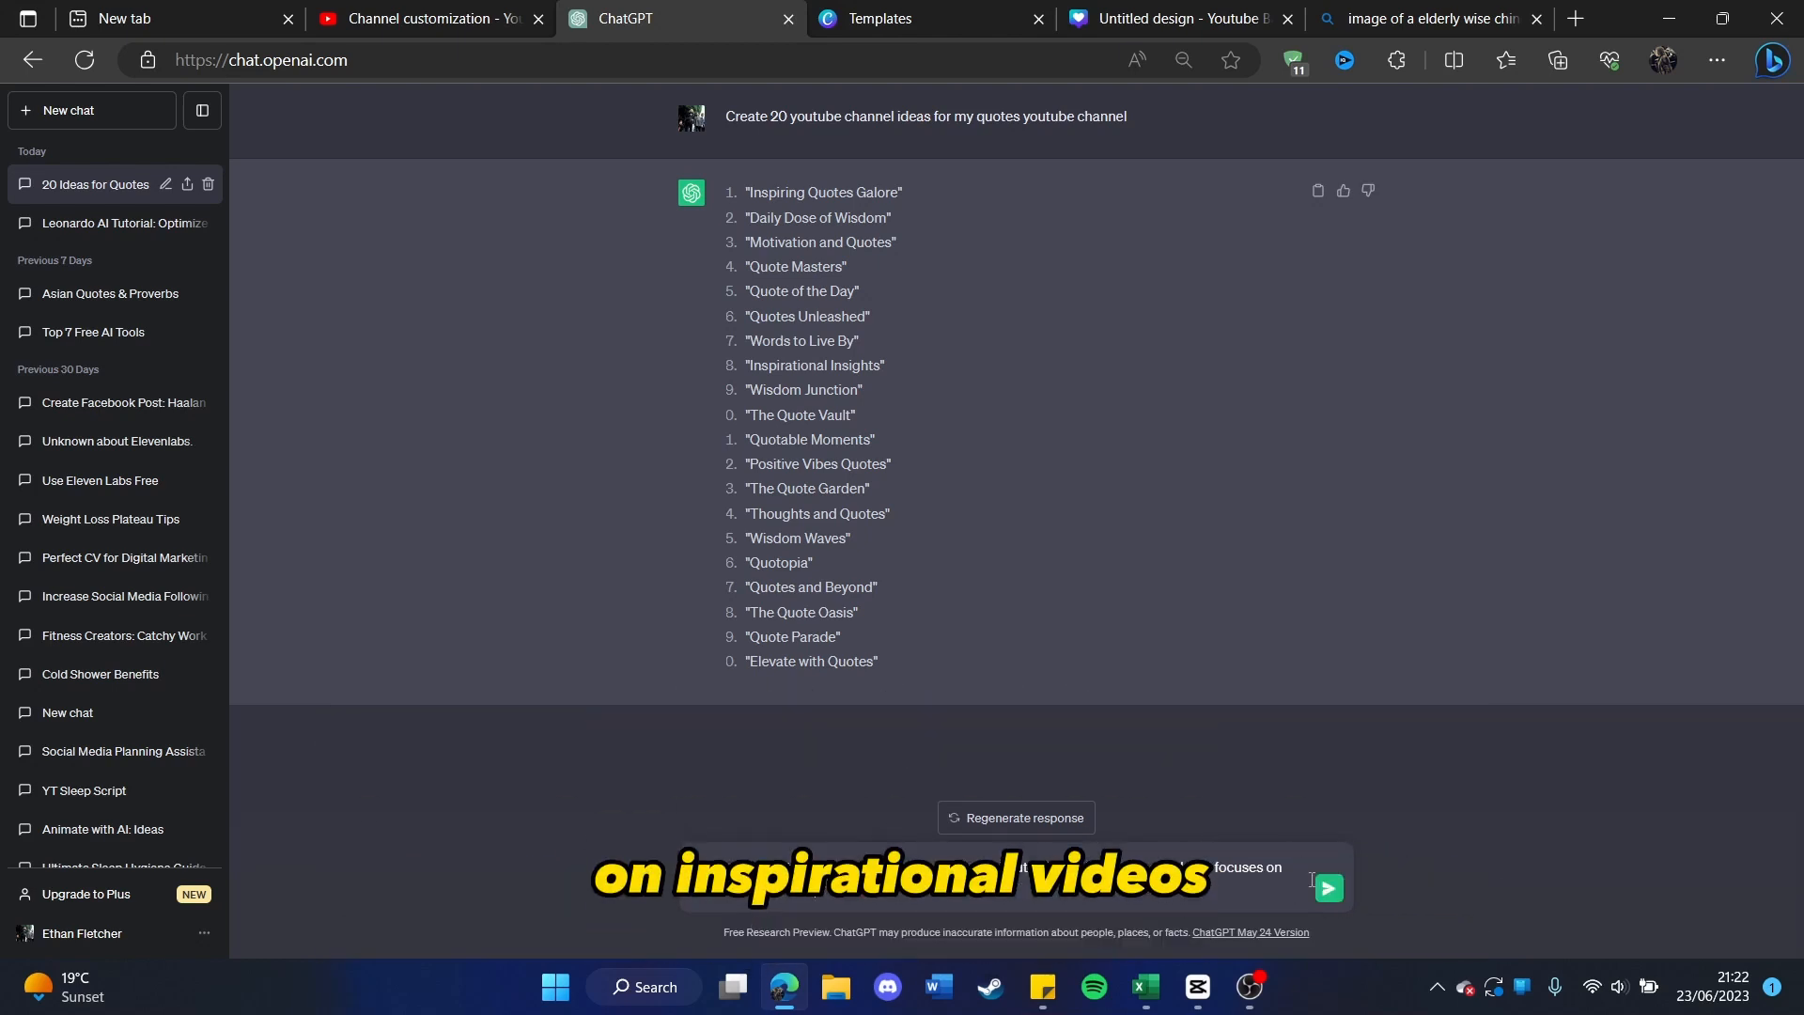
left_click(1319, 882)
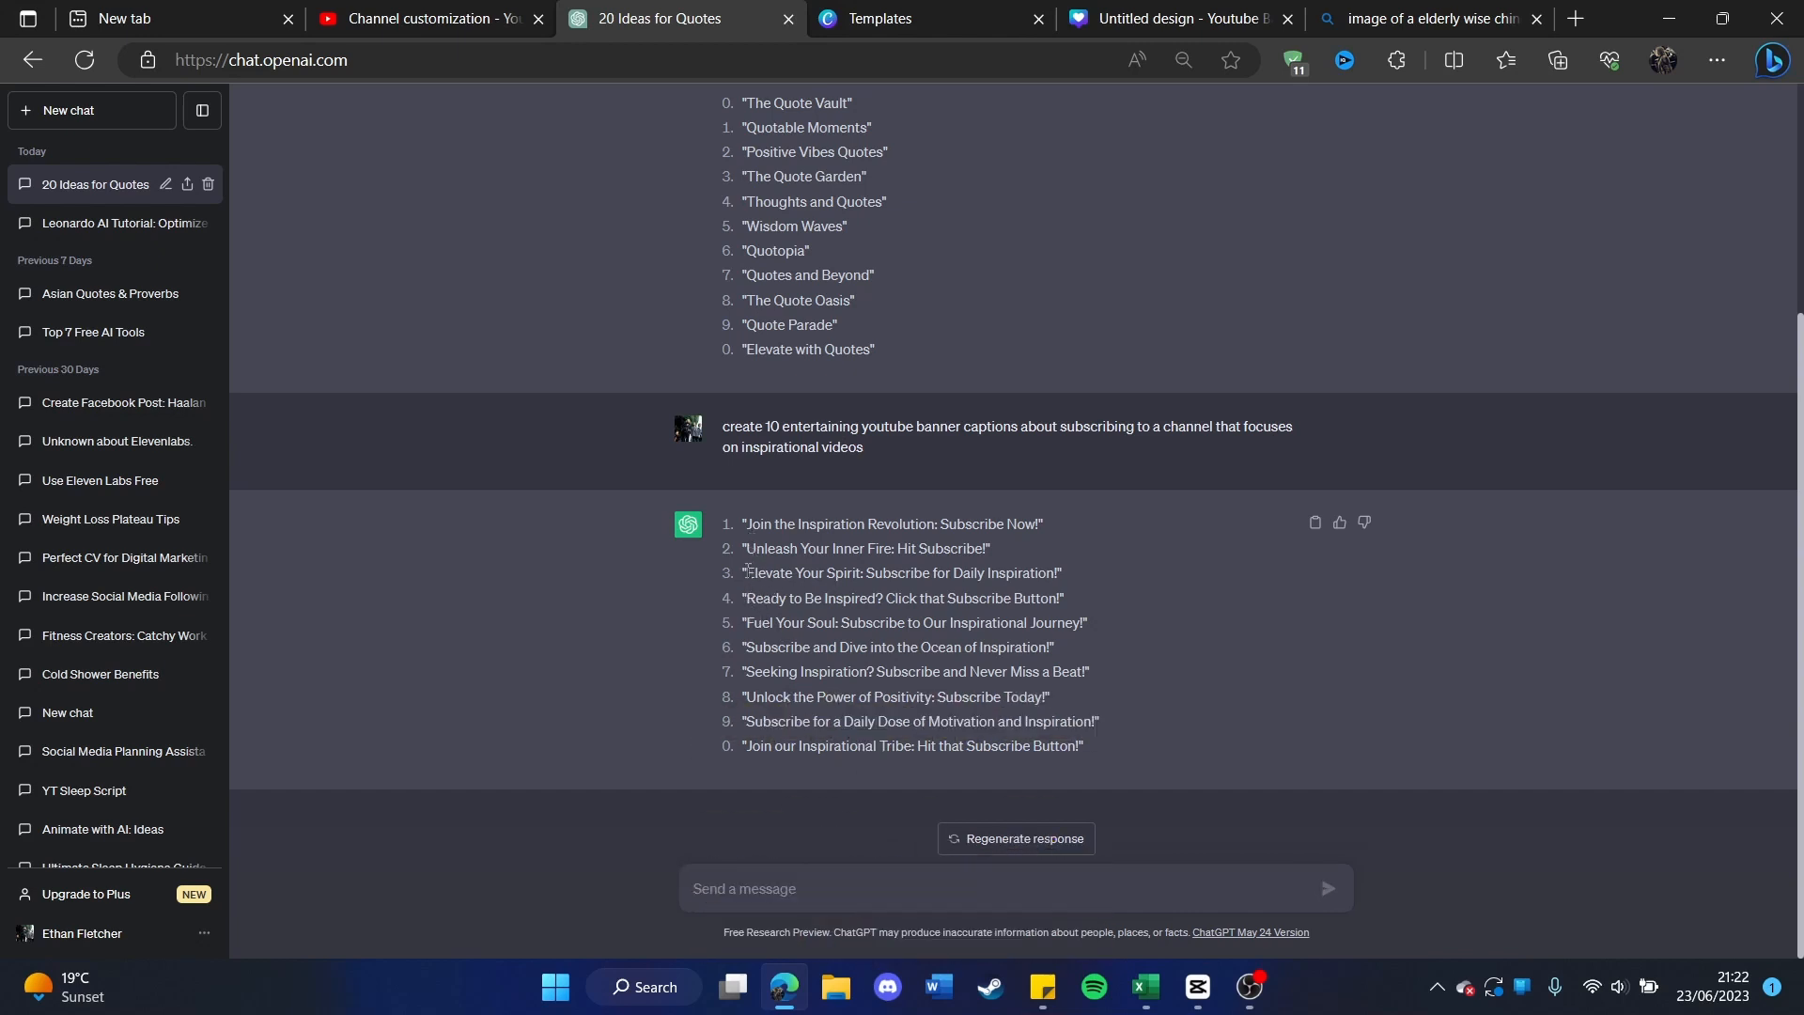
mouse_move(785, 569)
left_mouse_down()
mouse_move(1015, 601)
mouse_move(1053, 577)
left_mouse_up()
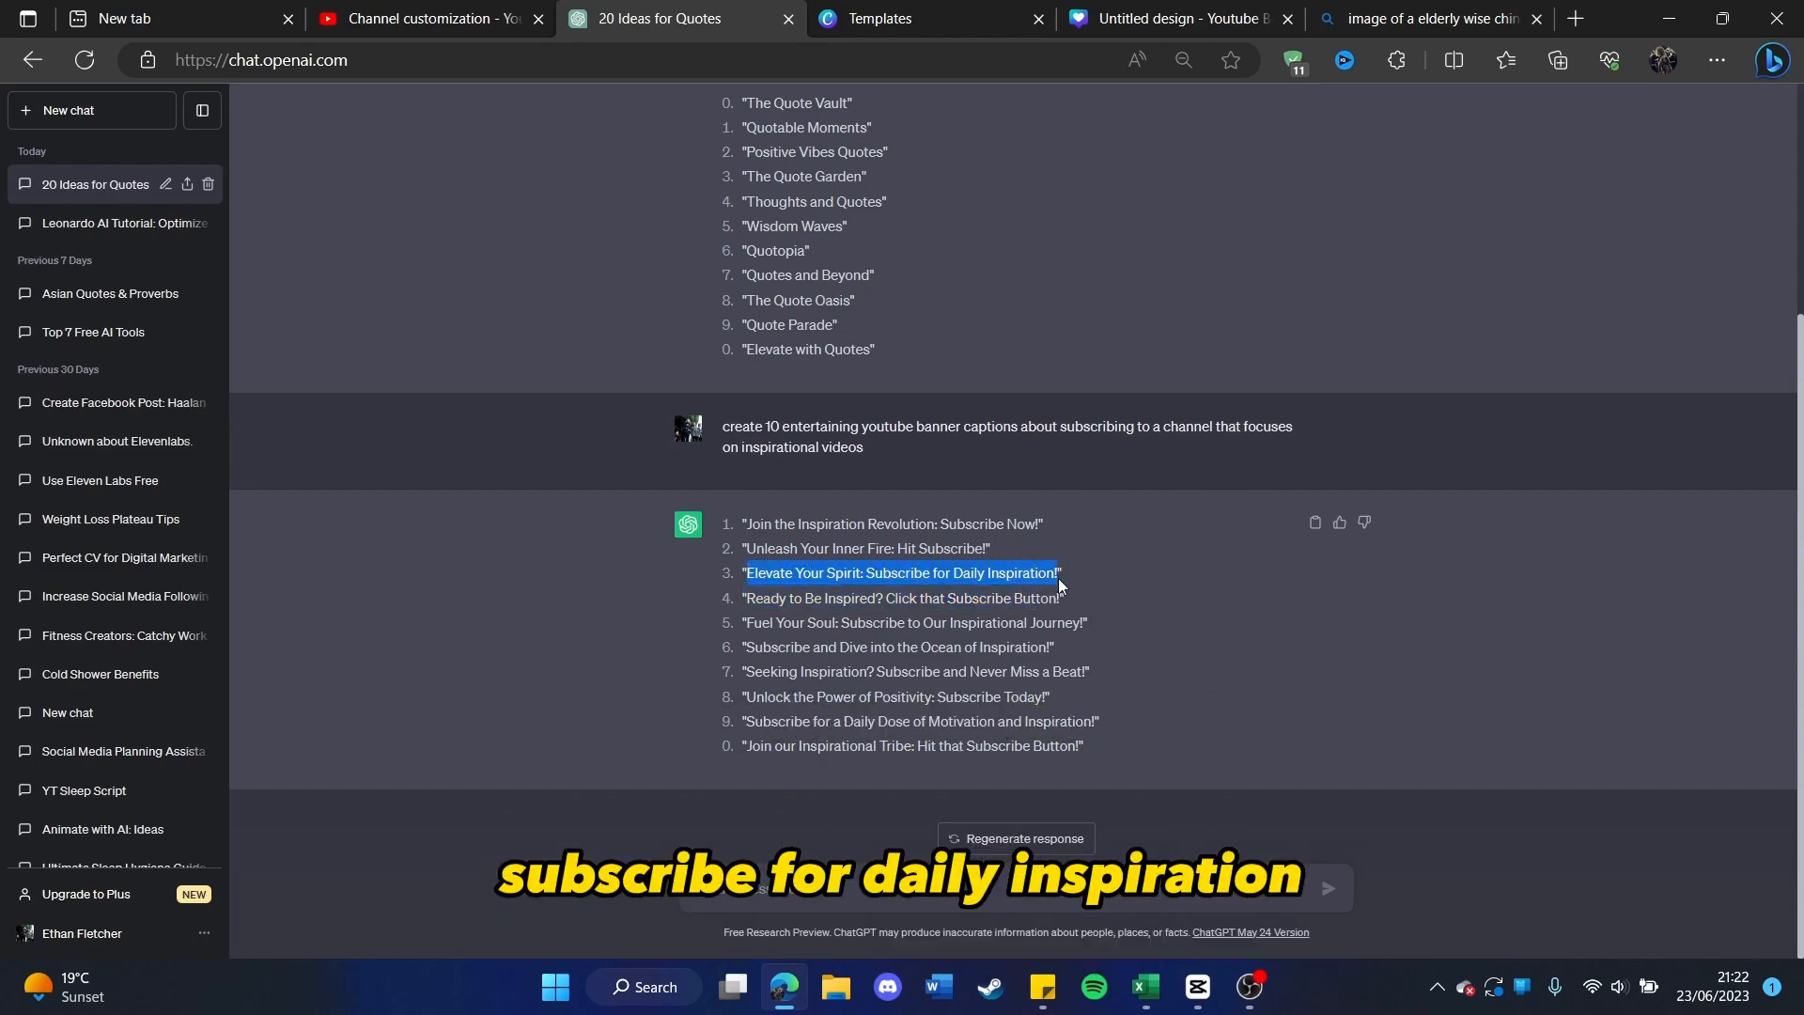
Step: Add a heading to the Canva banner reading "Elevate Your Spirit: Subscribe for Daily Inspiration!"
left_click(1170, 18)
left_click(28, 270)
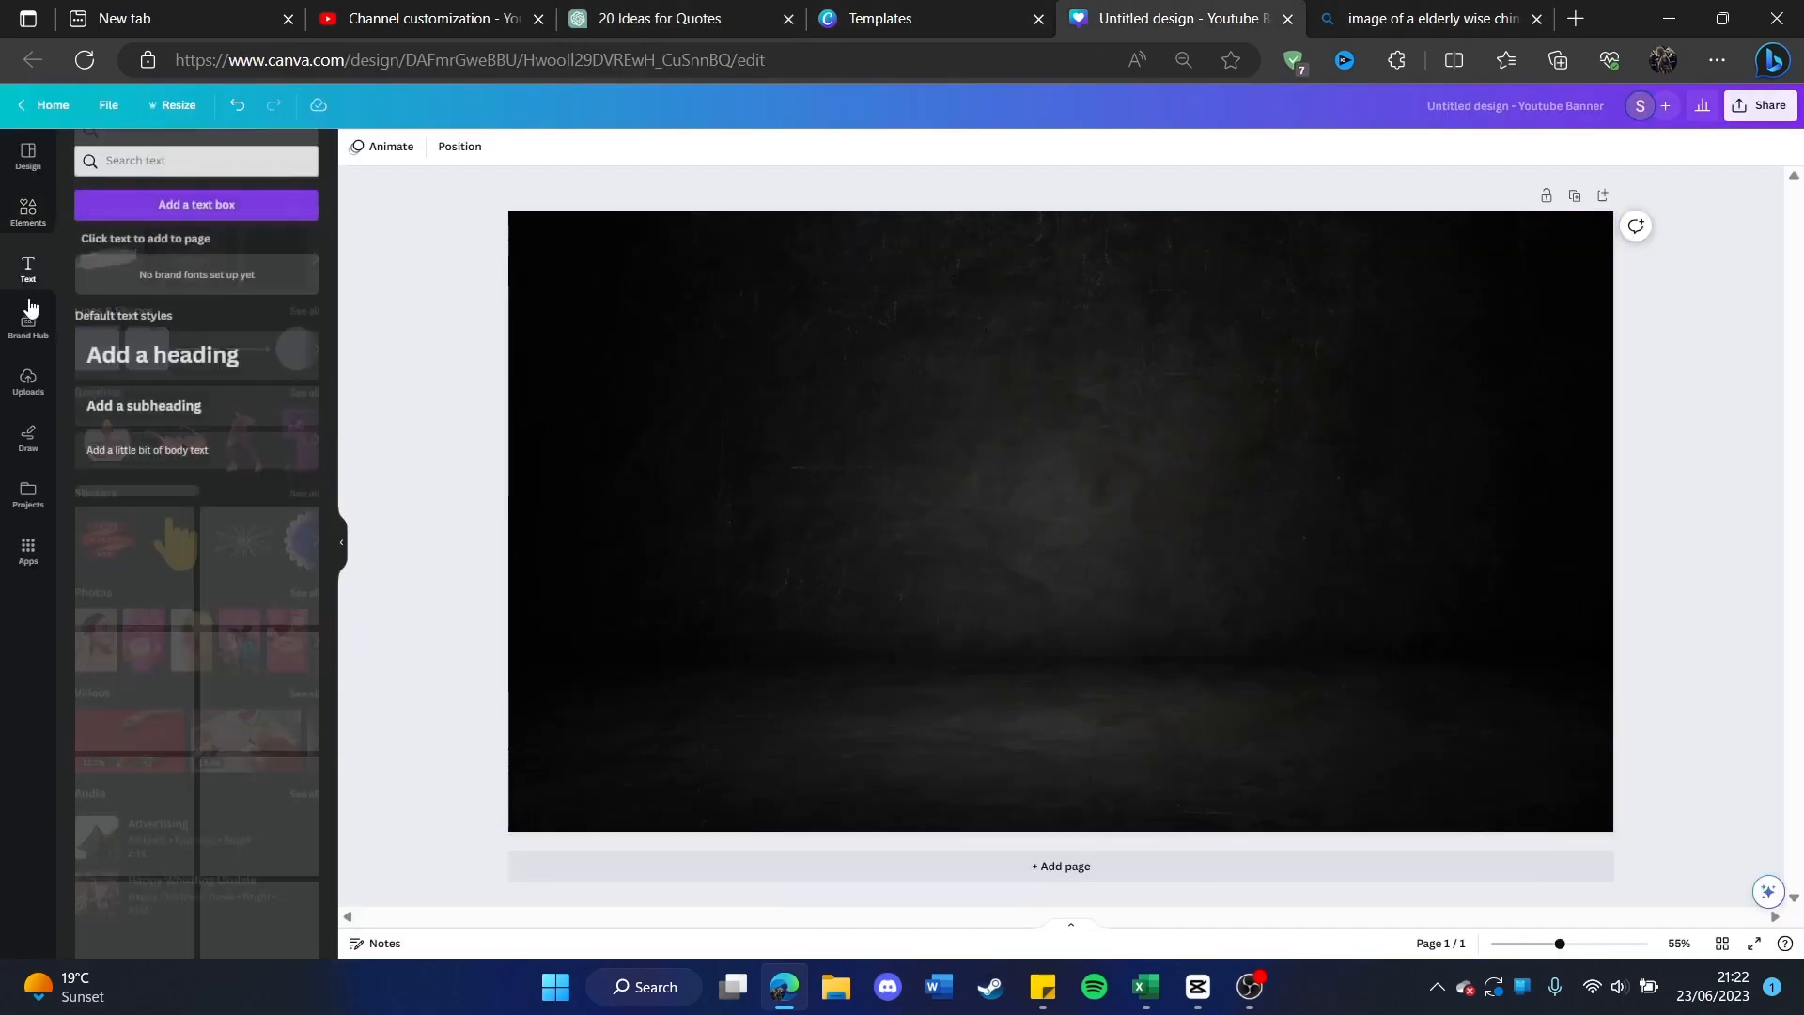
left_click_drag(141, 355, 1015, 505)
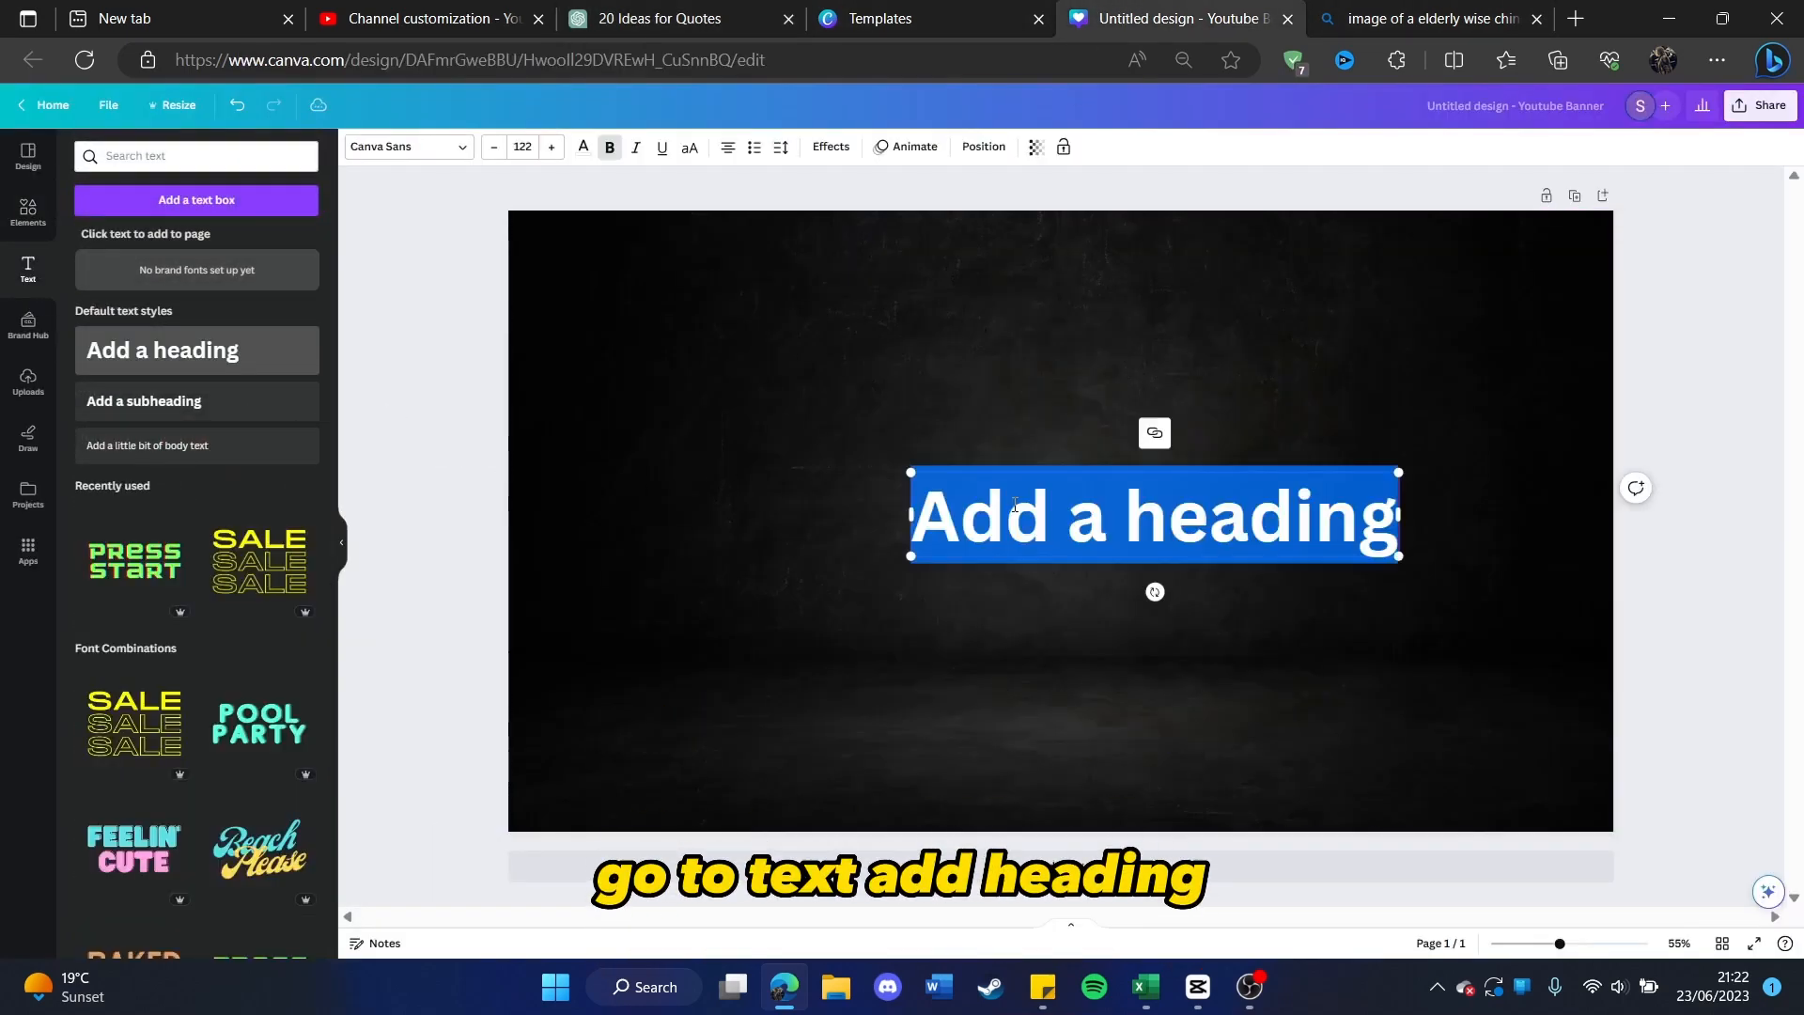
type("Elevate Your Spirit: Subscribe for Daily Inspiration!")
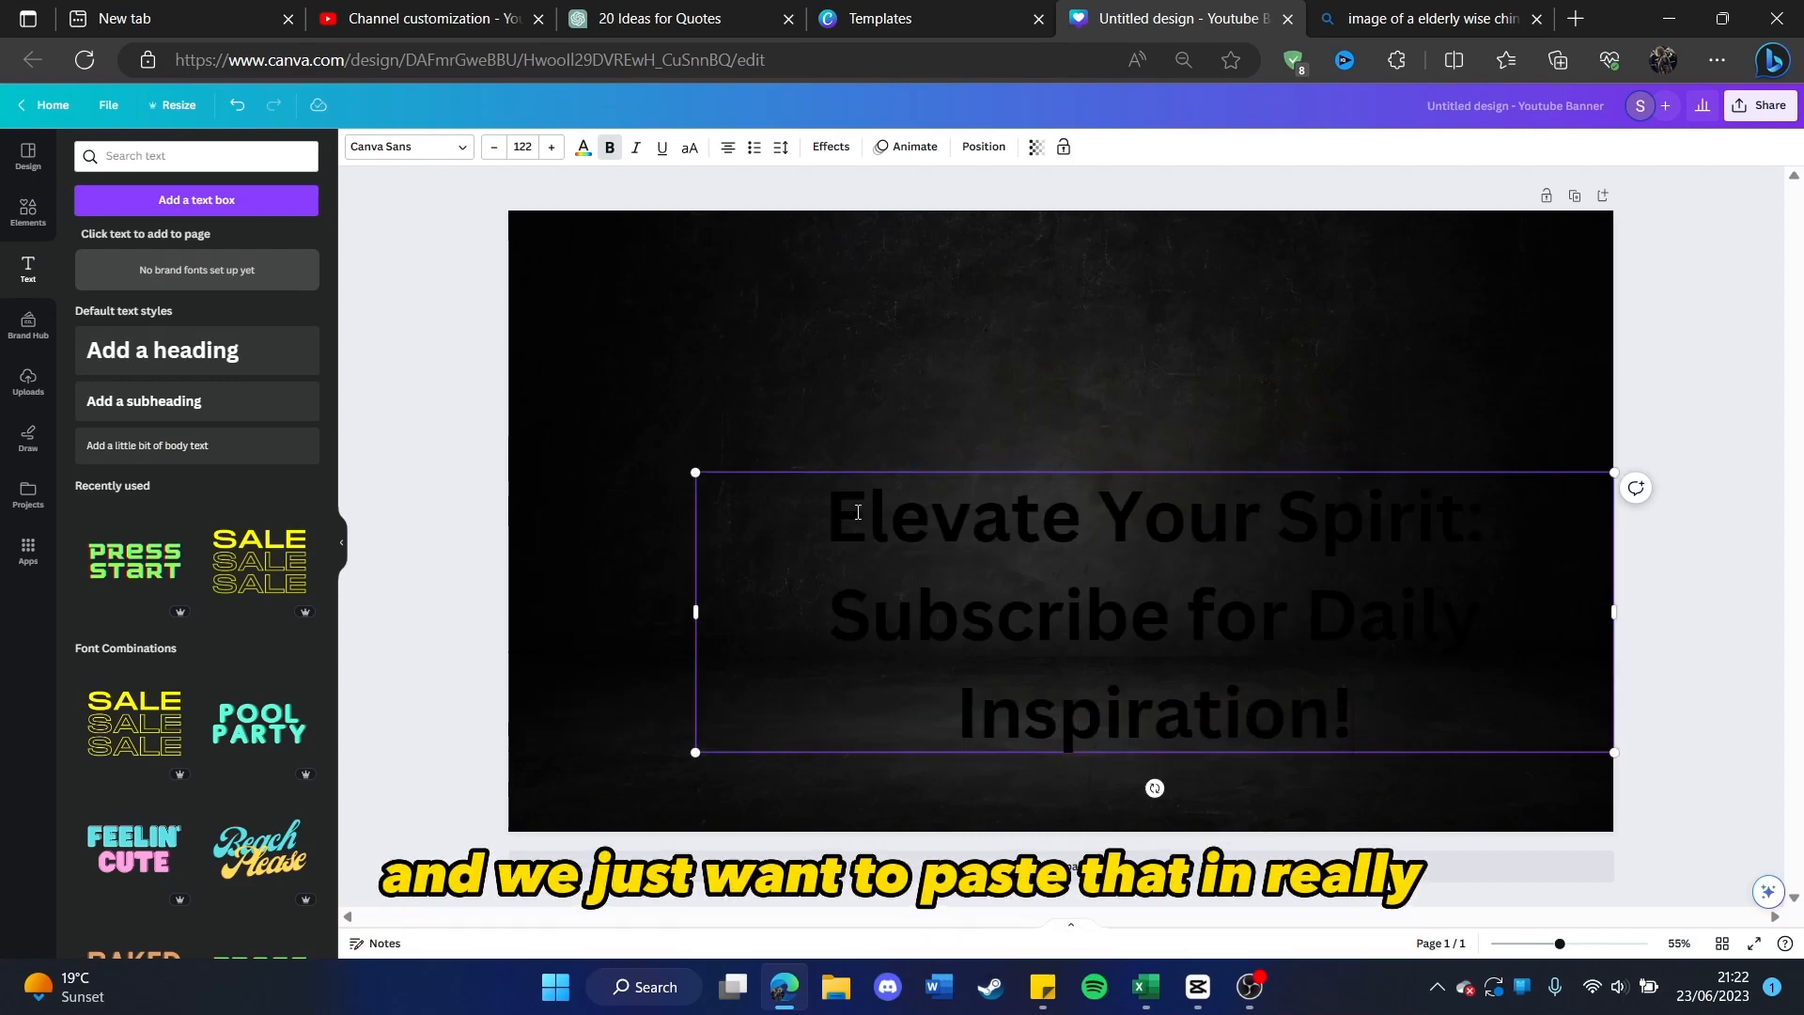
Step: Set the text colour of the whole banner heading to white
left_click_drag(827, 519, 1235, 652)
triple_click(1228, 651)
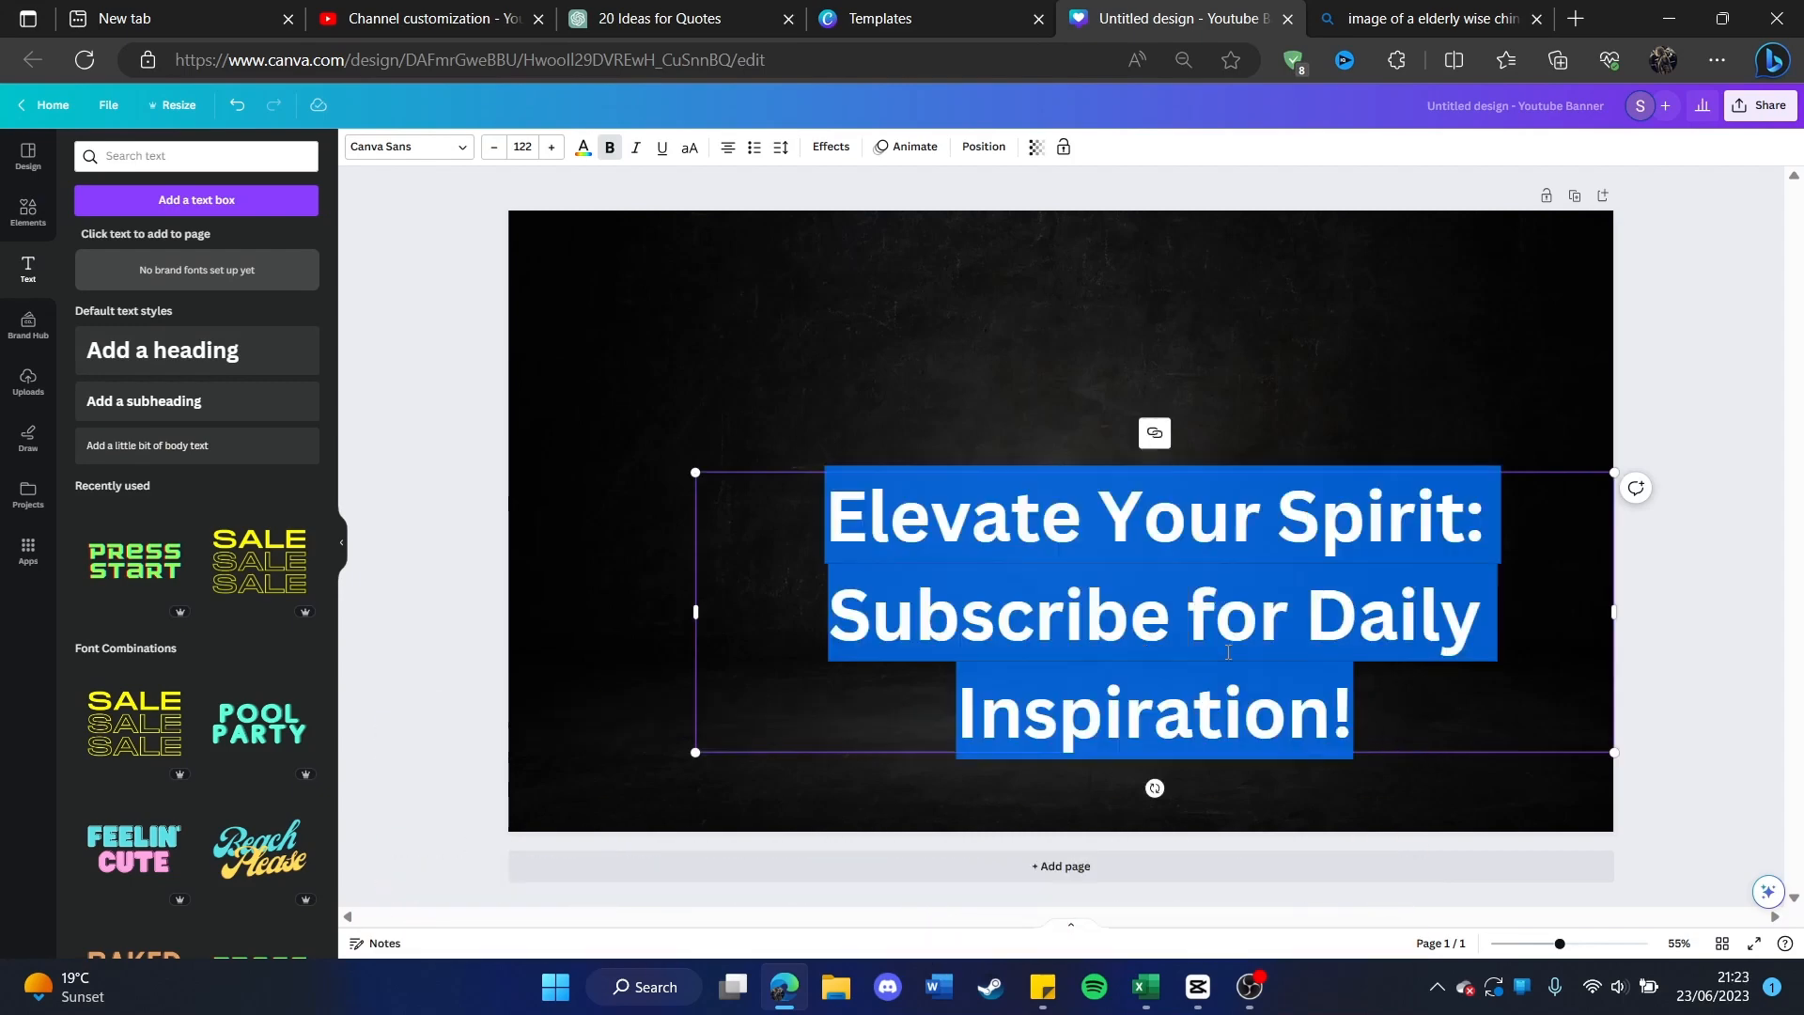
left_click(582, 148)
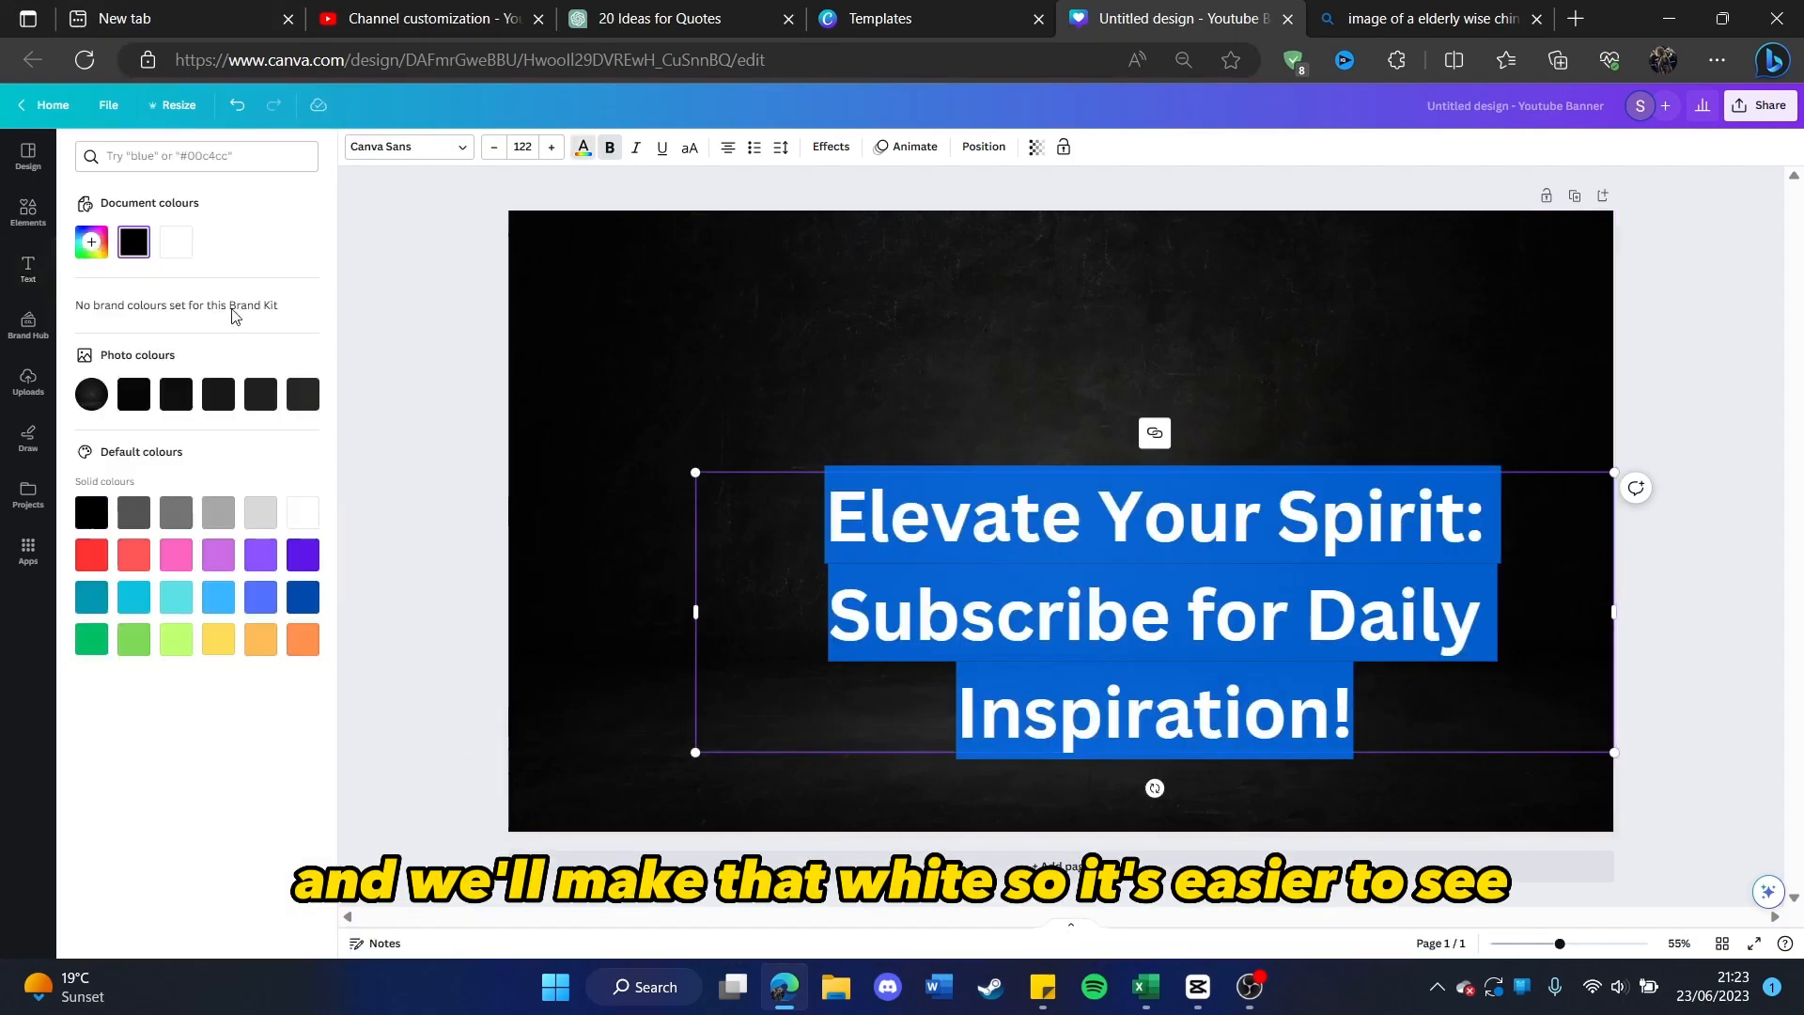
left_click(313, 524)
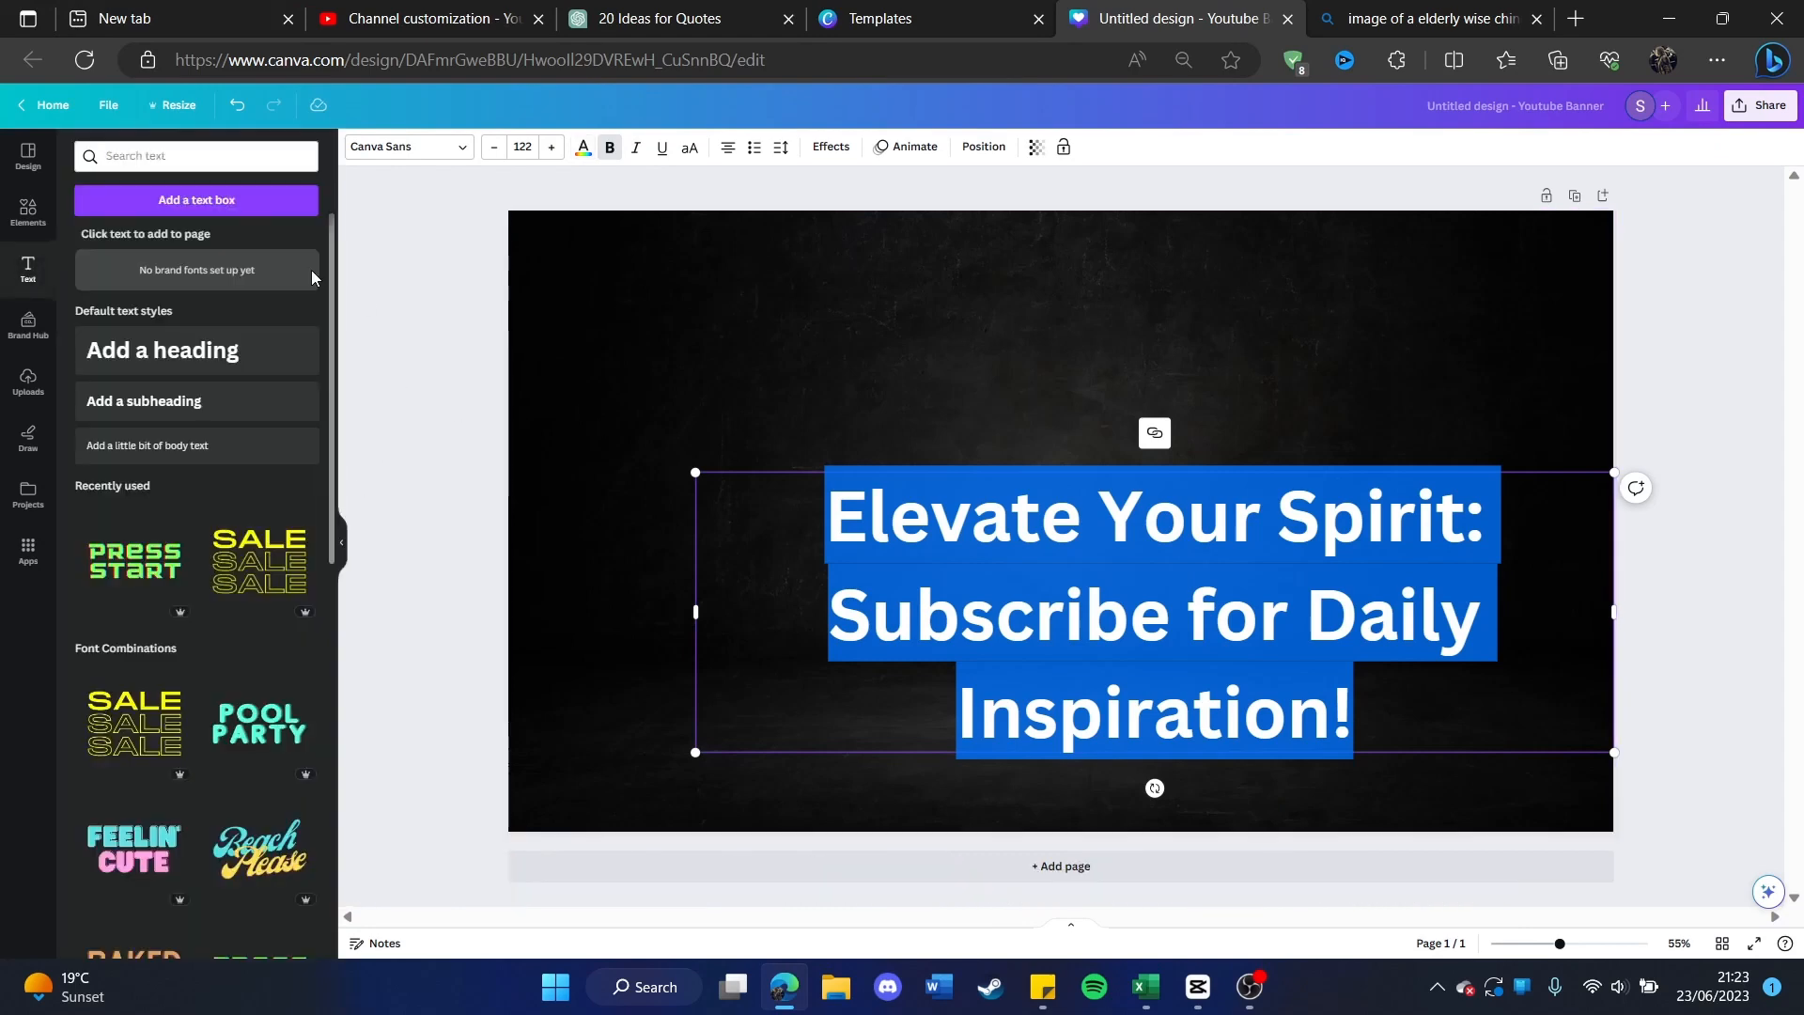
left_click(402, 308)
Step: Resize the heading so it wraps onto two lines and position it in the centre of the banner
left_click_drag(987, 561, 855, 470)
double_click(939, 522)
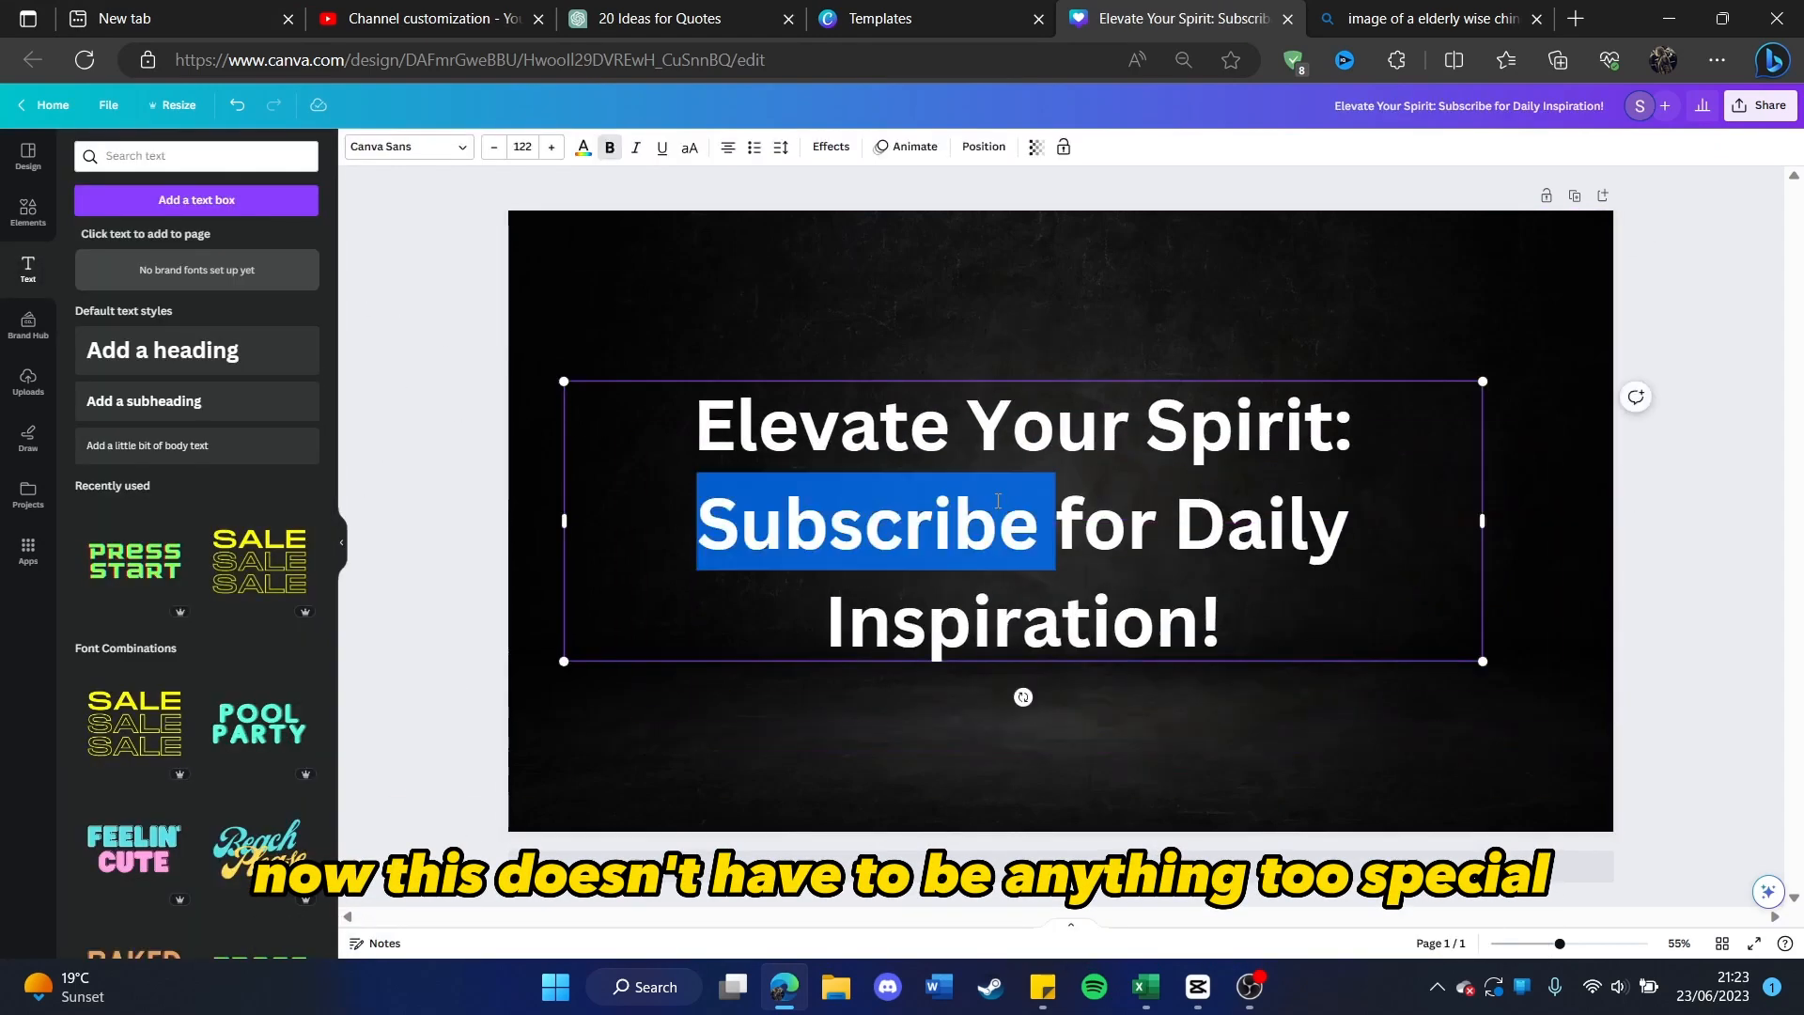
left_click(1083, 522)
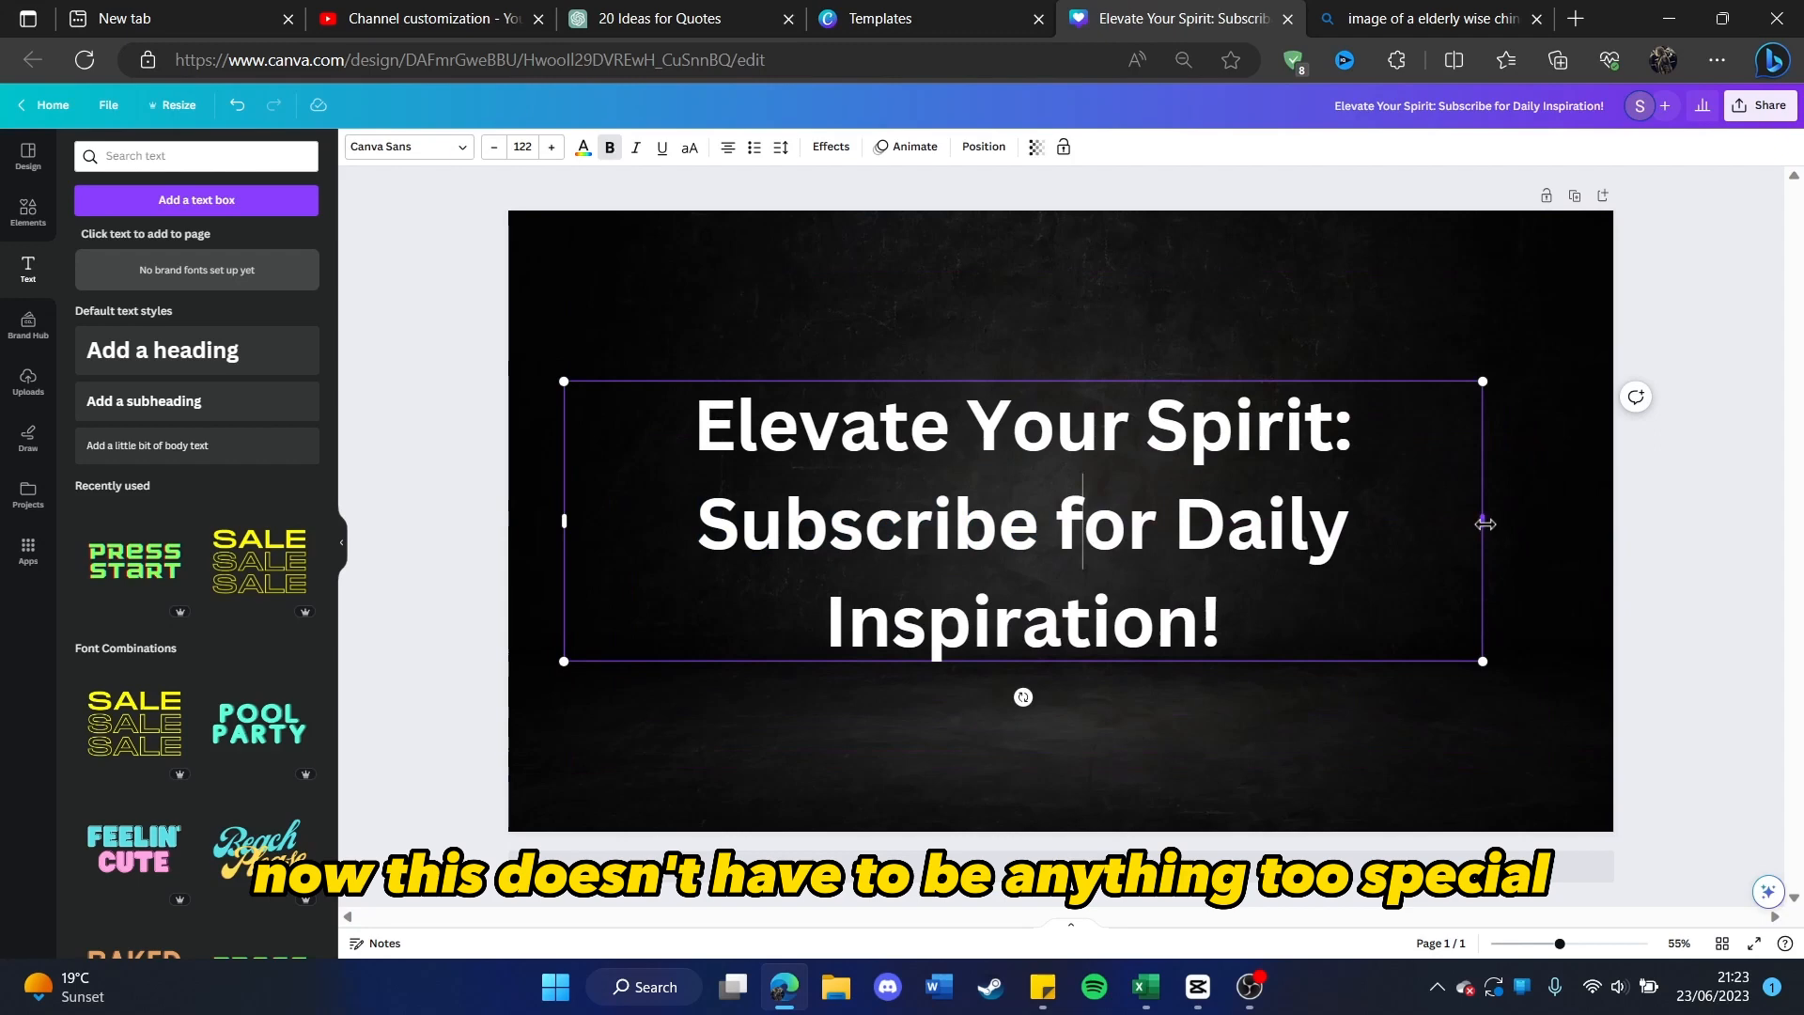
left_click_drag(1485, 523, 1626, 512)
left_click(504, 354)
left_click_drag(1020, 493, 978, 536)
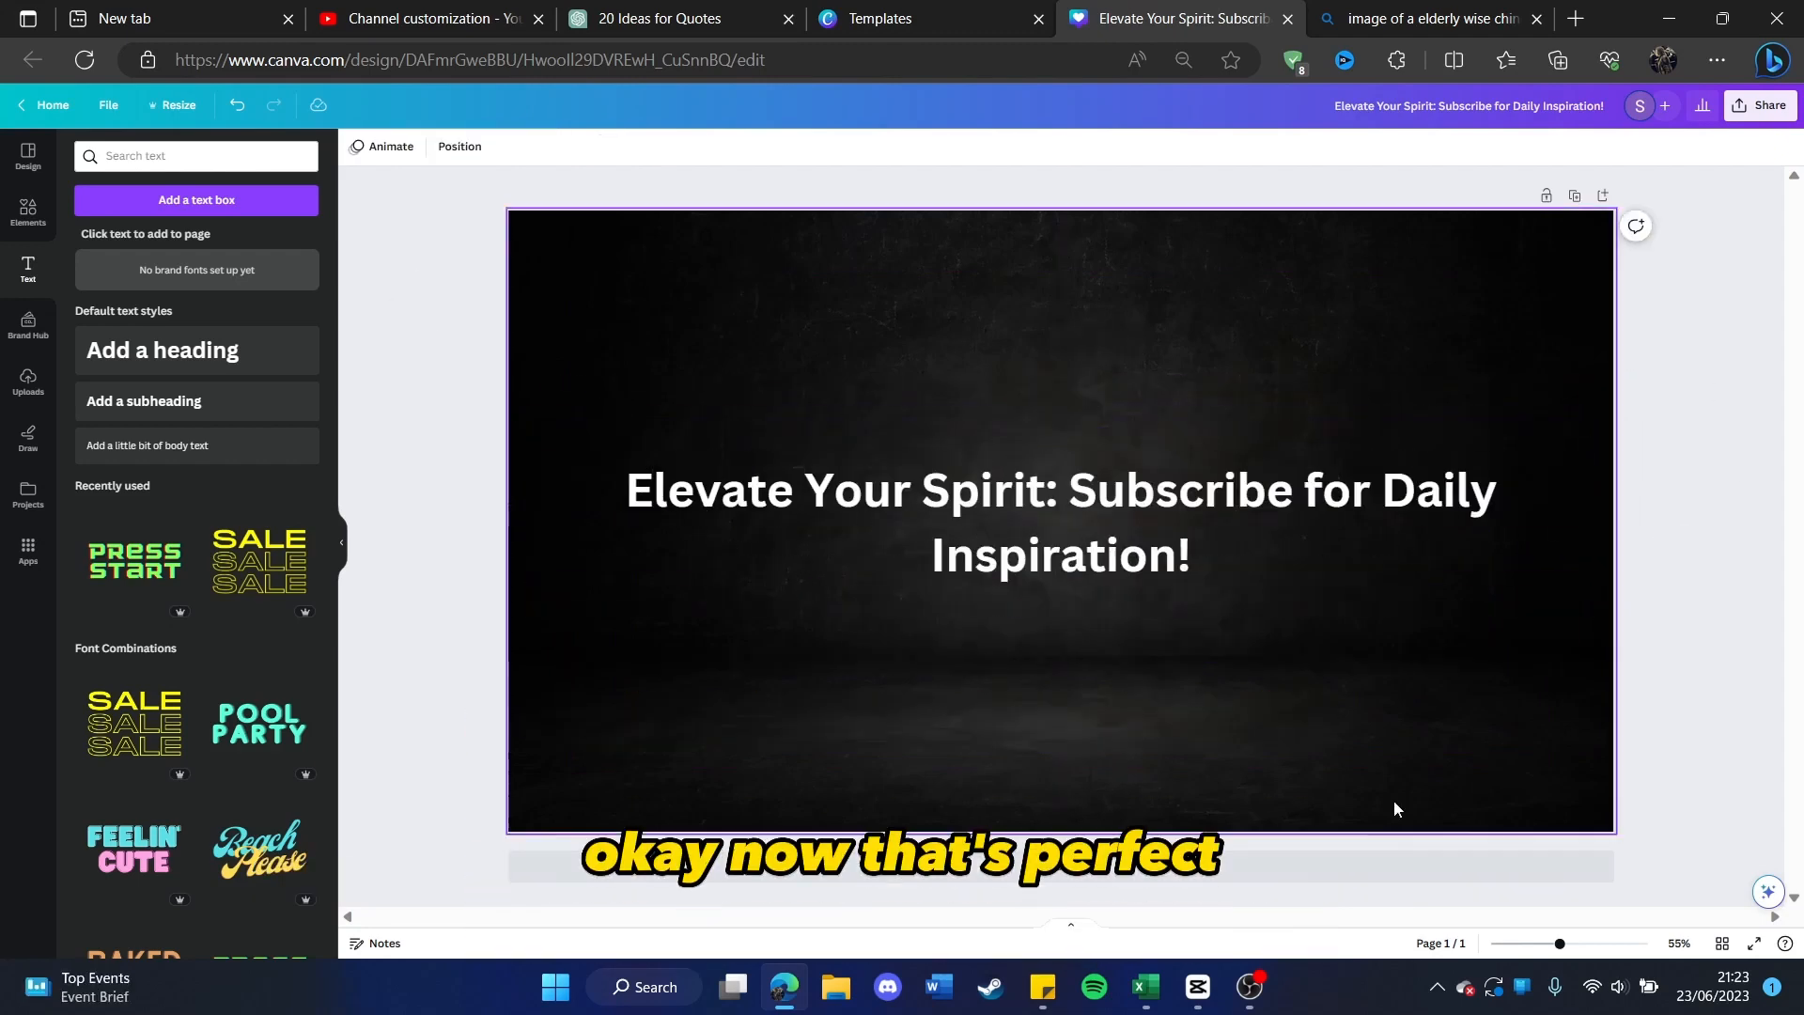
Step: Download the finished banner design as a PNG
left_click(1760, 104)
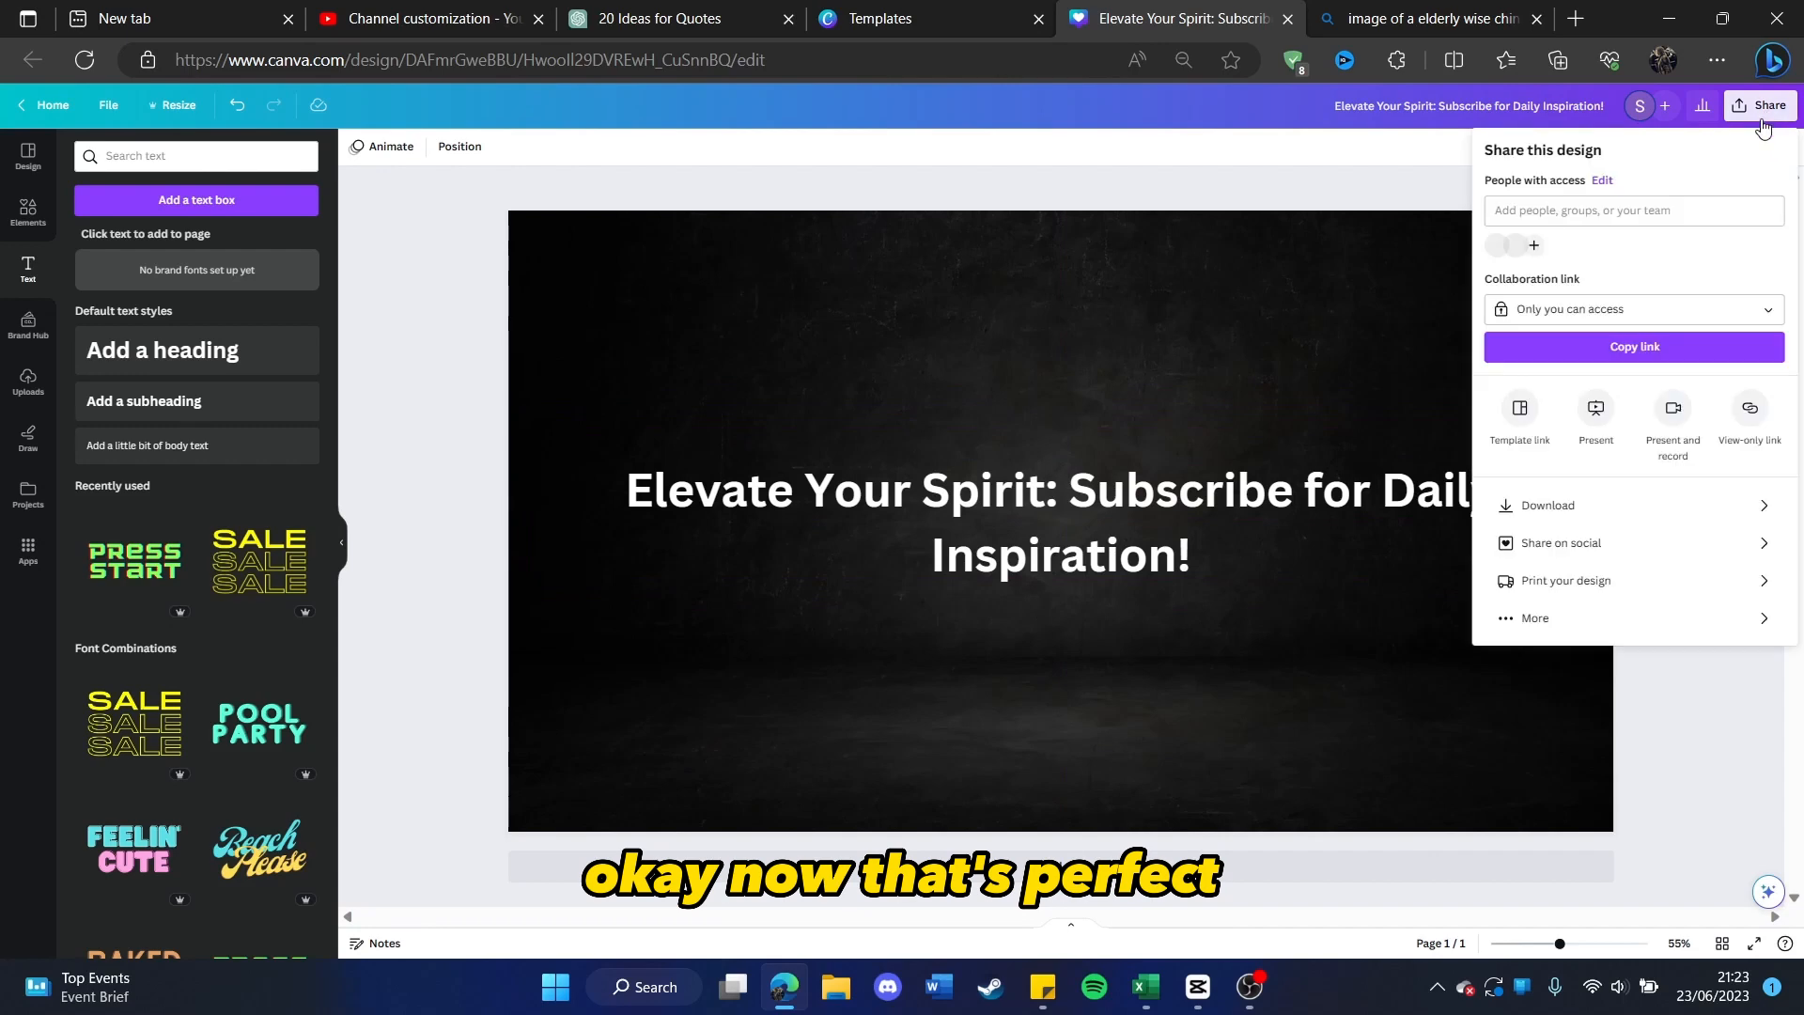
left_click(1560, 505)
left_click(1598, 400)
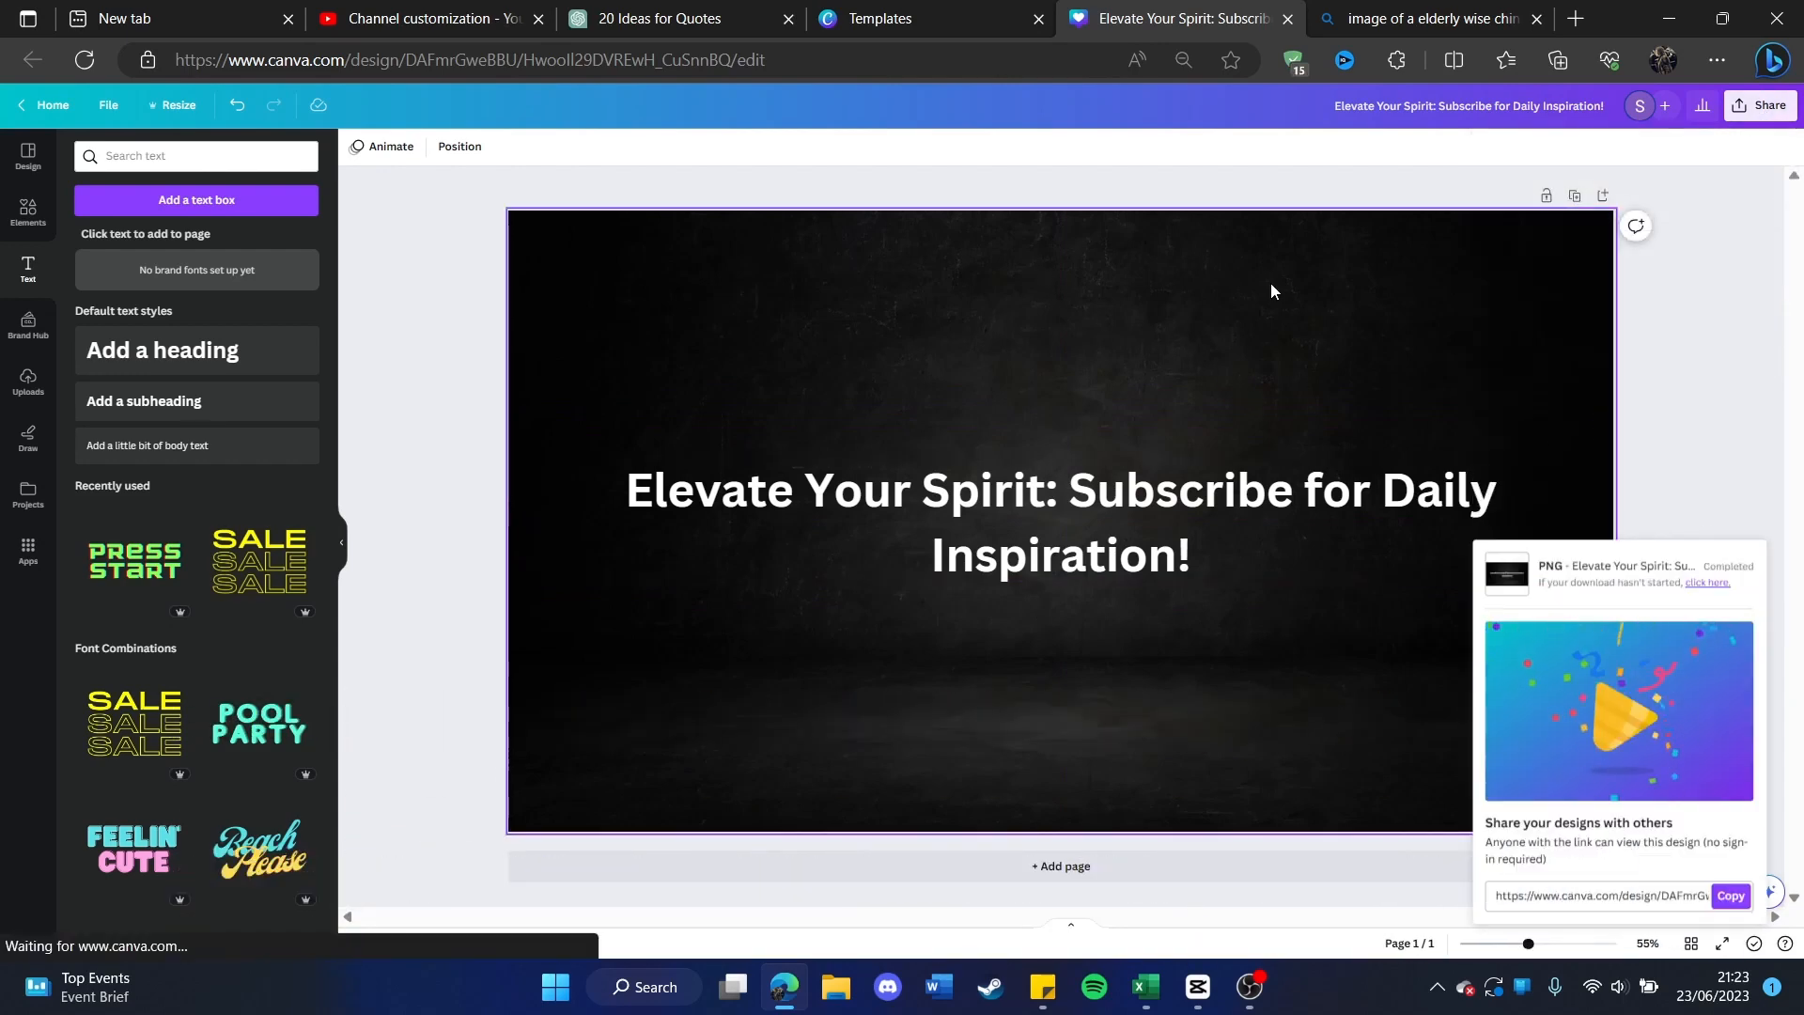
Step: Switch to YouTube Studio and set the downloaded banner as the channel's banner image, keeping the full image crop
left_click(381, 15)
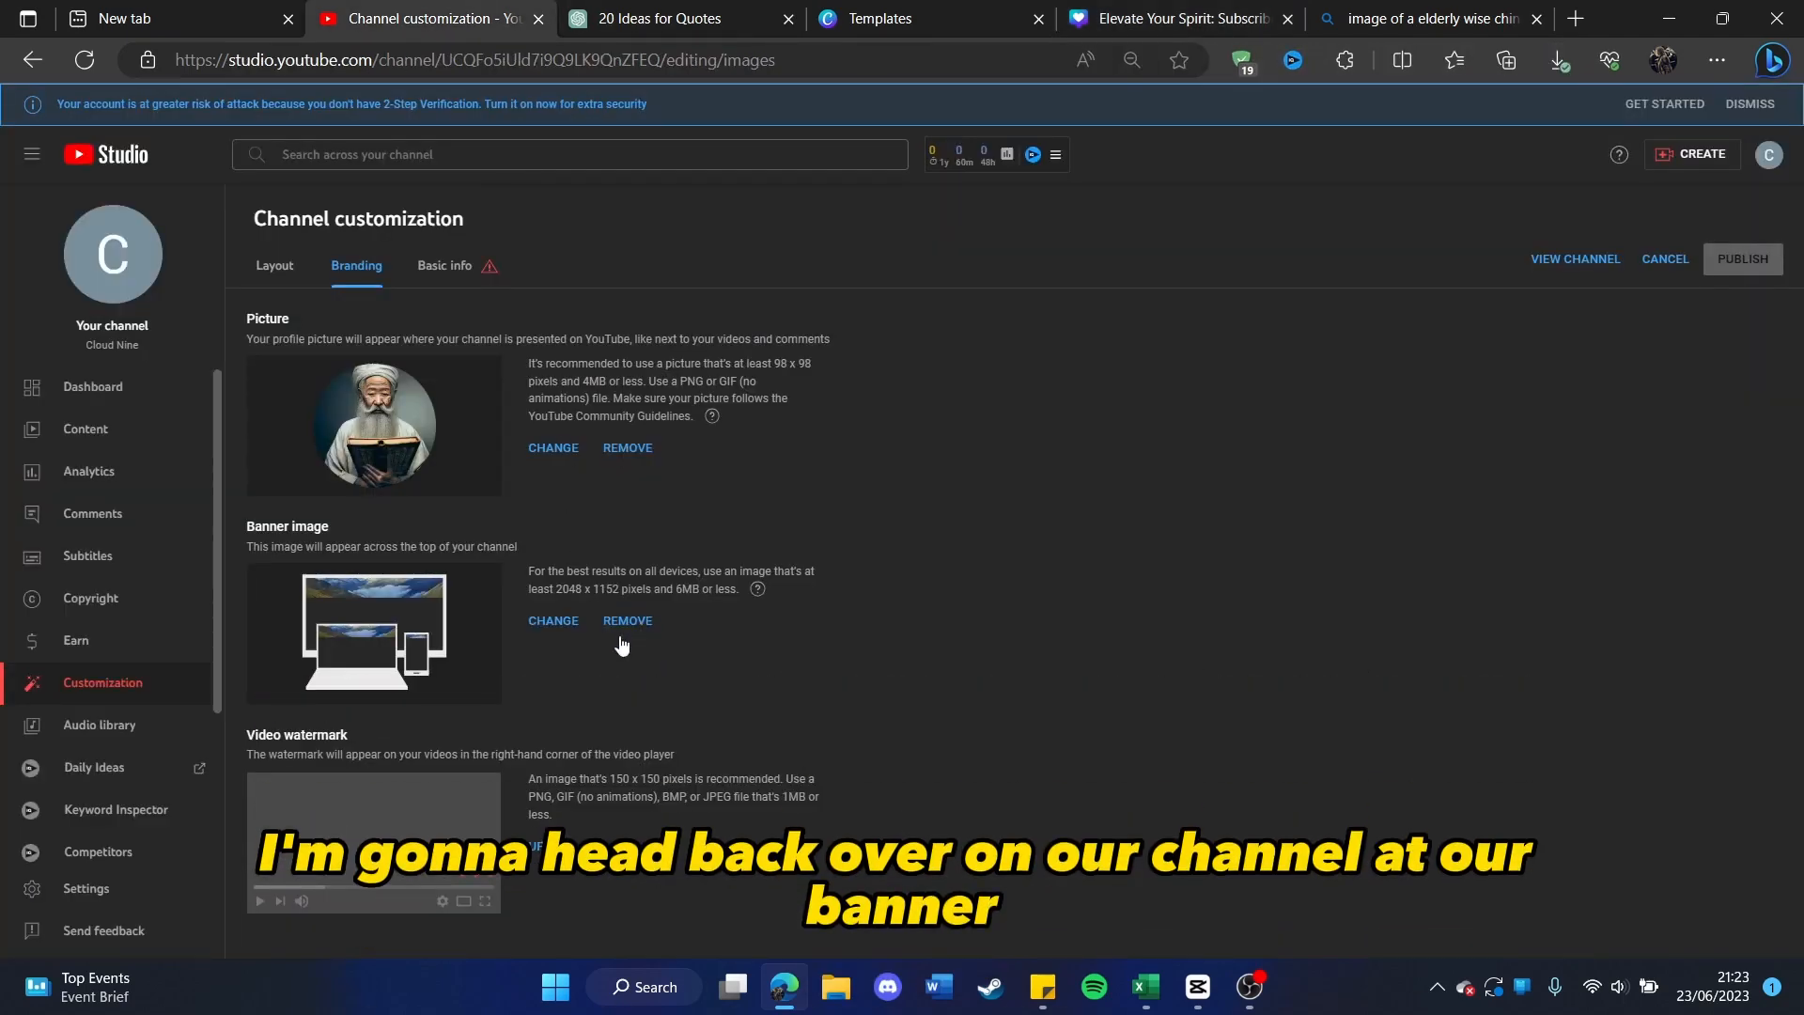
left_click(554, 622)
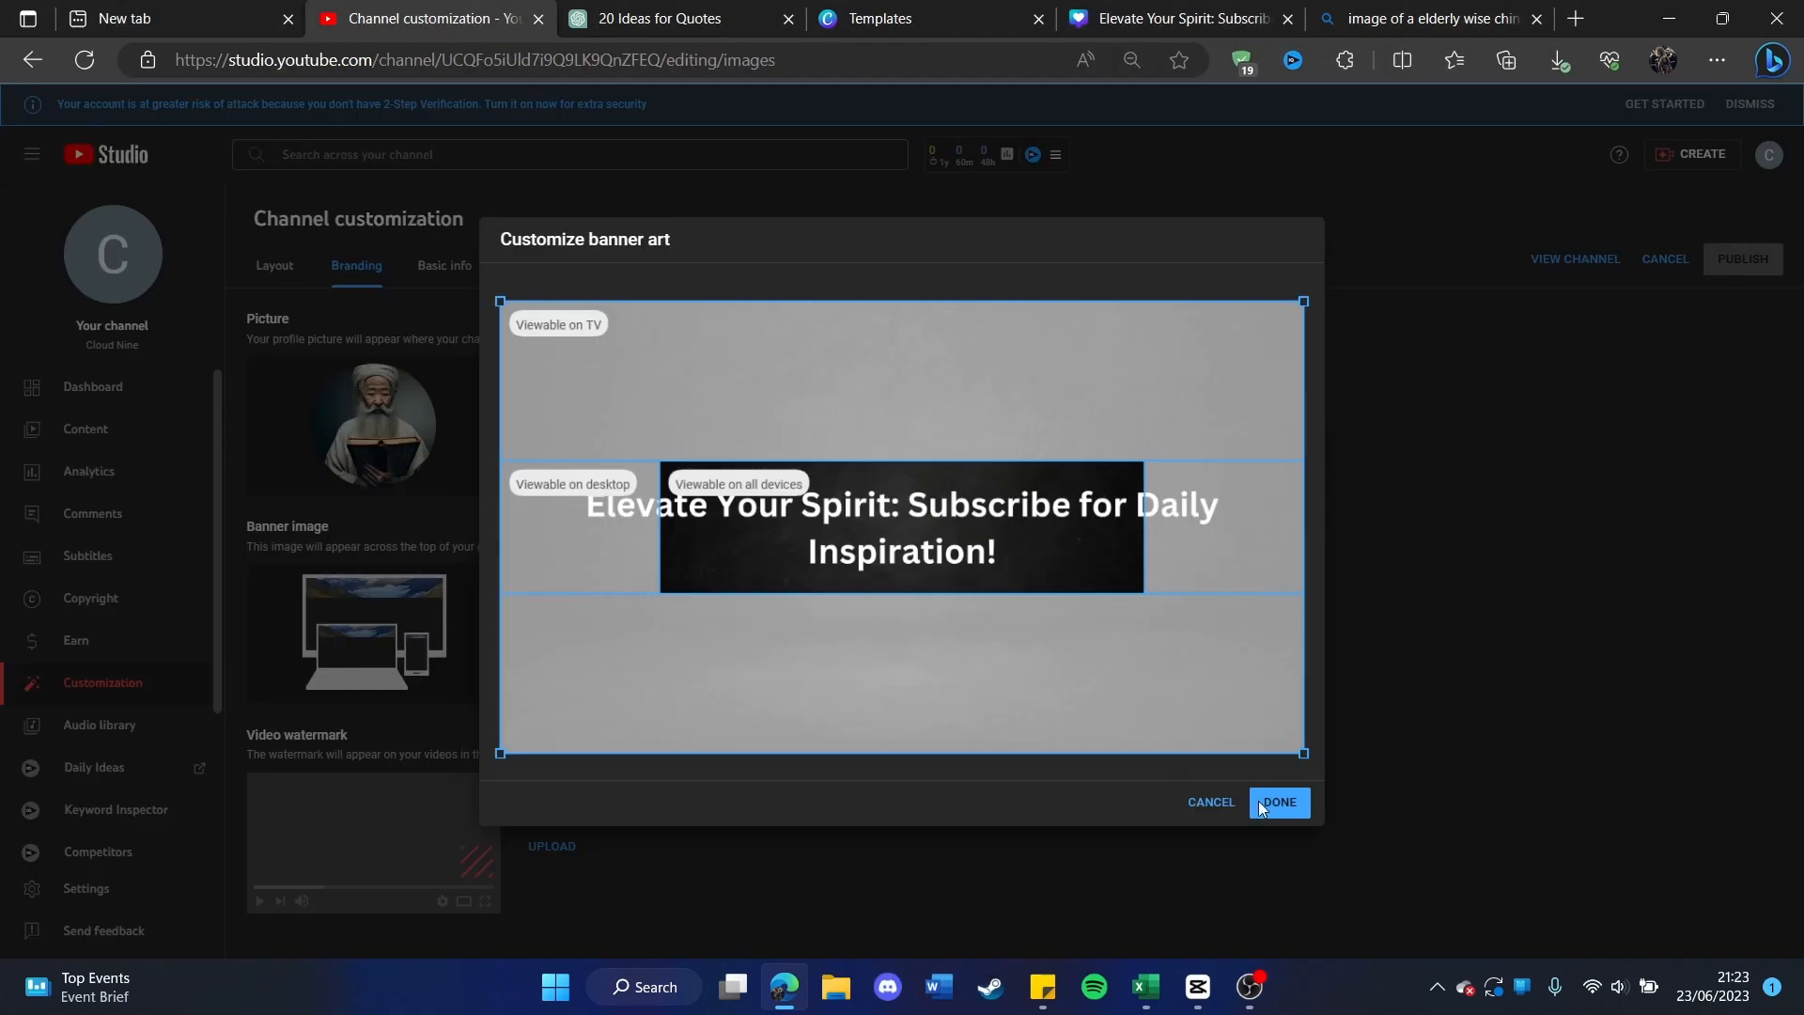
left_click(1285, 806)
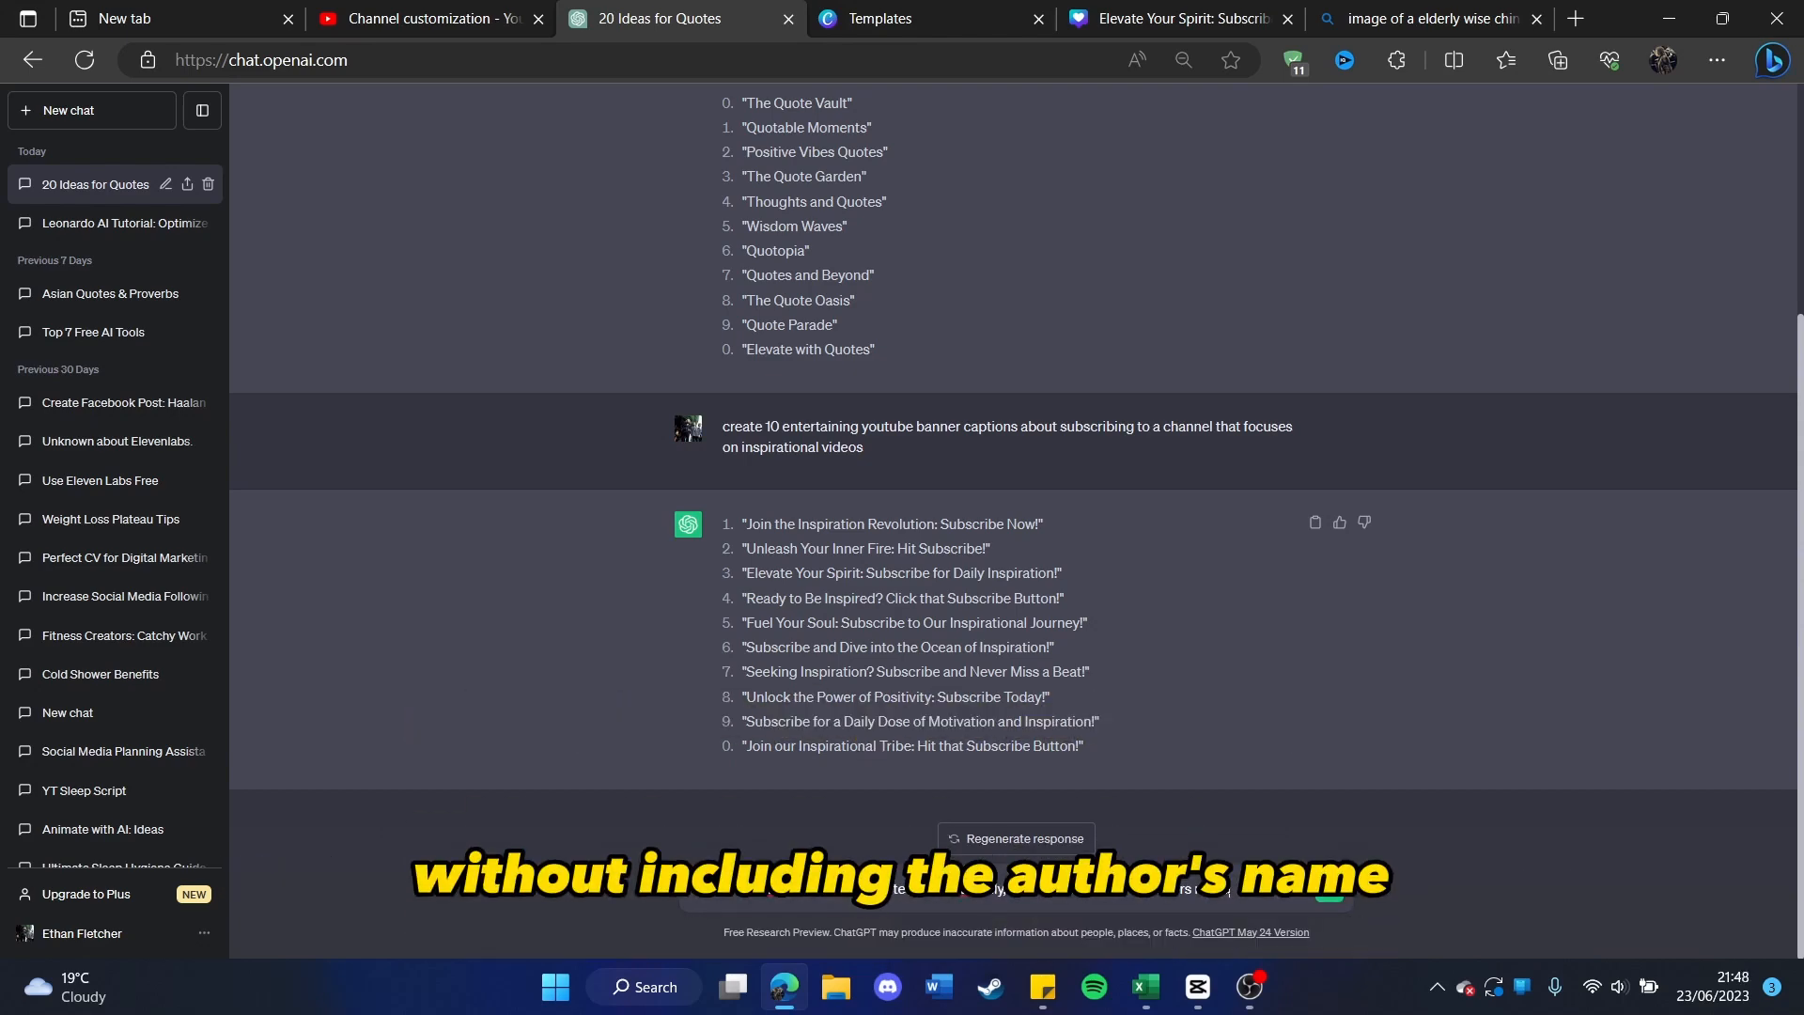
Step: Ask ChatGPT to "write 50 asian proverbs and quotes in english only, without including the authors name"
key("Return")
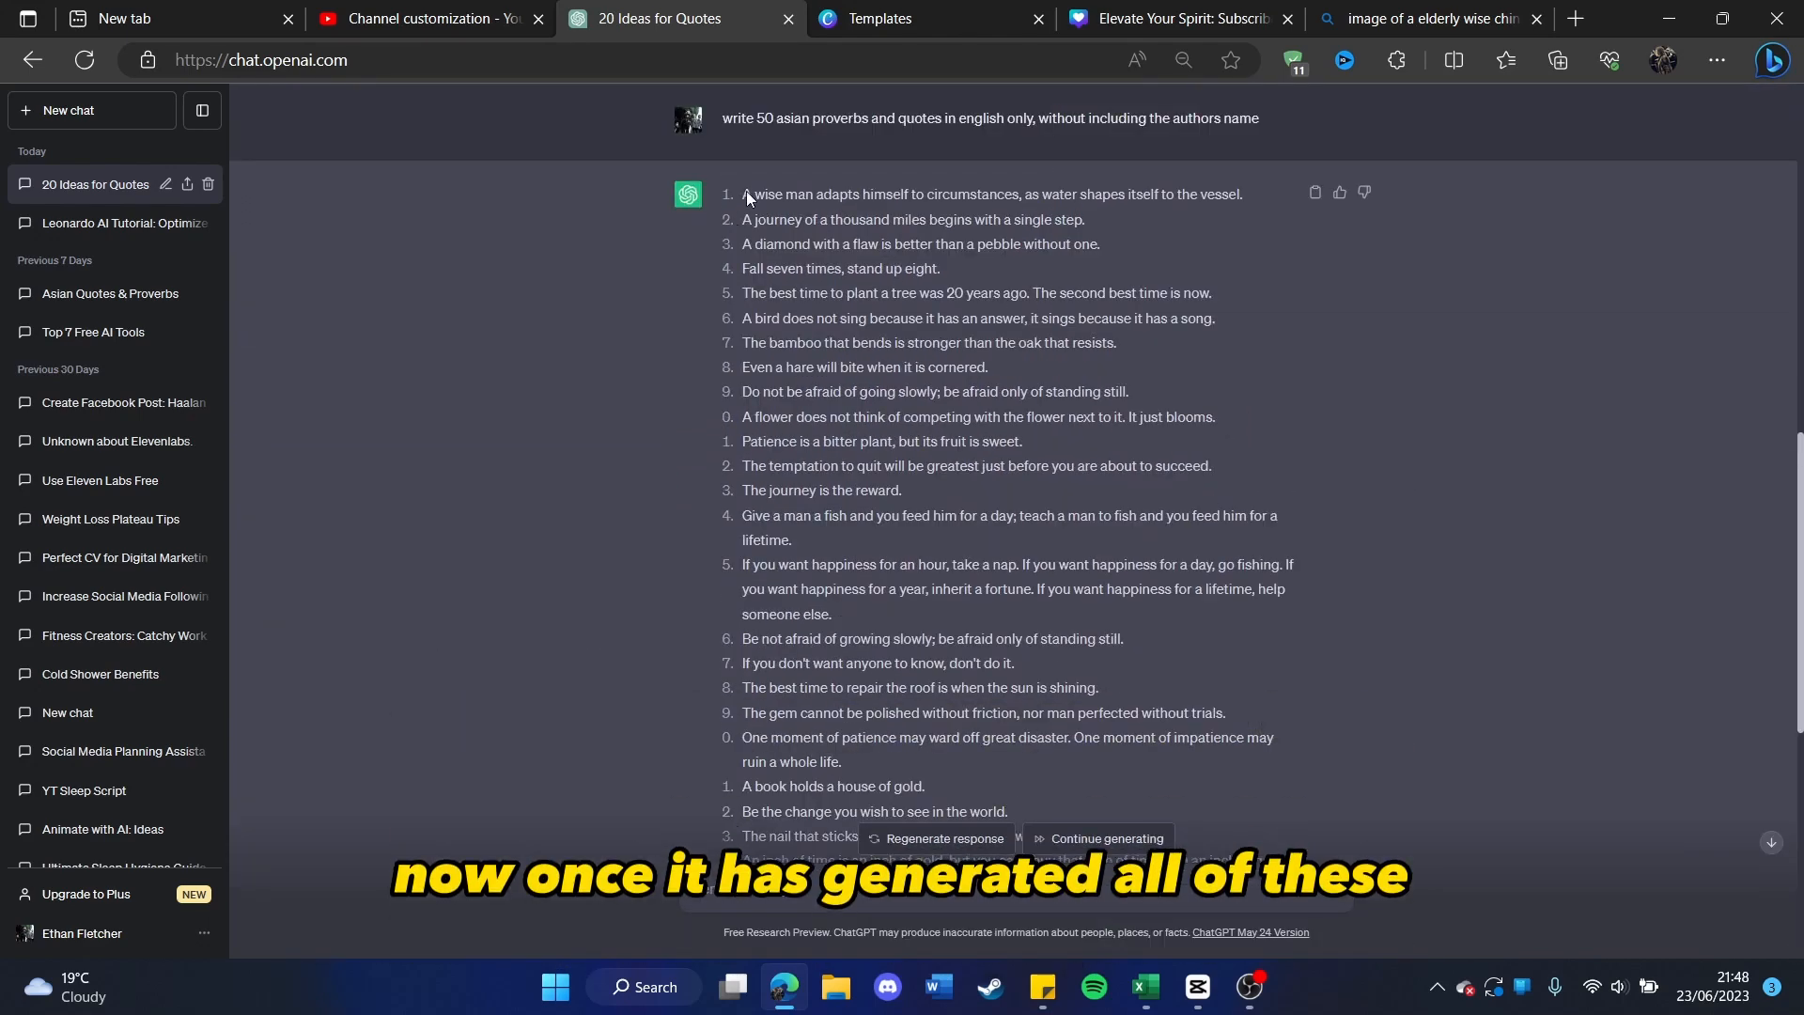
Step: Copy the full list of generated proverbs from ChatGPT, switch to TTSMaker and paste it as the text to convert
left_click_drag(745, 193, 1282, 935)
scroll(1176, 740, "down", 1)
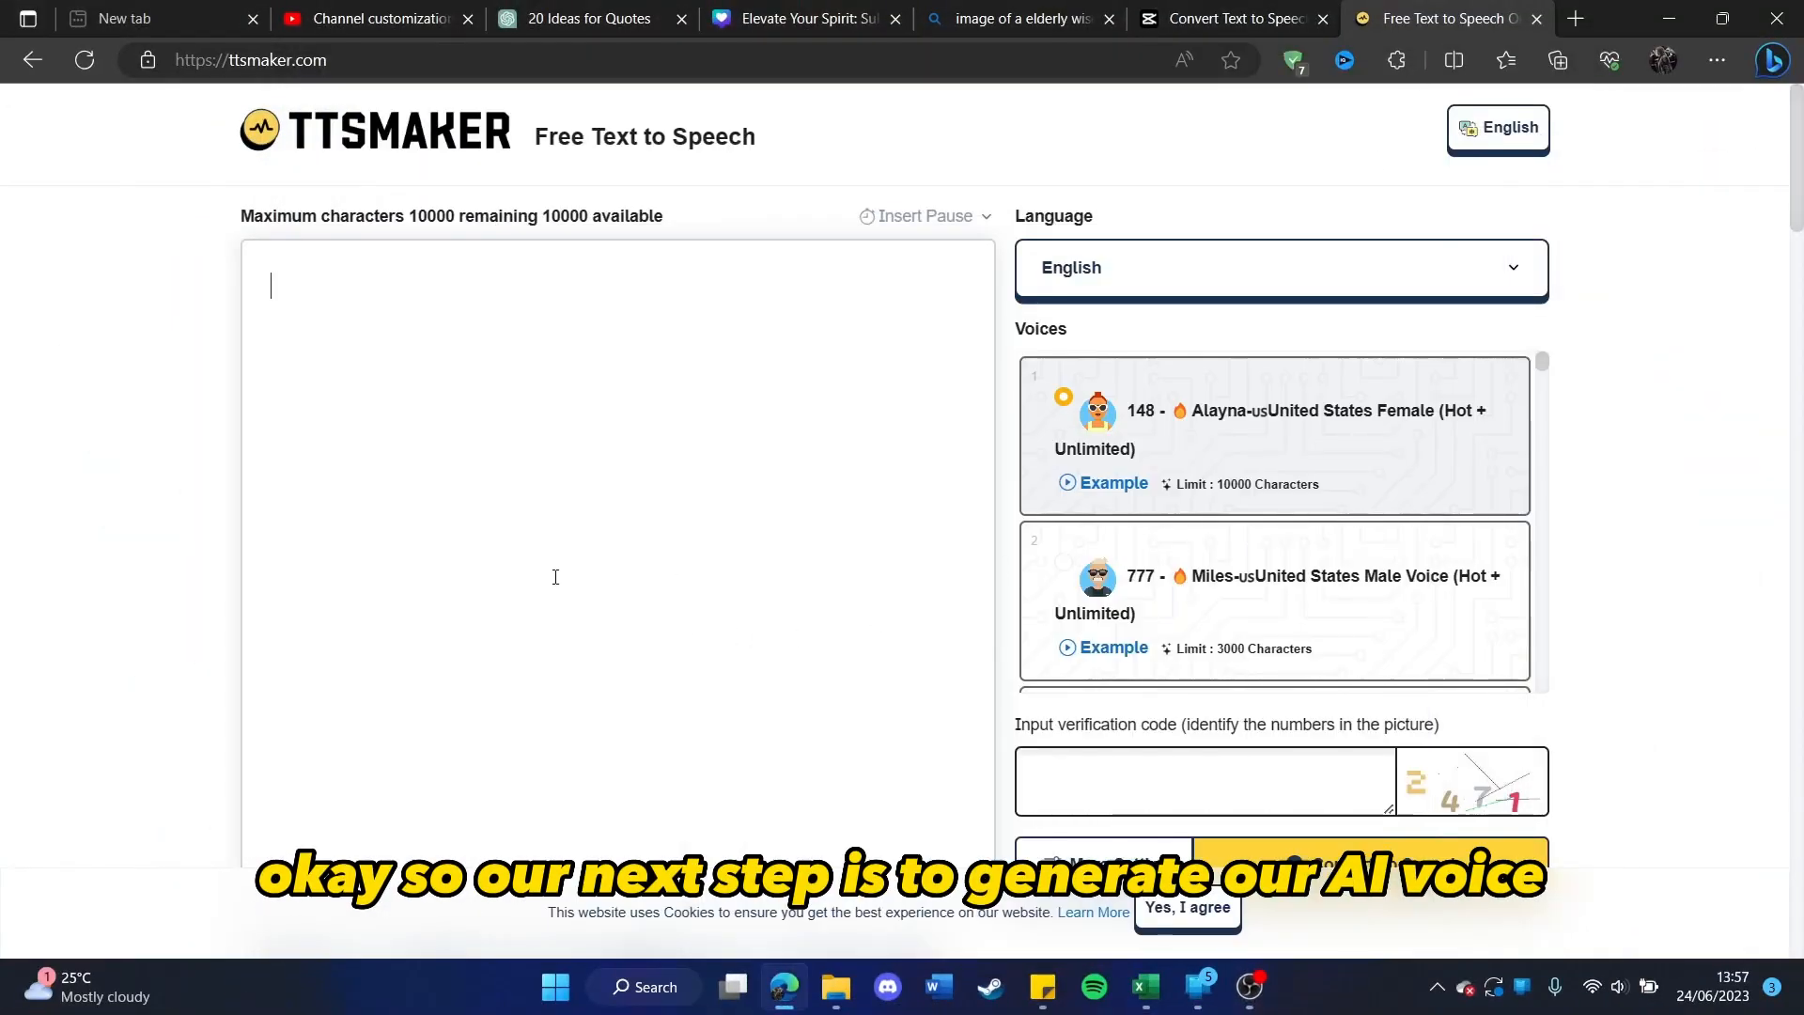
scroll(379, 518, "down", 2)
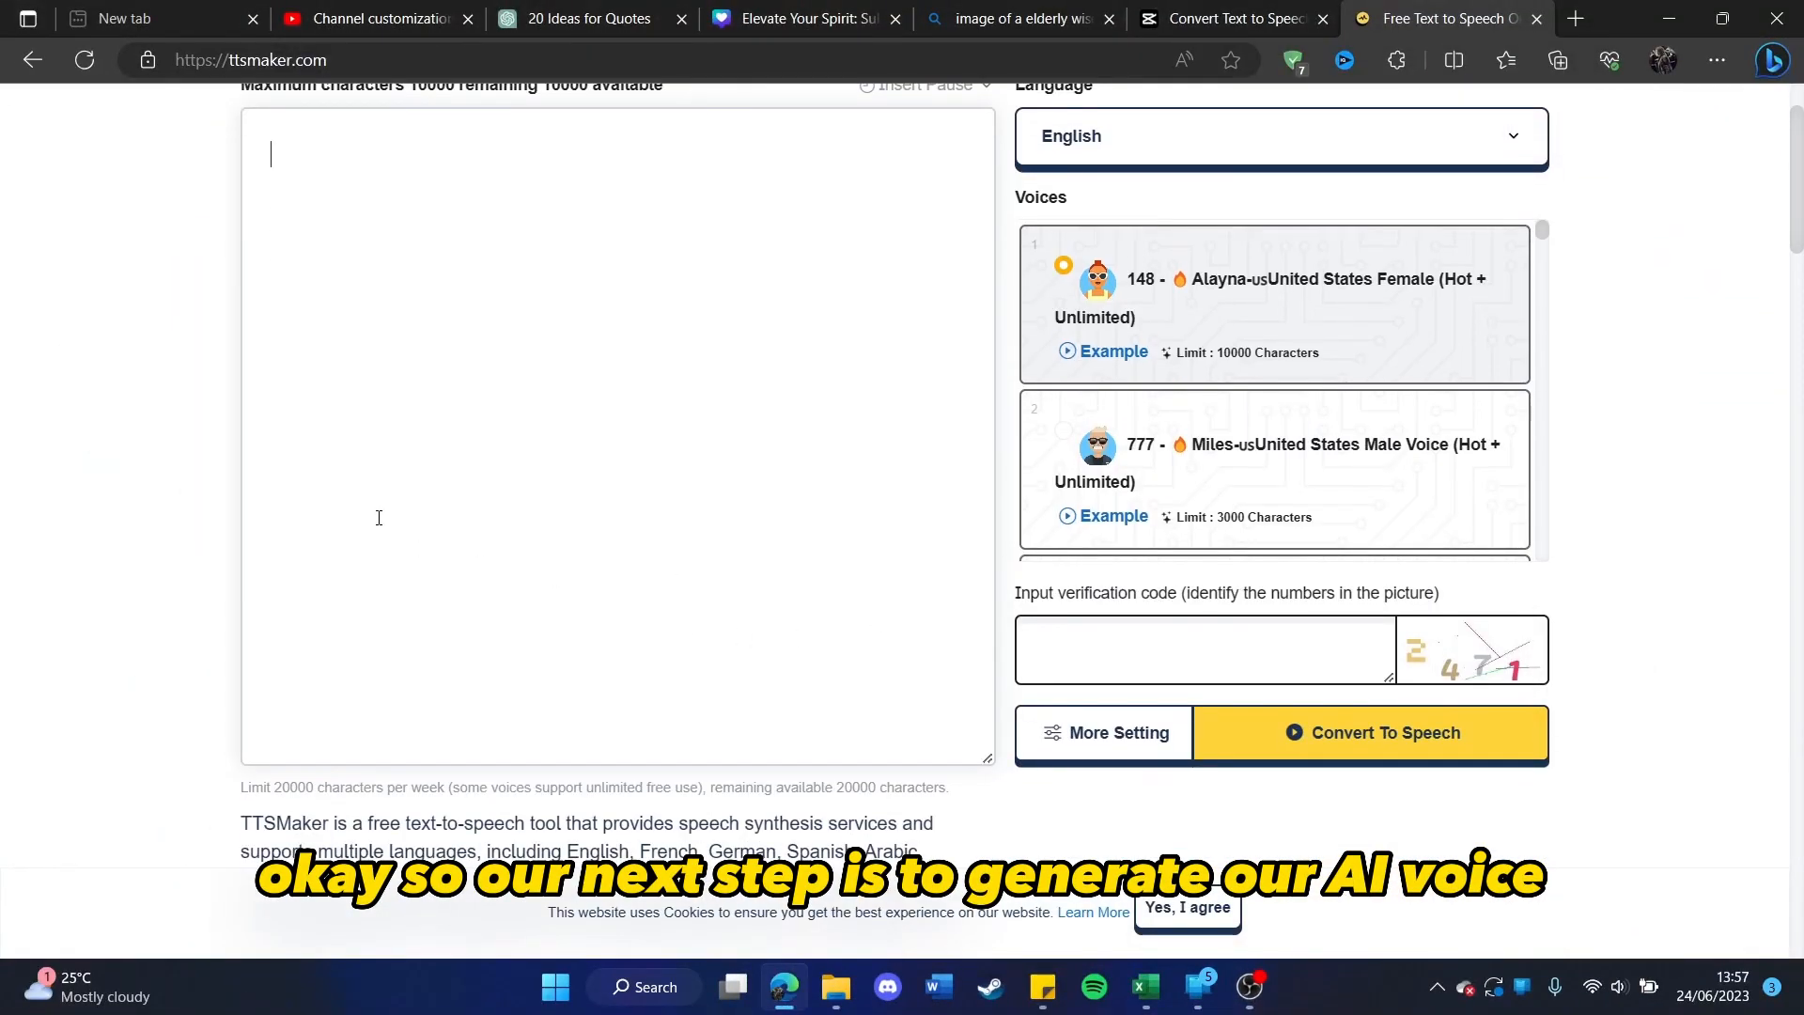
scroll(378, 518, "up", 2)
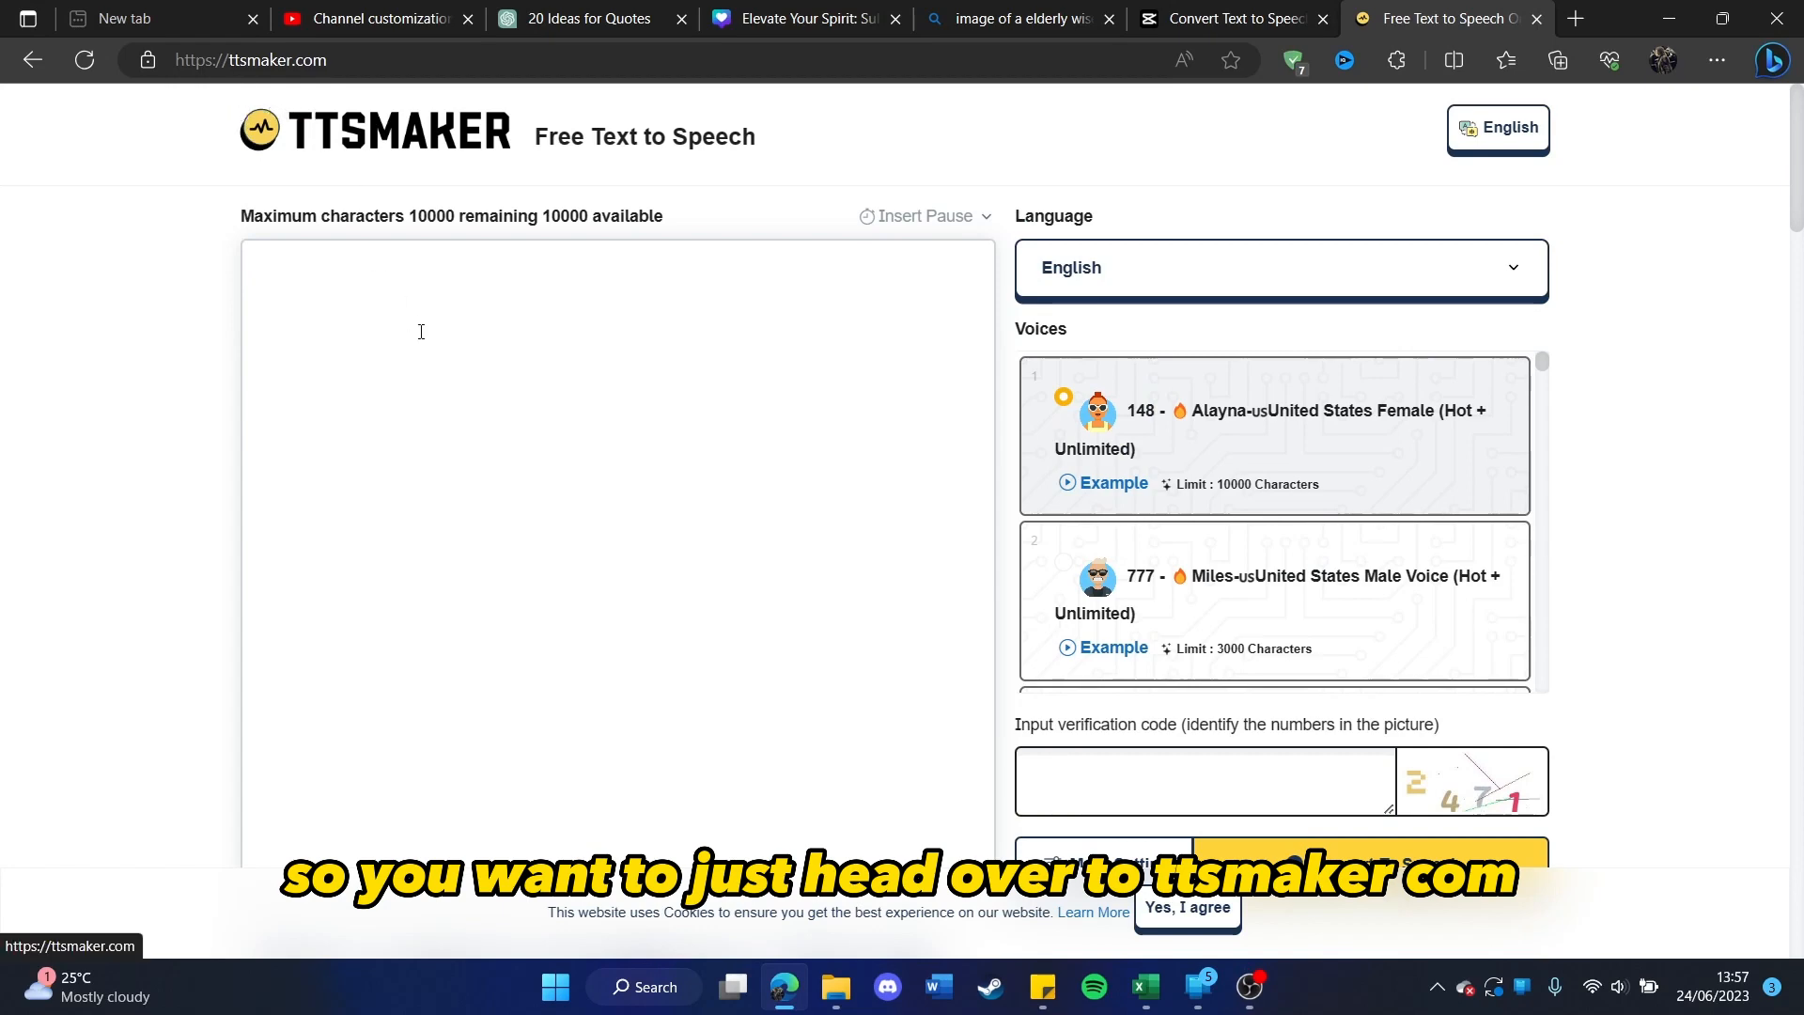
key("ctrl+v")
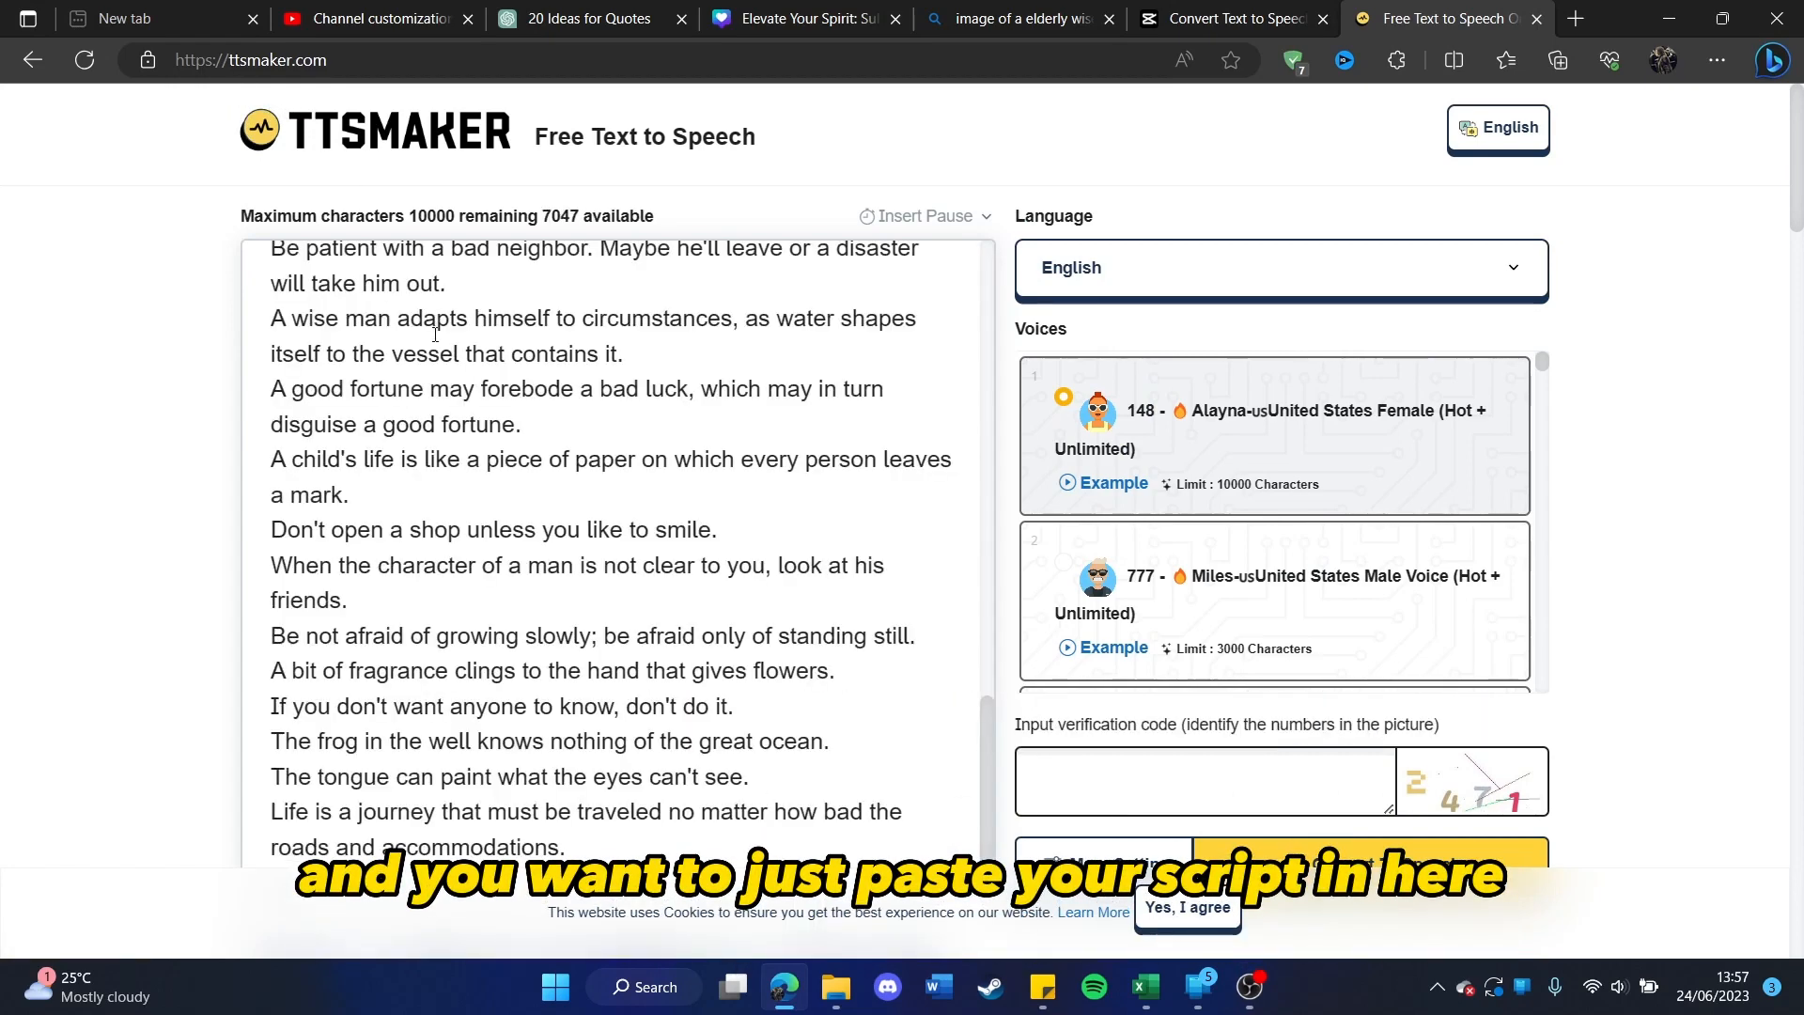
Step: Choose the English voice "2702 - Ethan", United States Male, for the narration
scroll(1240, 507, "down", 3)
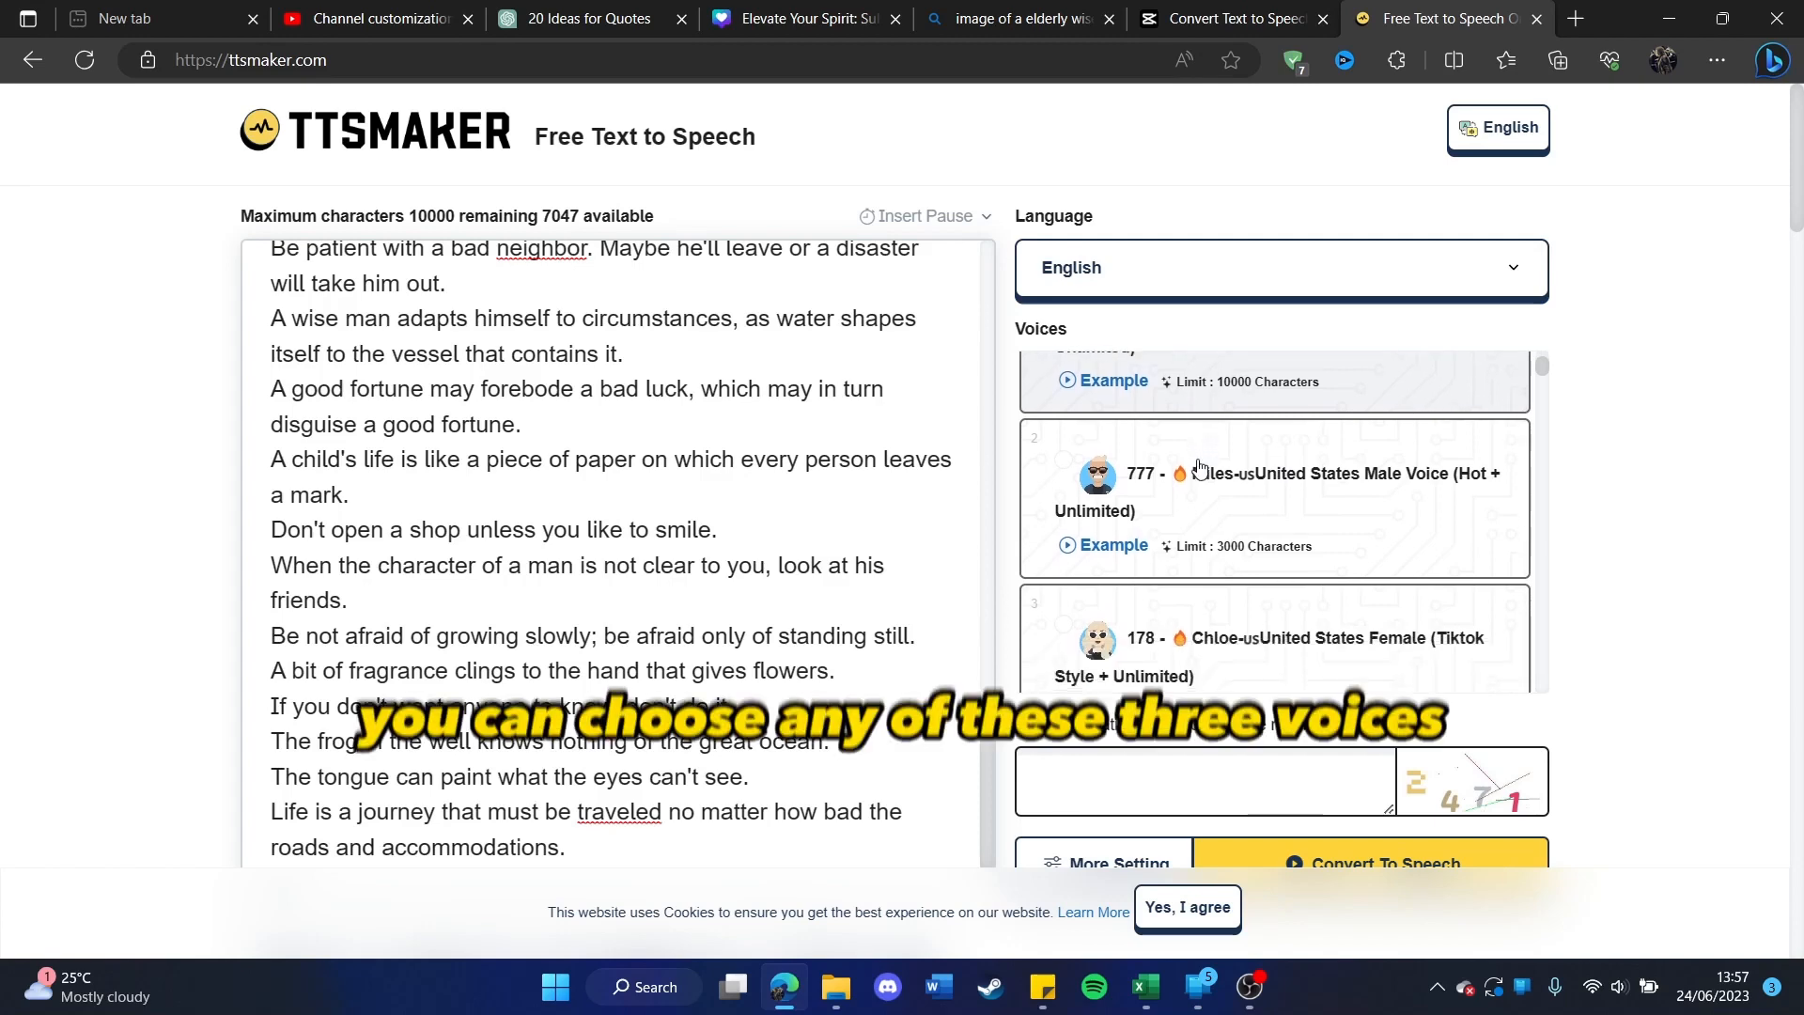
scroll(1207, 507, "down", 5)
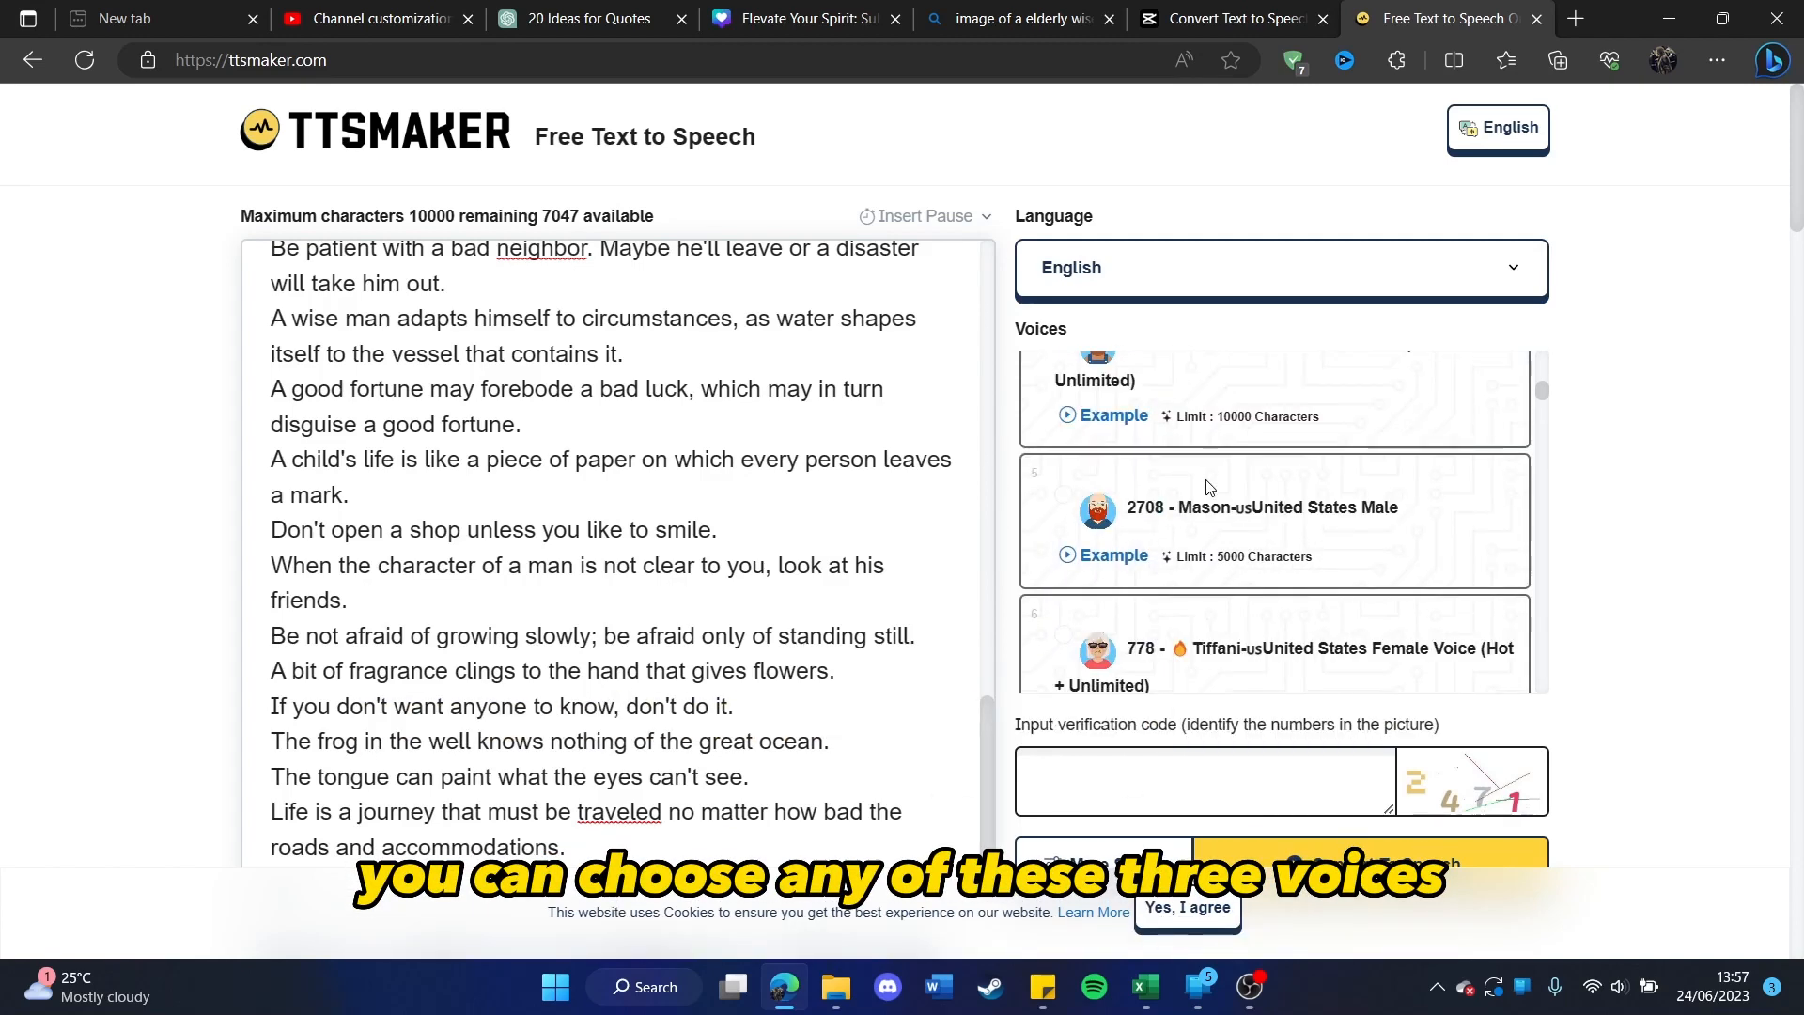
scroll(1200, 543, "down", 4)
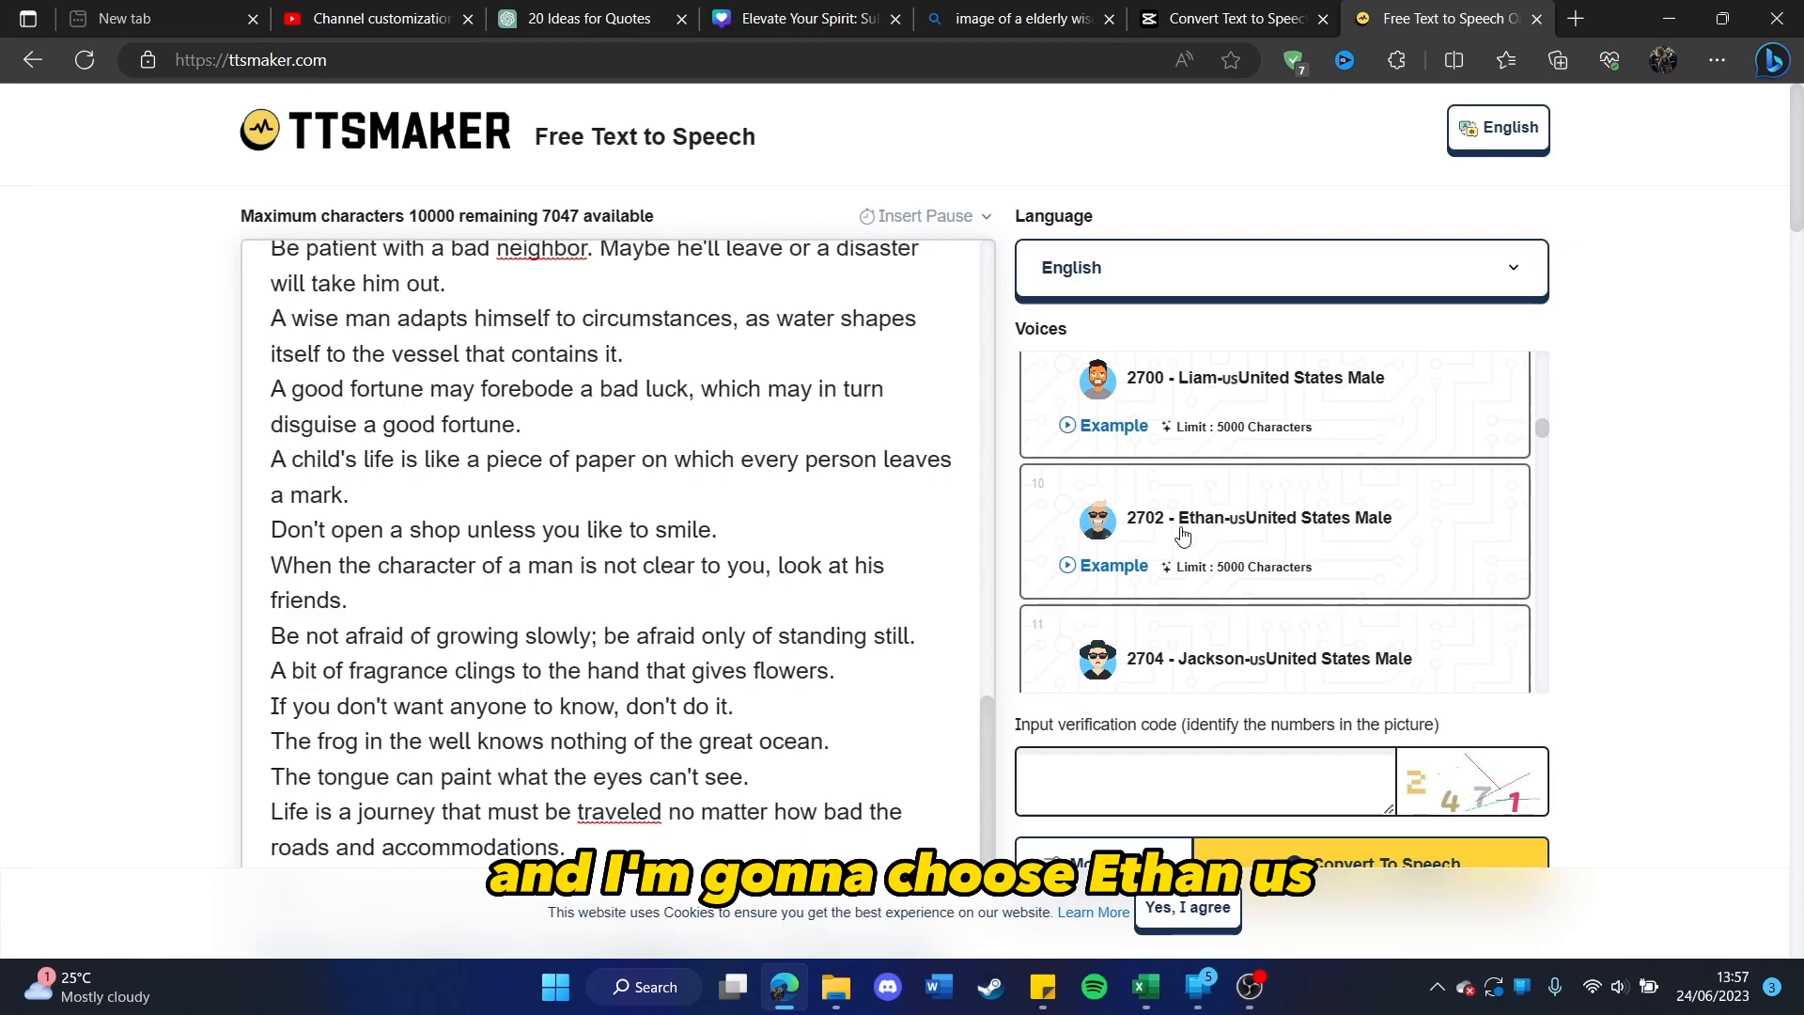
left_click(1182, 536)
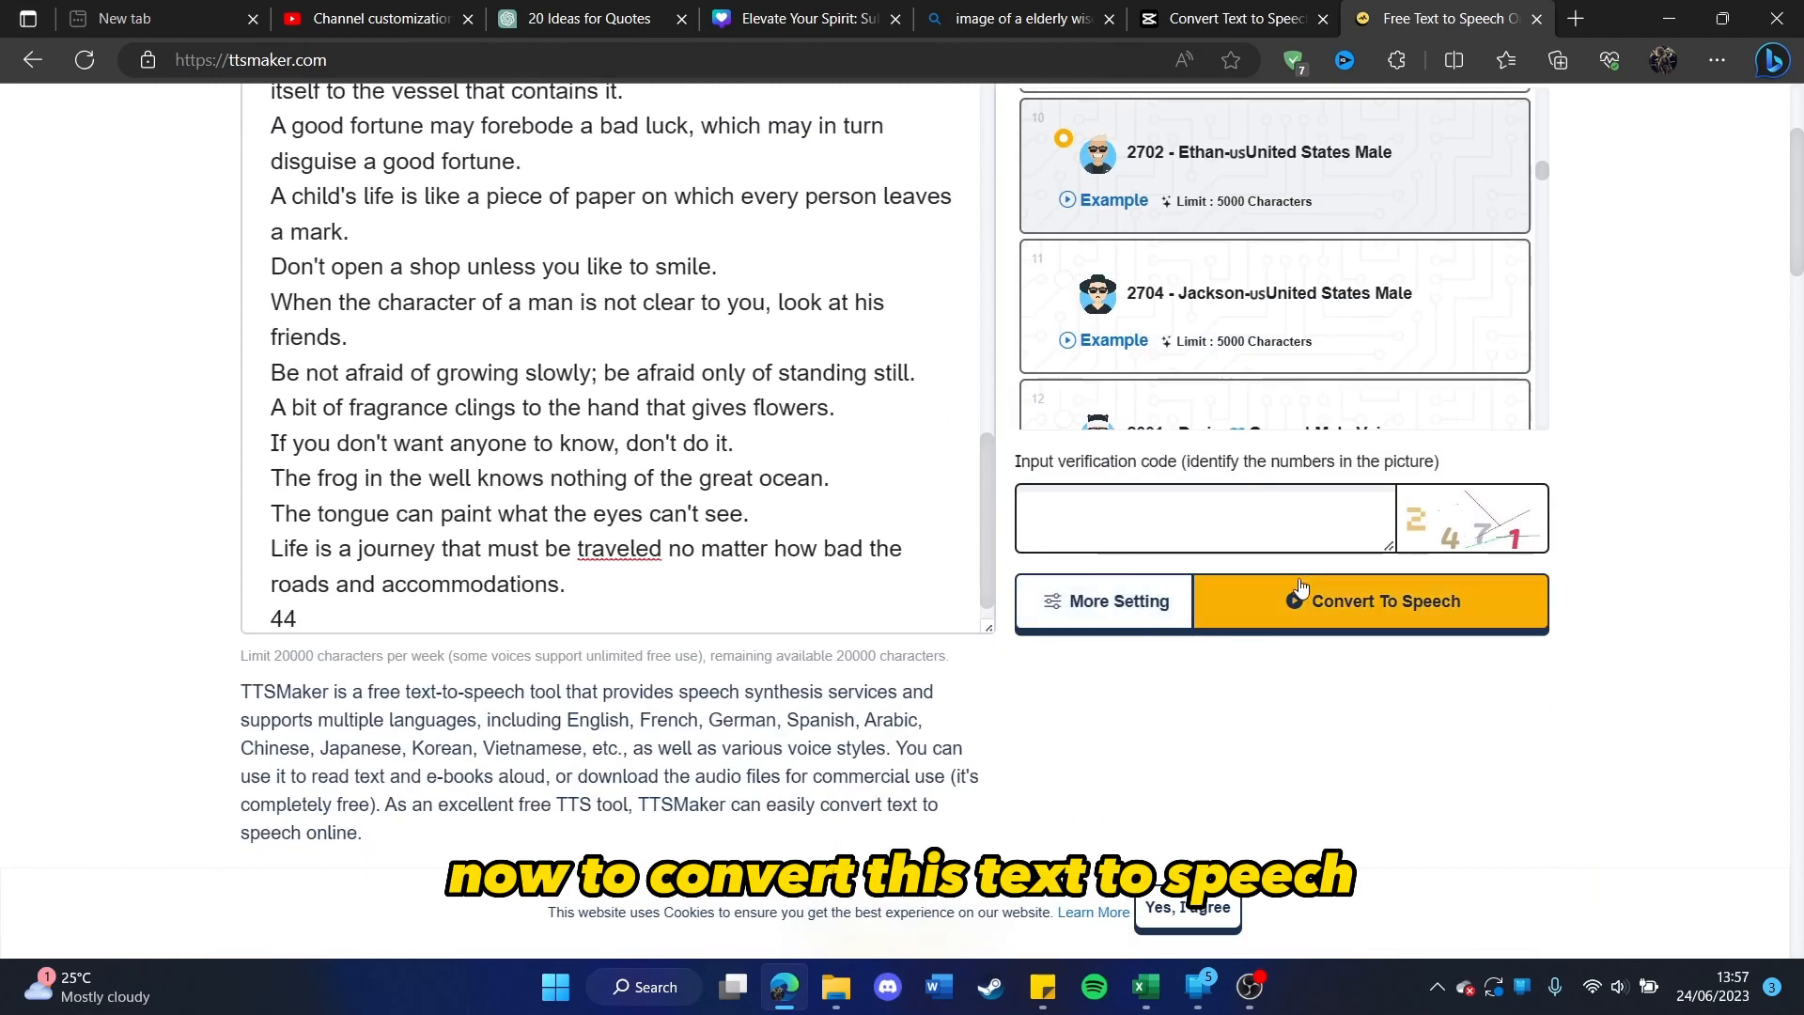
Step: Enter the verification code from the picture and convert the proverbs text to speech
left_click(1148, 524)
type("24")
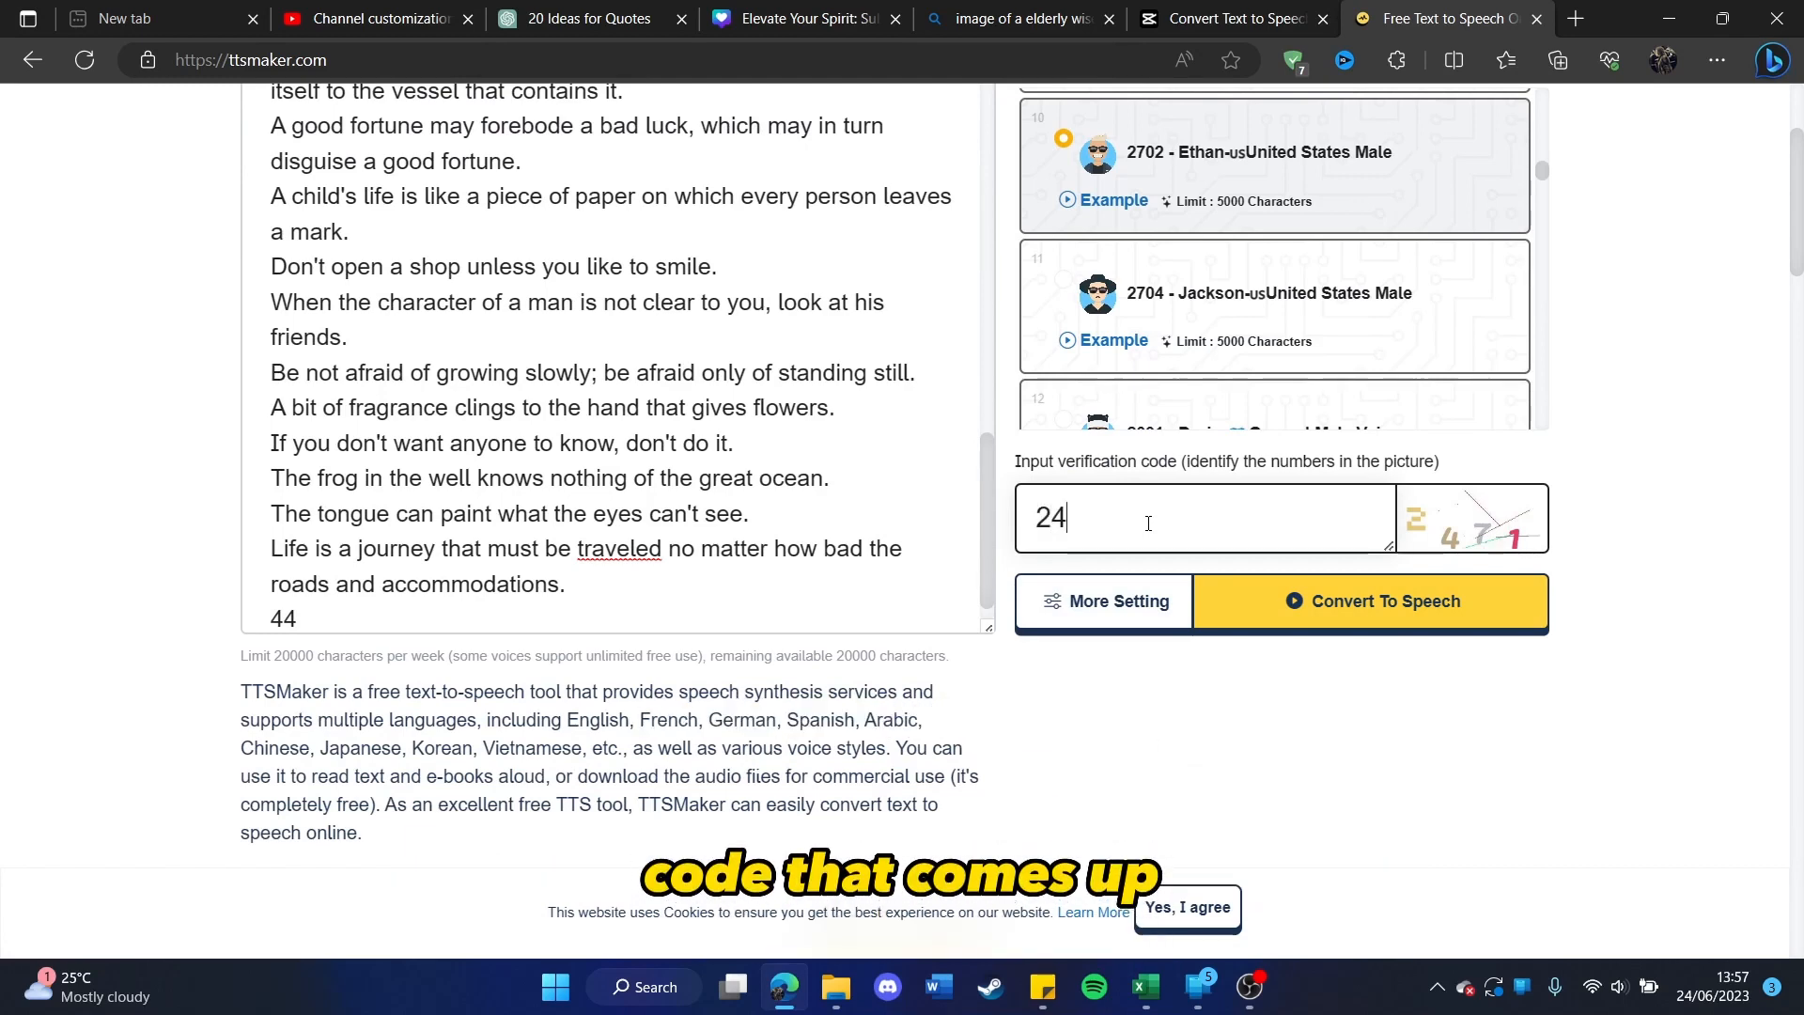
type("71")
left_click(1339, 606)
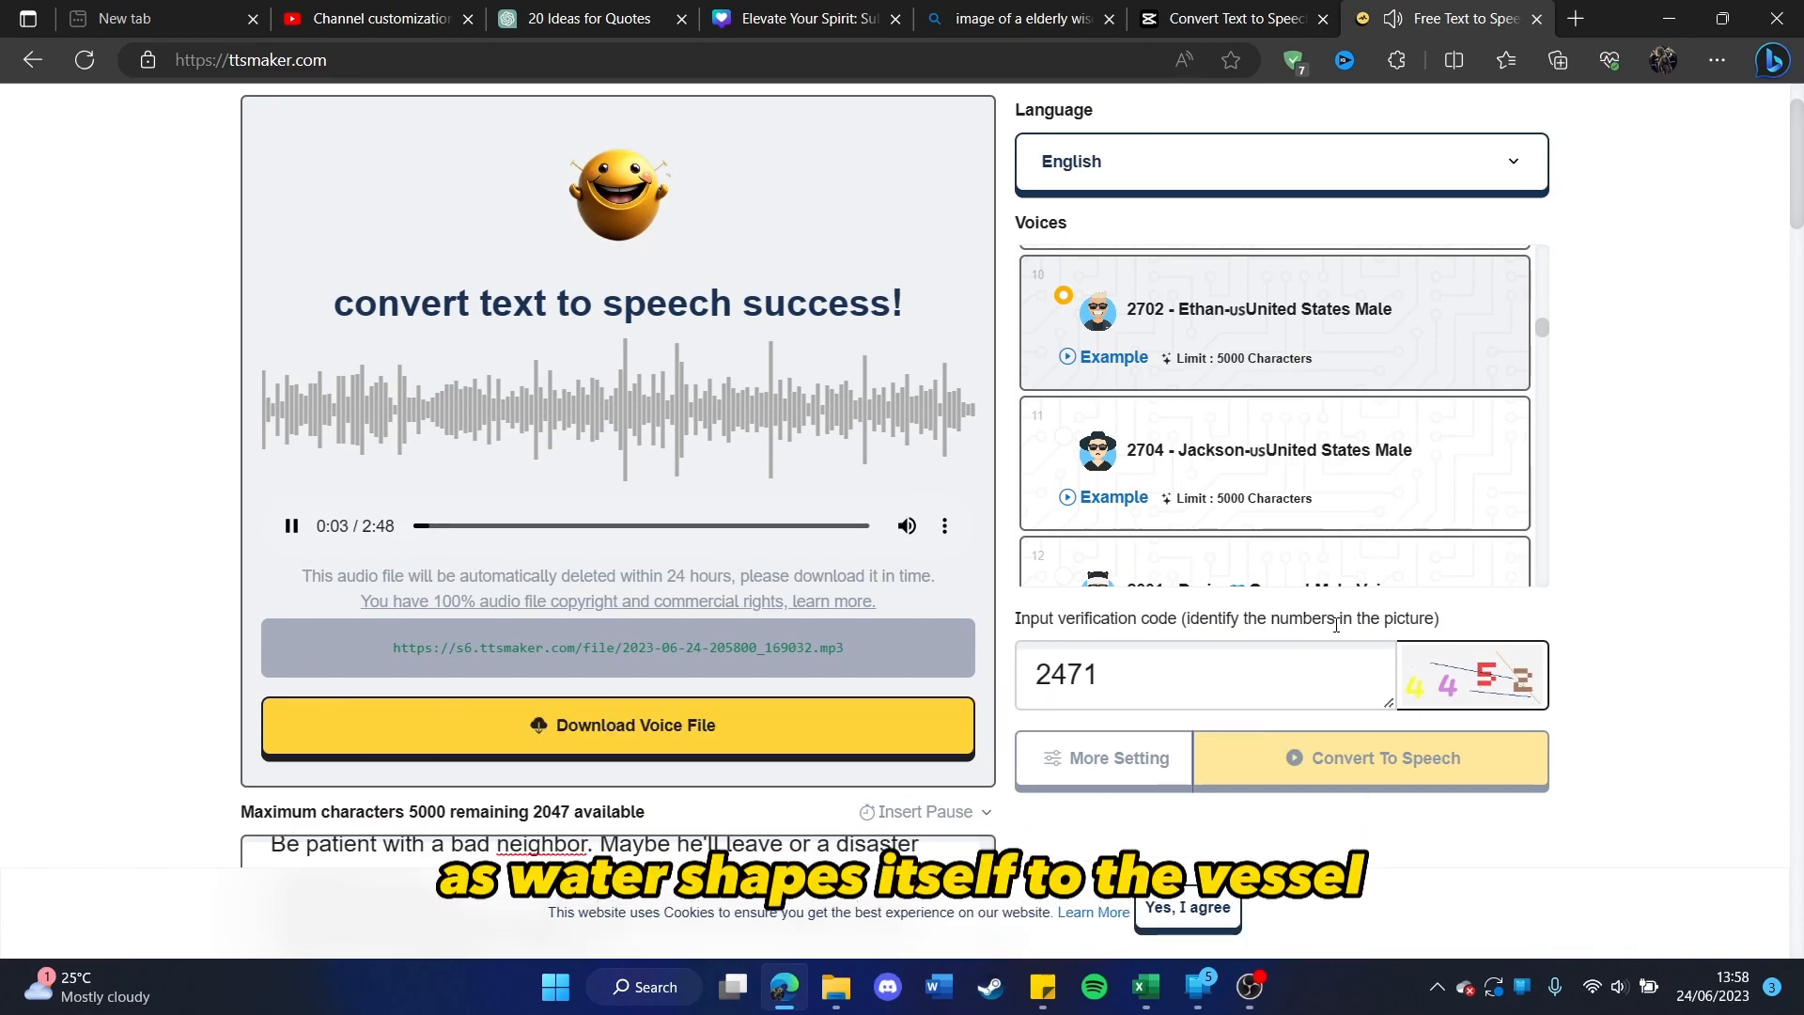
Step: Pause the generated narration and download the voice file
left_click(291, 527)
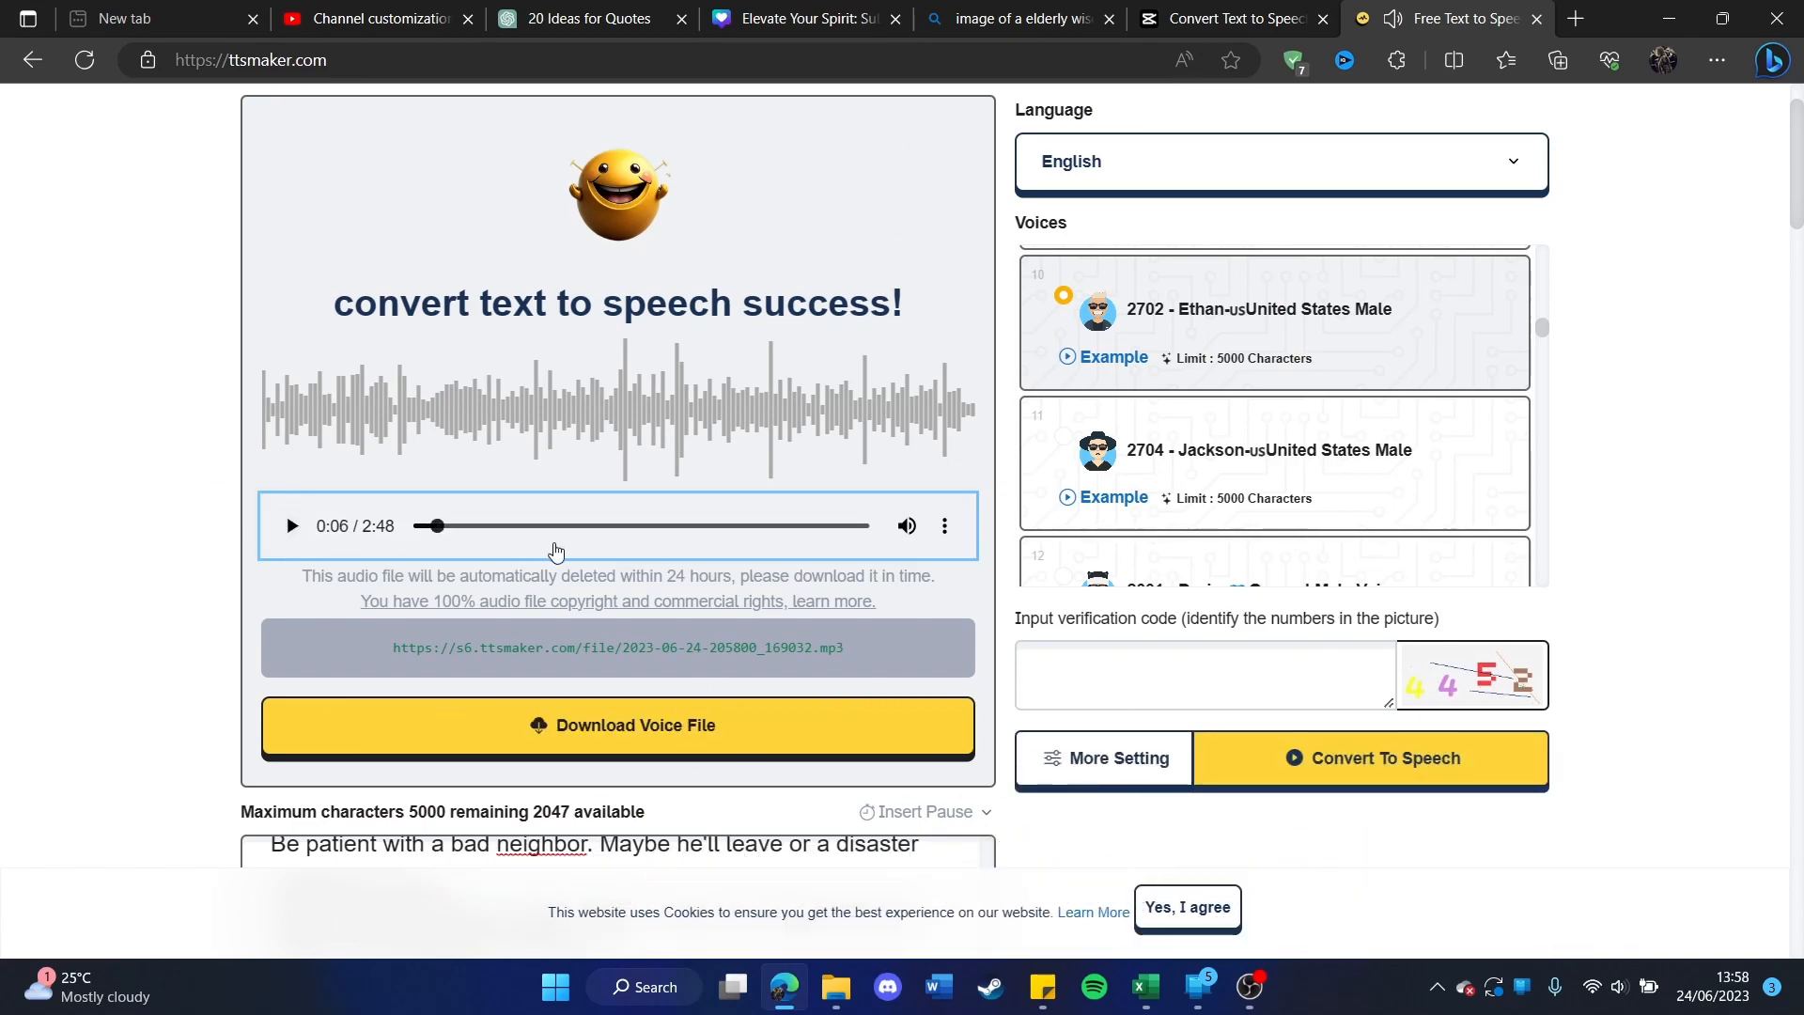
left_click(614, 732)
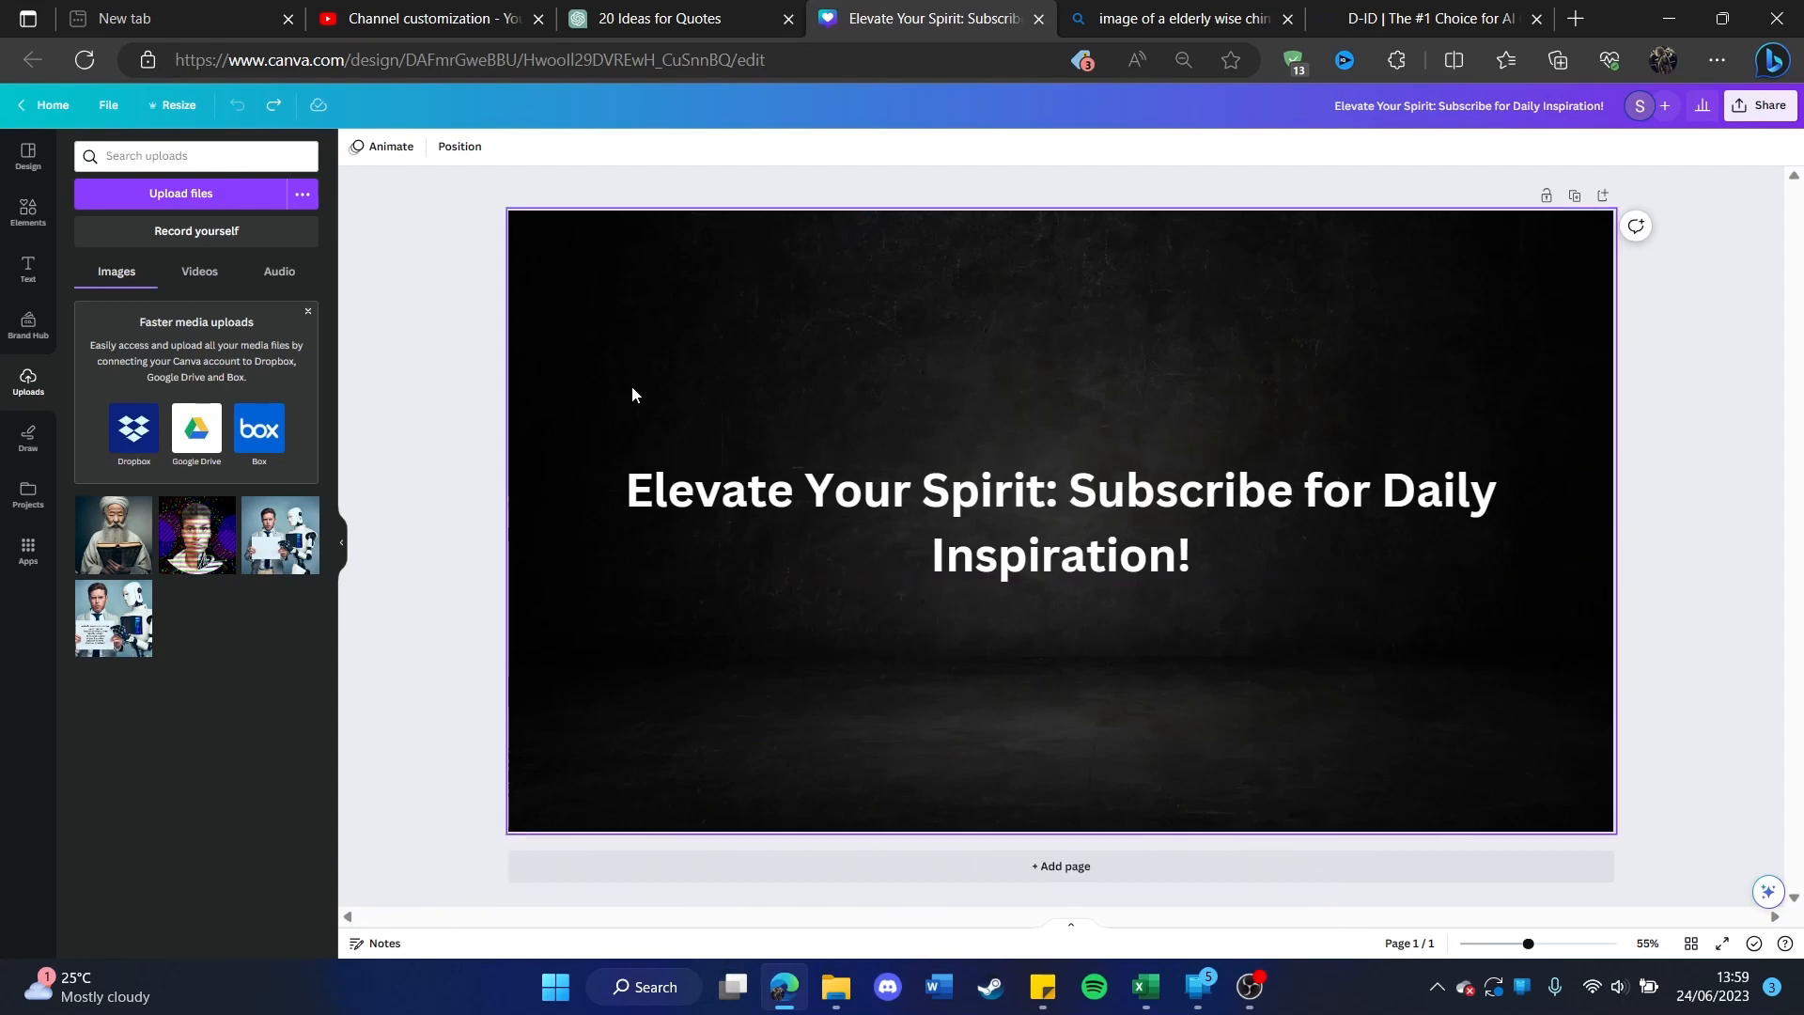
Step: In the Canva banner design, delete the heading text and place the uploaded image of the elderly man at the page's upper-left corner
left_click(933, 492)
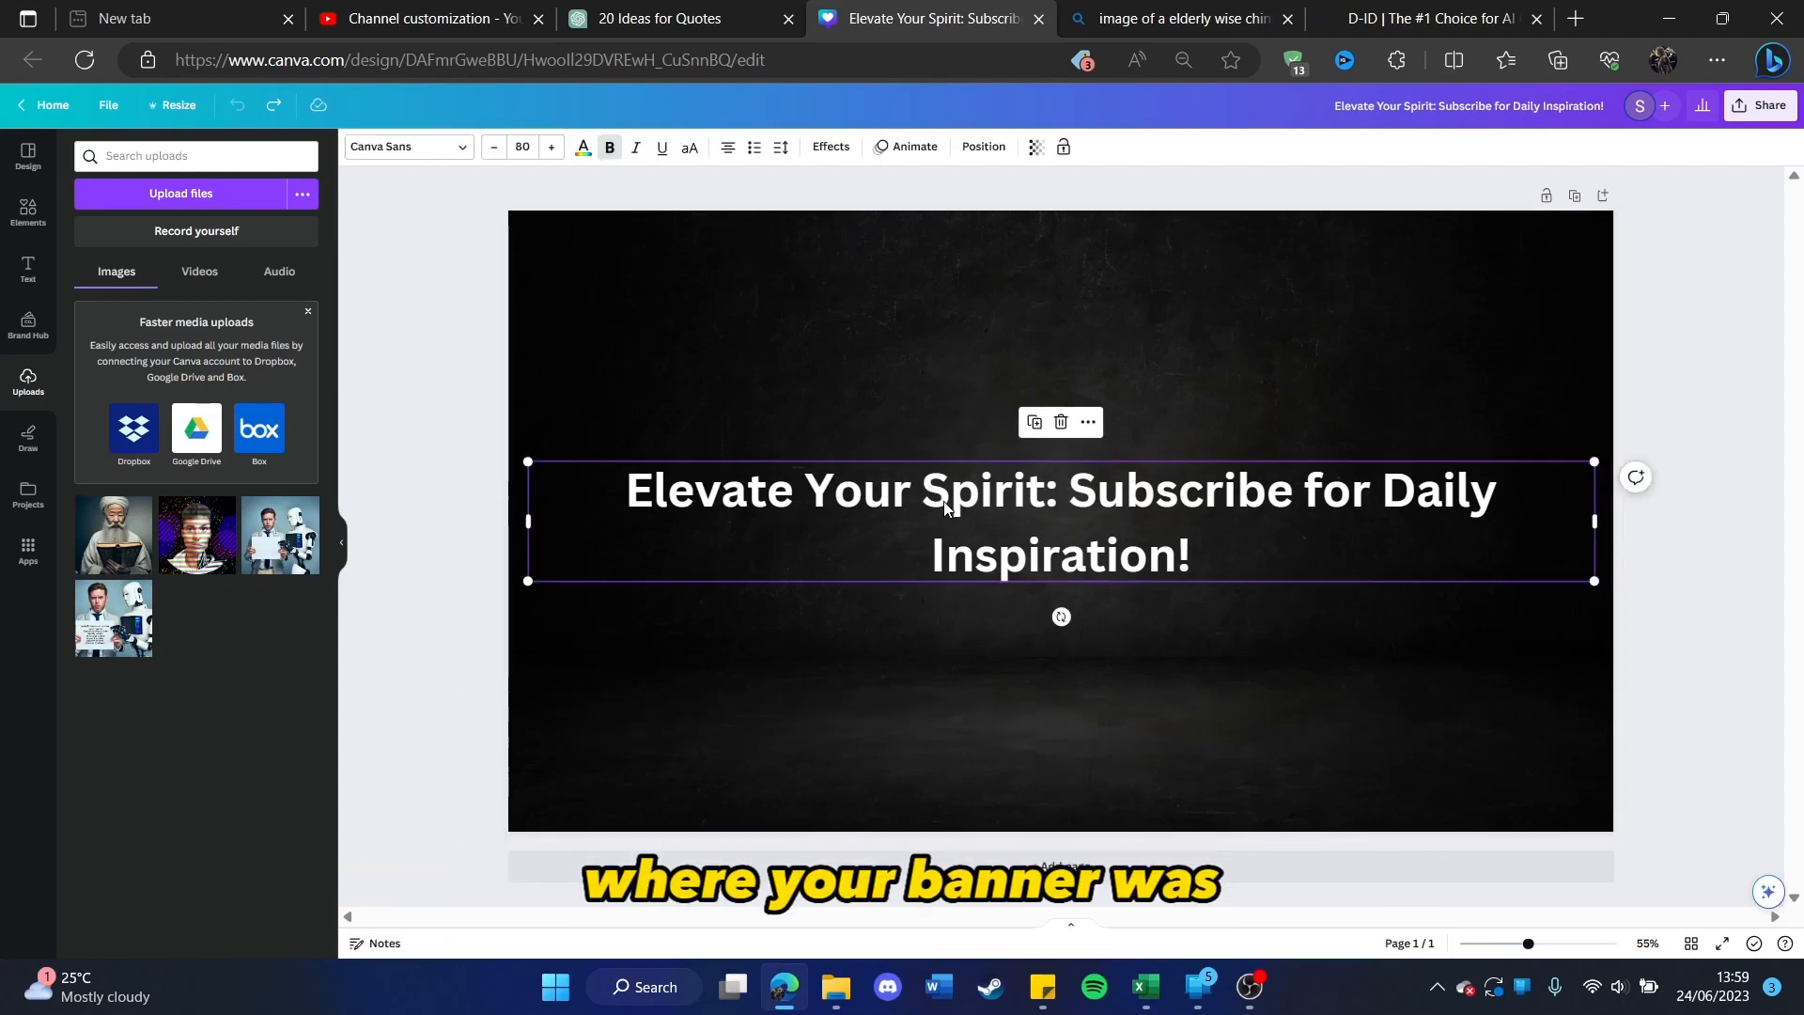
key("Delete")
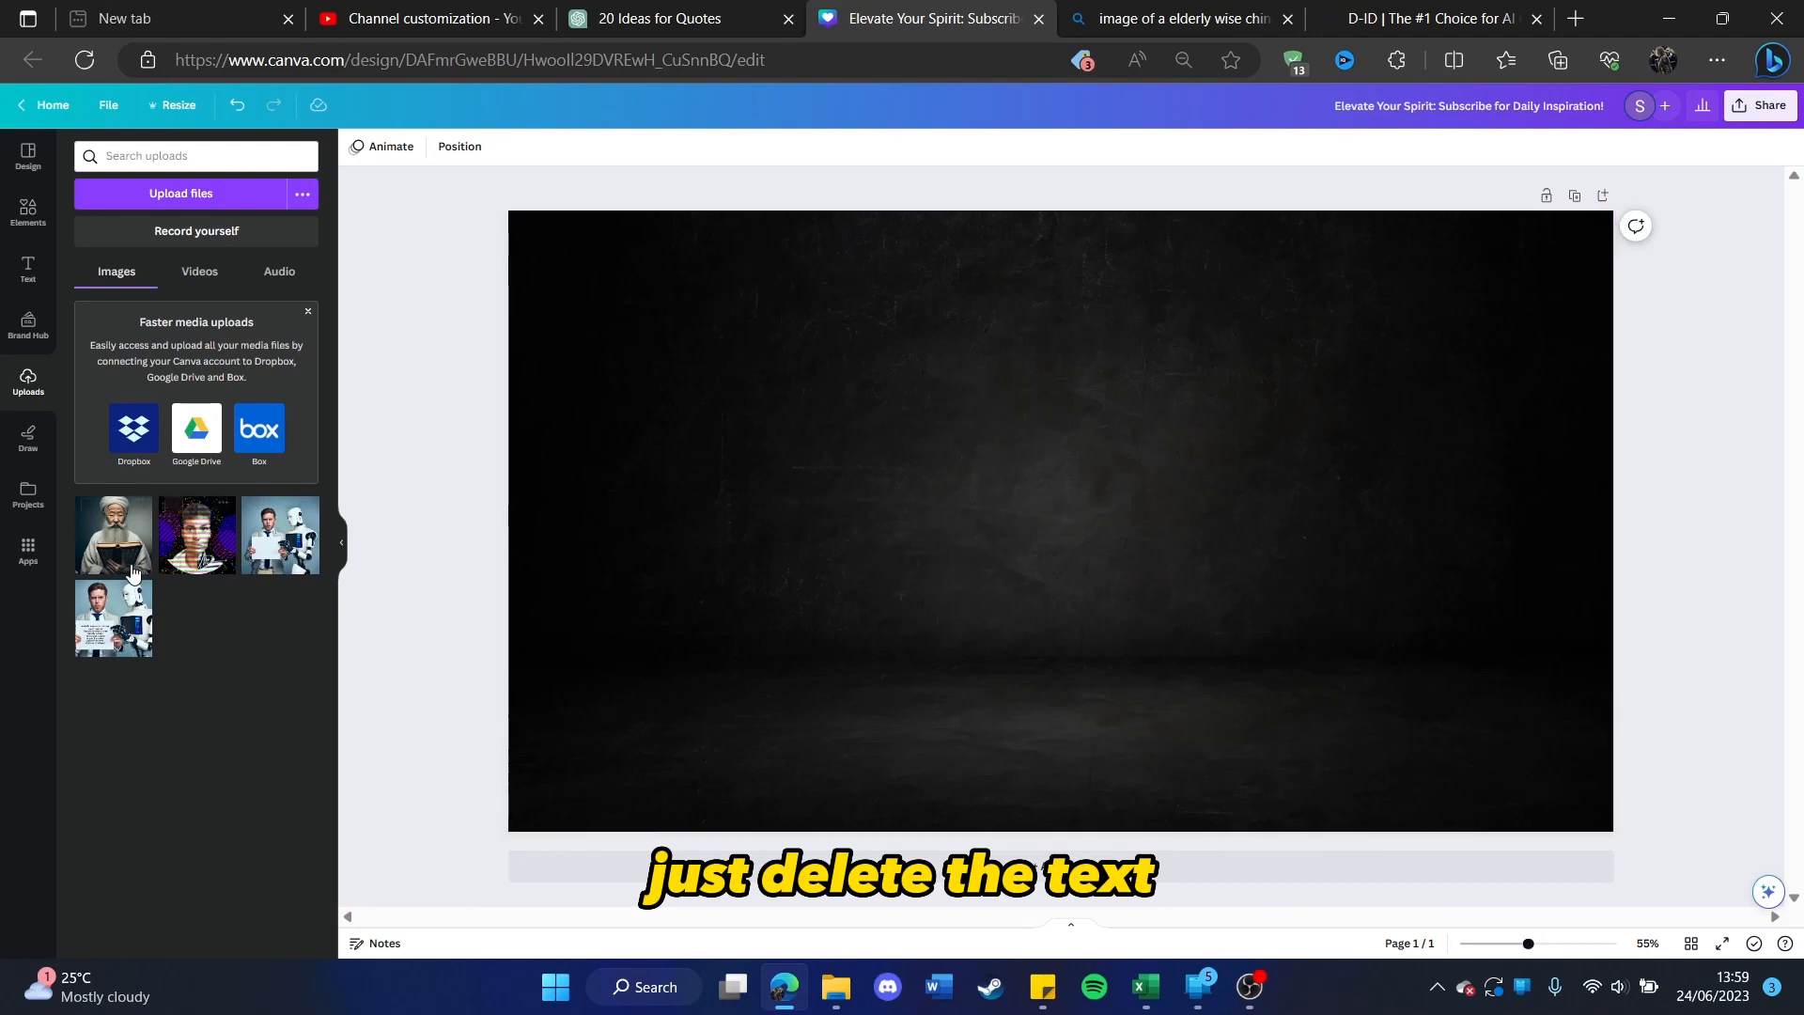
left_click_drag(132, 573, 676, 507)
left_click_drag(489, 542, 622, 477)
left_click_drag(776, 554, 705, 342)
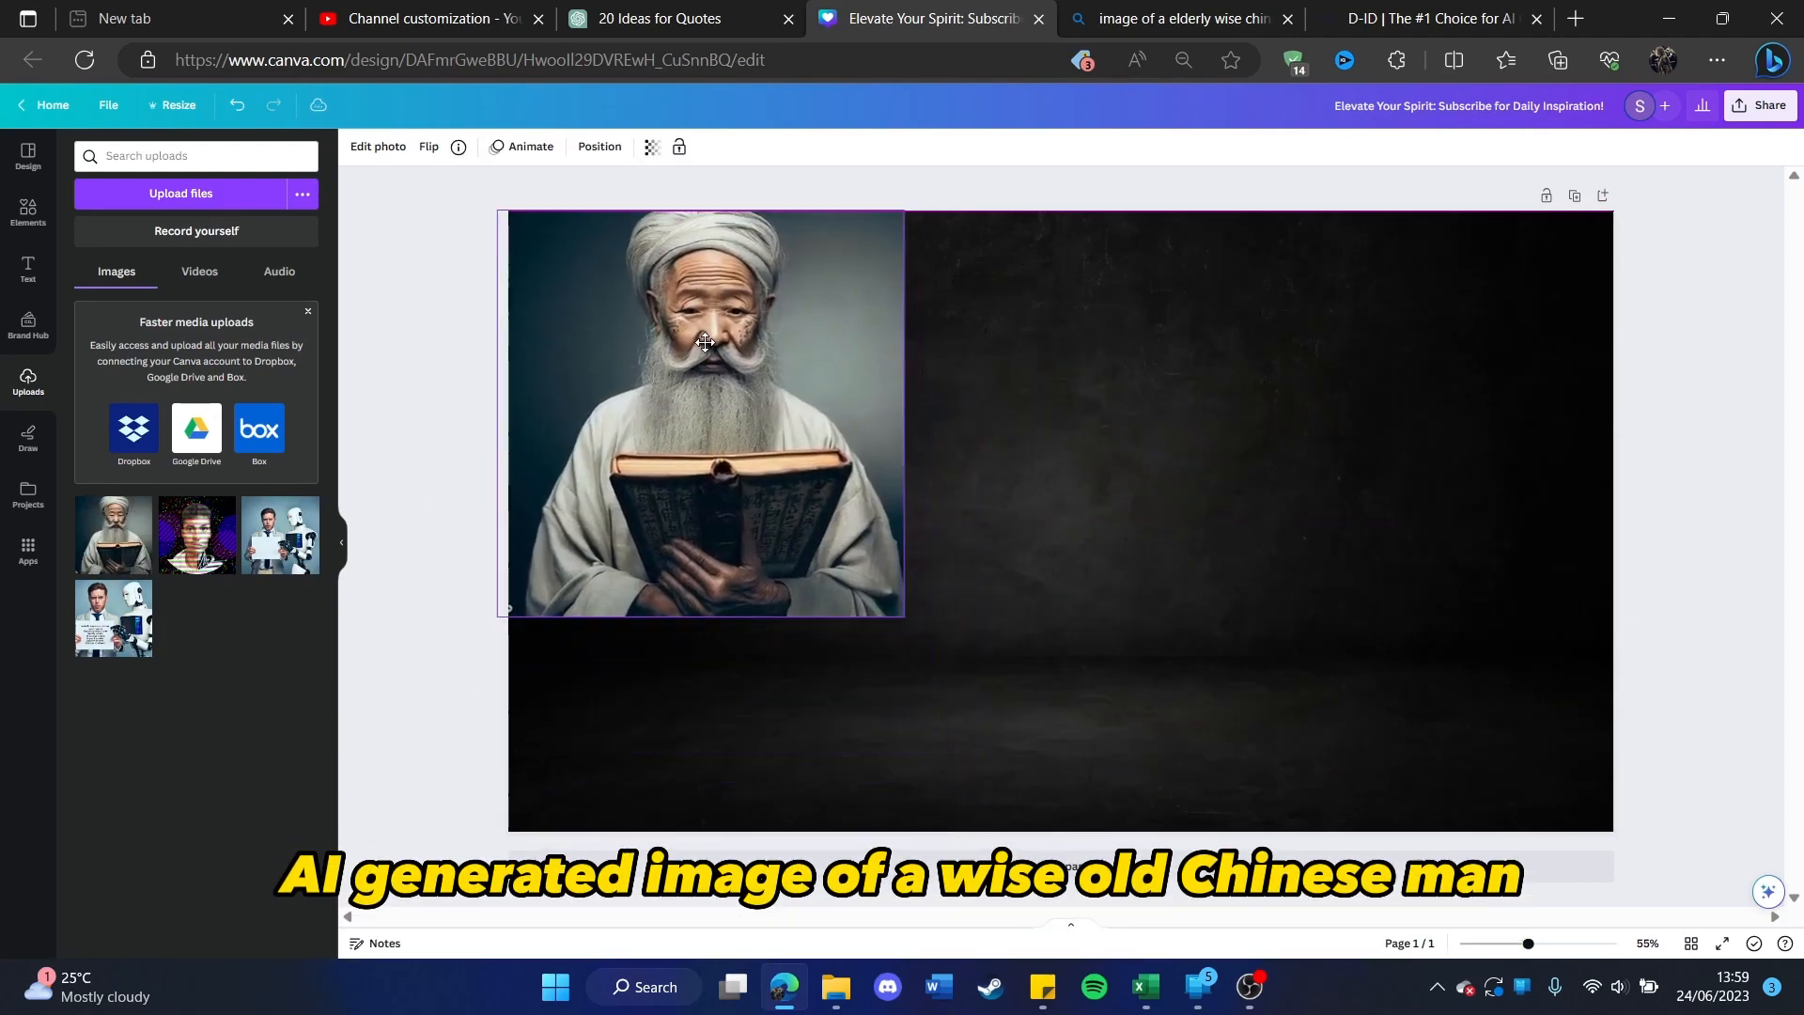
Step: Enlarge the elderly man's image to the full page height and position it over the left half of the design
left_click_drag(904, 616, 1072, 784)
left_click_drag(936, 676, 834, 652)
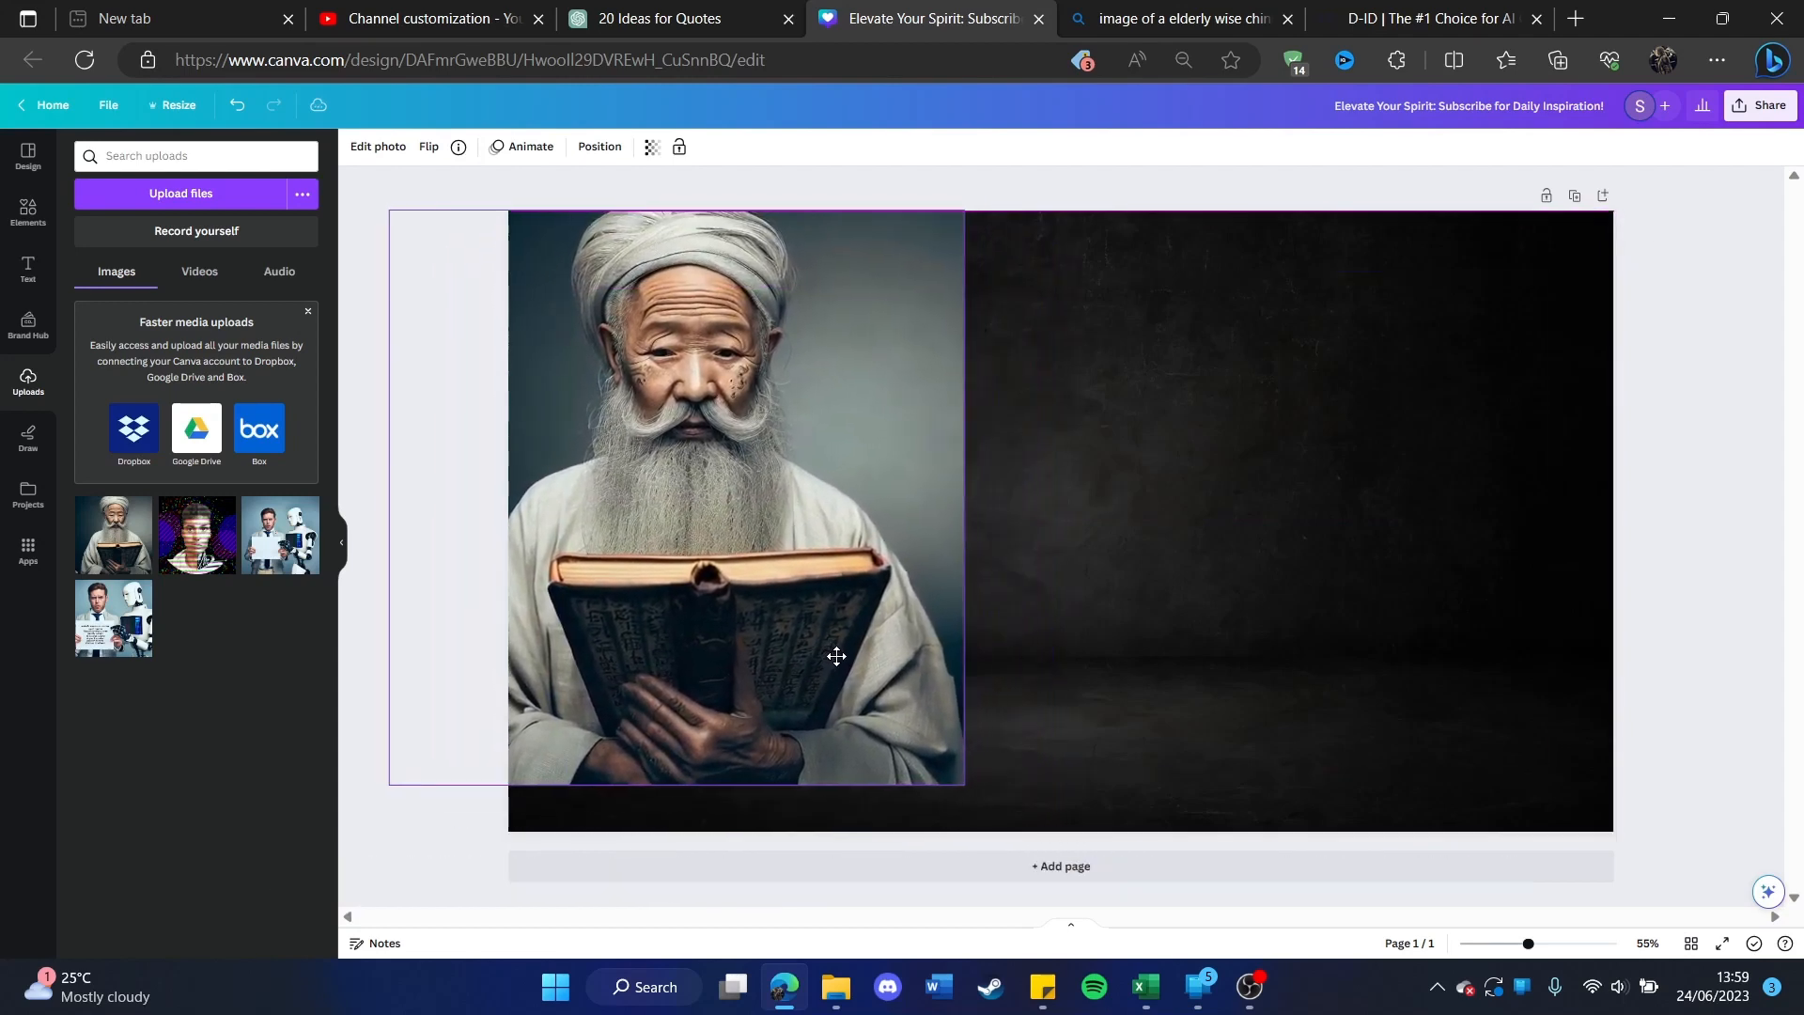
left_click_drag(963, 783, 997, 844)
left_click_drag(874, 663, 893, 655)
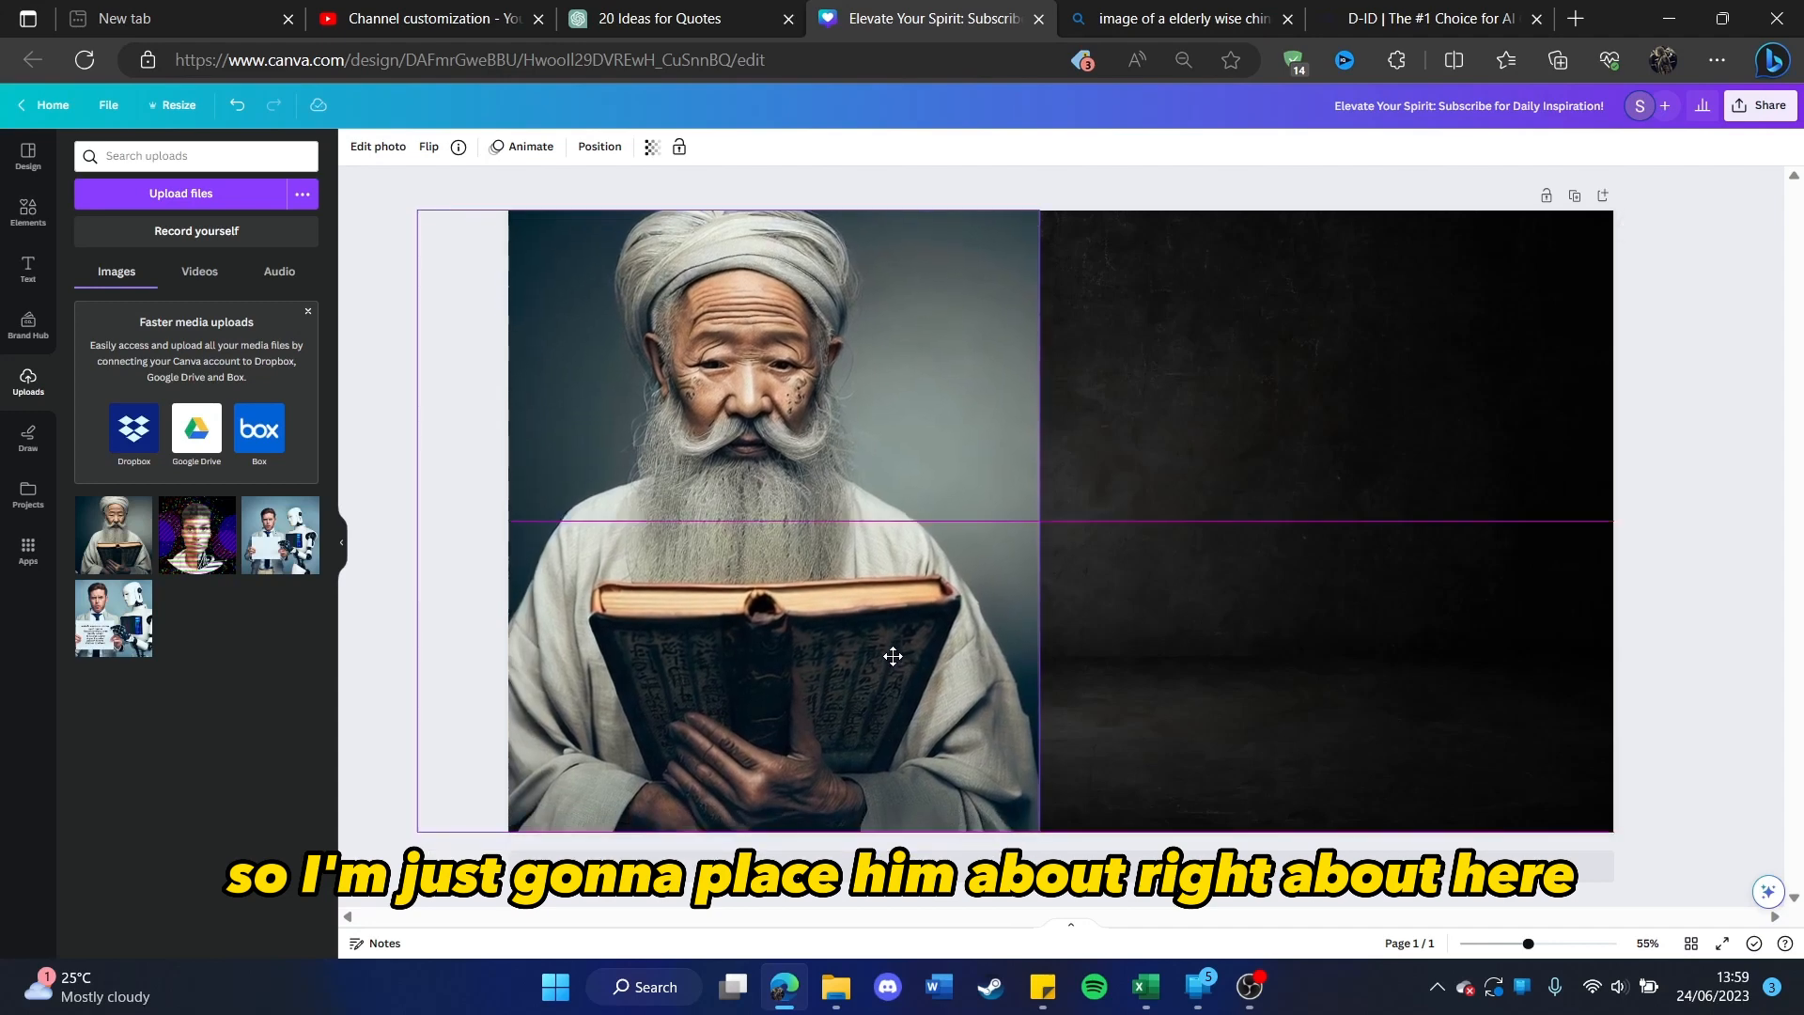
Step: Remove the background from the elderly man's photo with BG Remover and deselect it
left_click(369, 149)
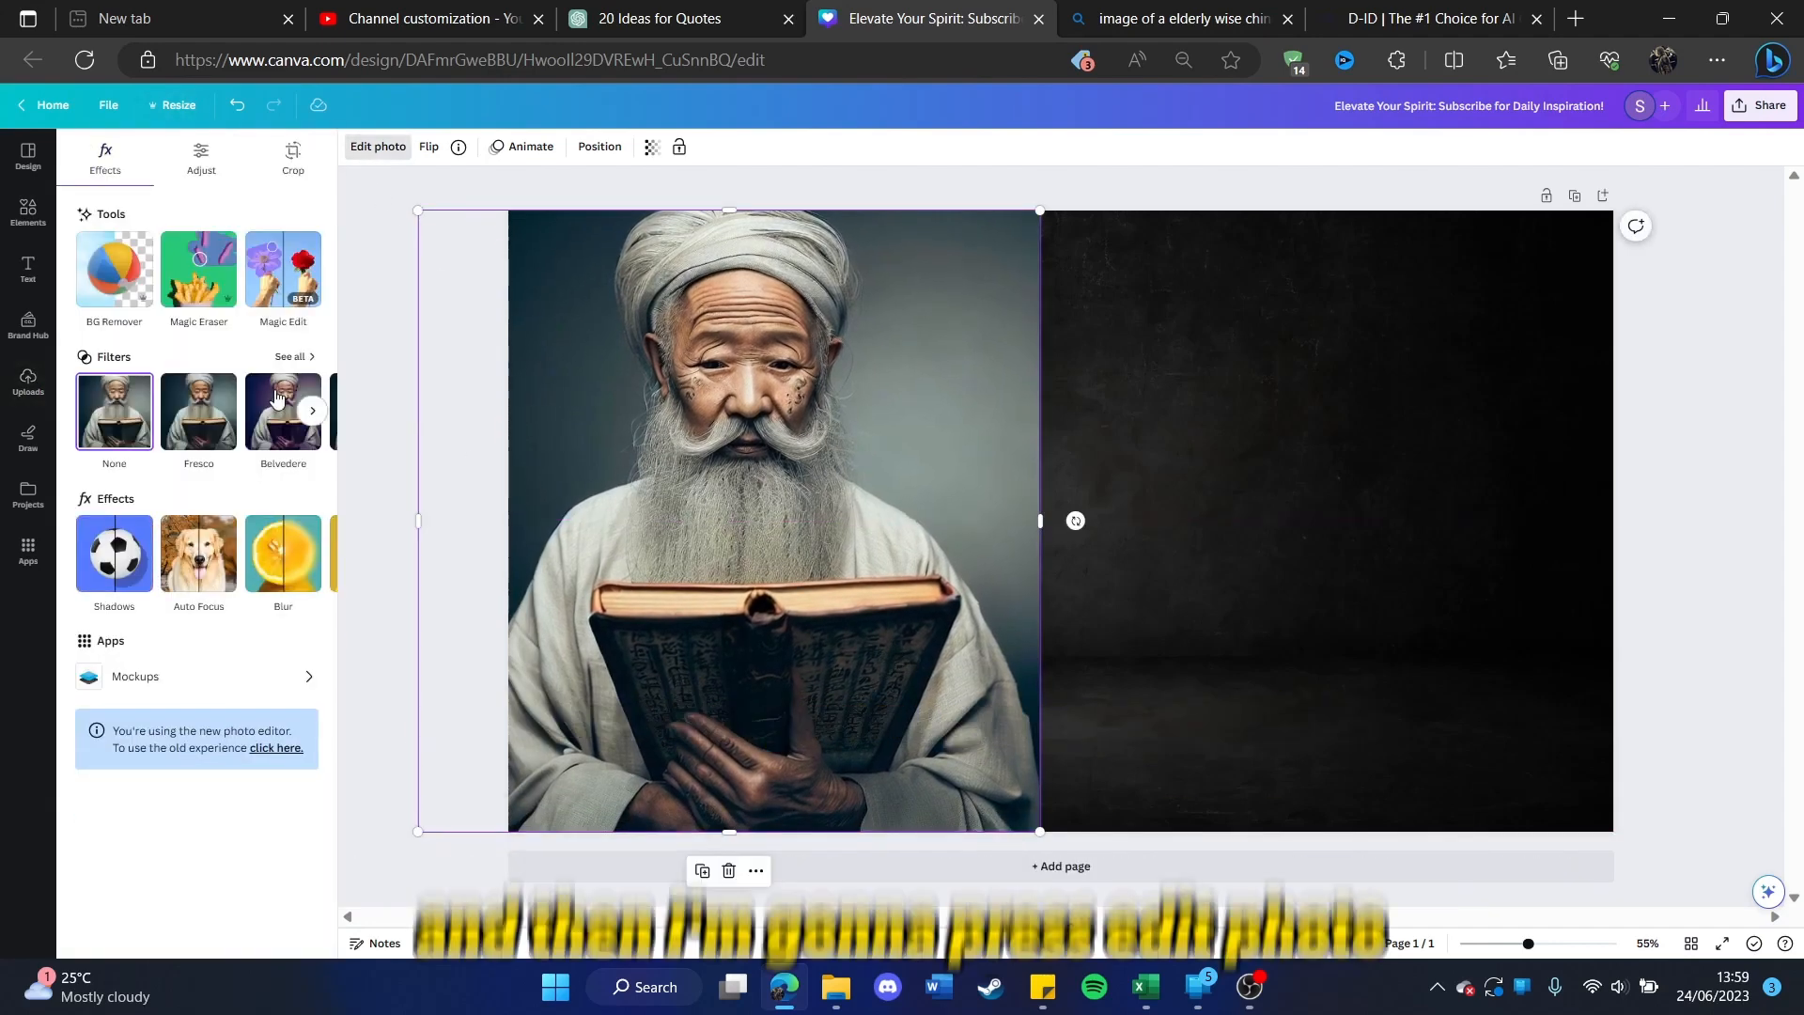
left_click(111, 295)
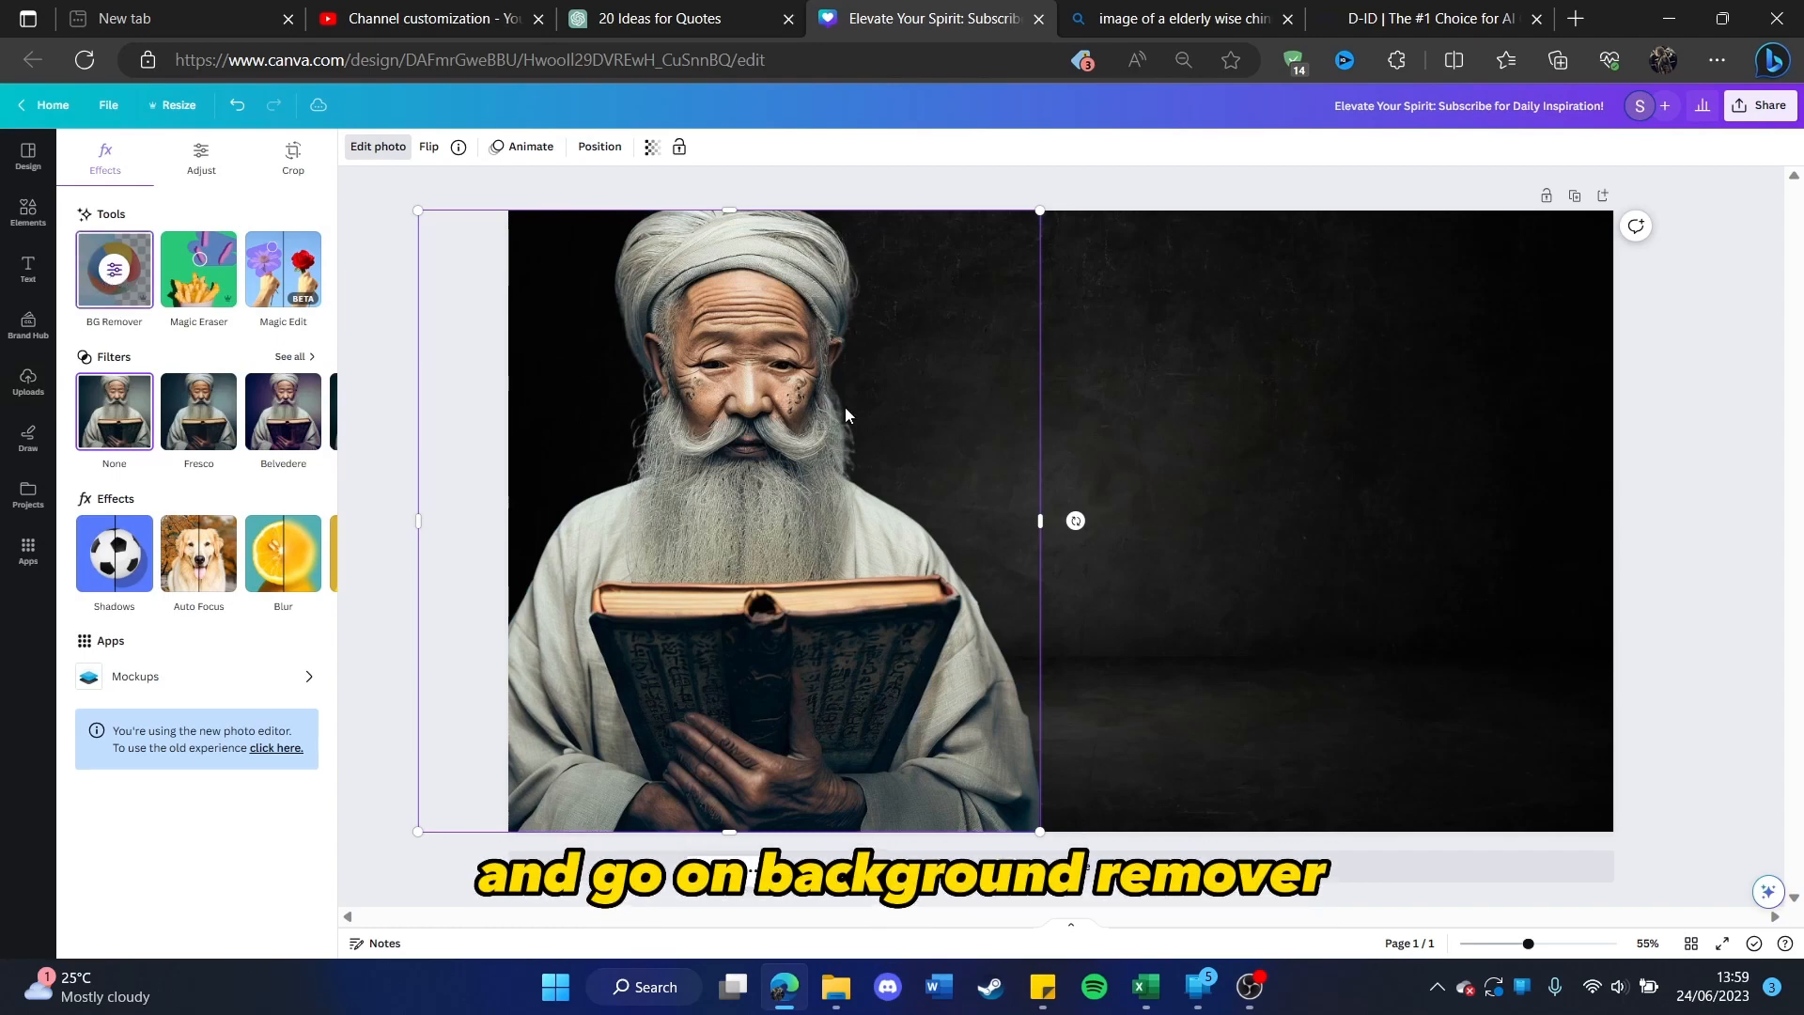
left_click(1642, 453)
left_click(1666, 378)
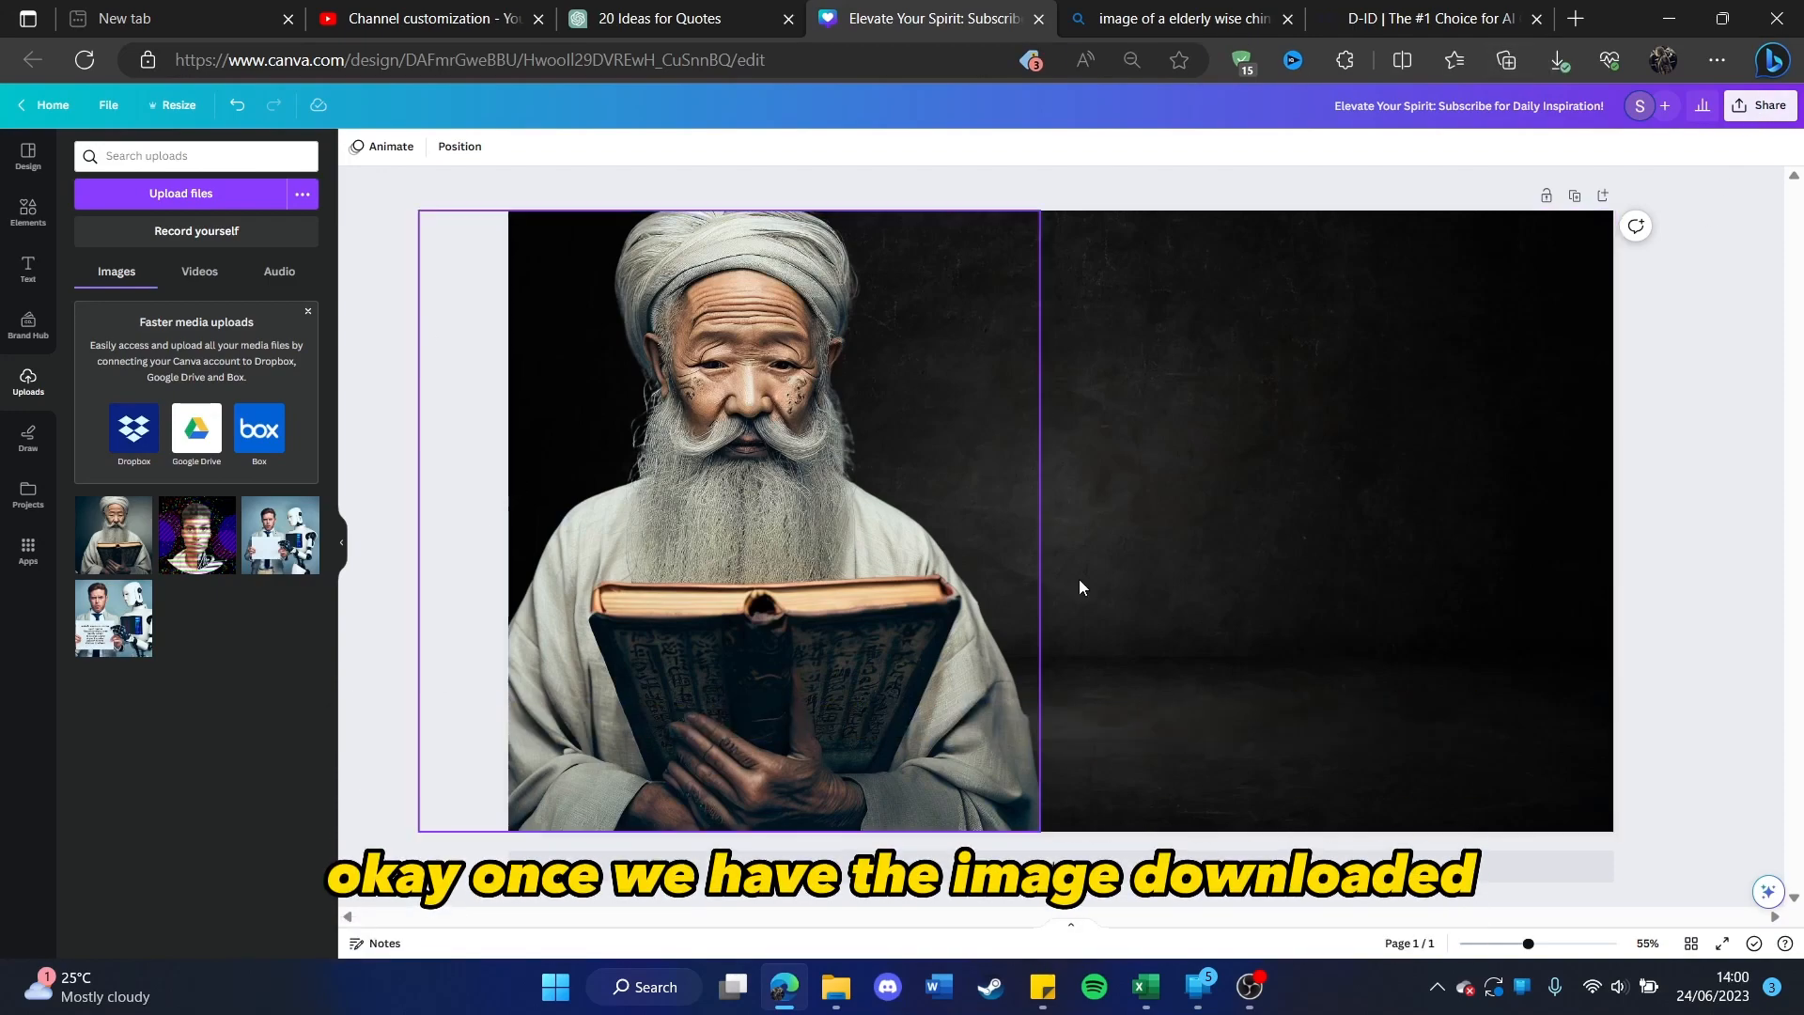
Step: Switch to the D-ID website, enter its studio through the free trial and start creating a new video
left_click(1415, 24)
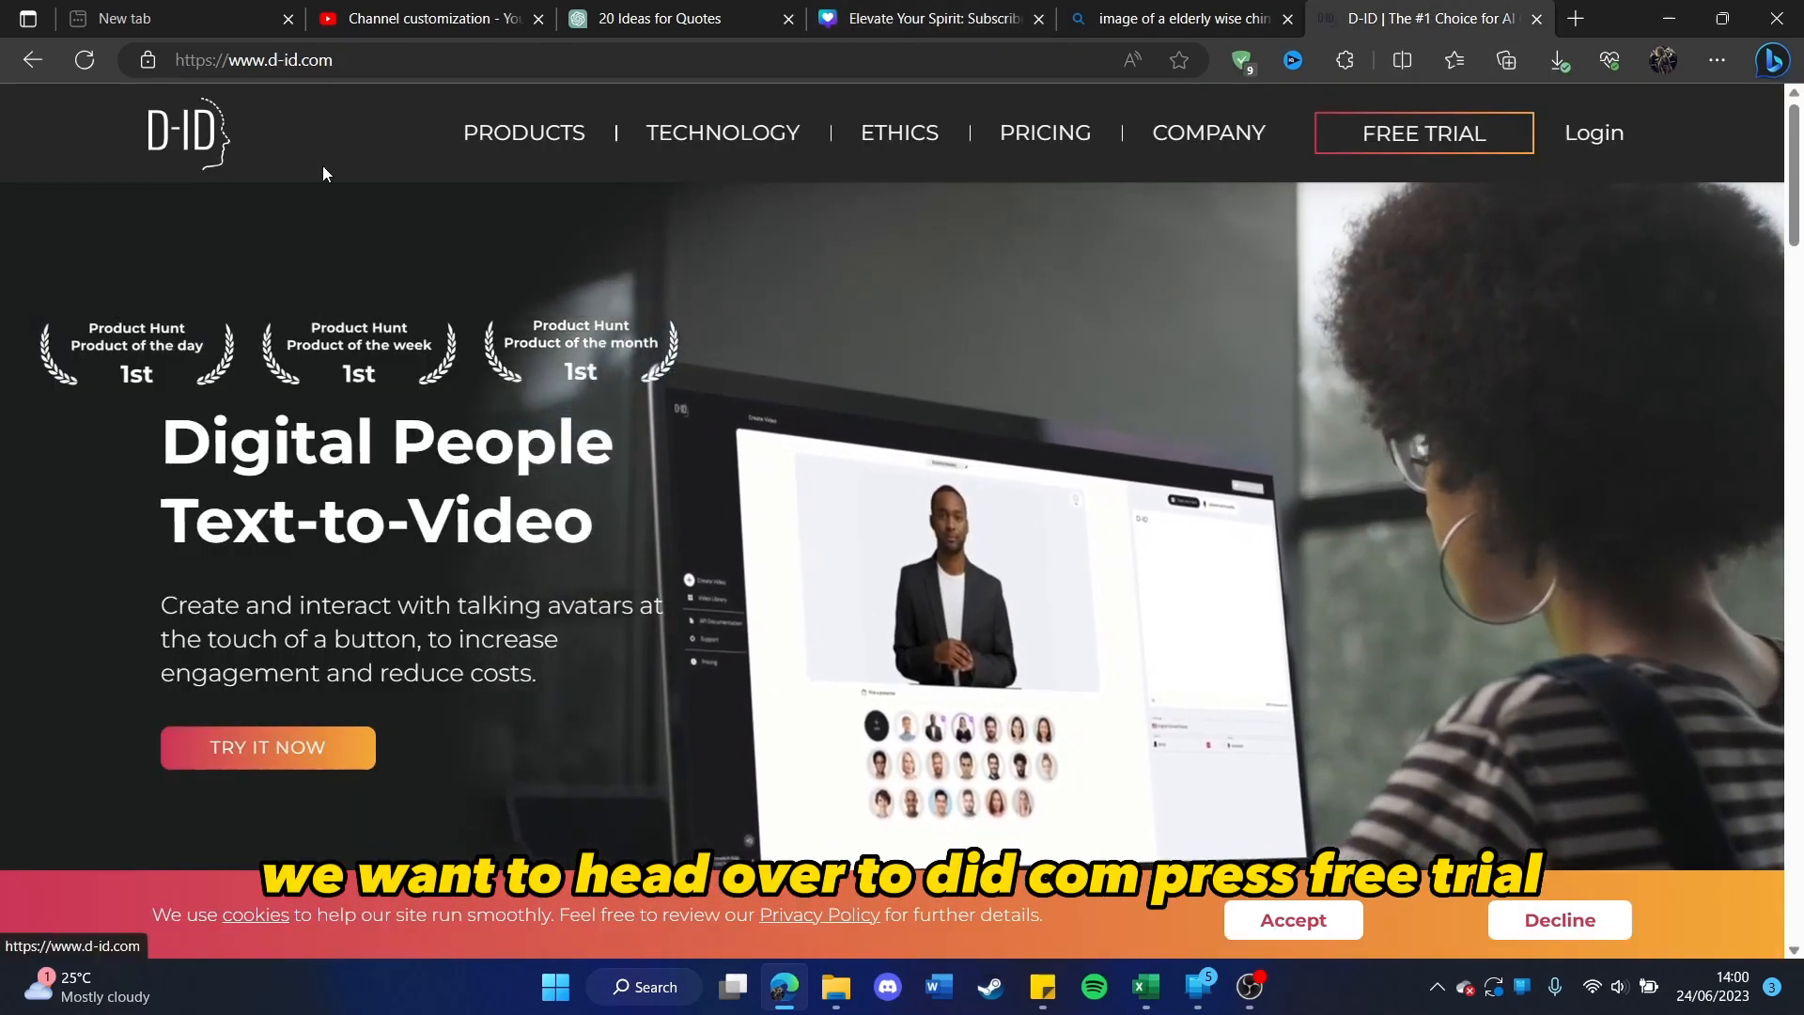
left_click(1395, 147)
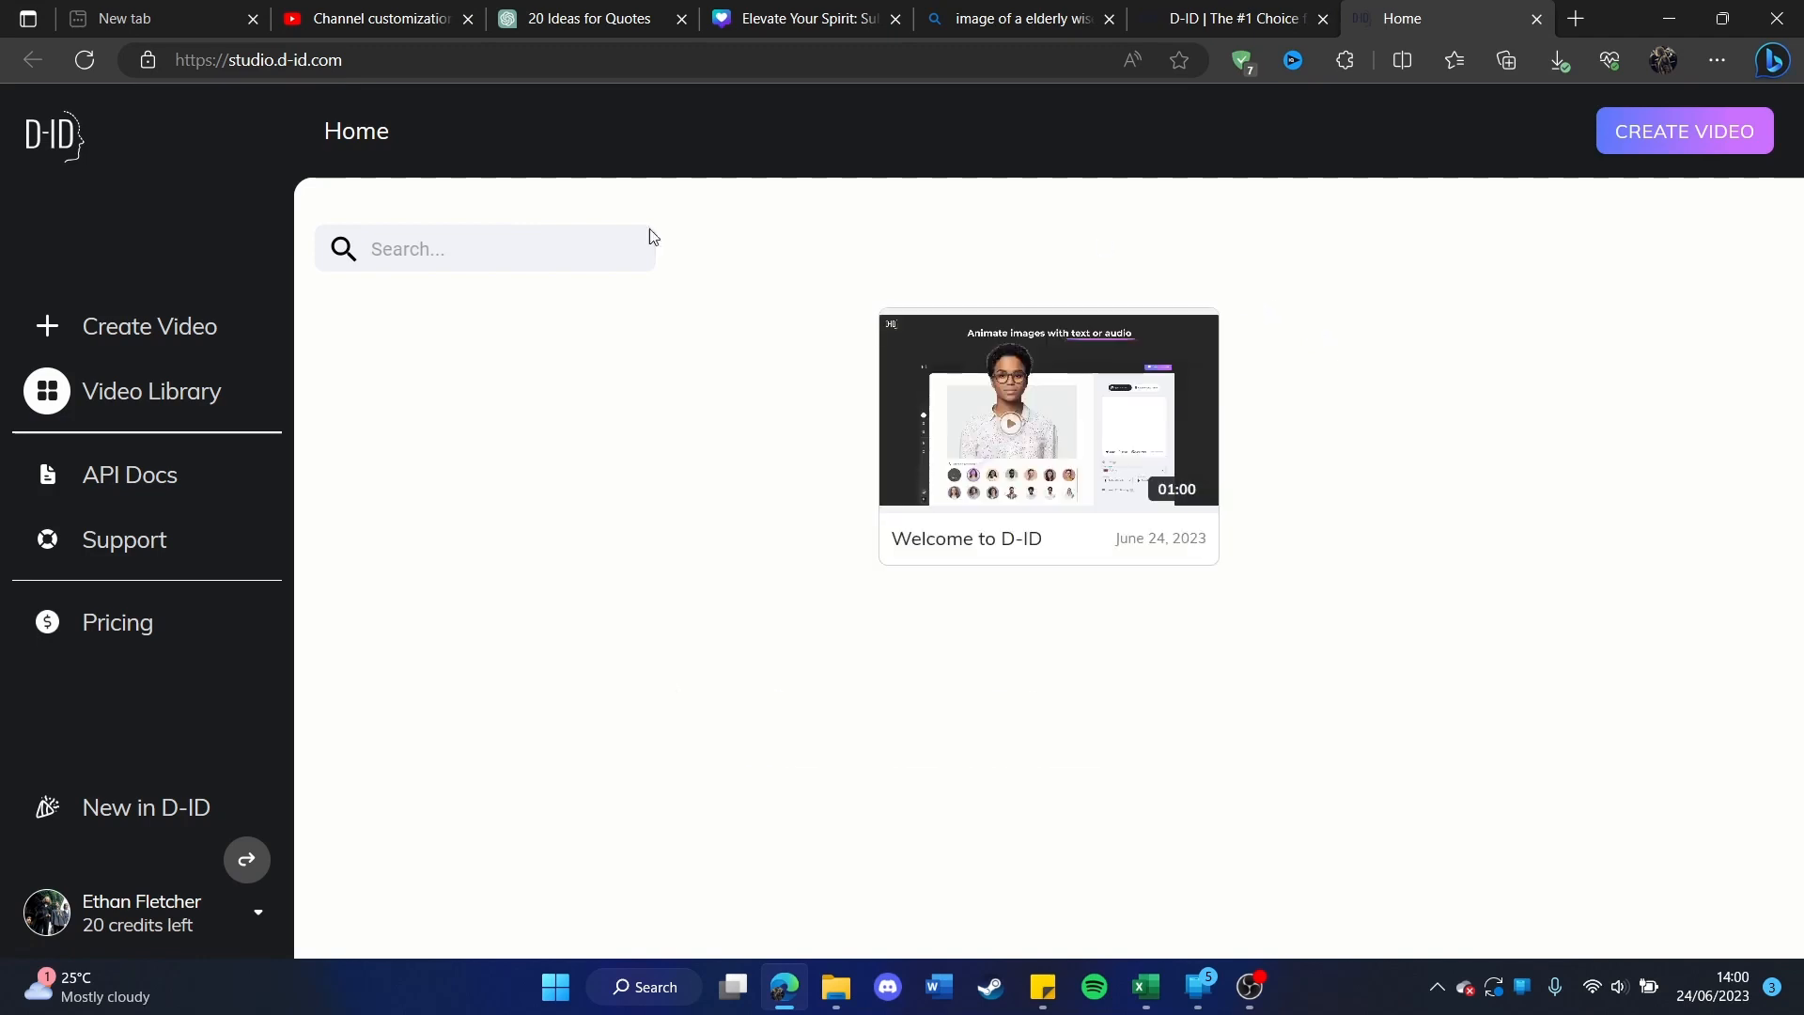
left_click(1687, 133)
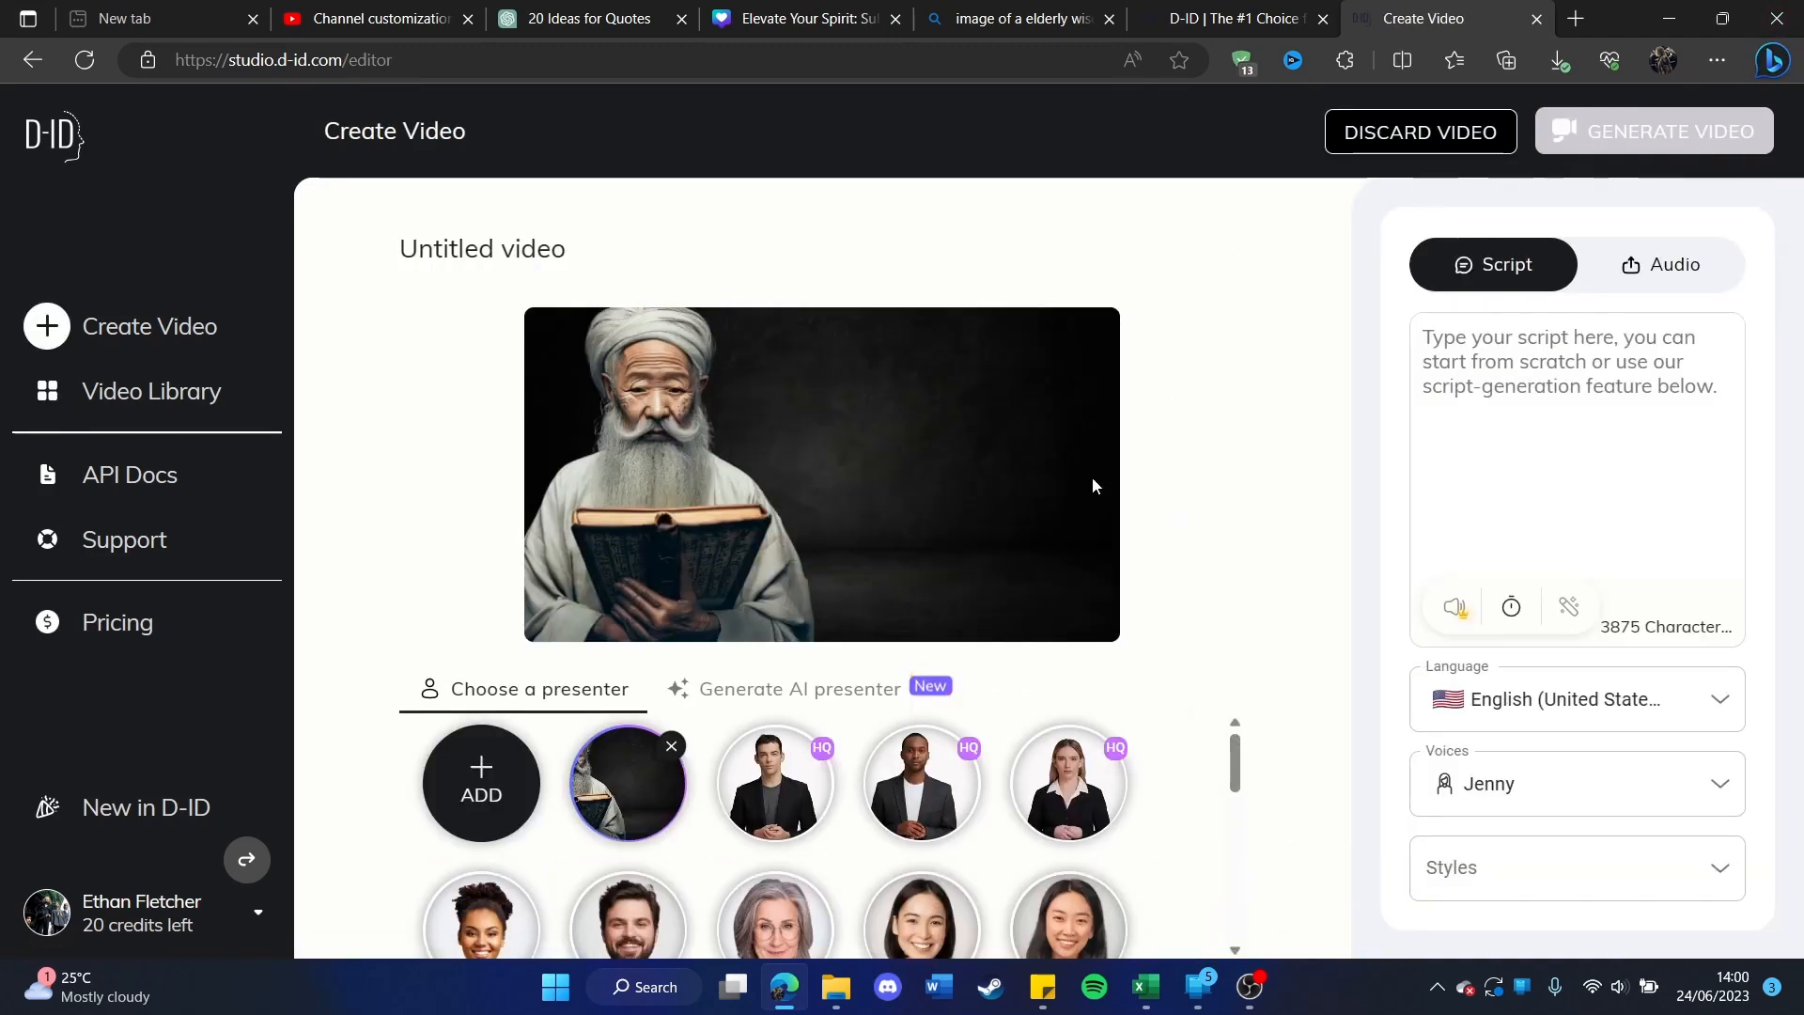
Step: Upload the downloaded narration as the video's own voice audio and play a short preview of it
mouse_move(467, 785)
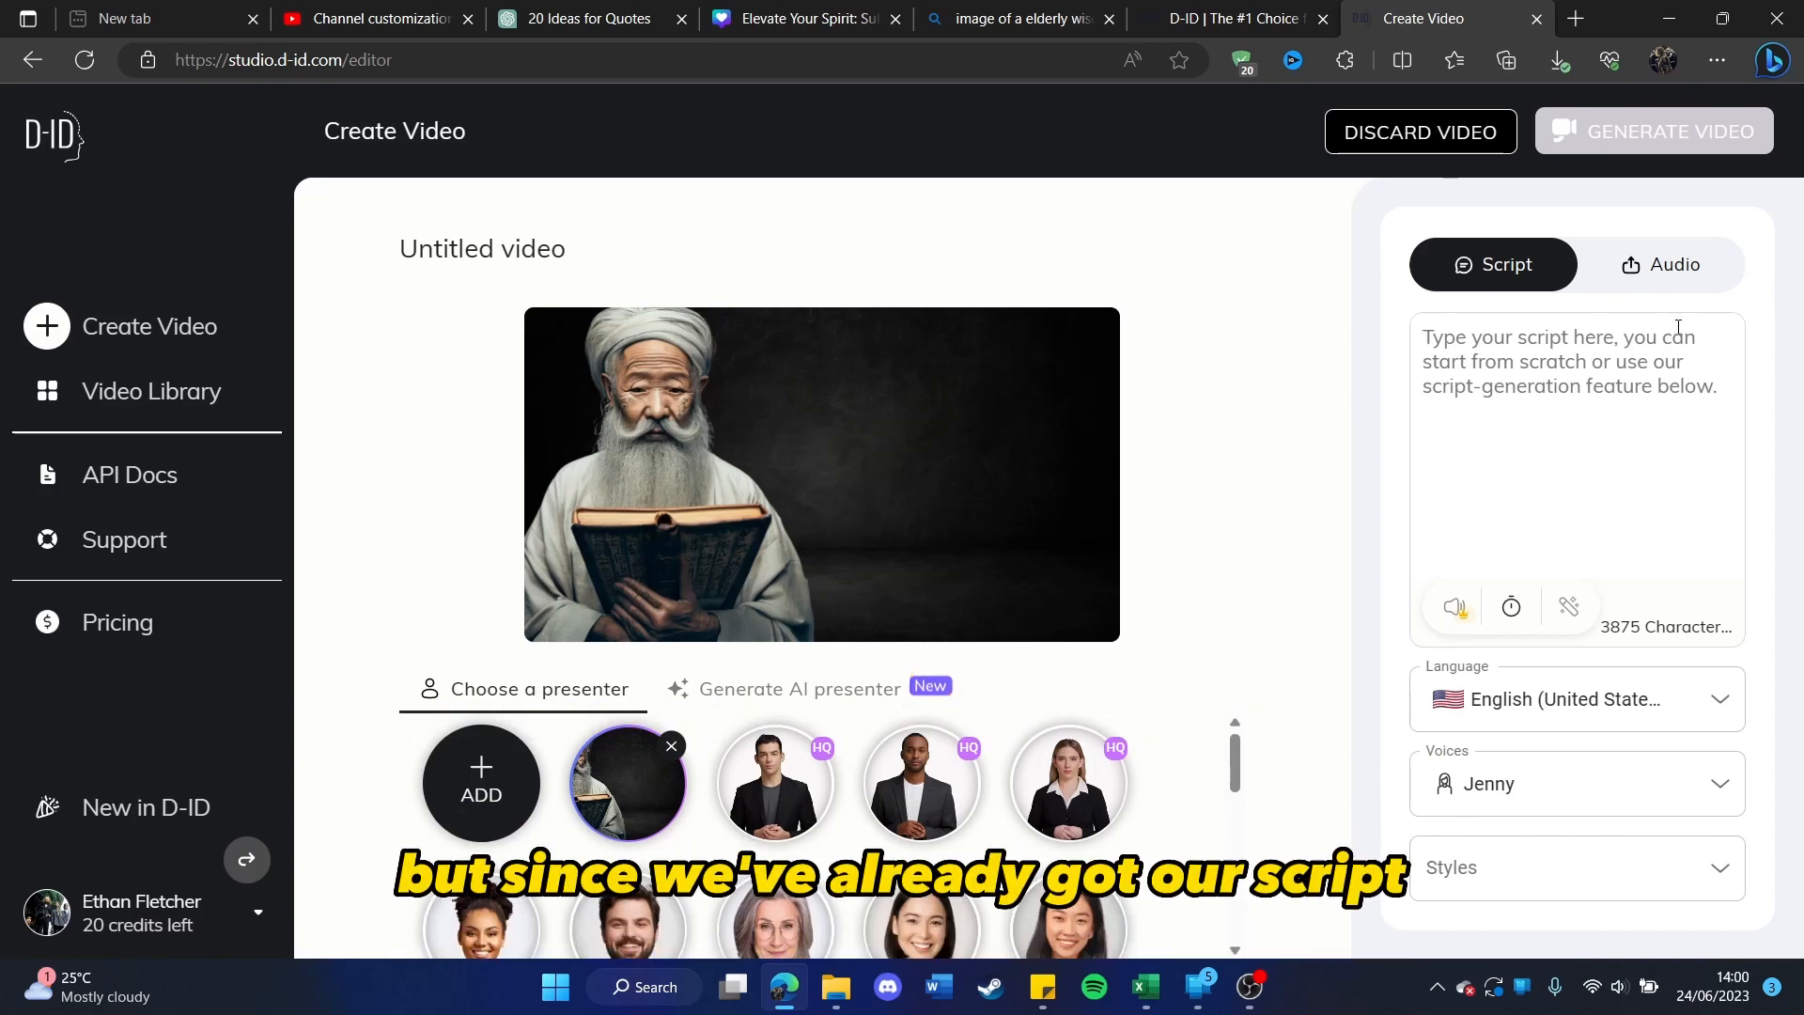
left_click(1664, 277)
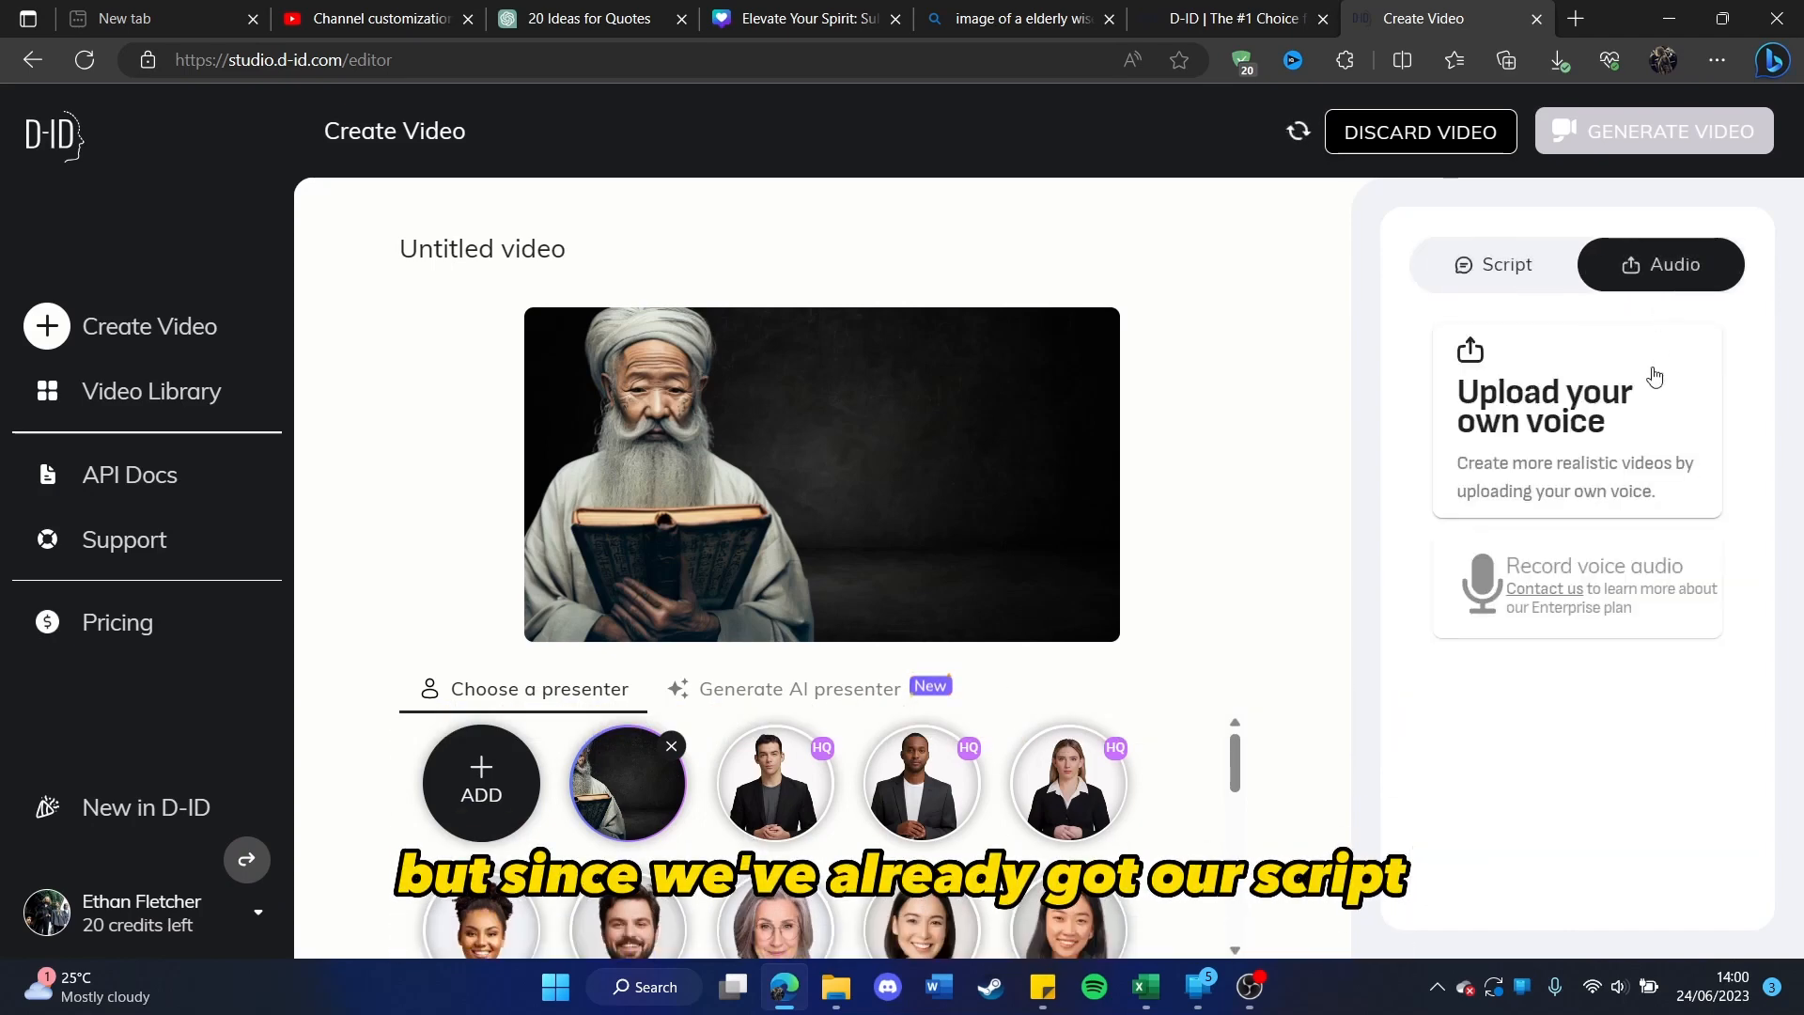
left_click(1670, 456)
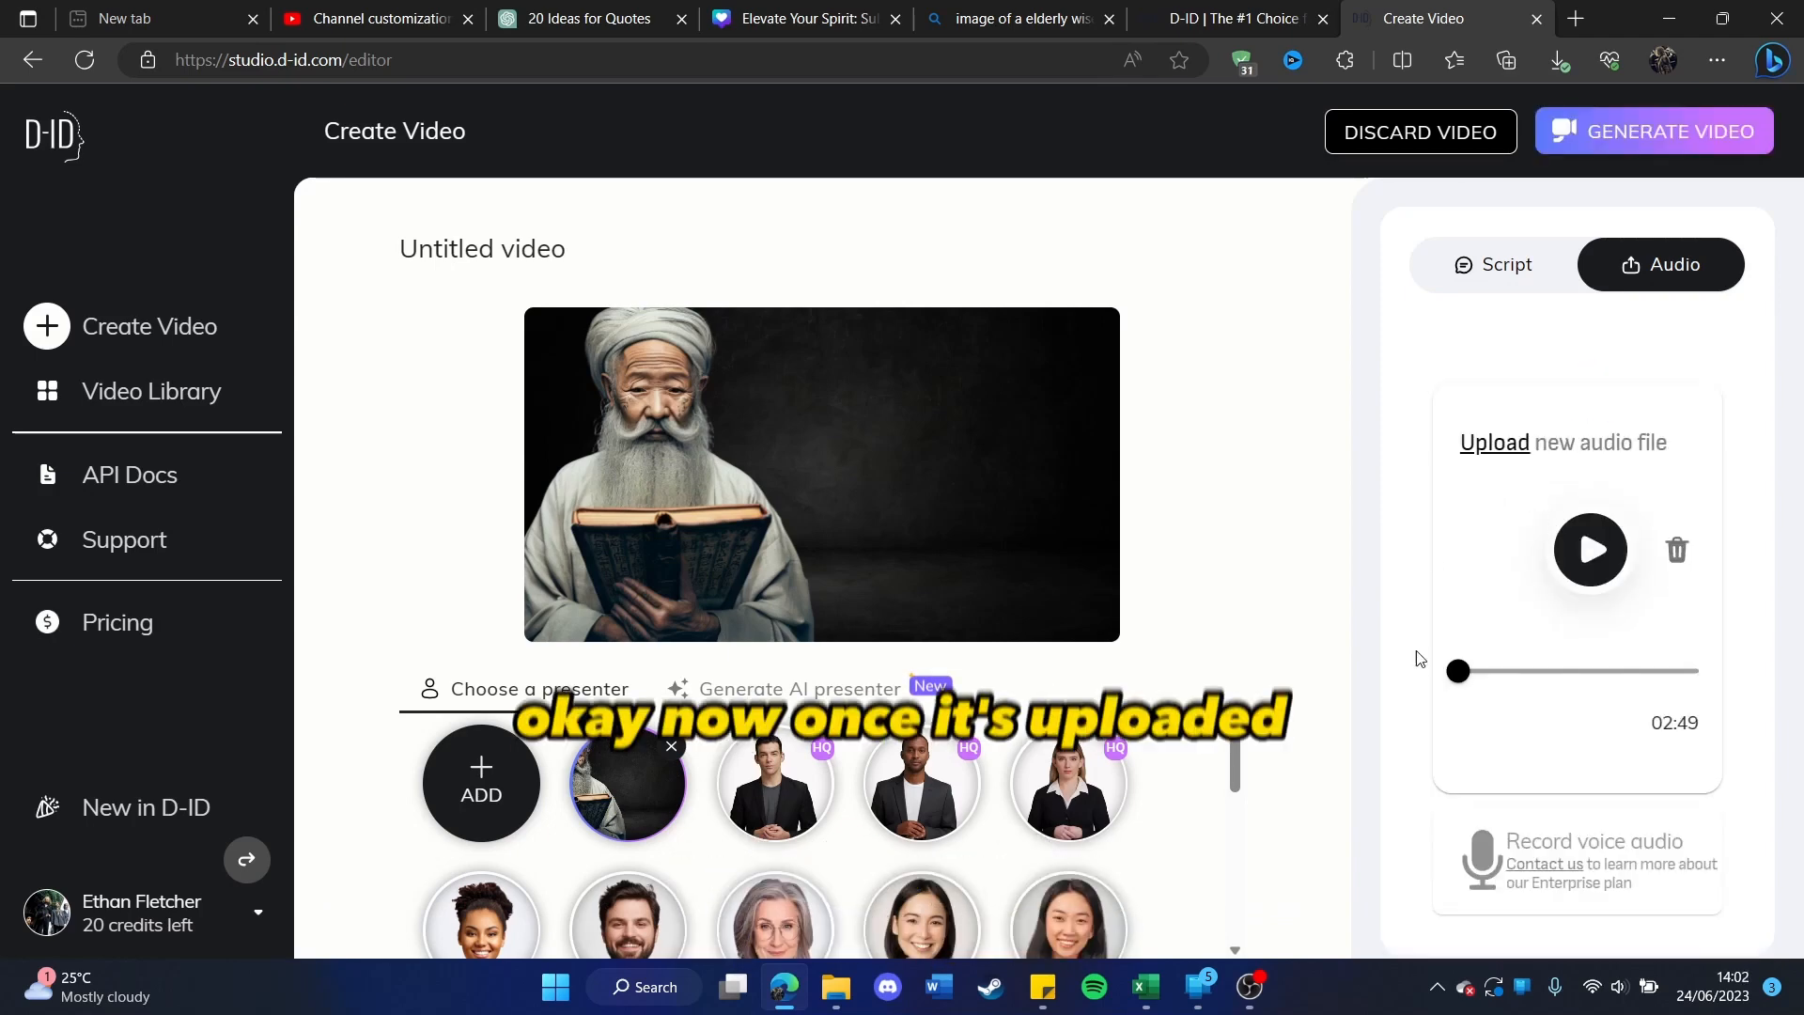
left_click(1588, 543)
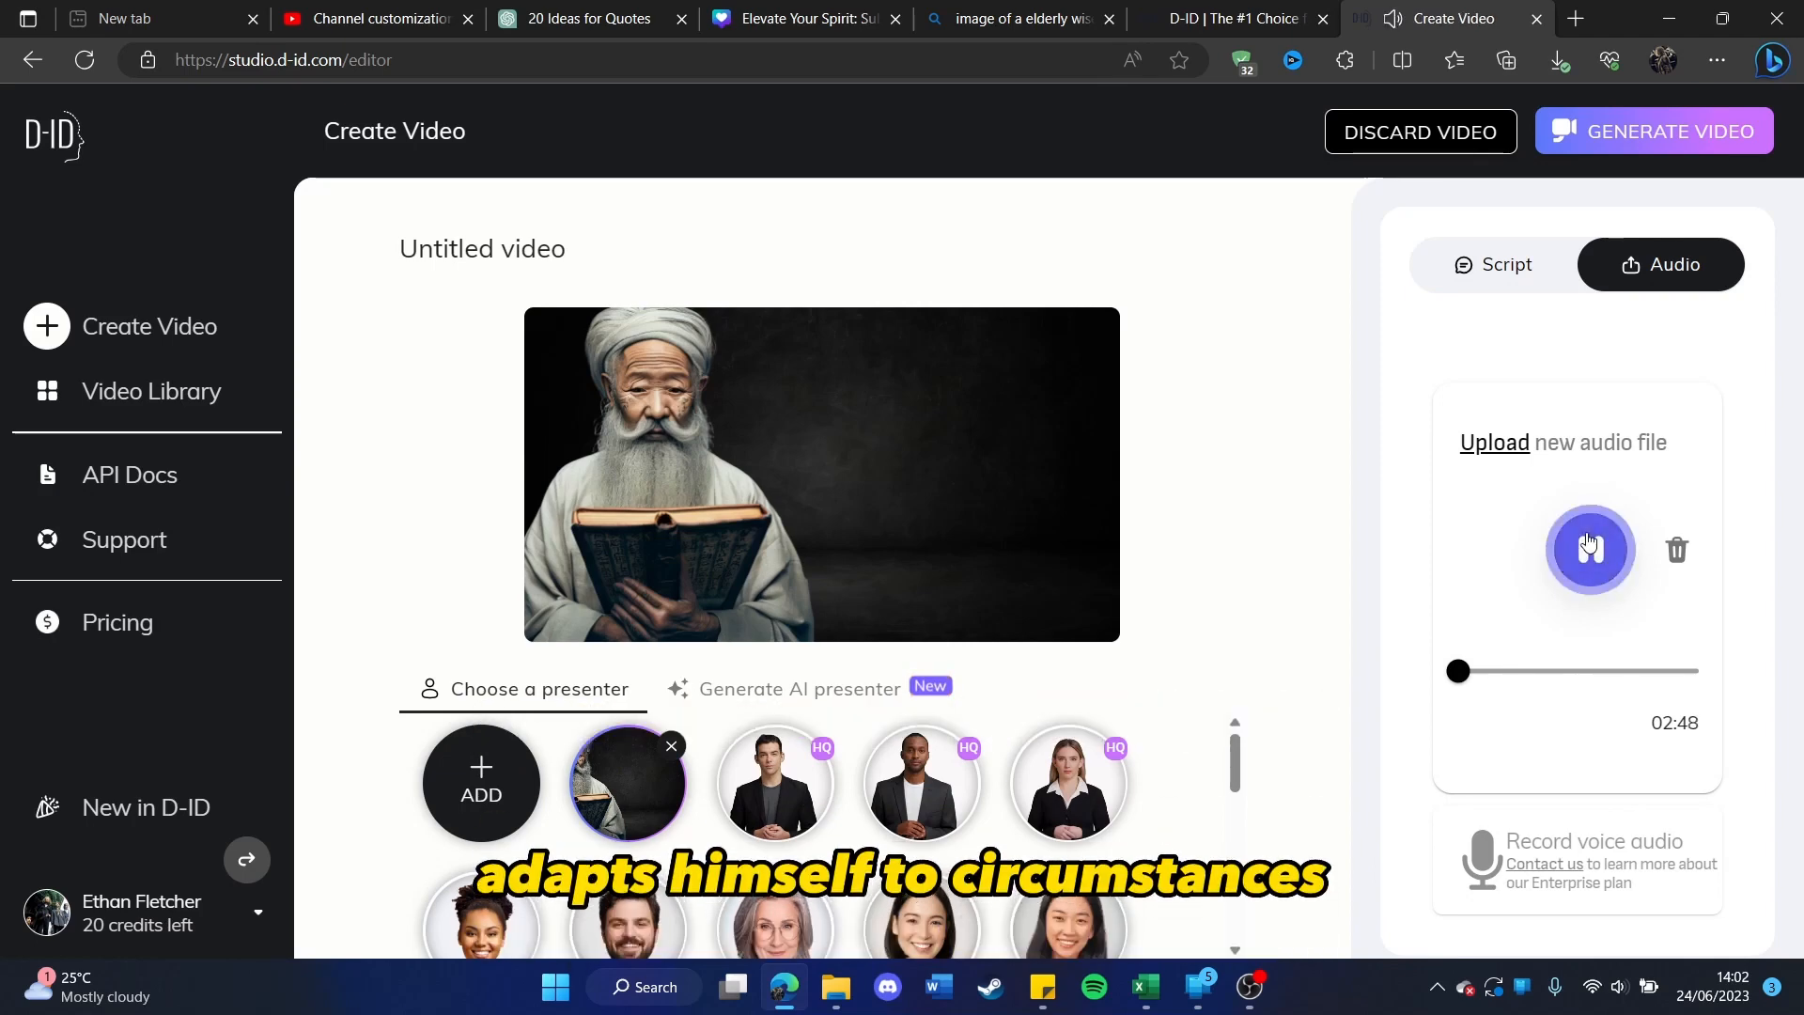
left_click(1588, 543)
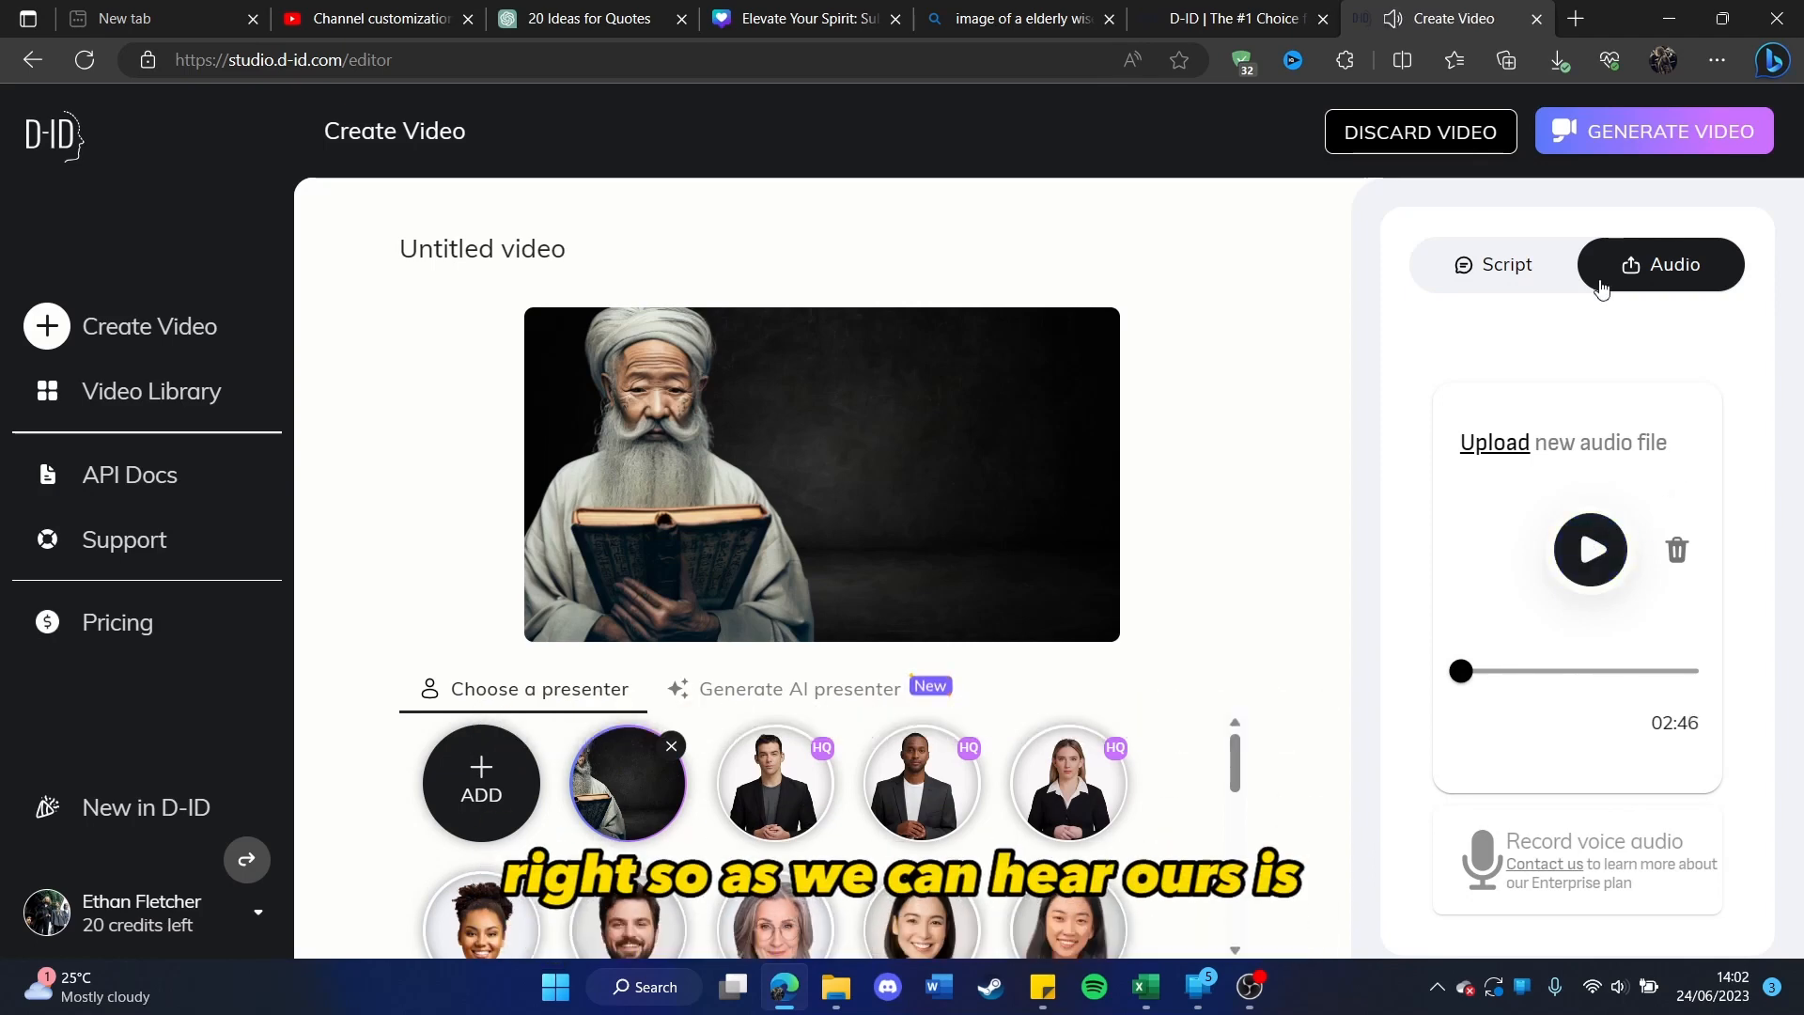
Step: Generate the talking presenter video and play the finished result briefly
left_click(1628, 143)
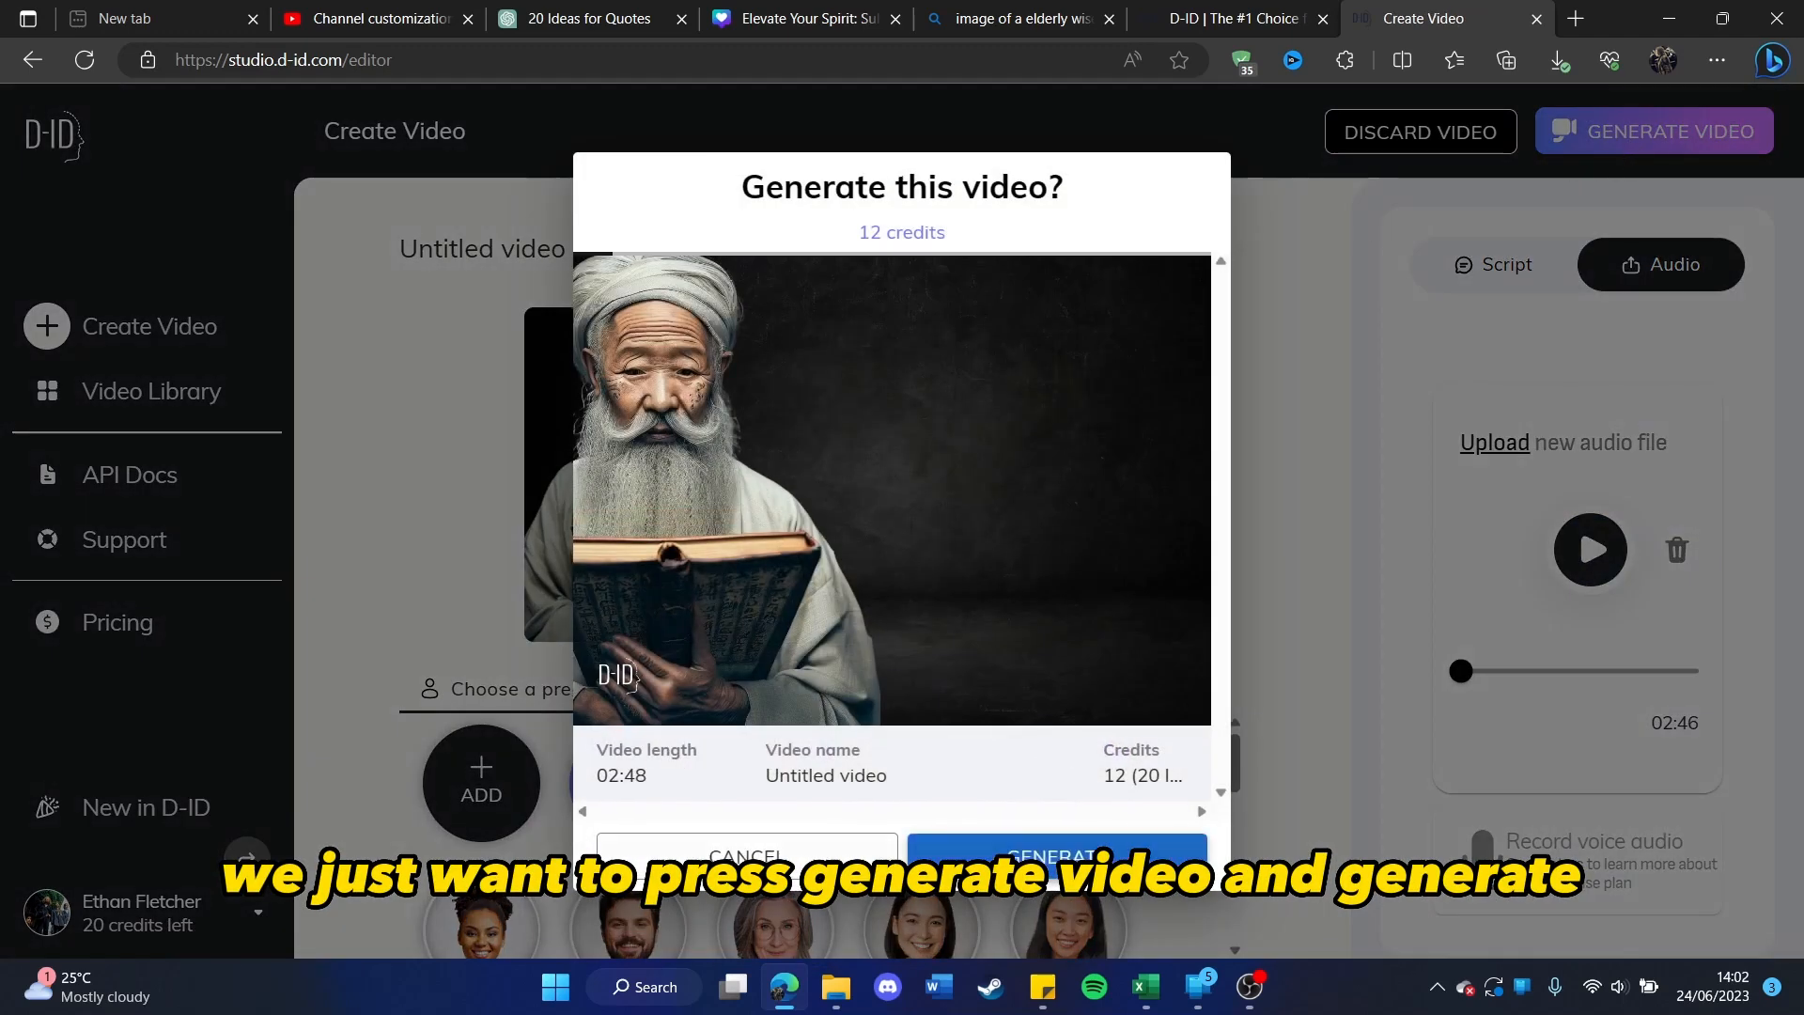
left_click(1117, 846)
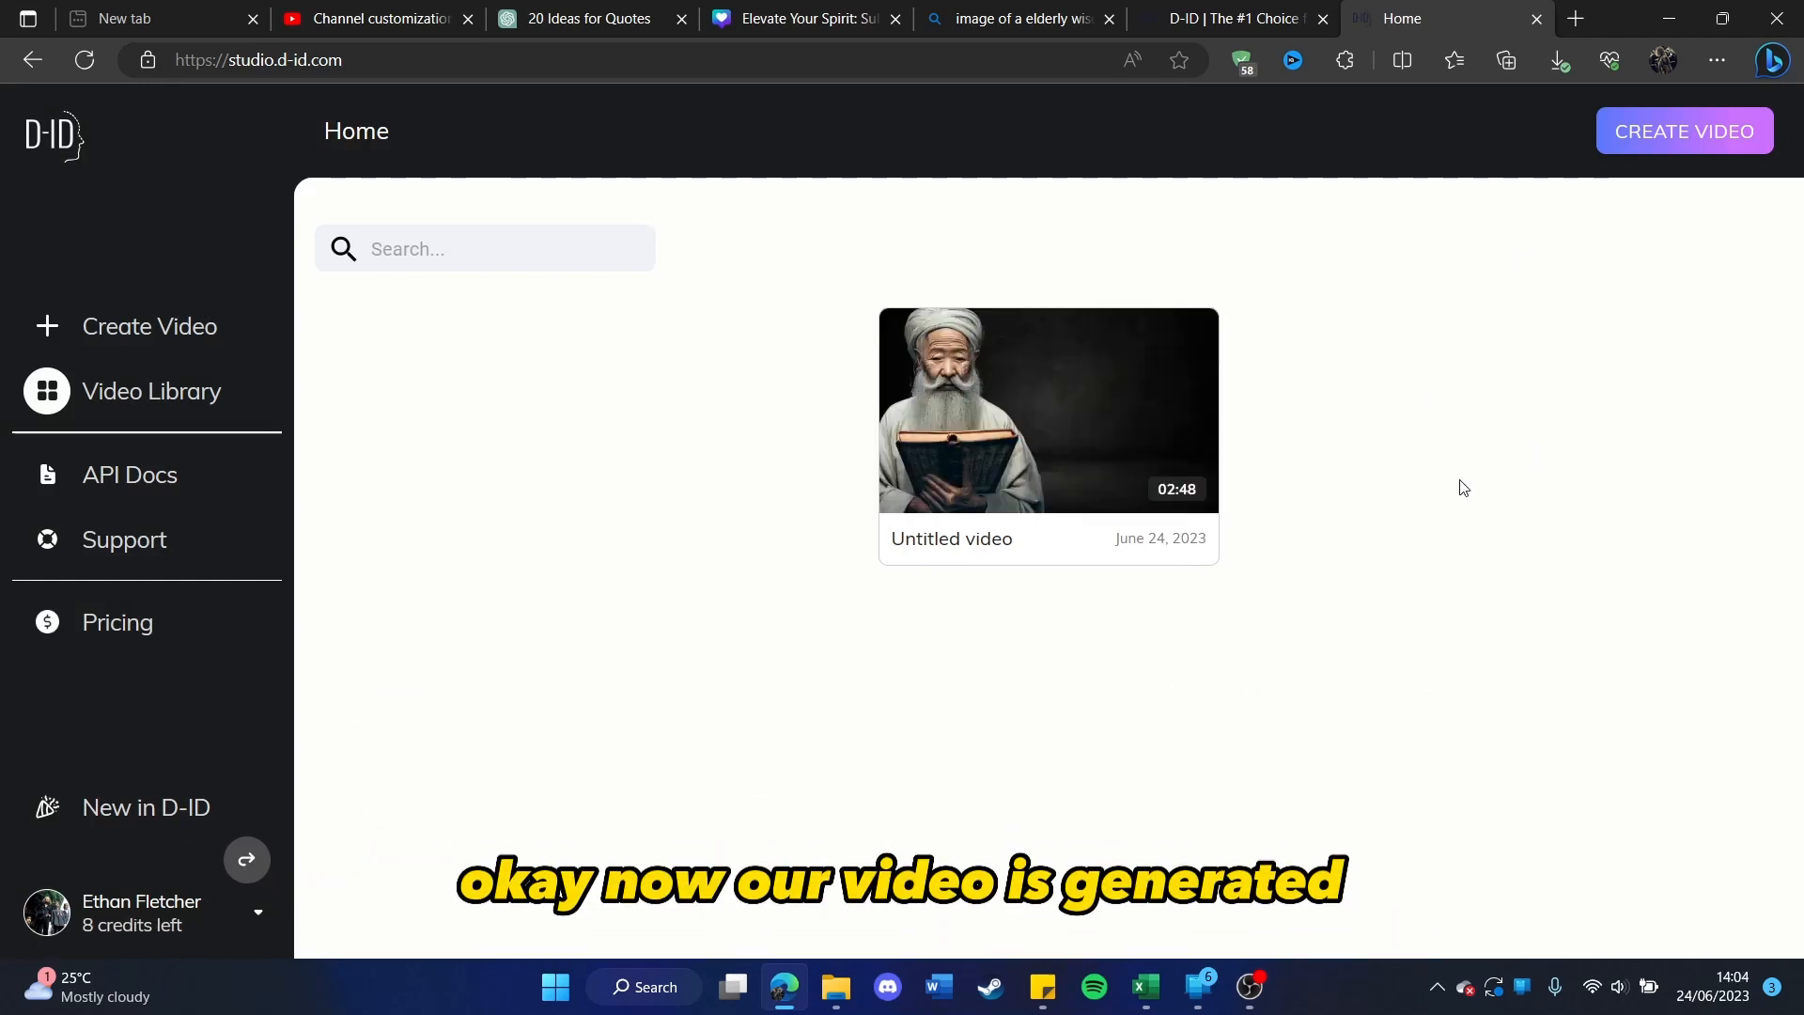
left_click(1046, 411)
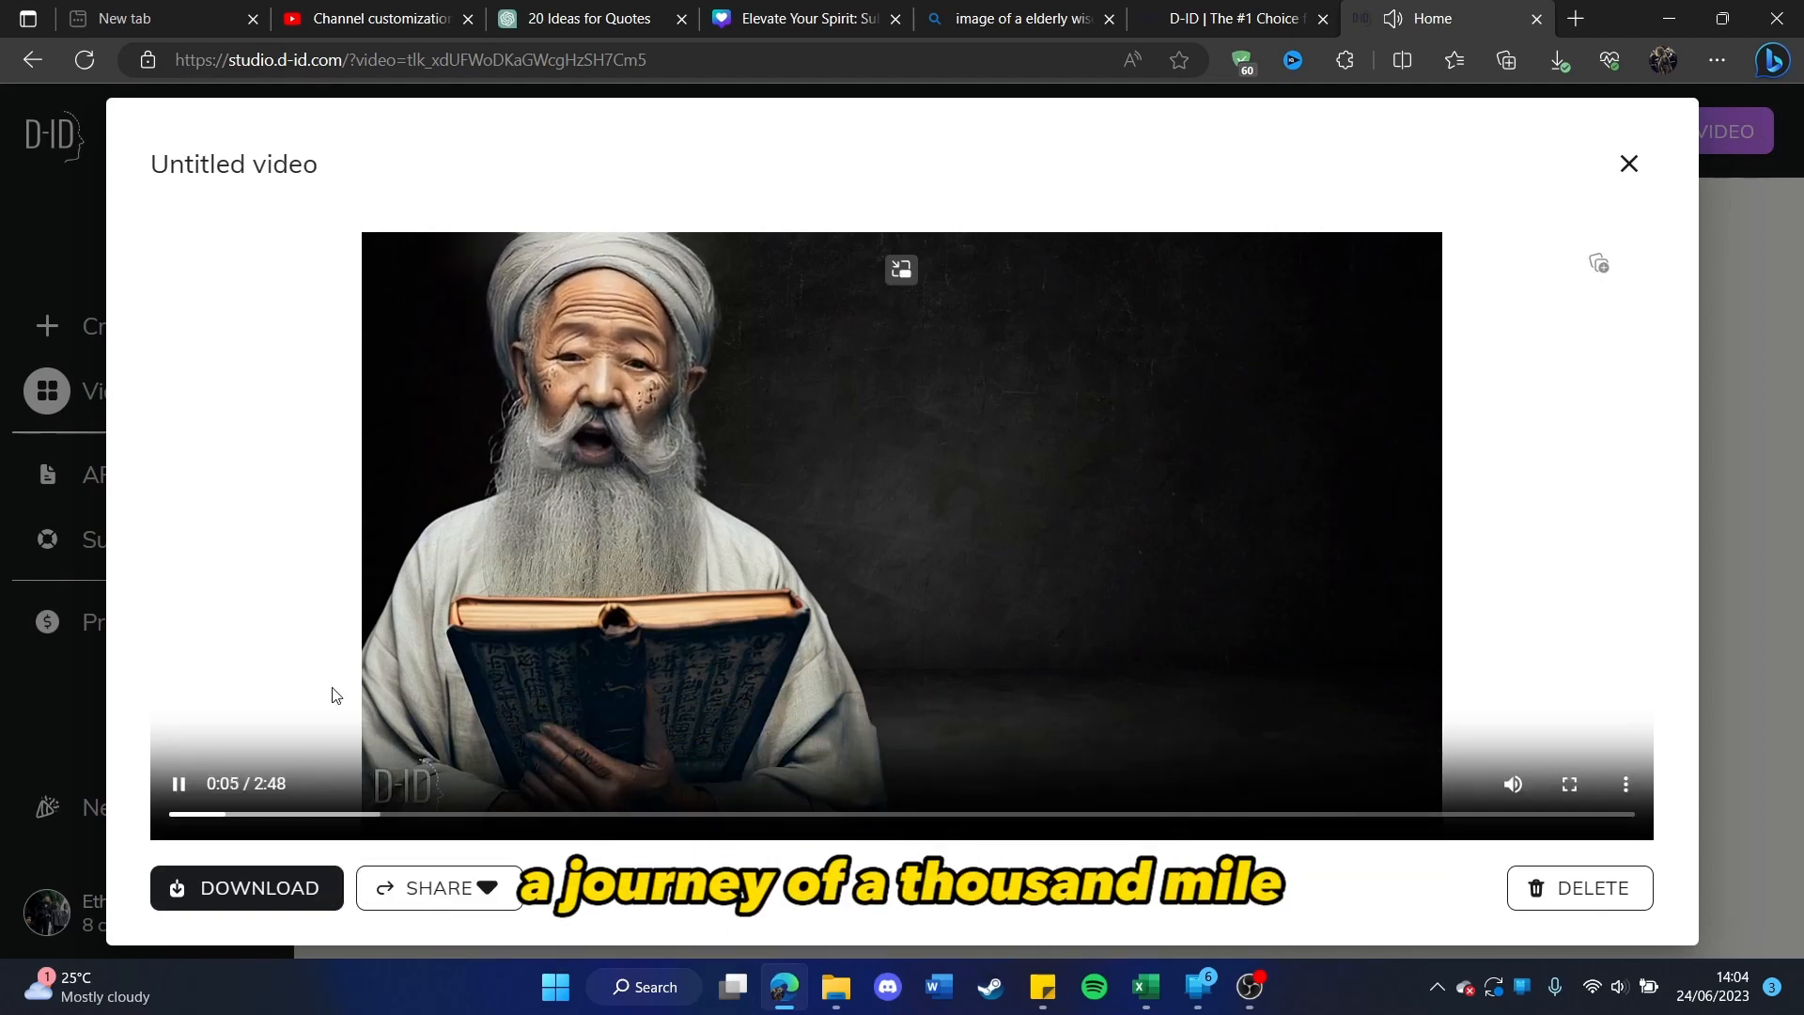
left_click(188, 789)
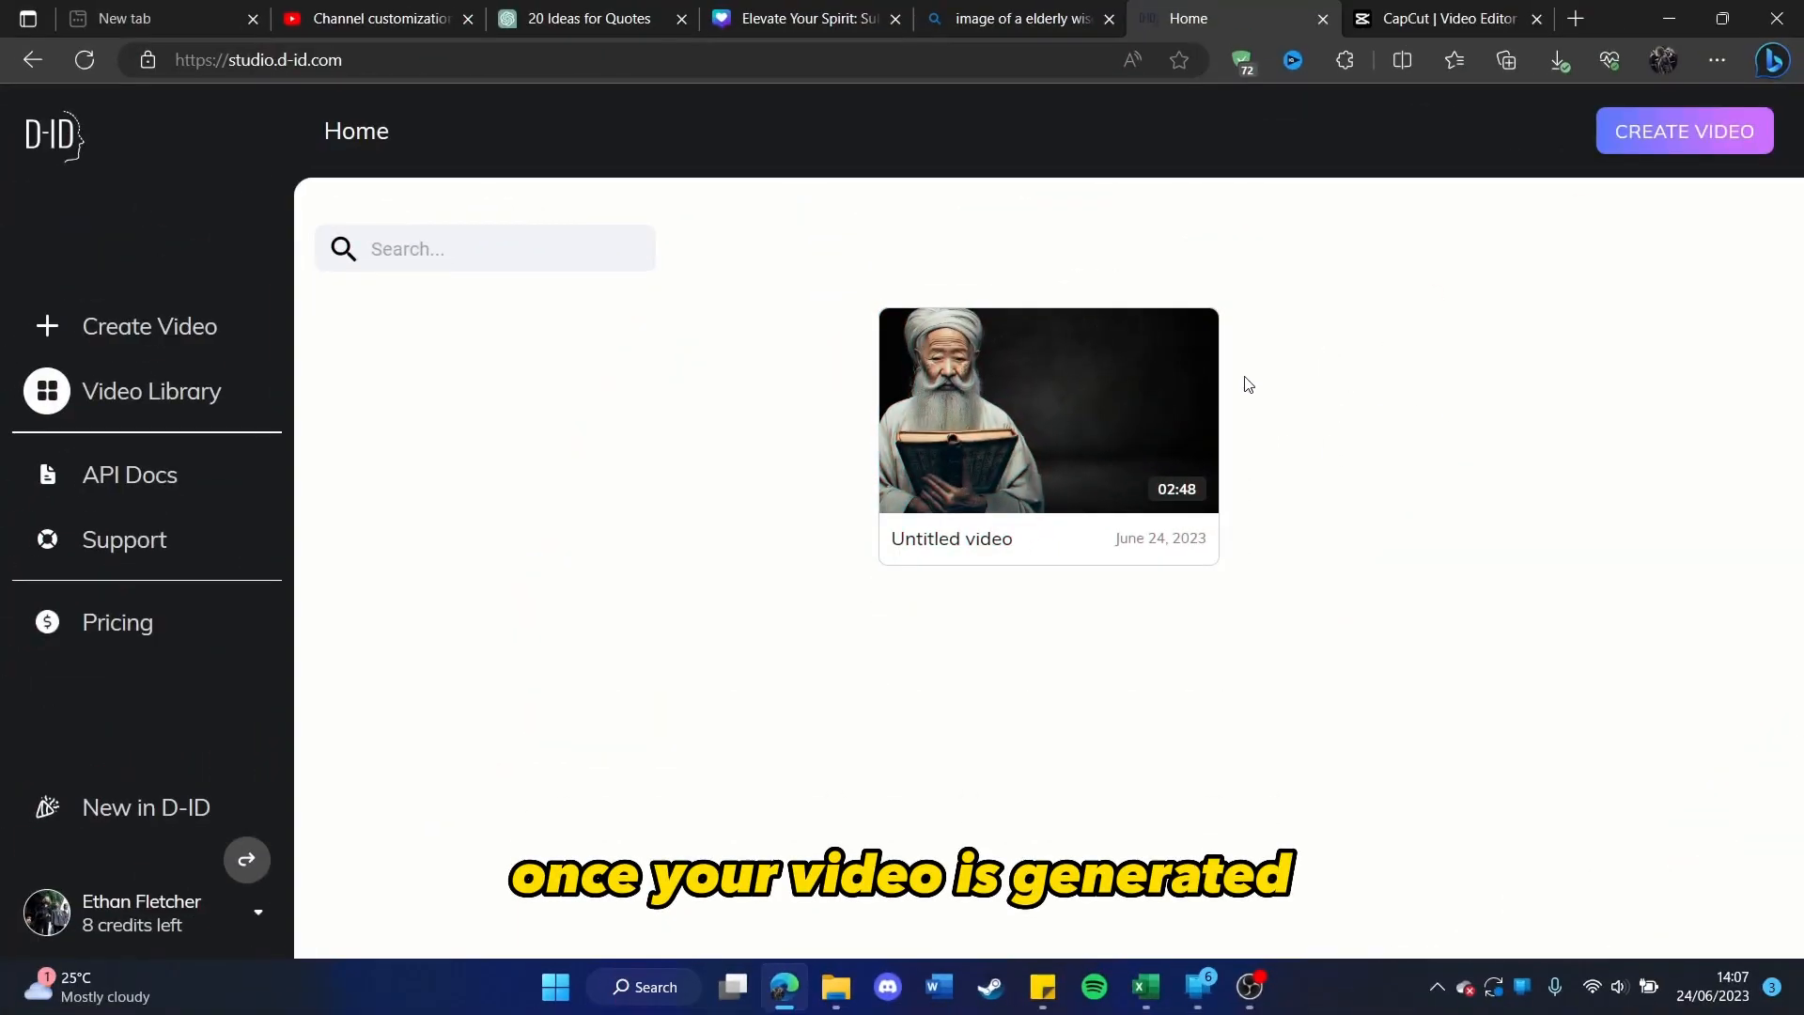
Step: Download the generated D-ID video, switch to the CapCut editor and place "Untitled video.mp4" at the start of the timeline
left_click(1189, 342)
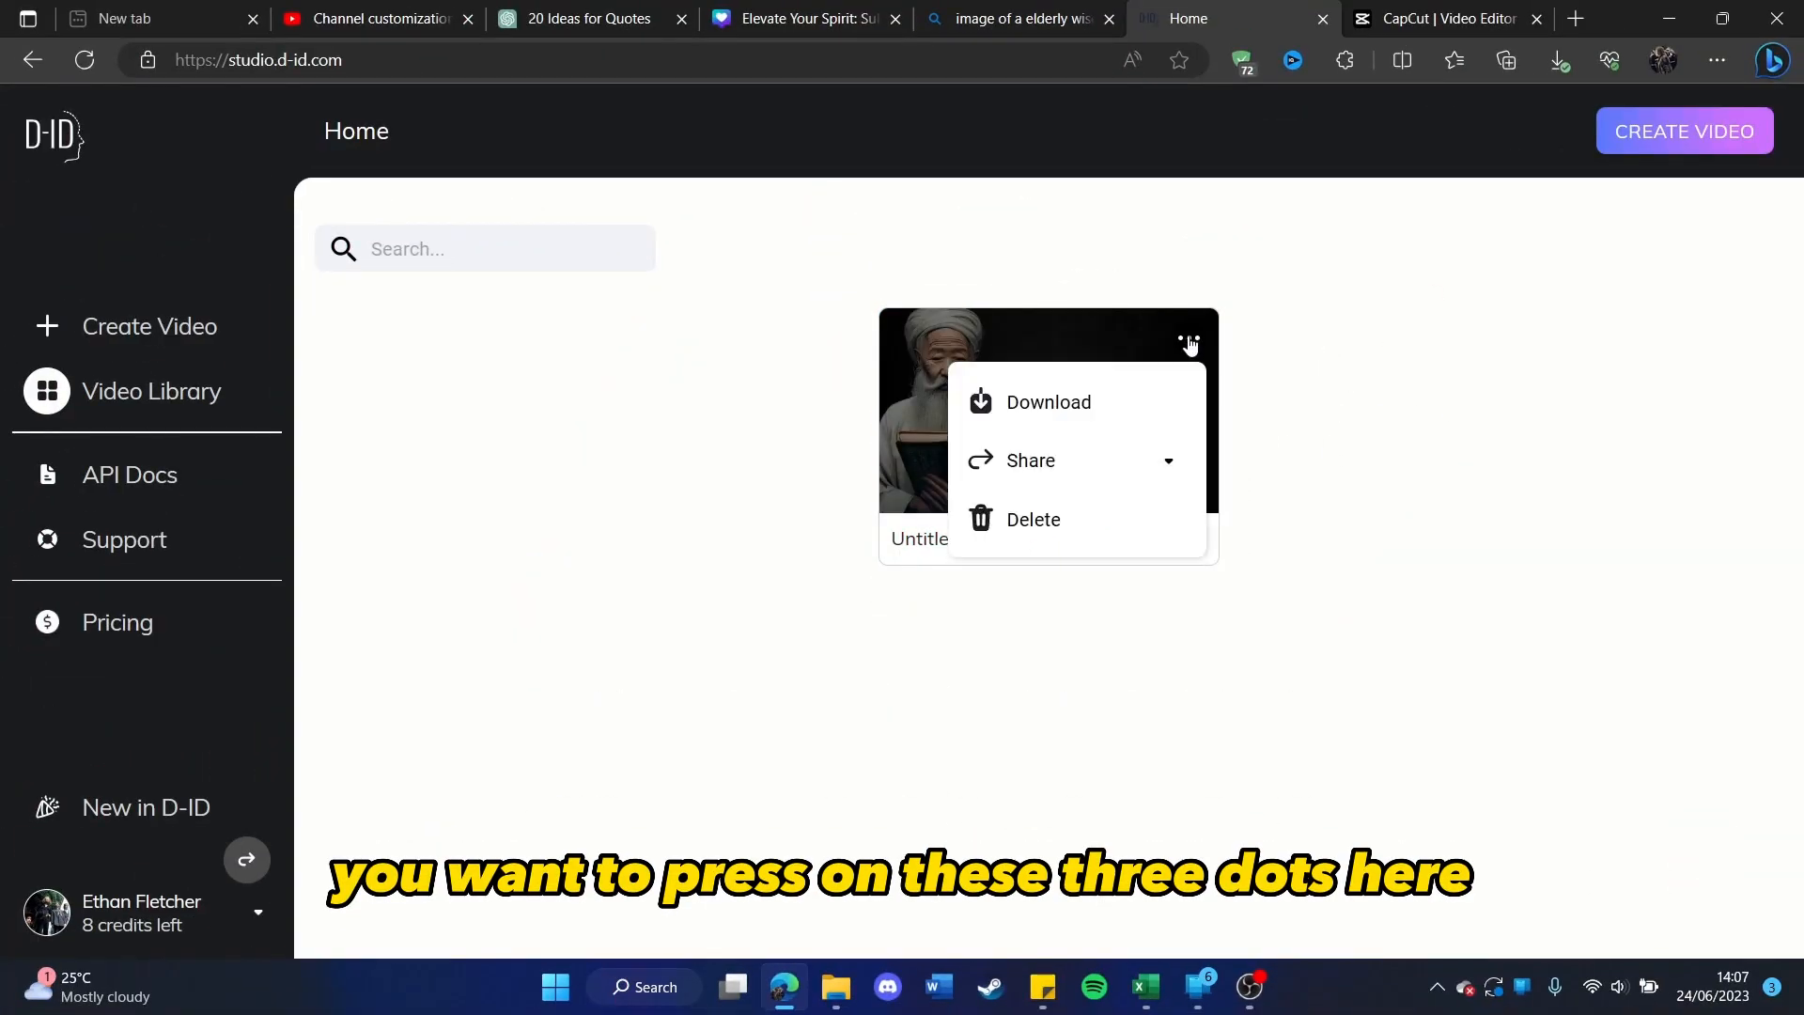
left_click(1142, 413)
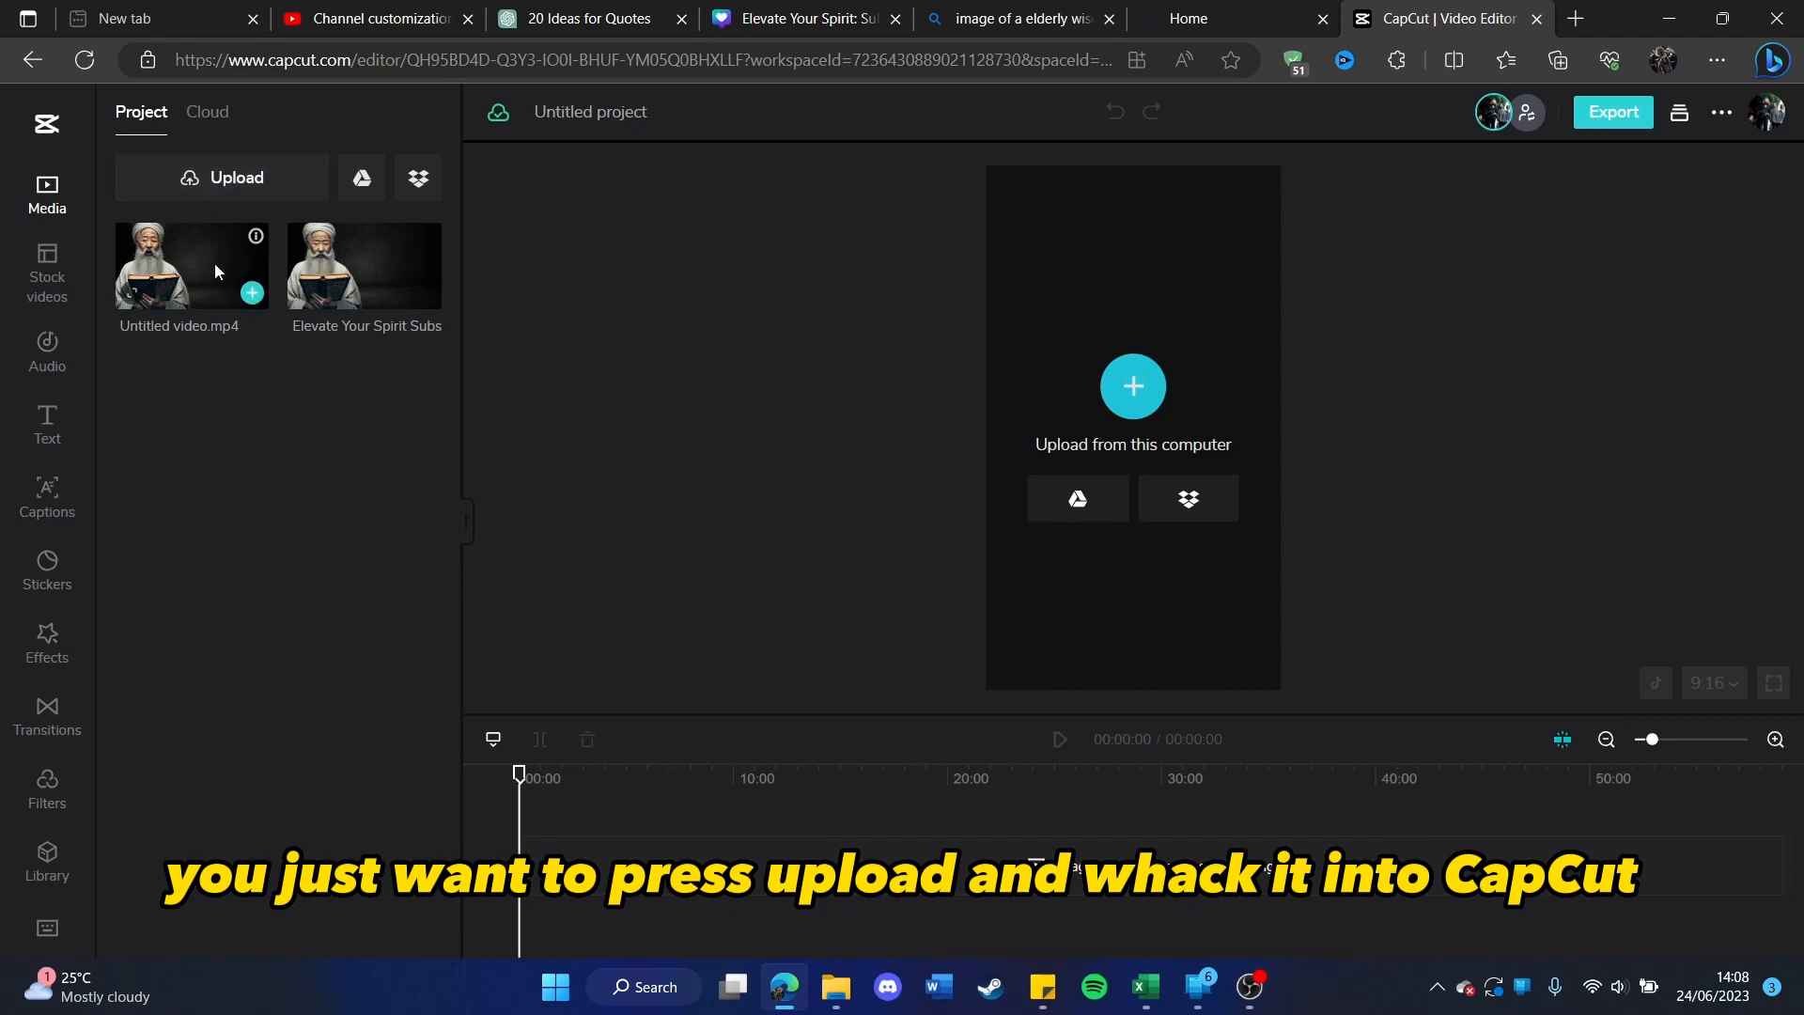
left_click_drag(229, 266, 573, 883)
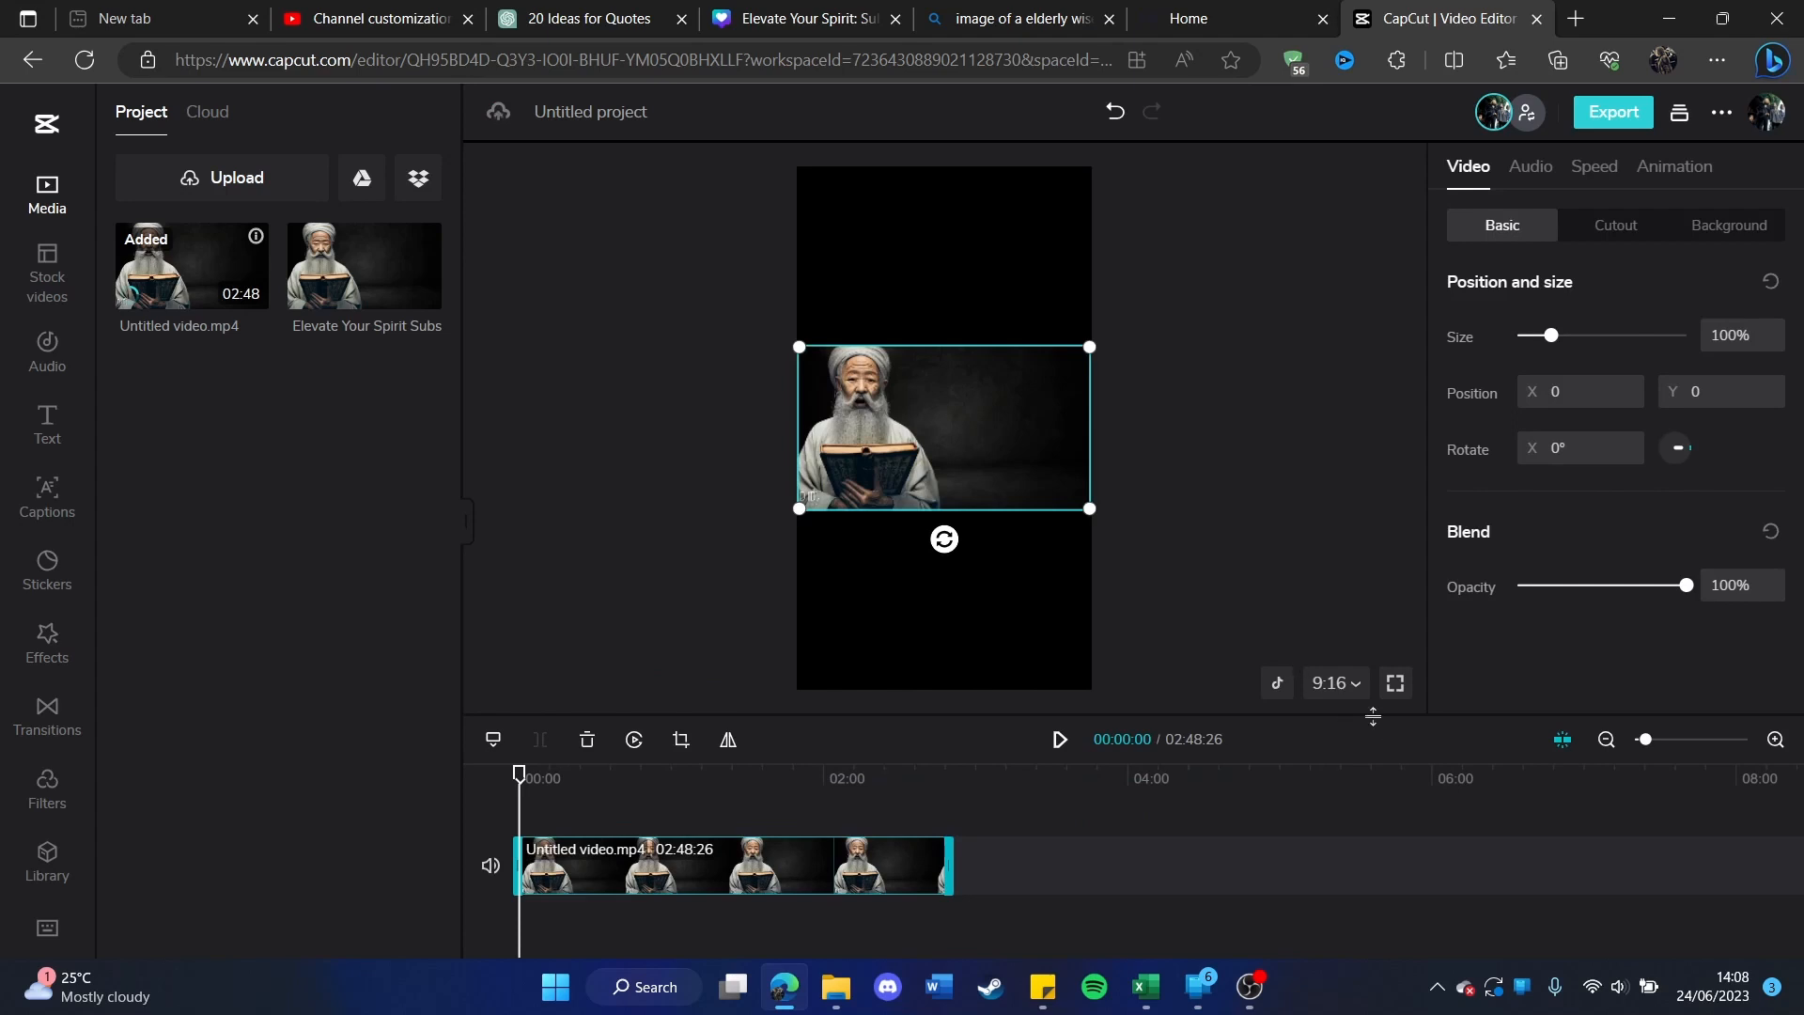
Step: Set the project's aspect ratio to 16:9 (YouTube) and generate auto captions from the video's speech
left_click(1355, 686)
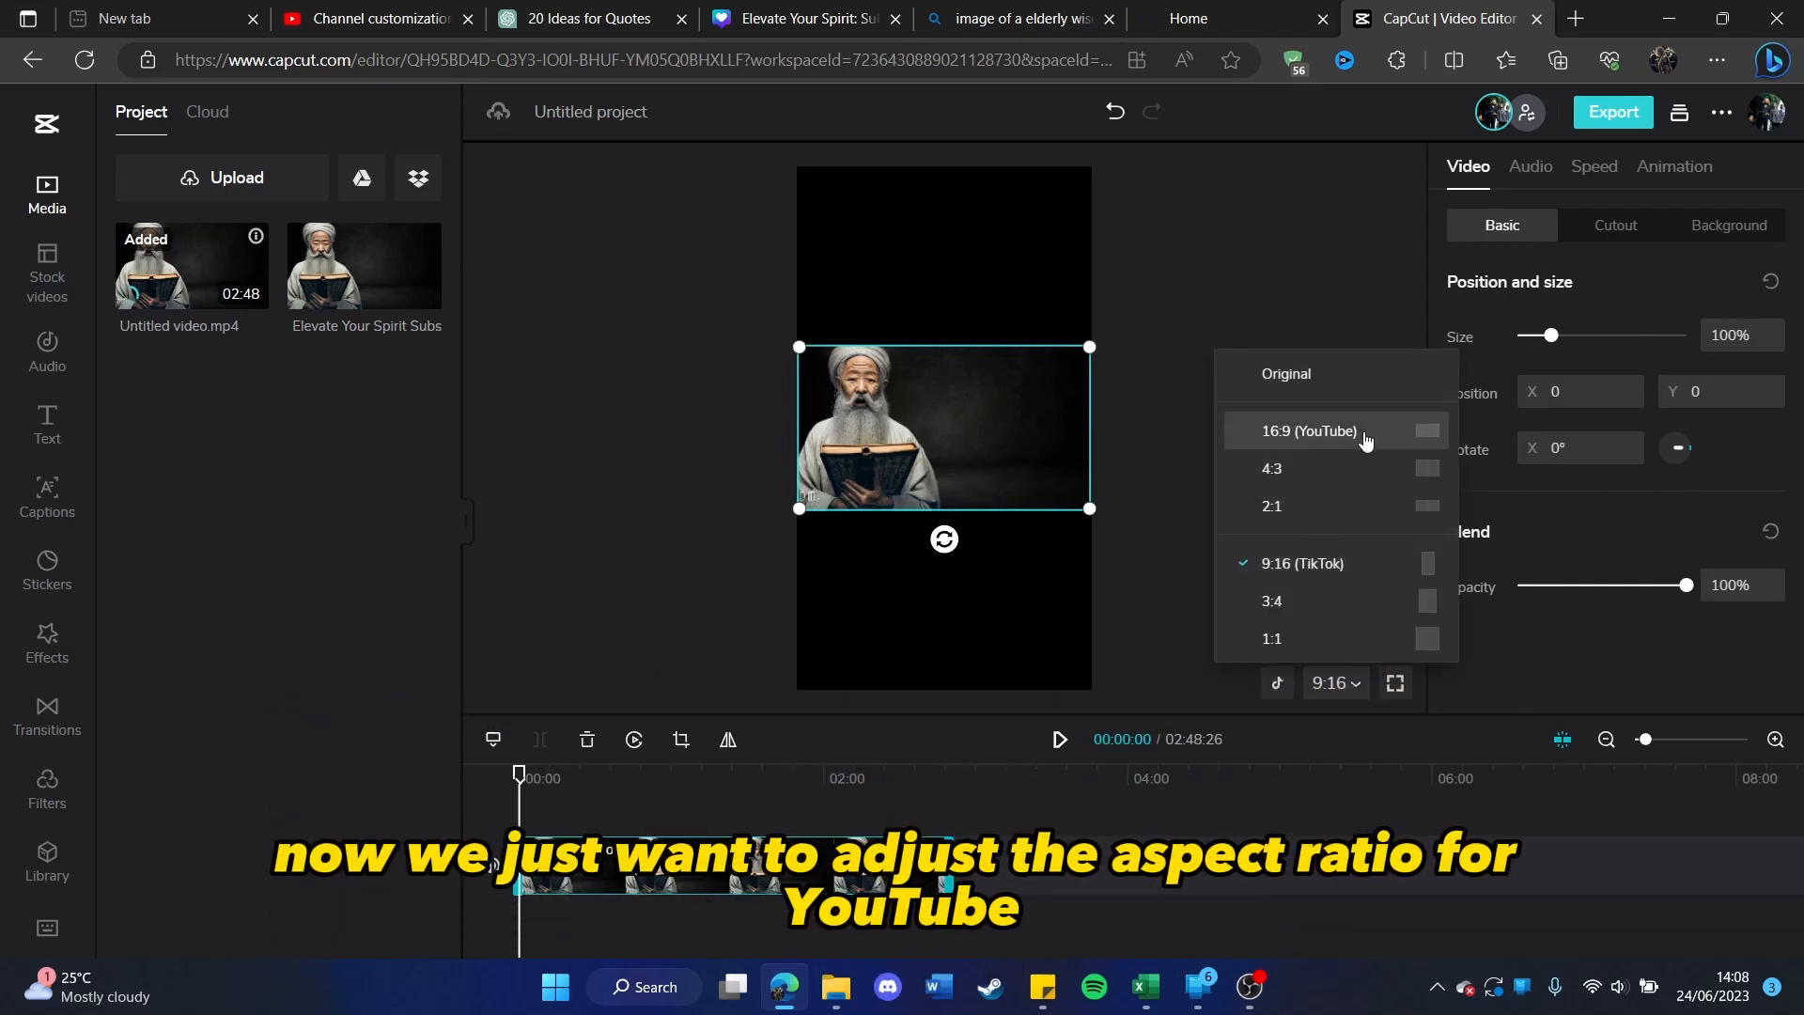
left_click(1364, 432)
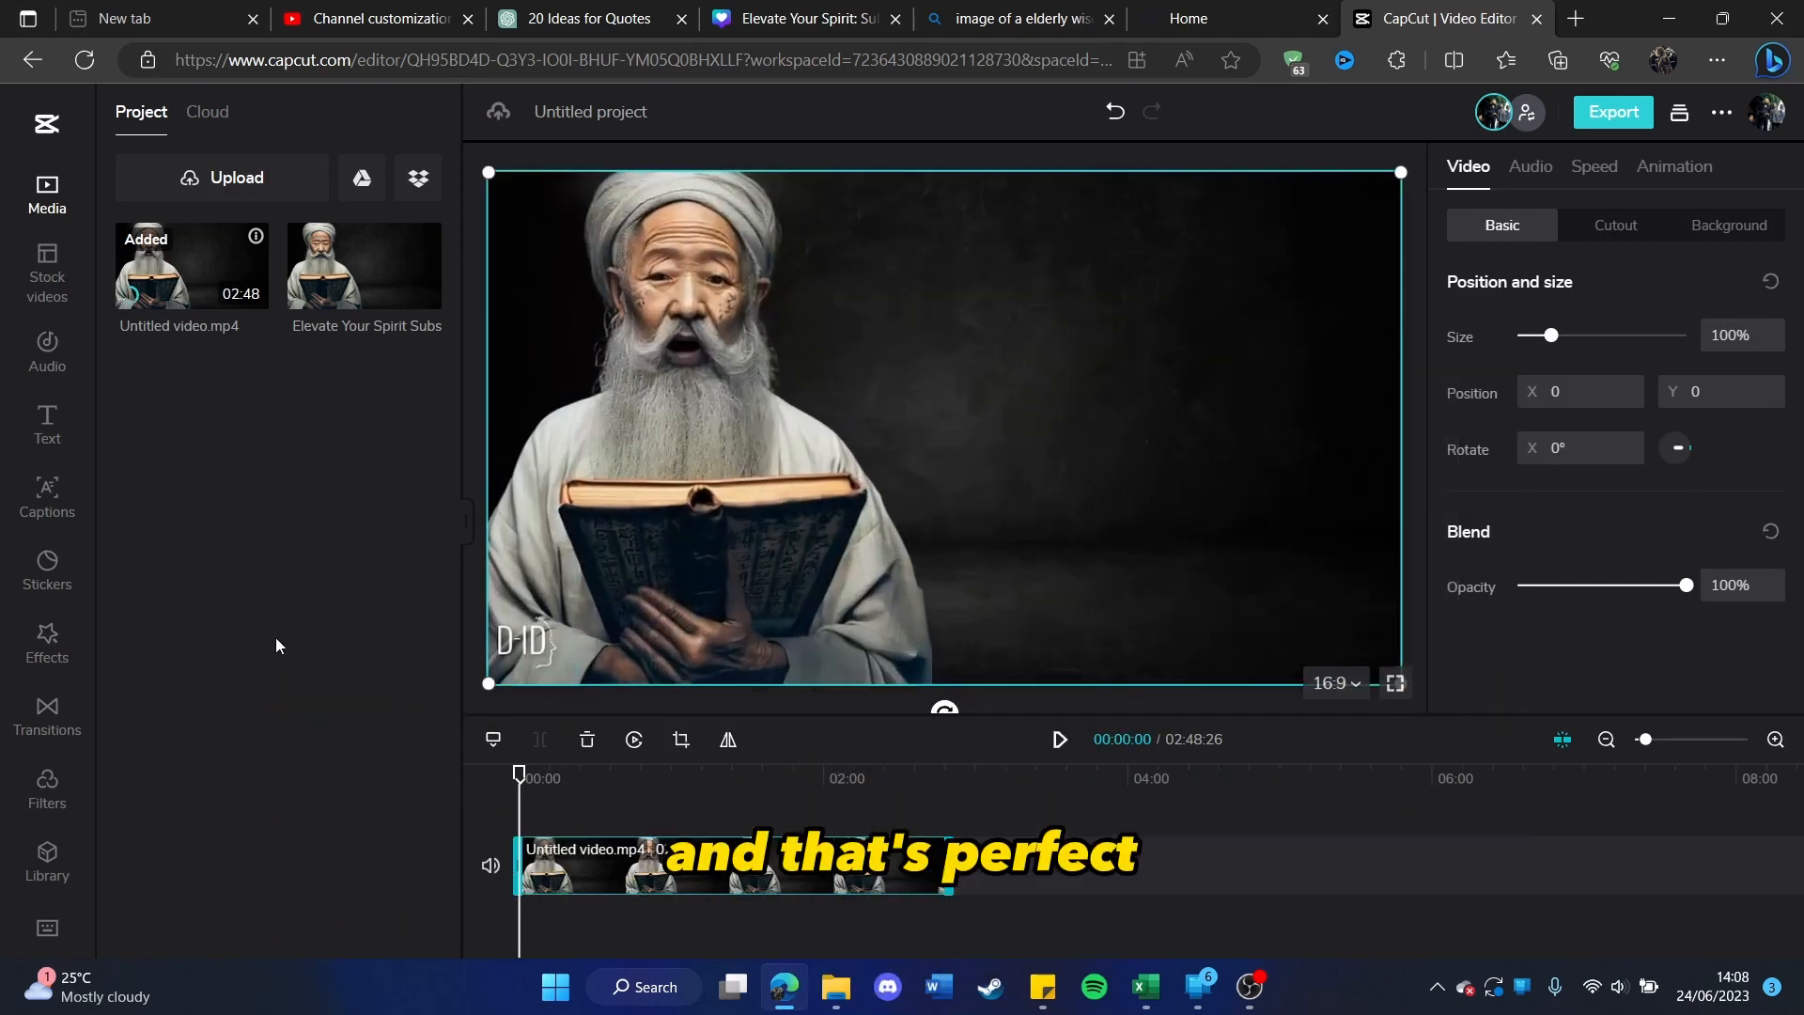
left_click(49, 647)
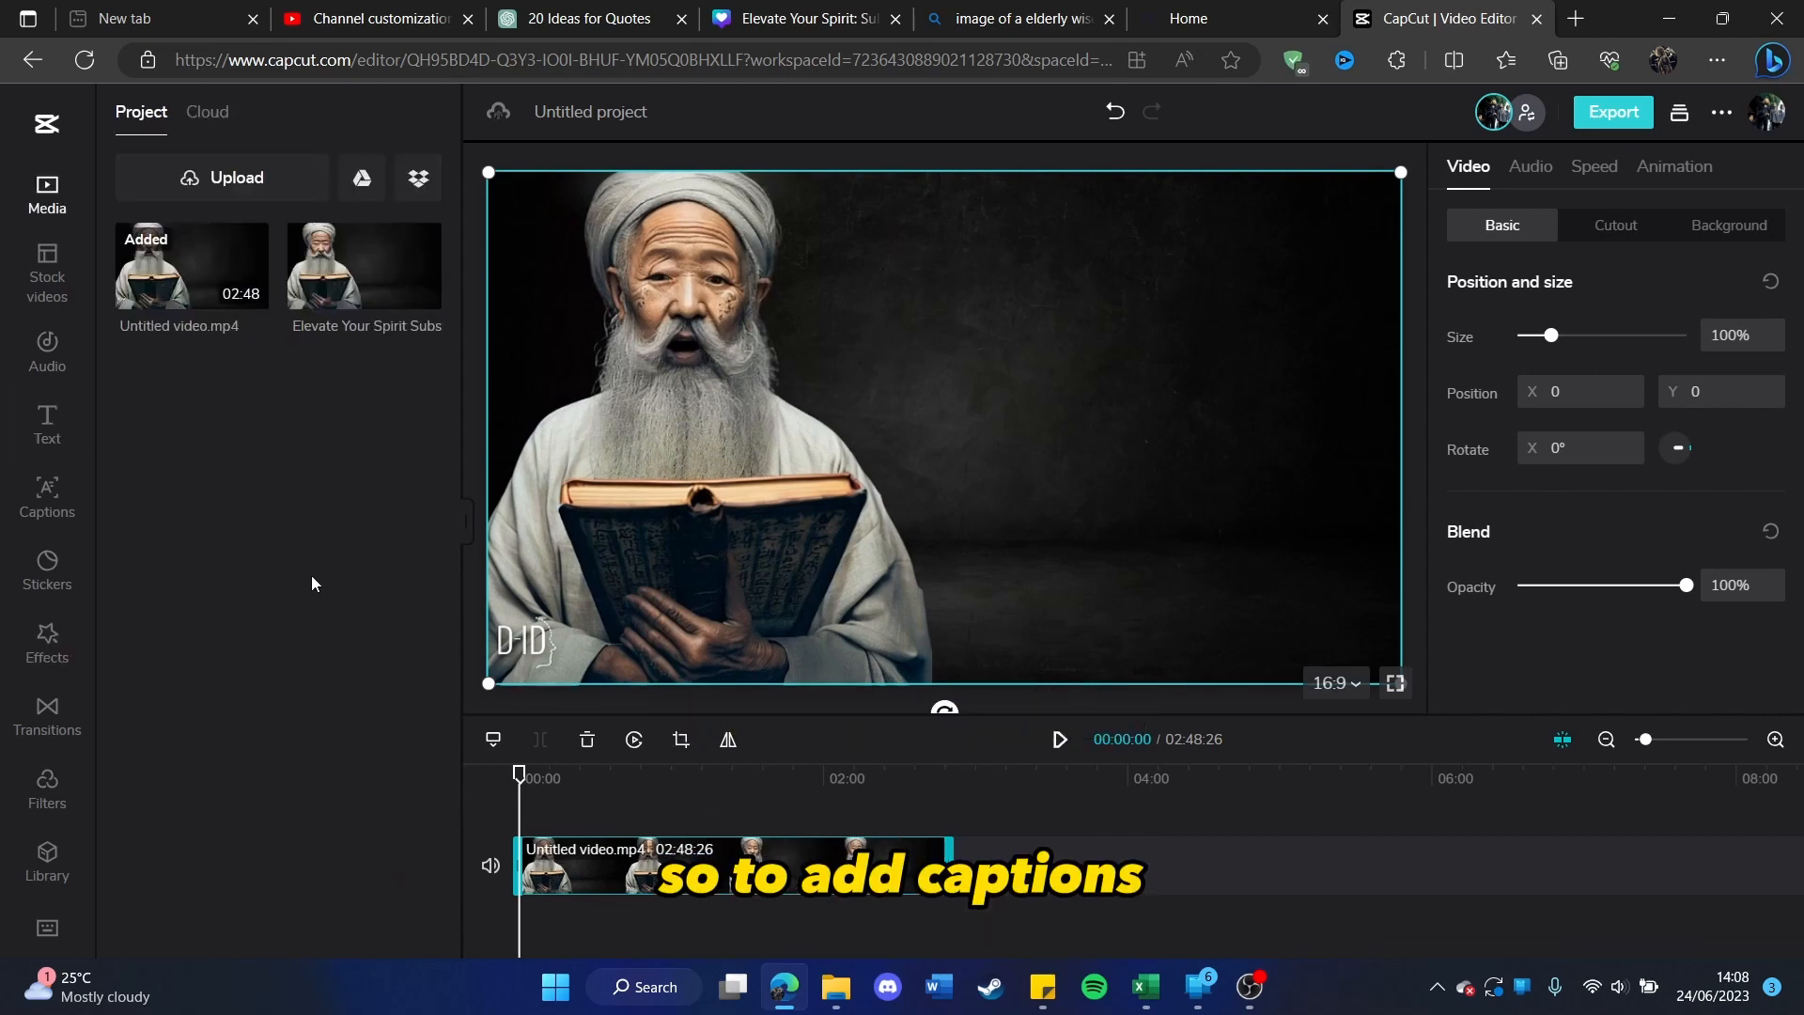
left_click(52, 498)
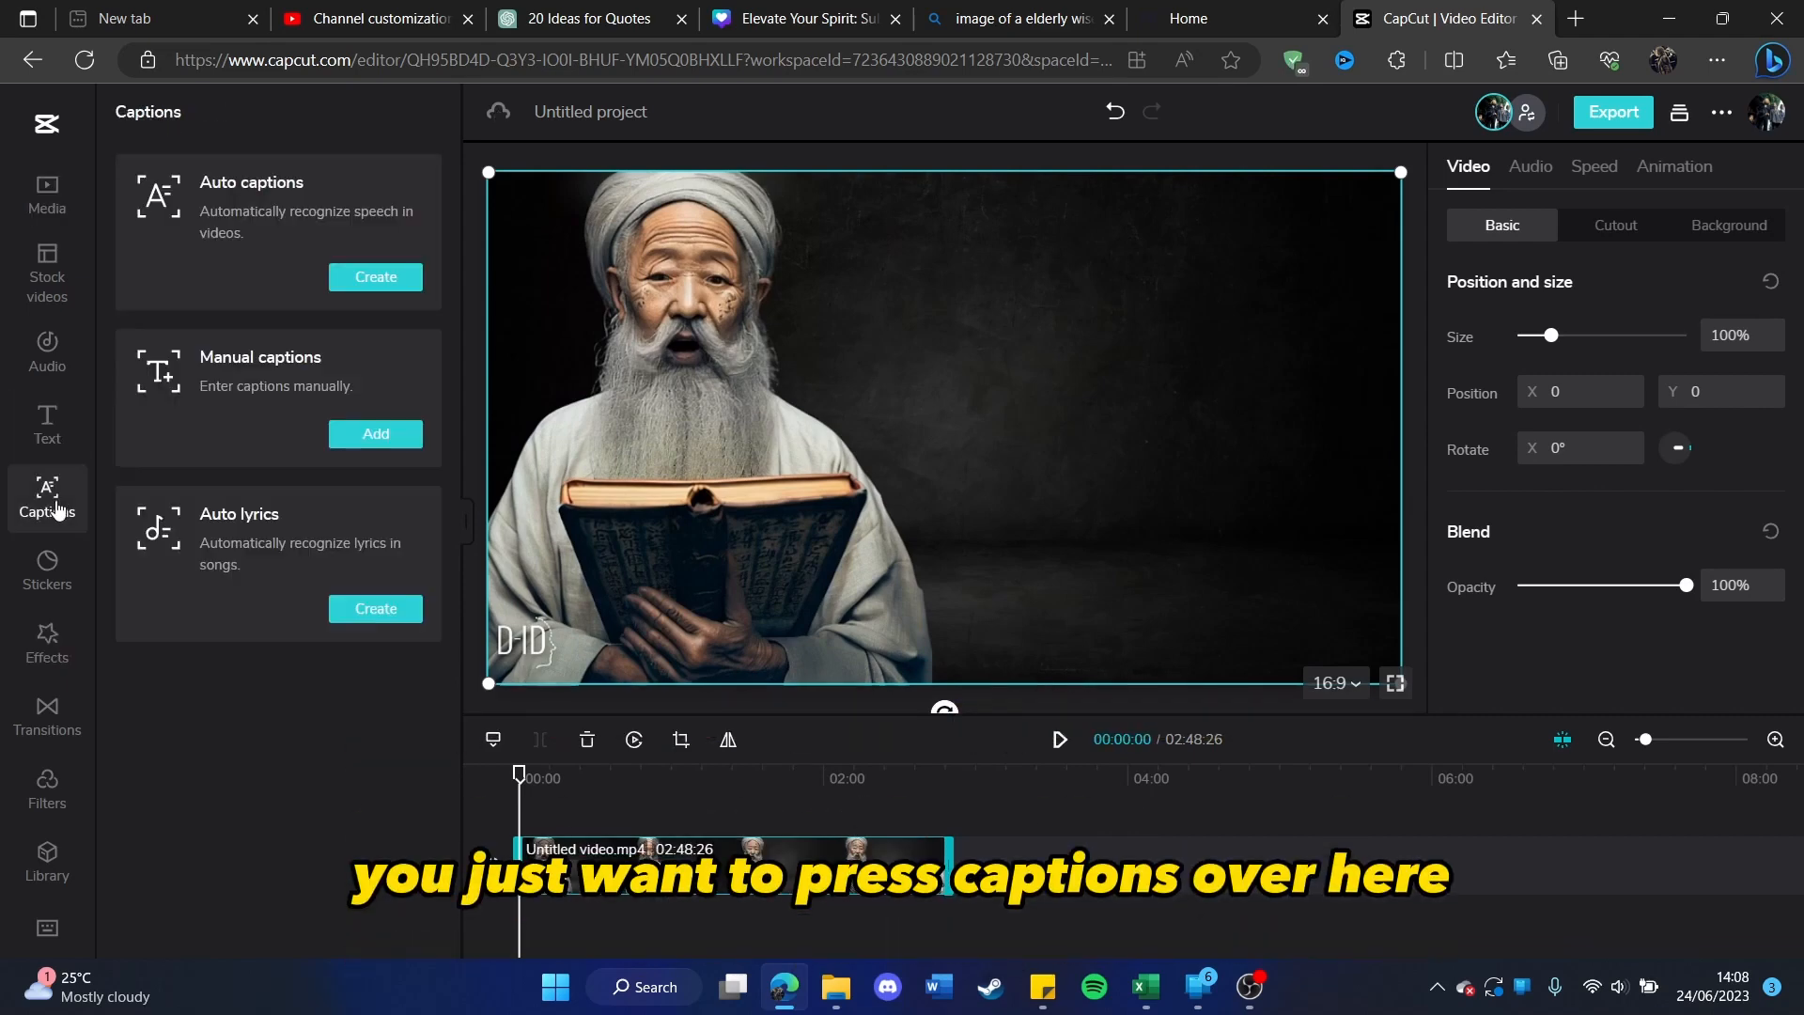
left_click(358, 278)
left_click(425, 433)
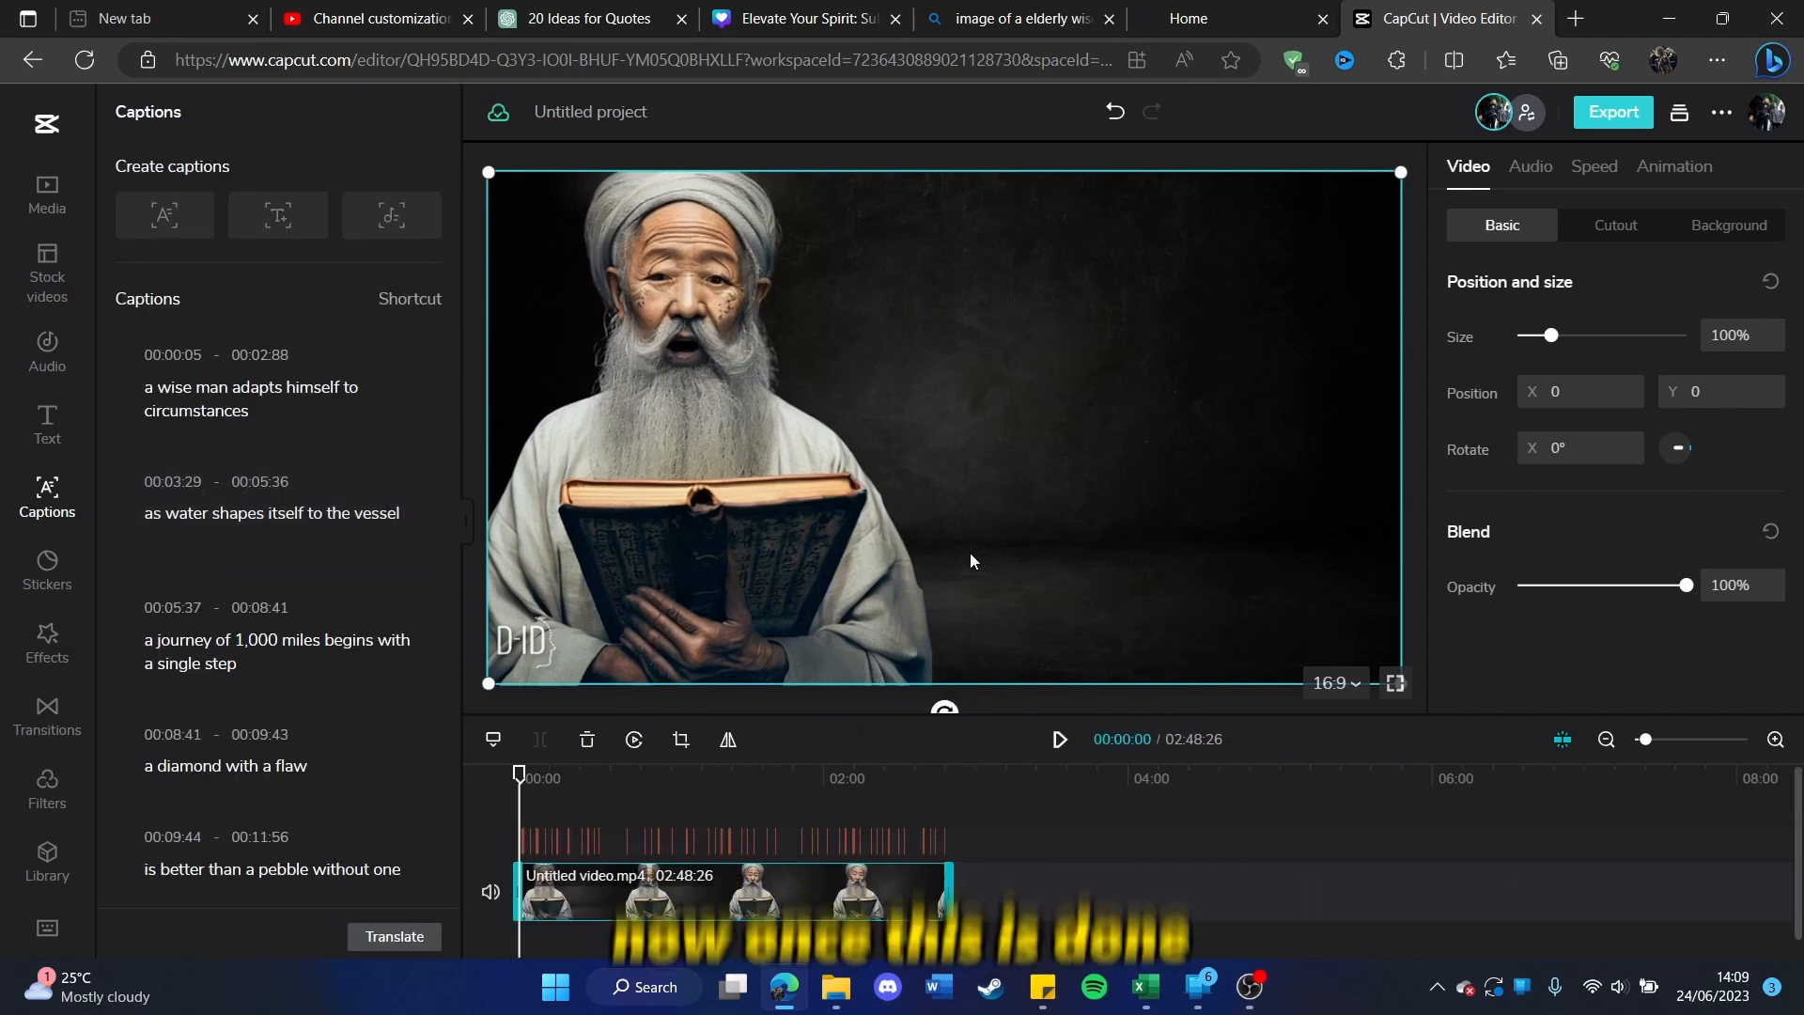
Step: Remove the black background behind the captions by setting their canvas opacity to 0%
key("space")
left_click(972, 587)
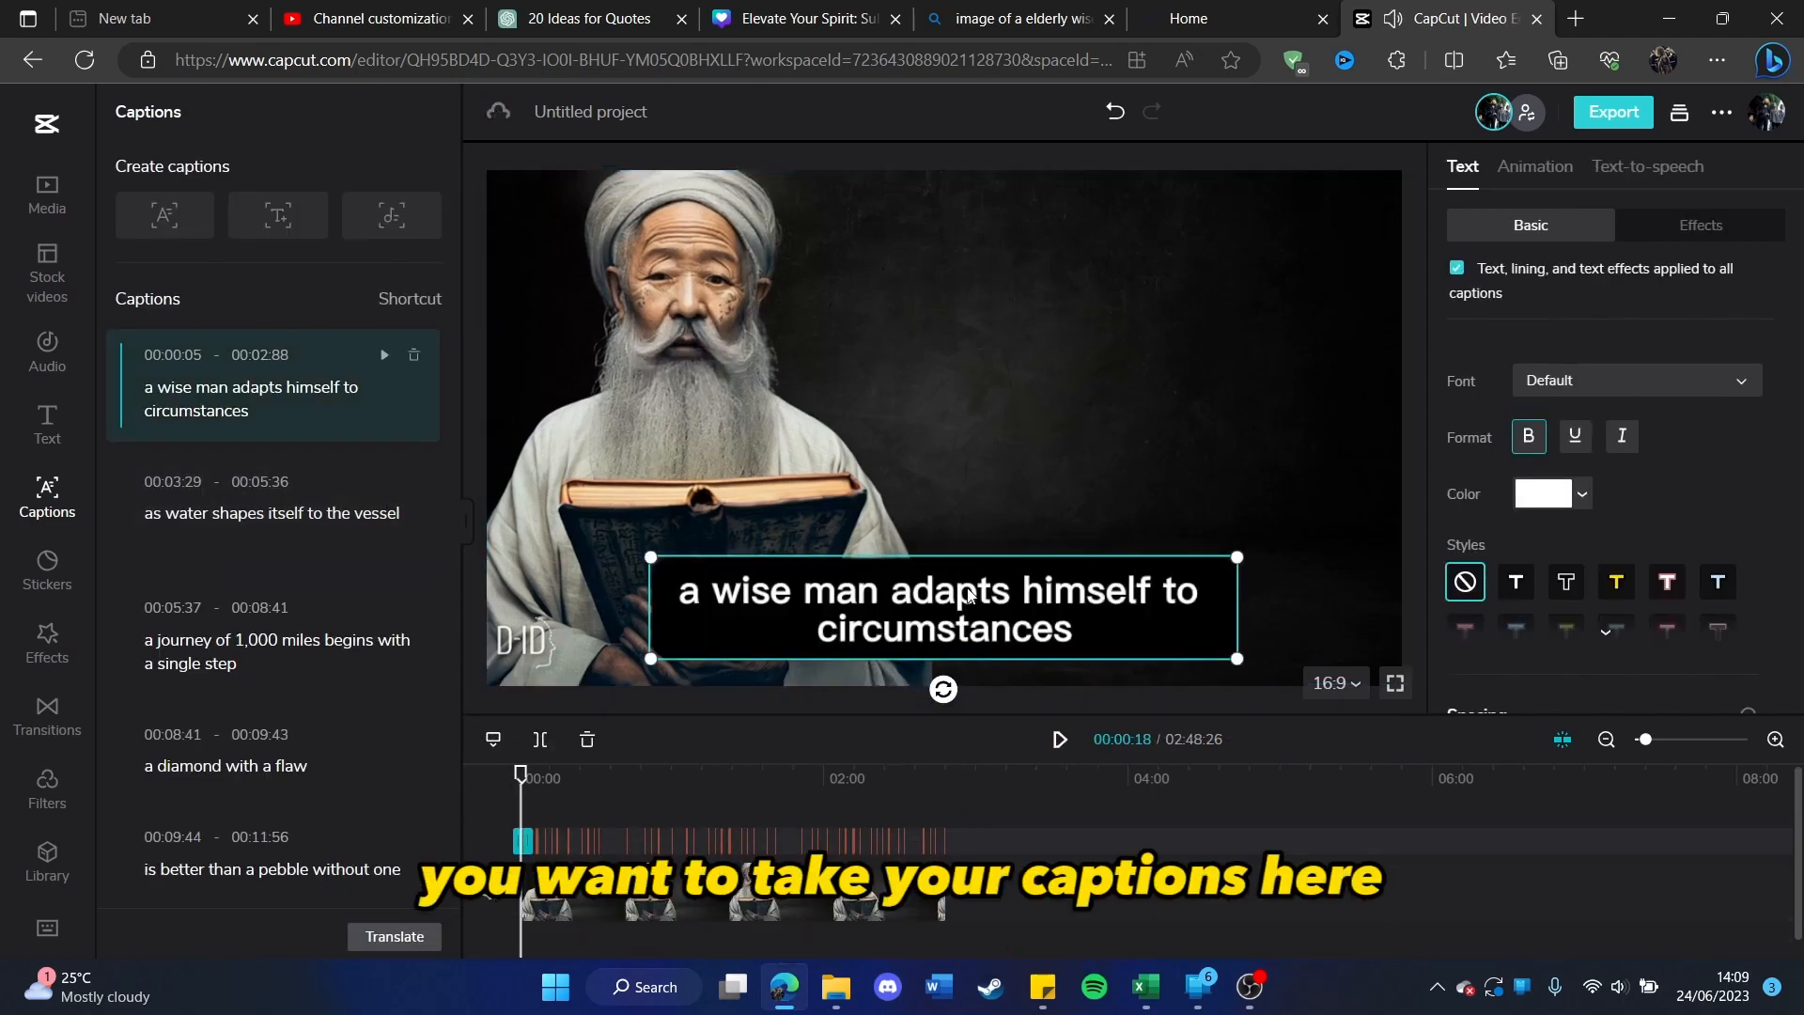
scroll(1597, 460, "down", 2)
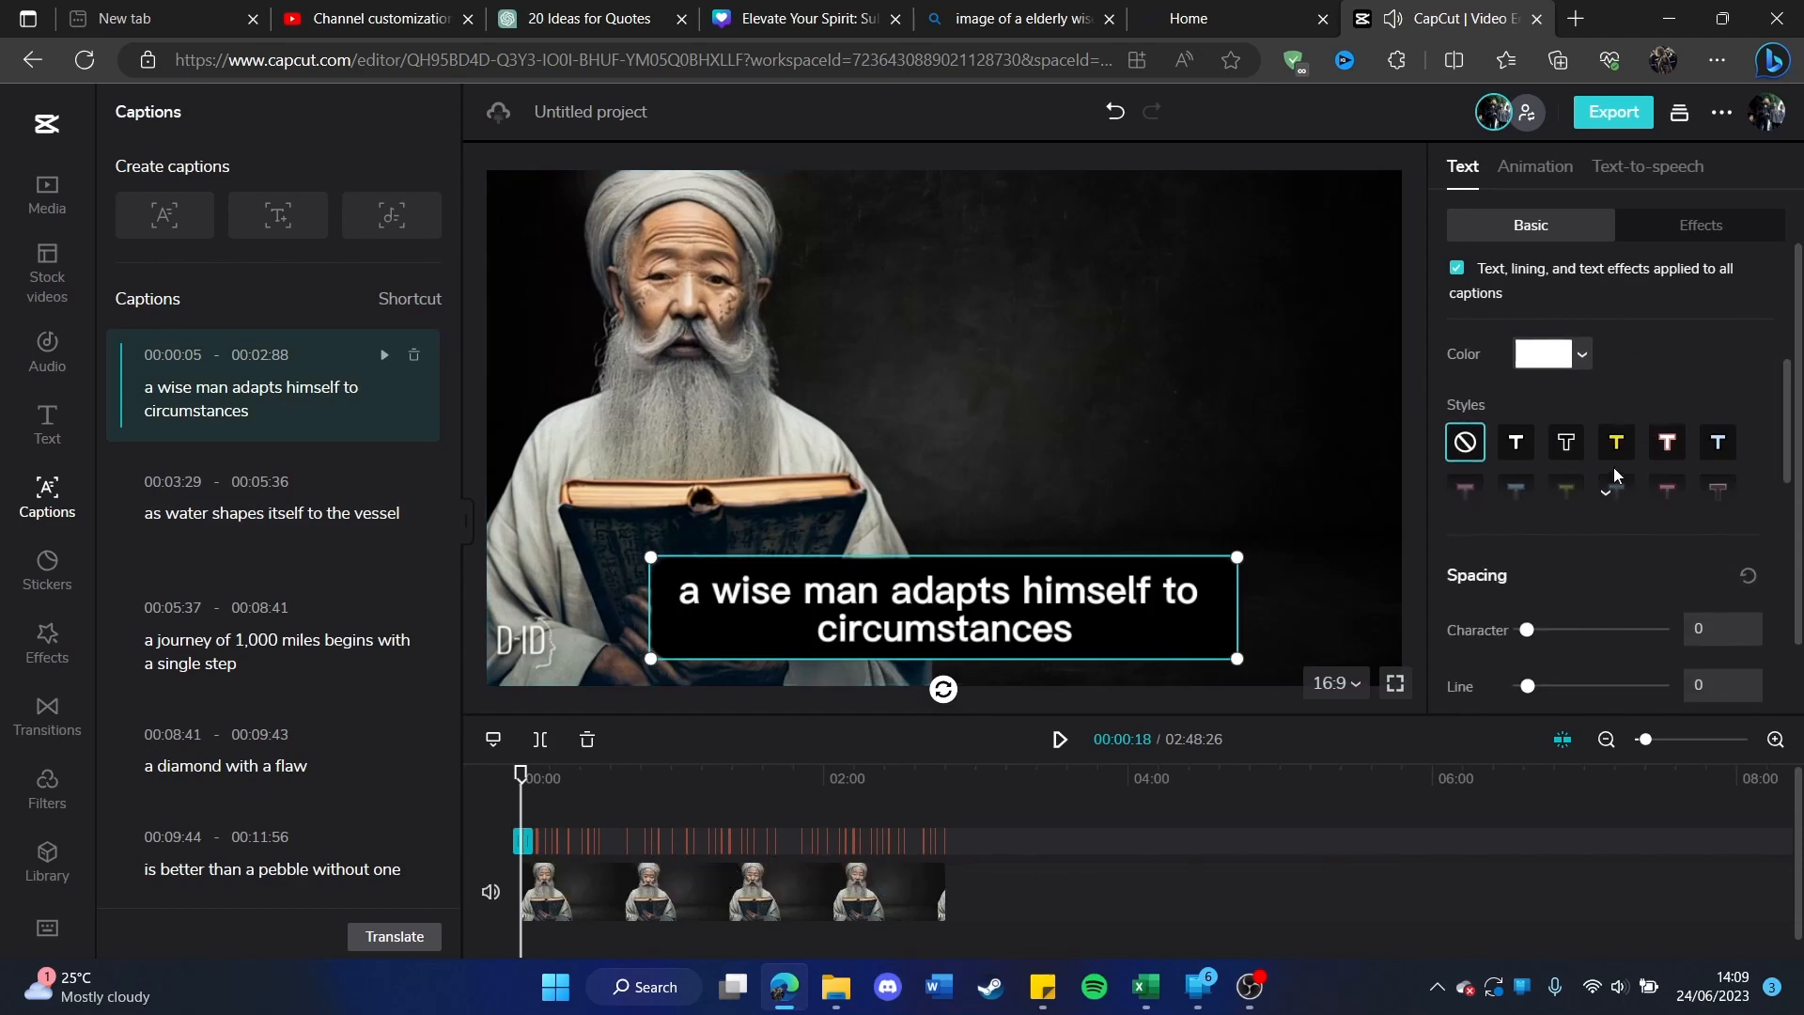
scroll(1611, 470, "up", 1)
scroll(1617, 476, "down", 1)
scroll(1614, 473, "up", 1)
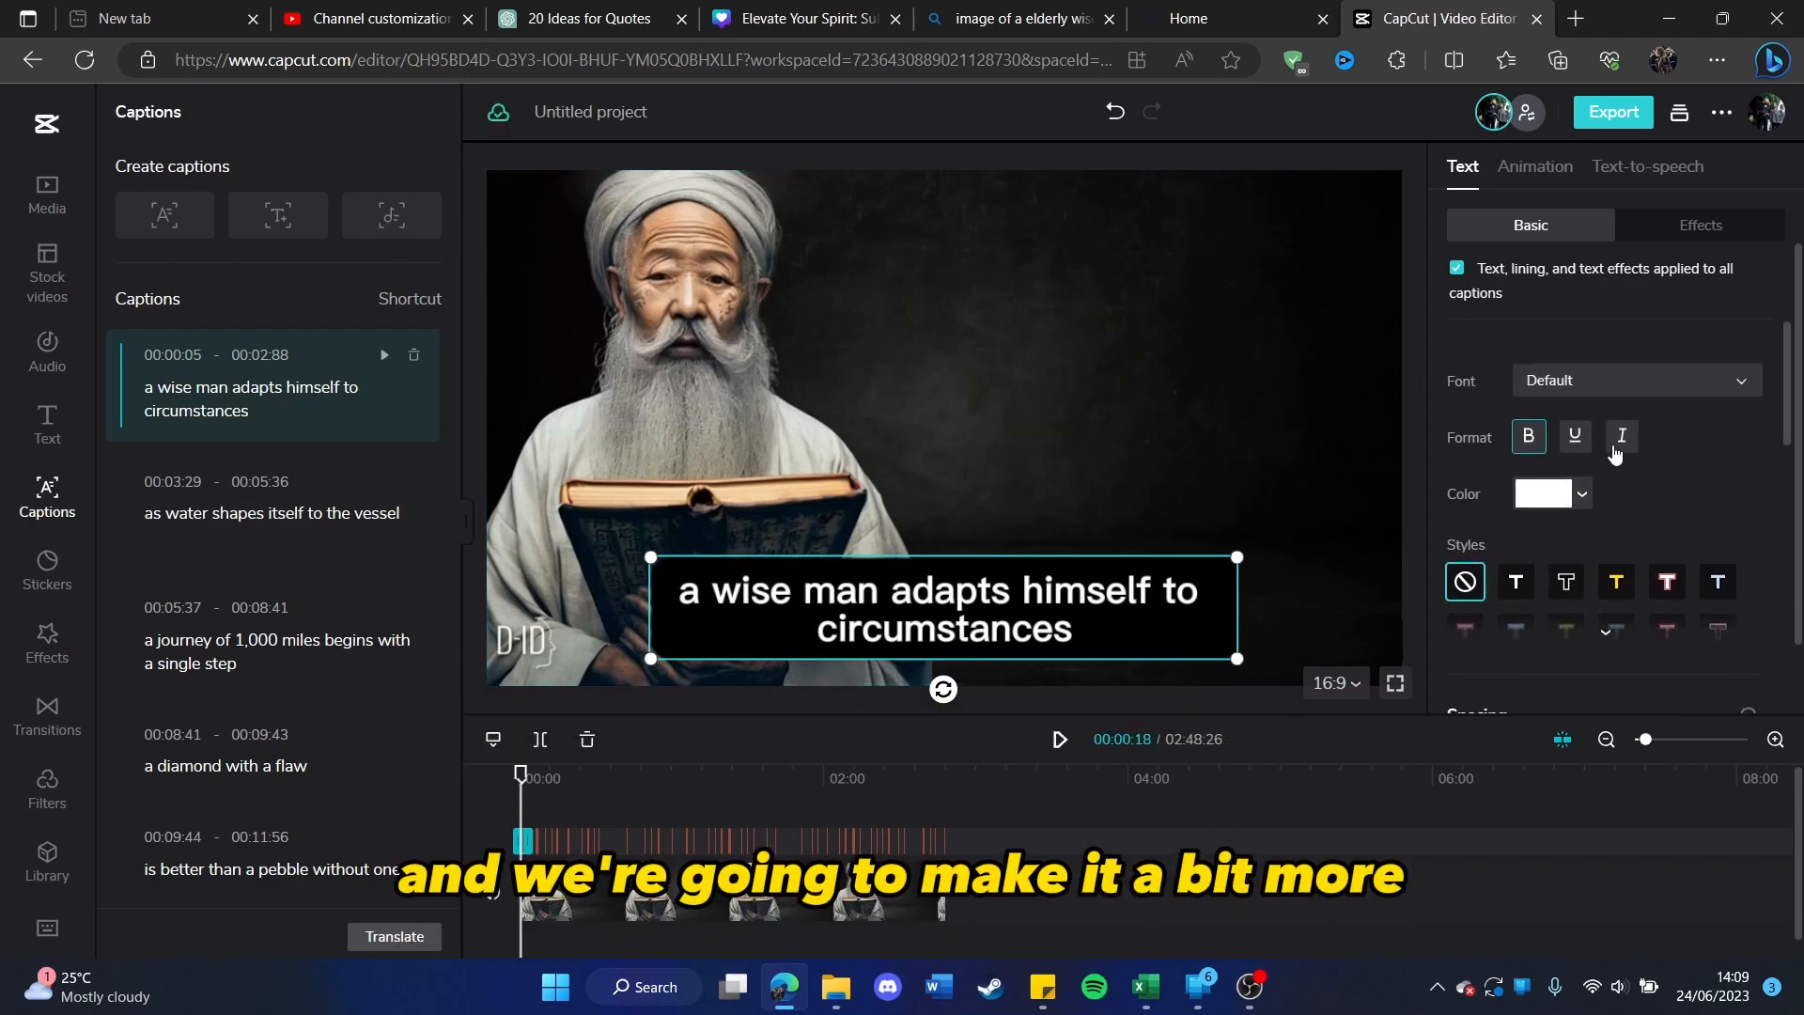
scroll(1614, 454, "down", 8)
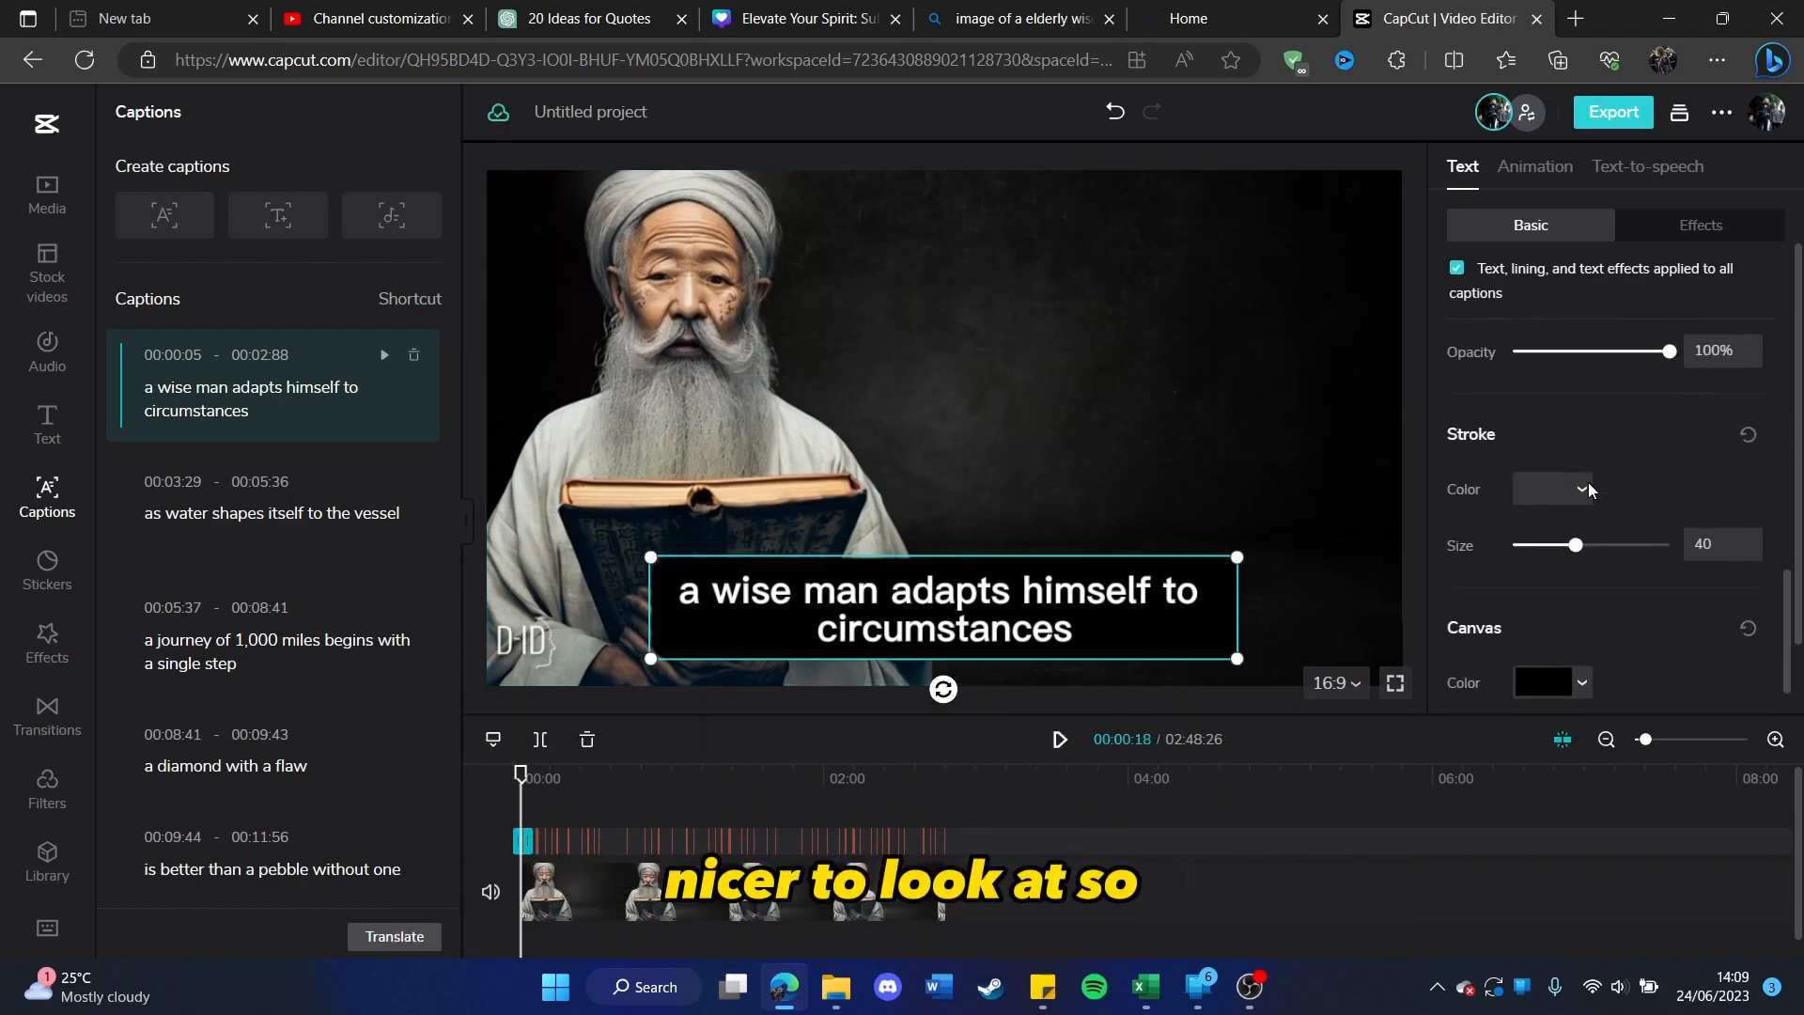
scroll(1588, 488, "down", 3)
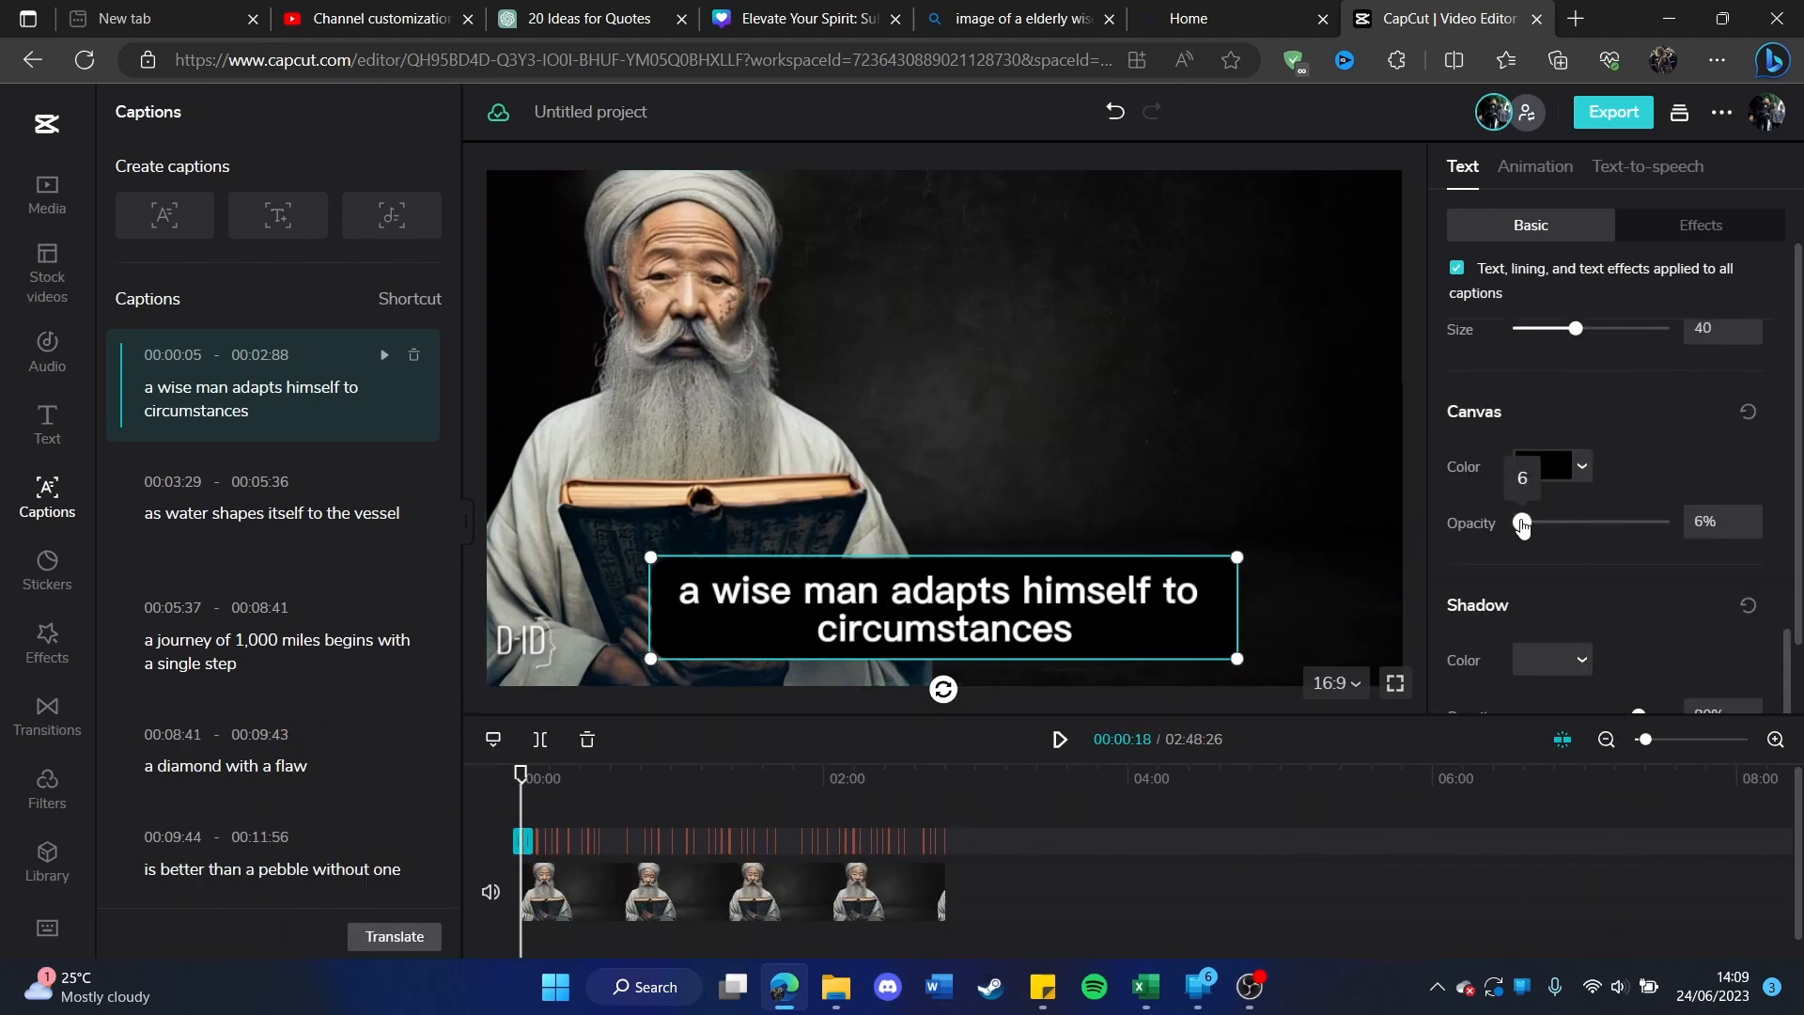
mouse_move(1522, 522)
left_mouse_down()
mouse_move(1652, 532)
mouse_move(1513, 529)
left_mouse_up()
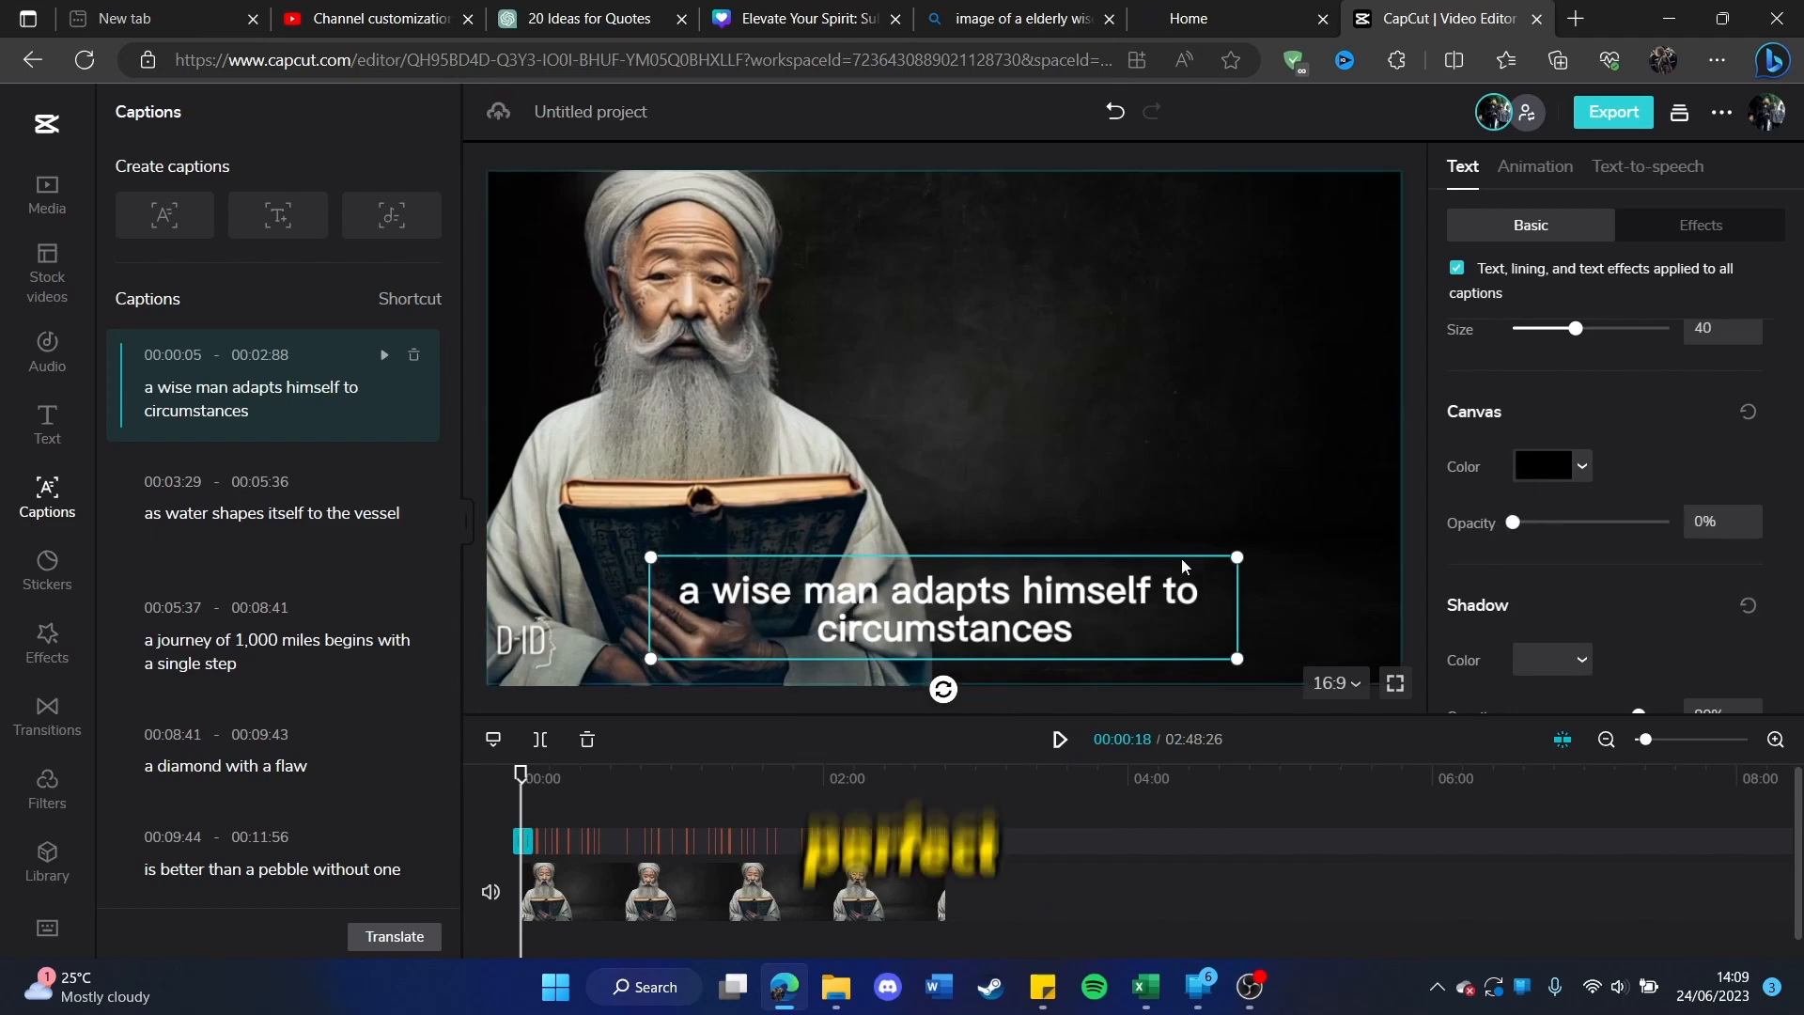
Step: Move the captions up into the empty dark area beside the man and capitalise the first letter of the first caption
left_click_drag(951, 606, 1127, 396)
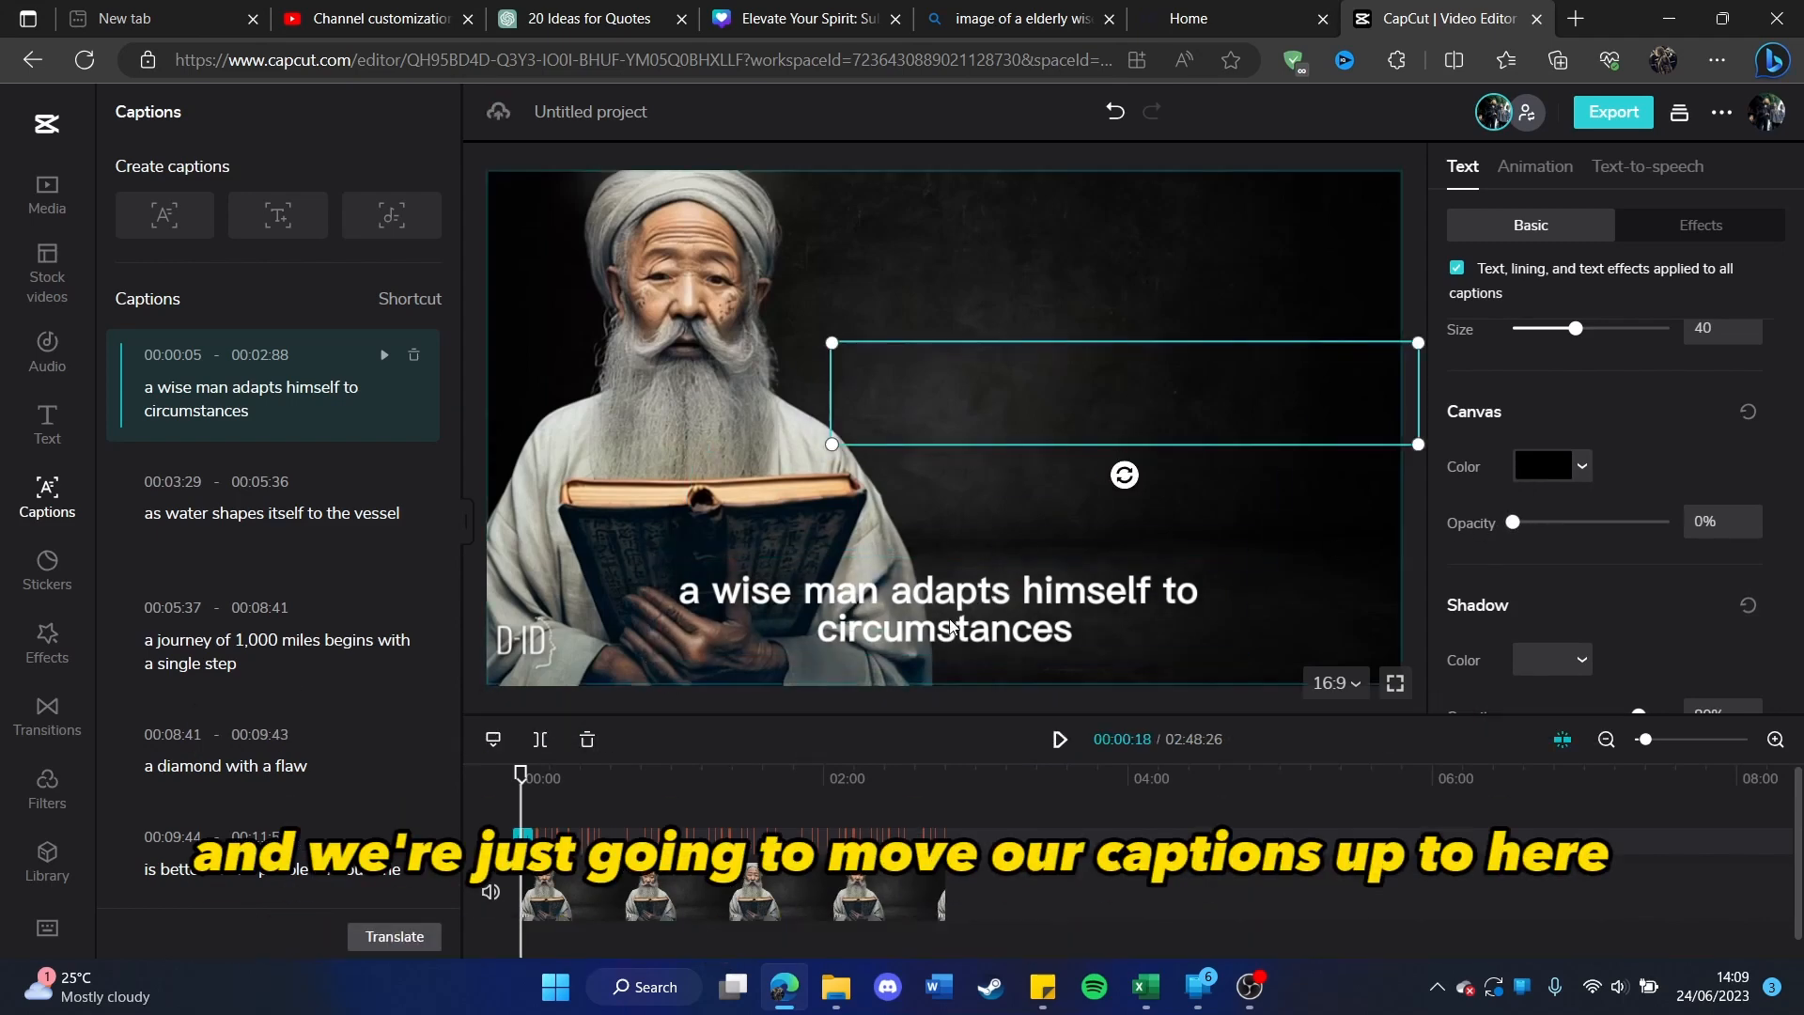
left_click_drag(944, 632, 1169, 407)
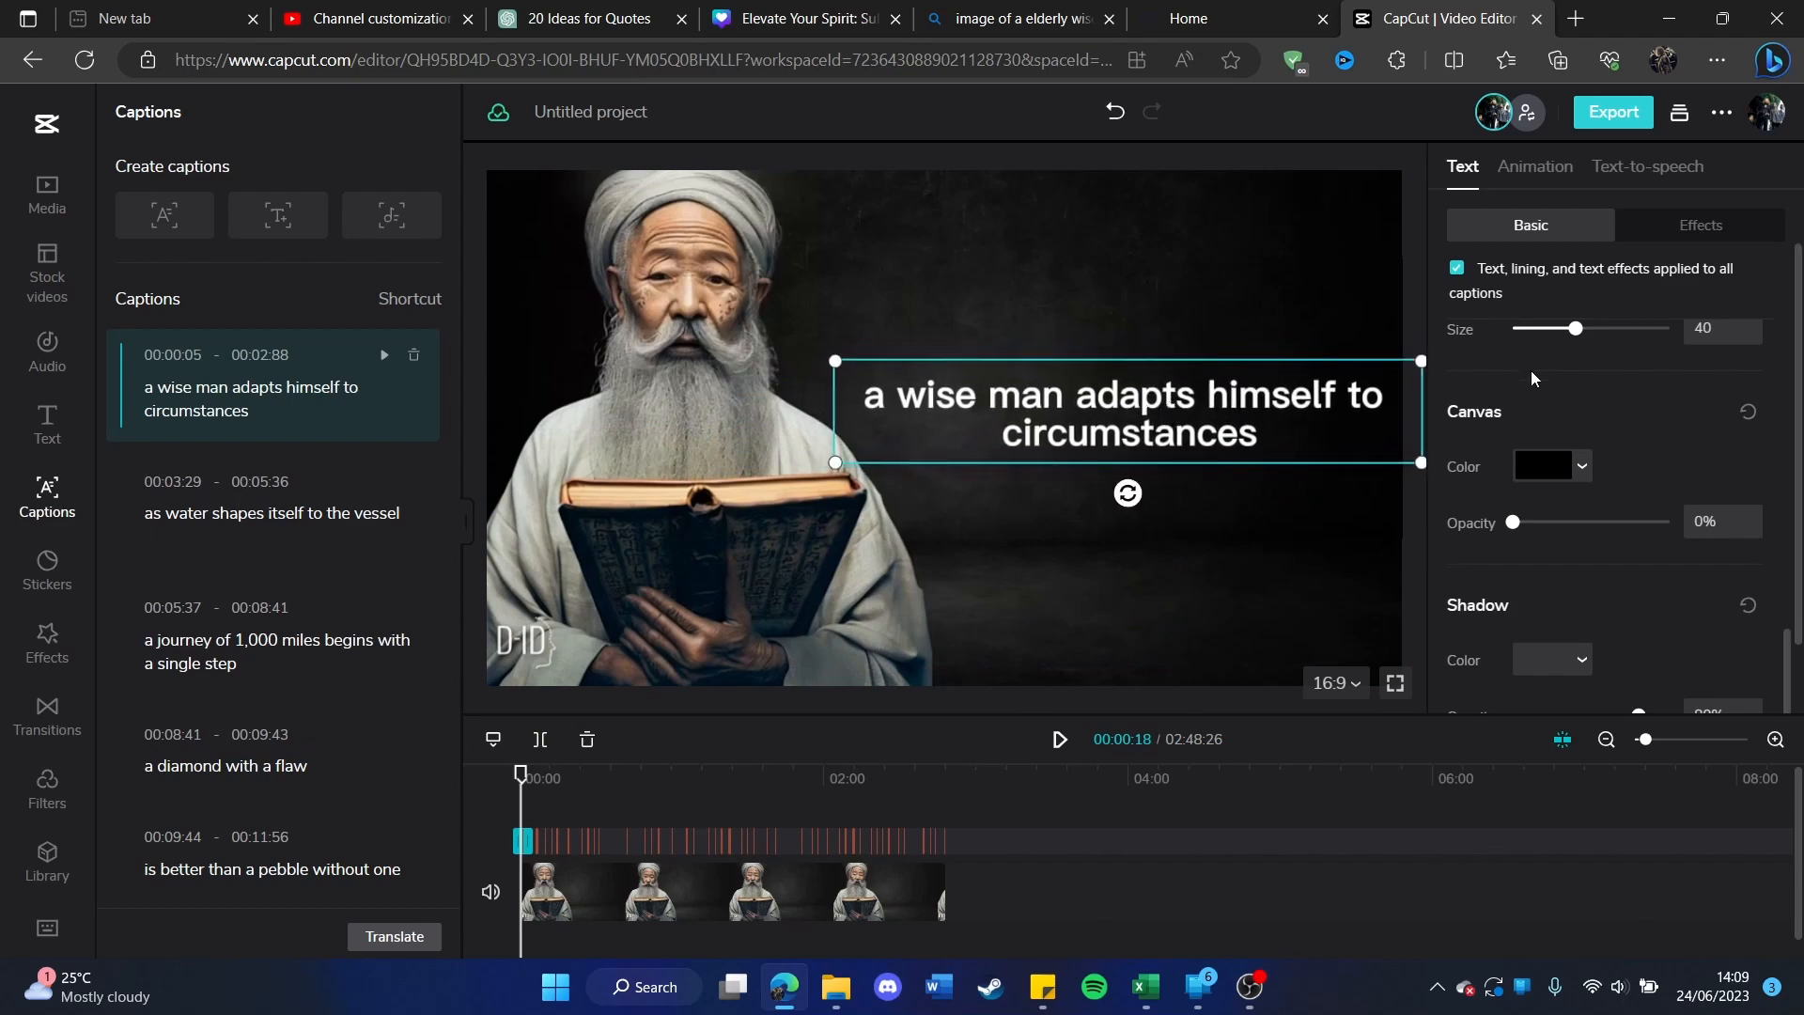
scroll(1532, 379, "up", 10)
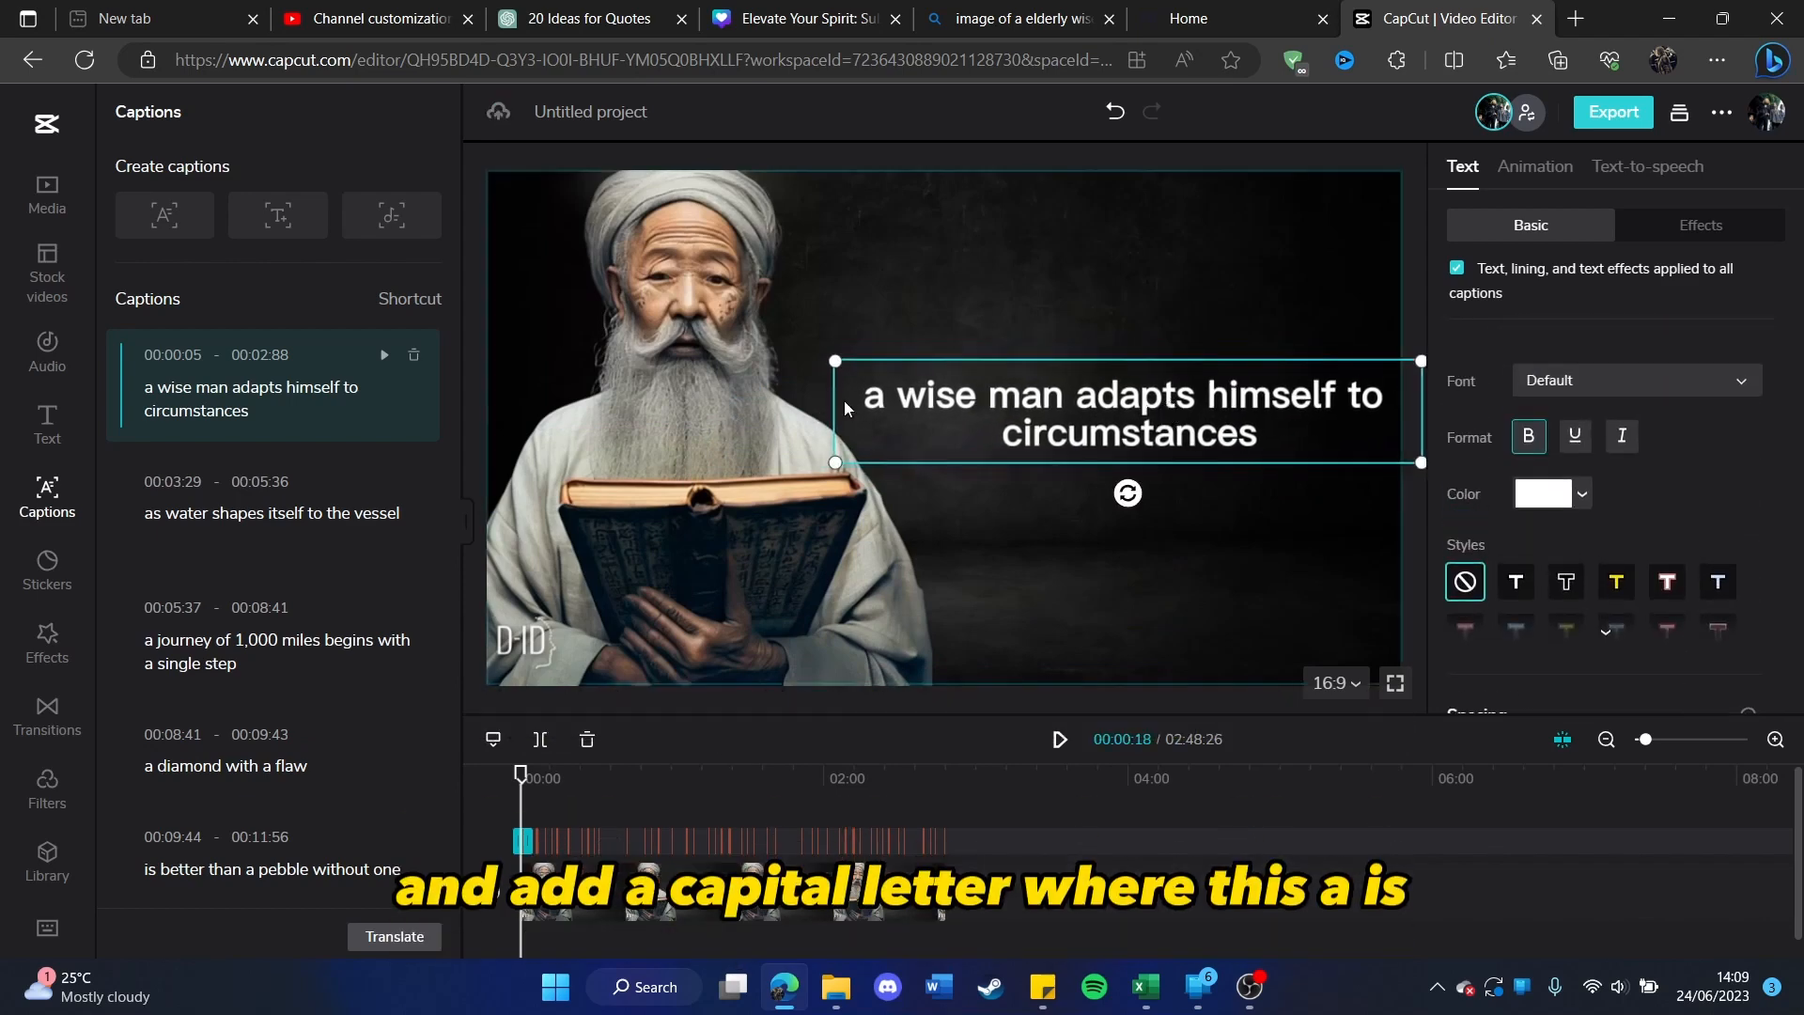
left_click(884, 403)
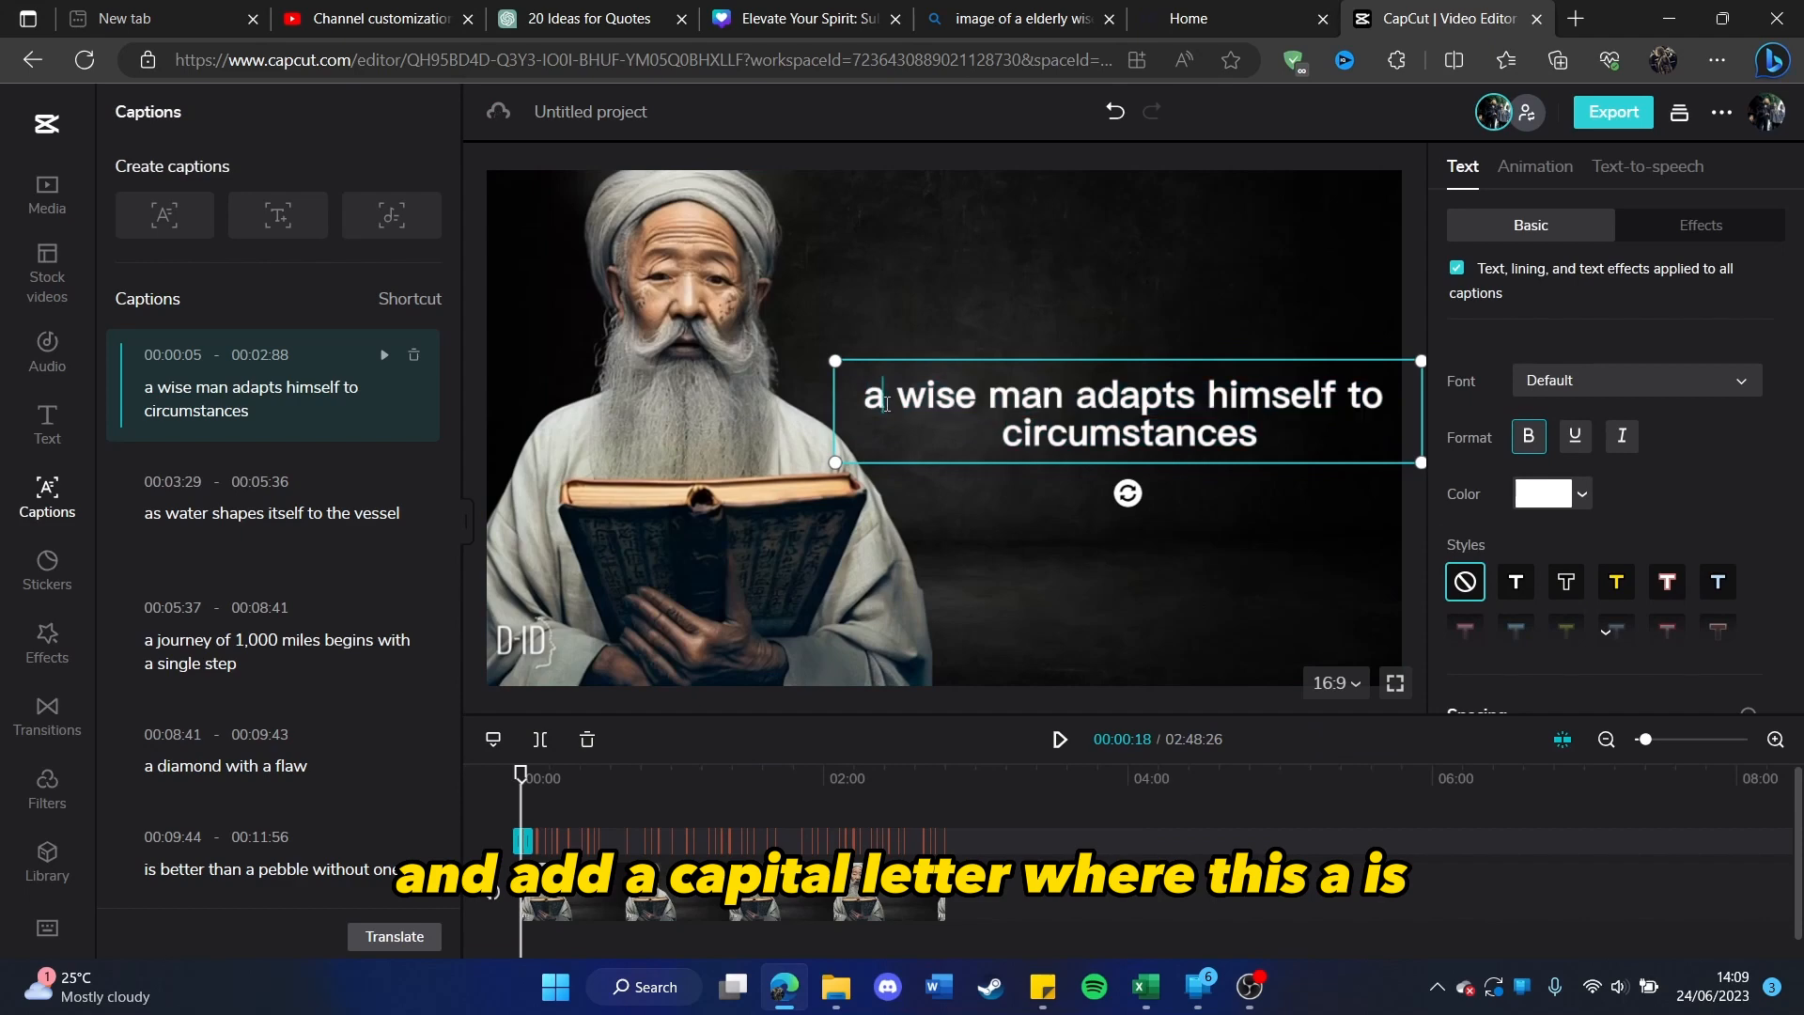
key("BackSpace")
type("A")
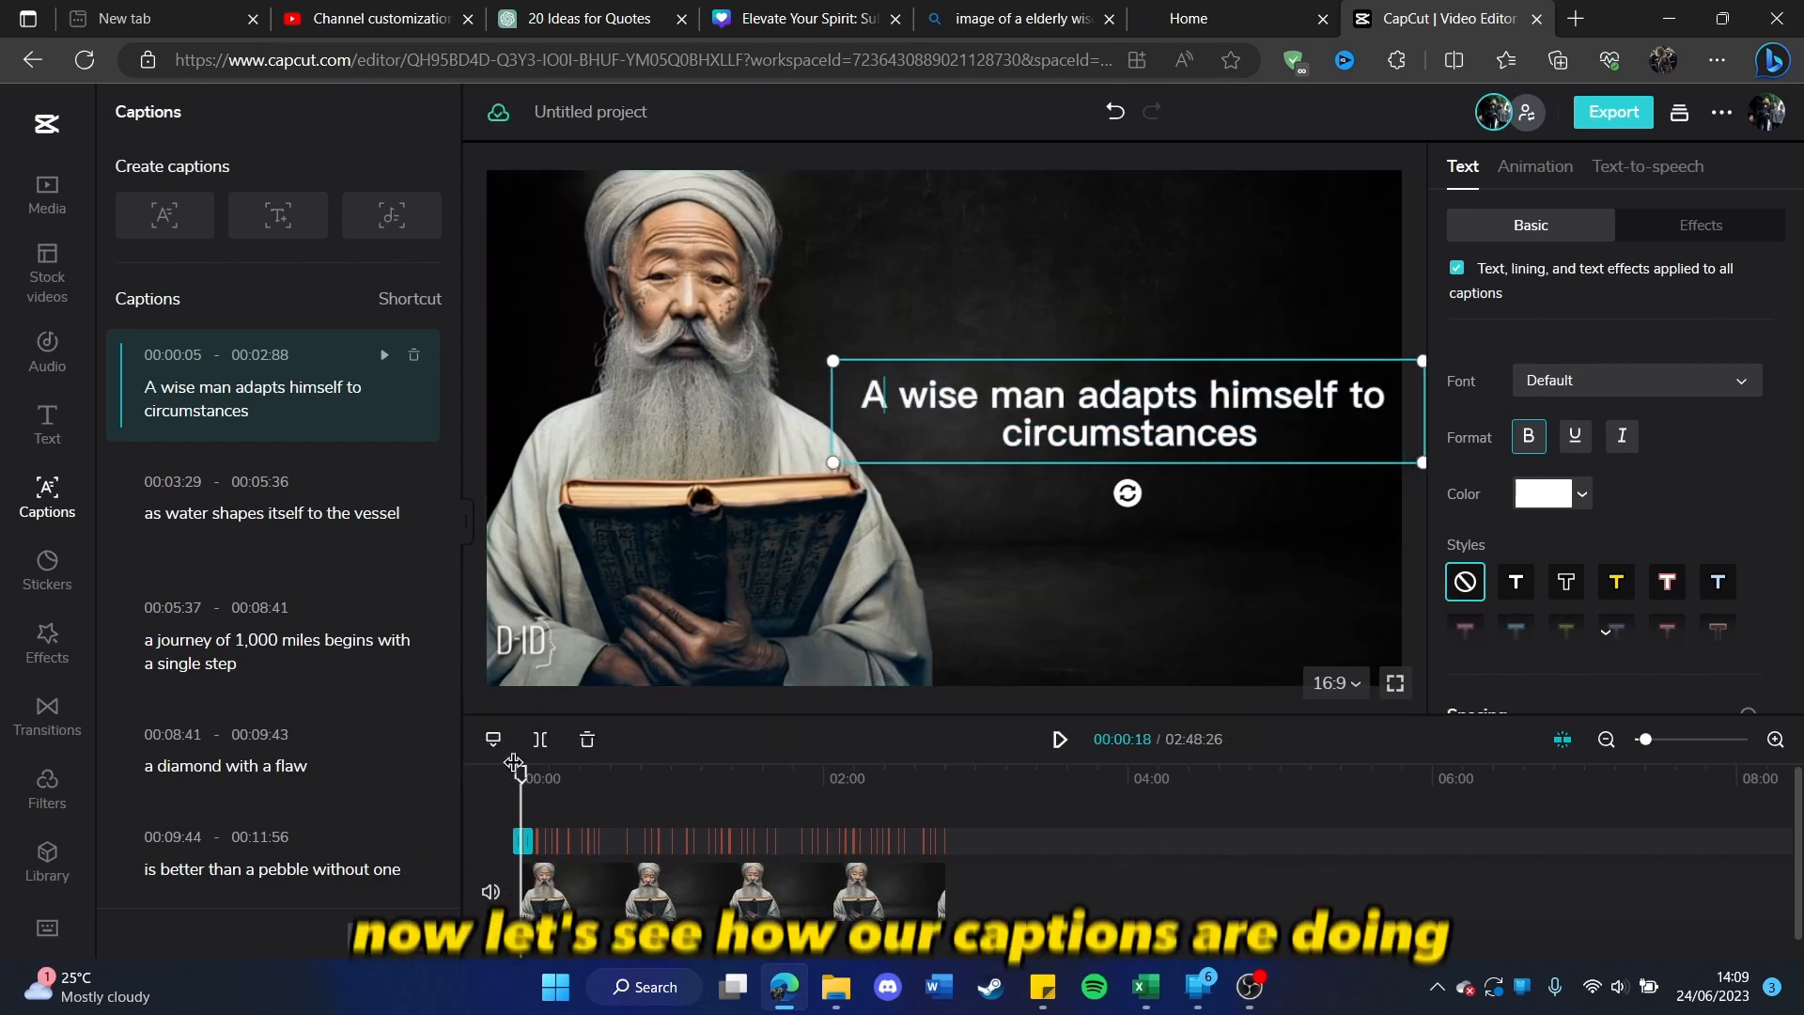
Step: Preview the captions from the start and shrink the "a journey of 1,000 miles" caption until it fits within the frame
left_click(531, 796)
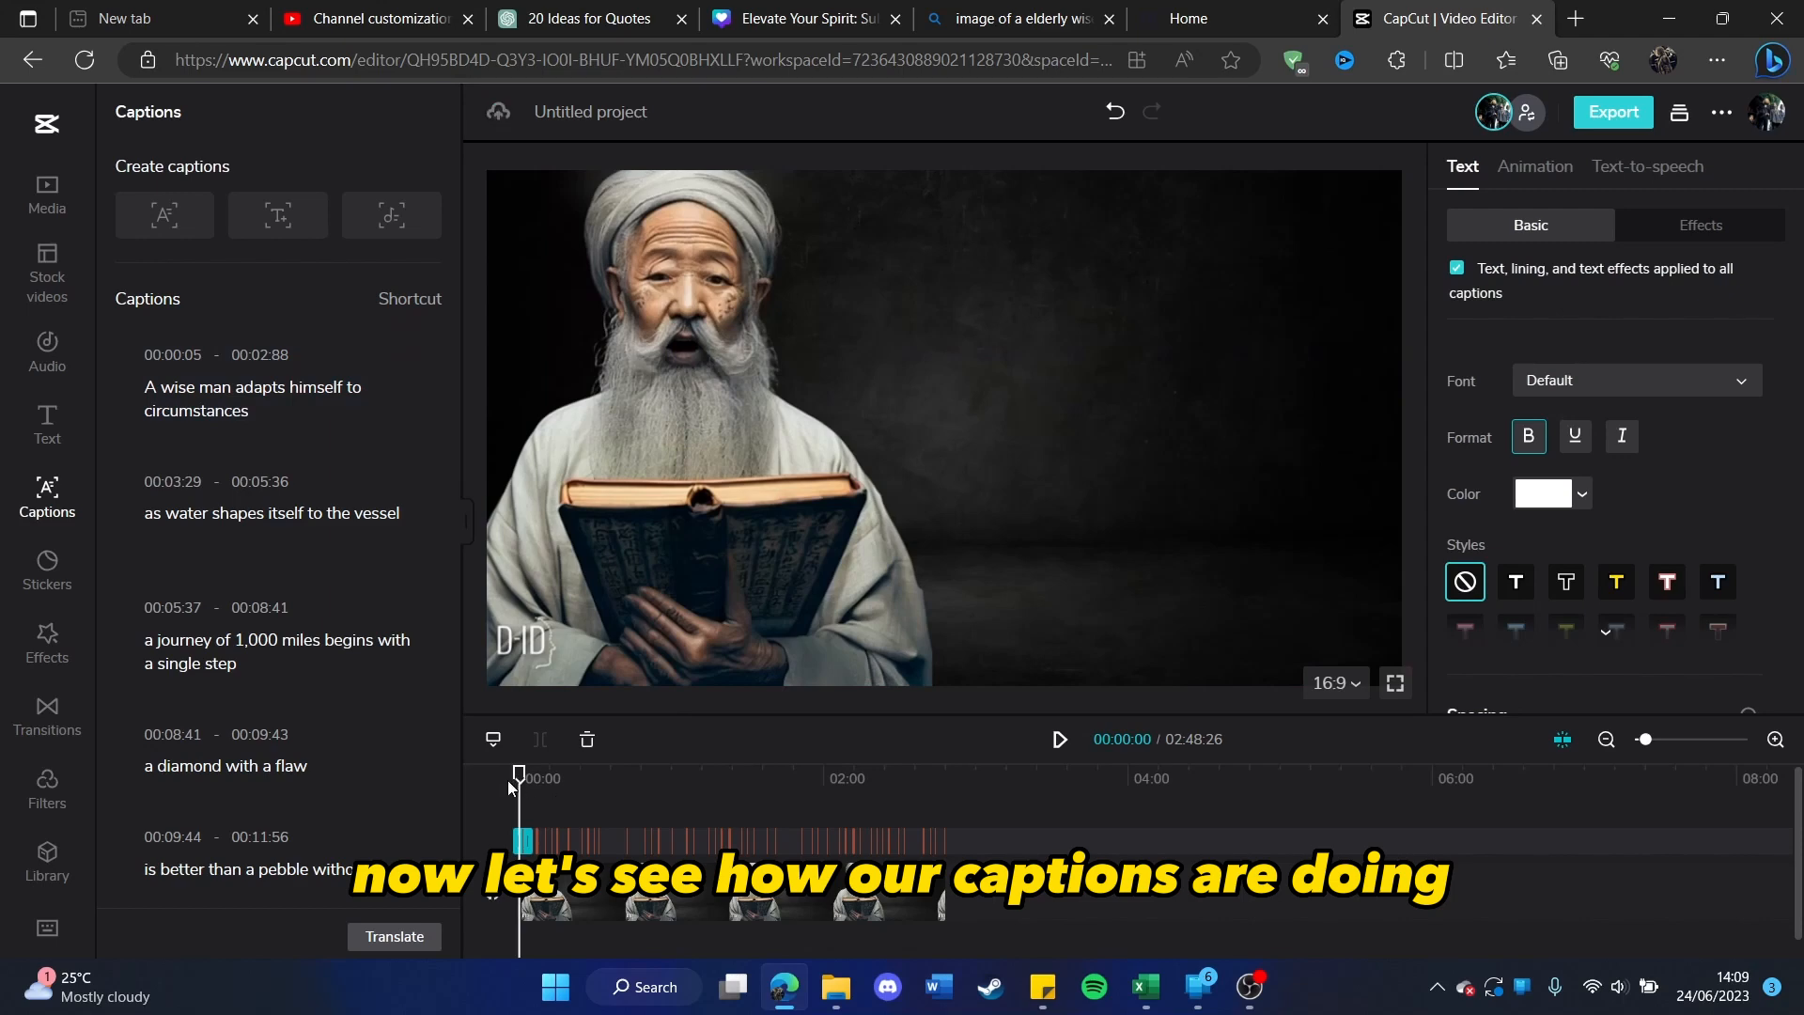
key("space")
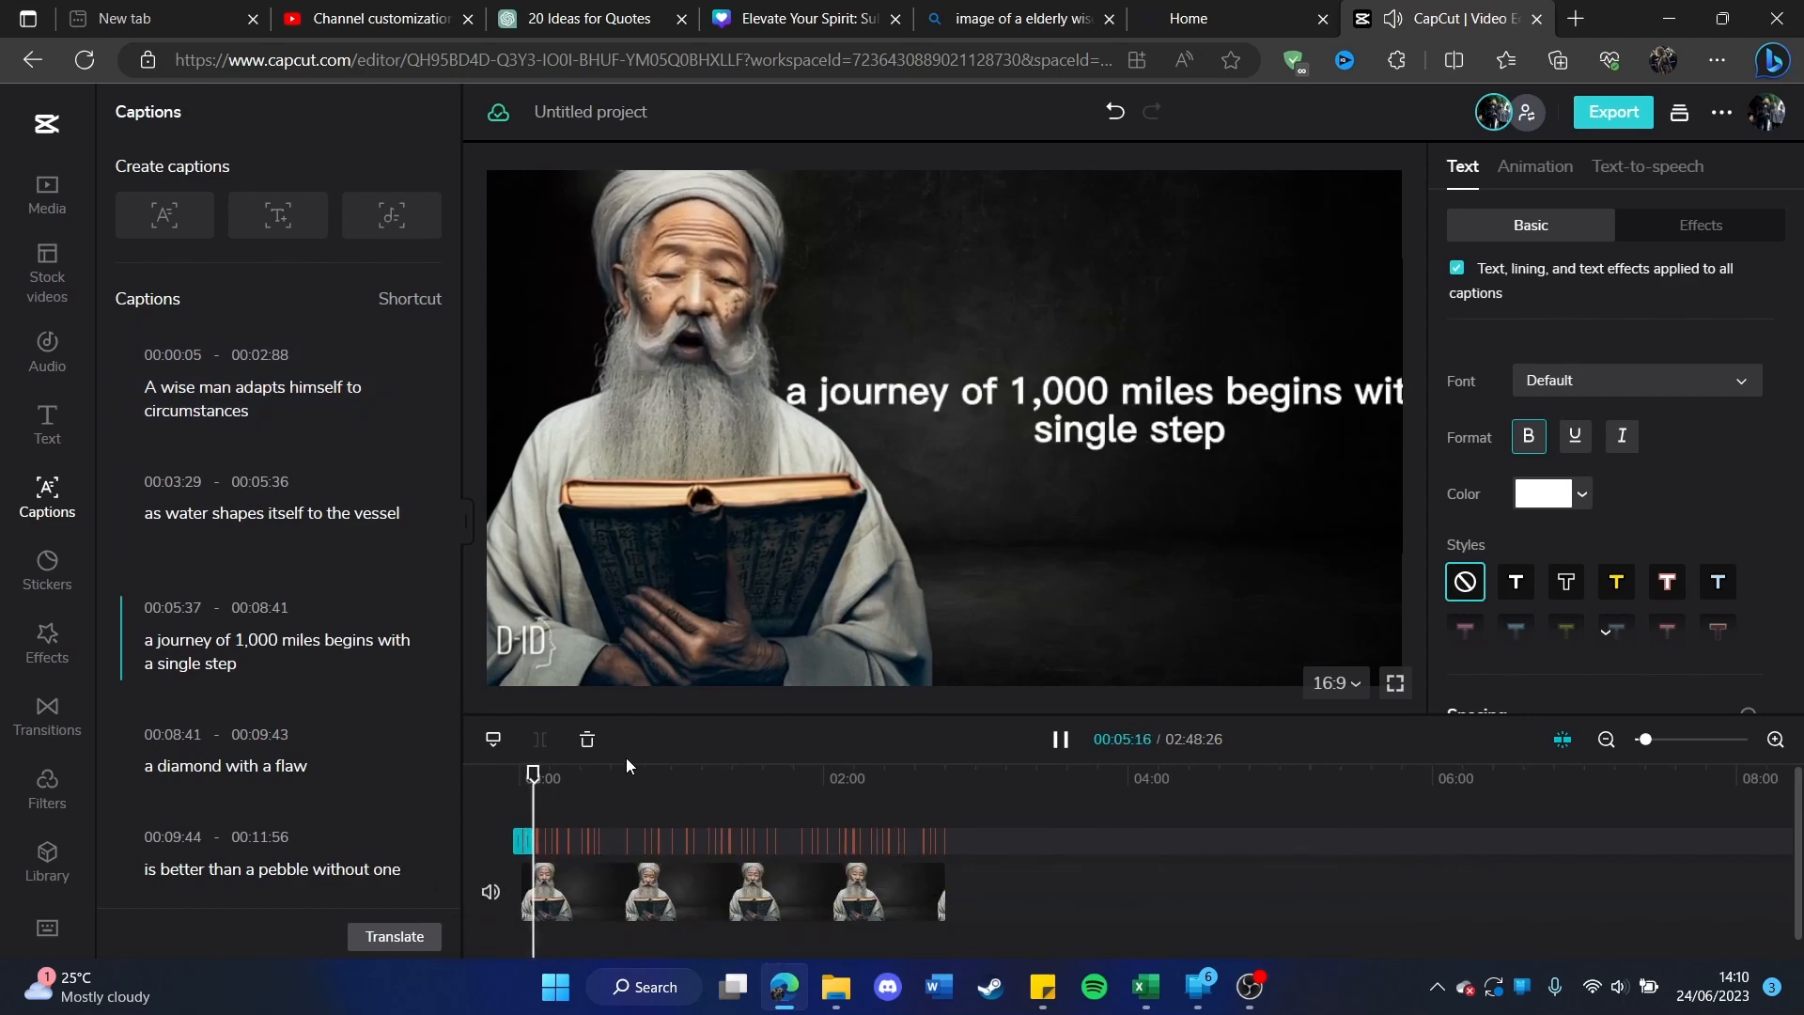
key("space")
left_click(751, 374)
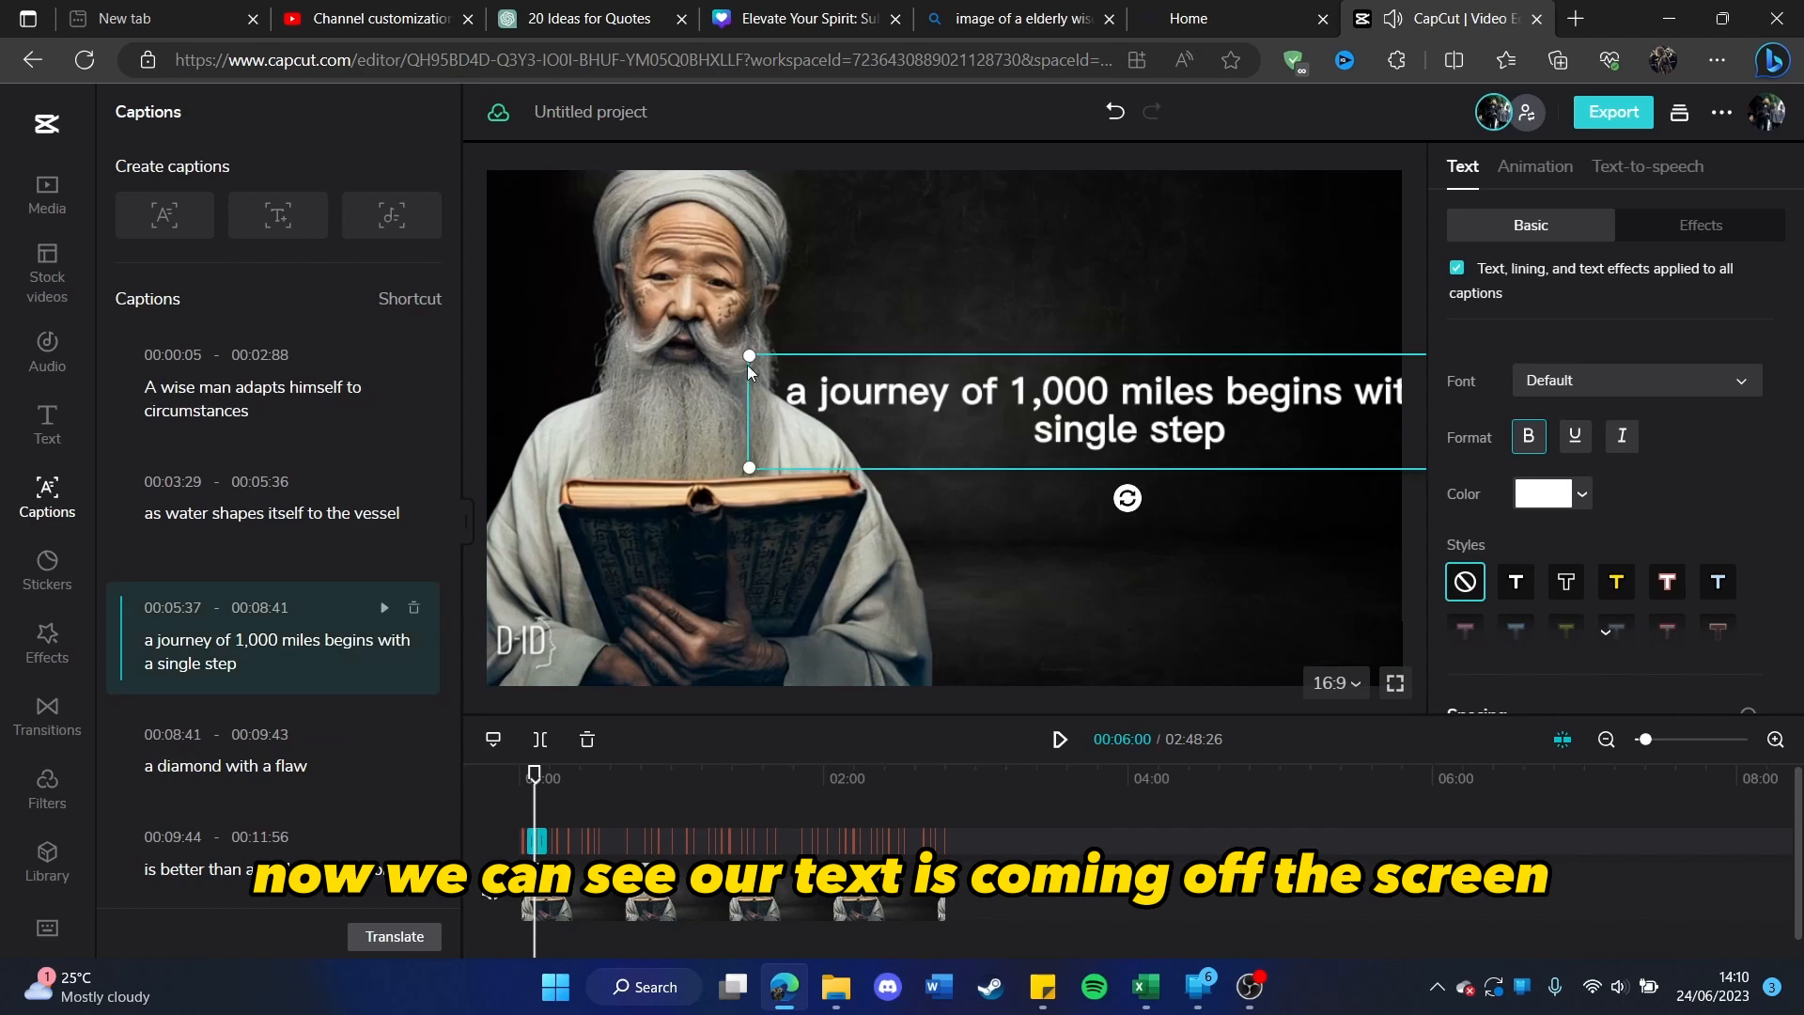
left_click_drag(748, 355, 815, 365)
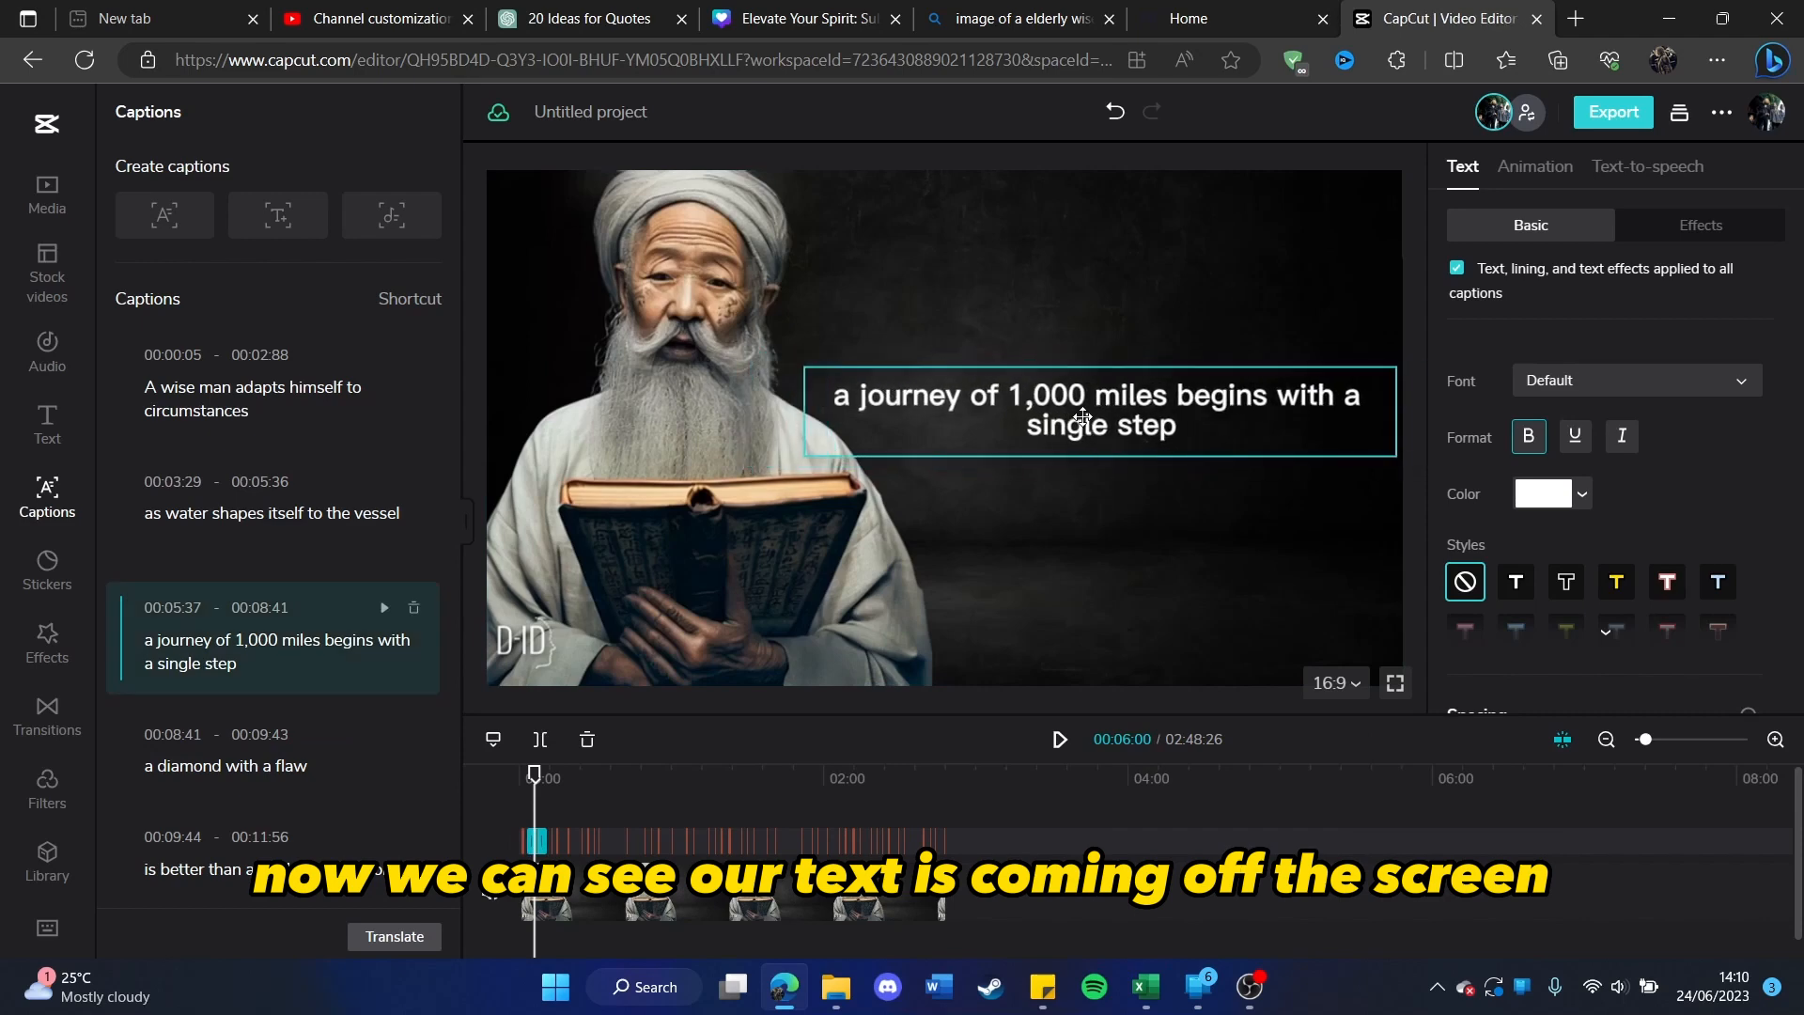
left_click(1093, 413)
Step: Play the video again from the beginning to check the size and placement of the captions
left_click_drag(535, 773, 519, 778)
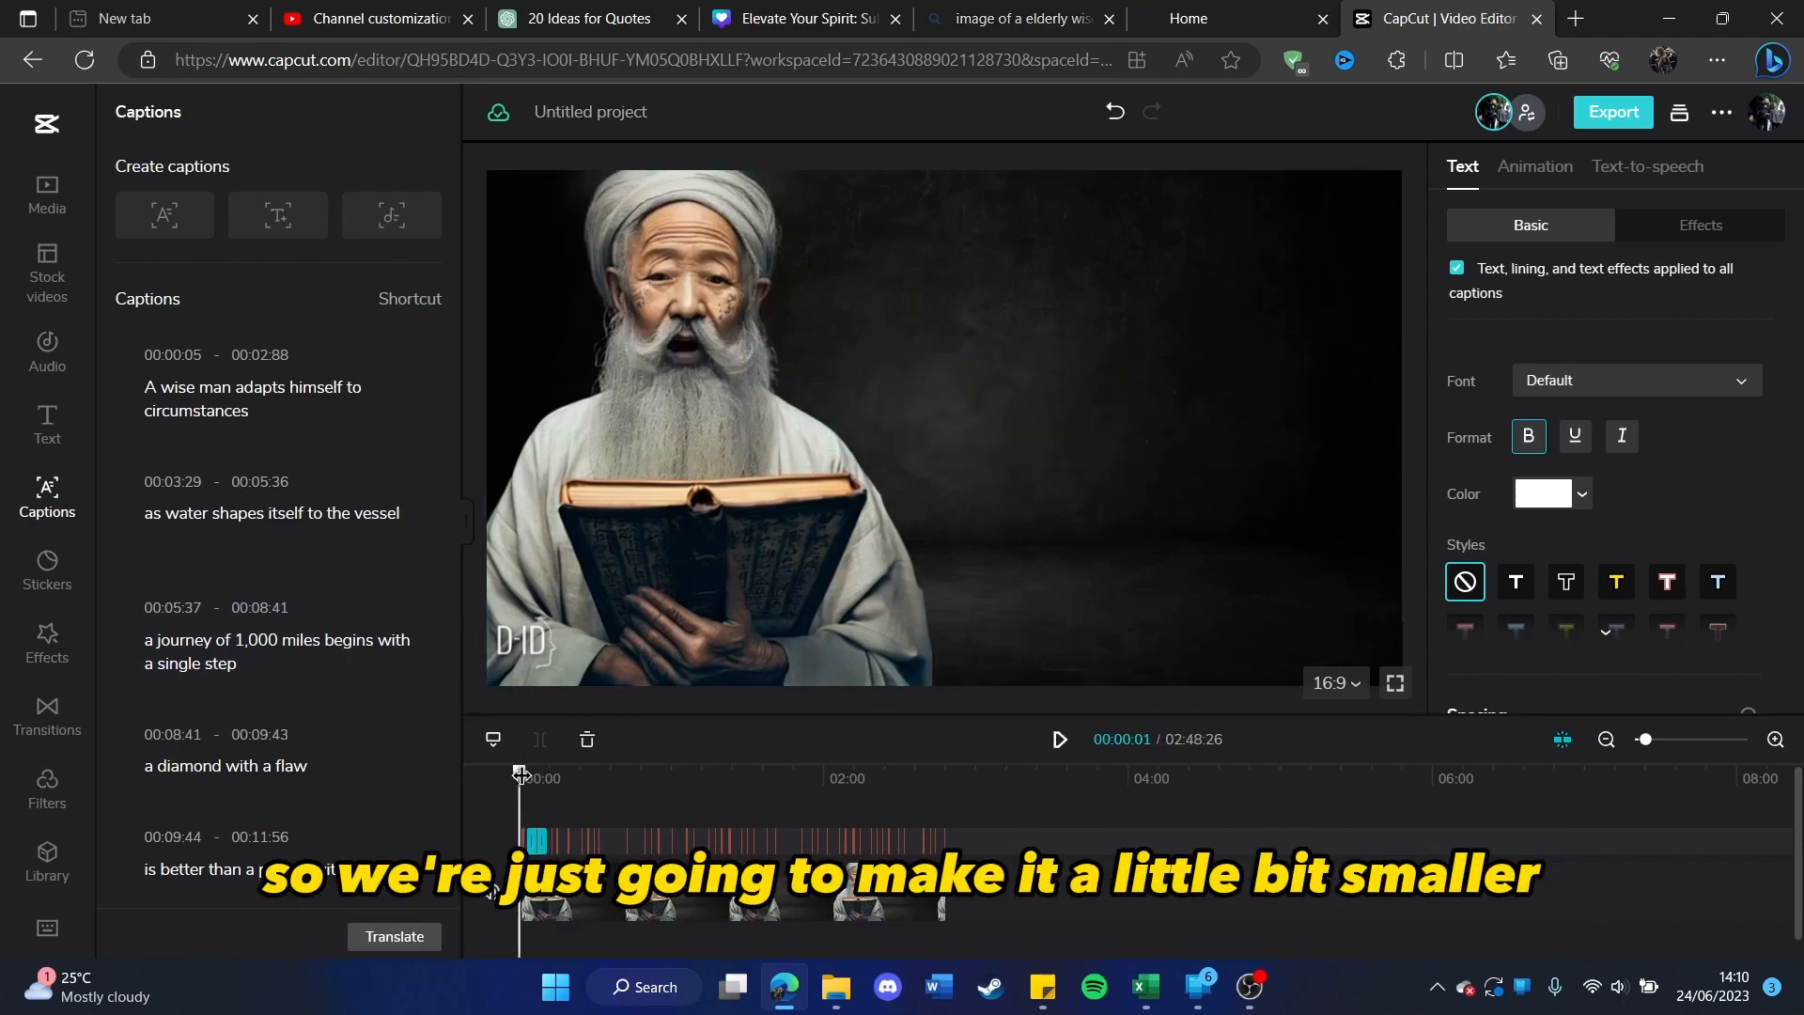
key("space")
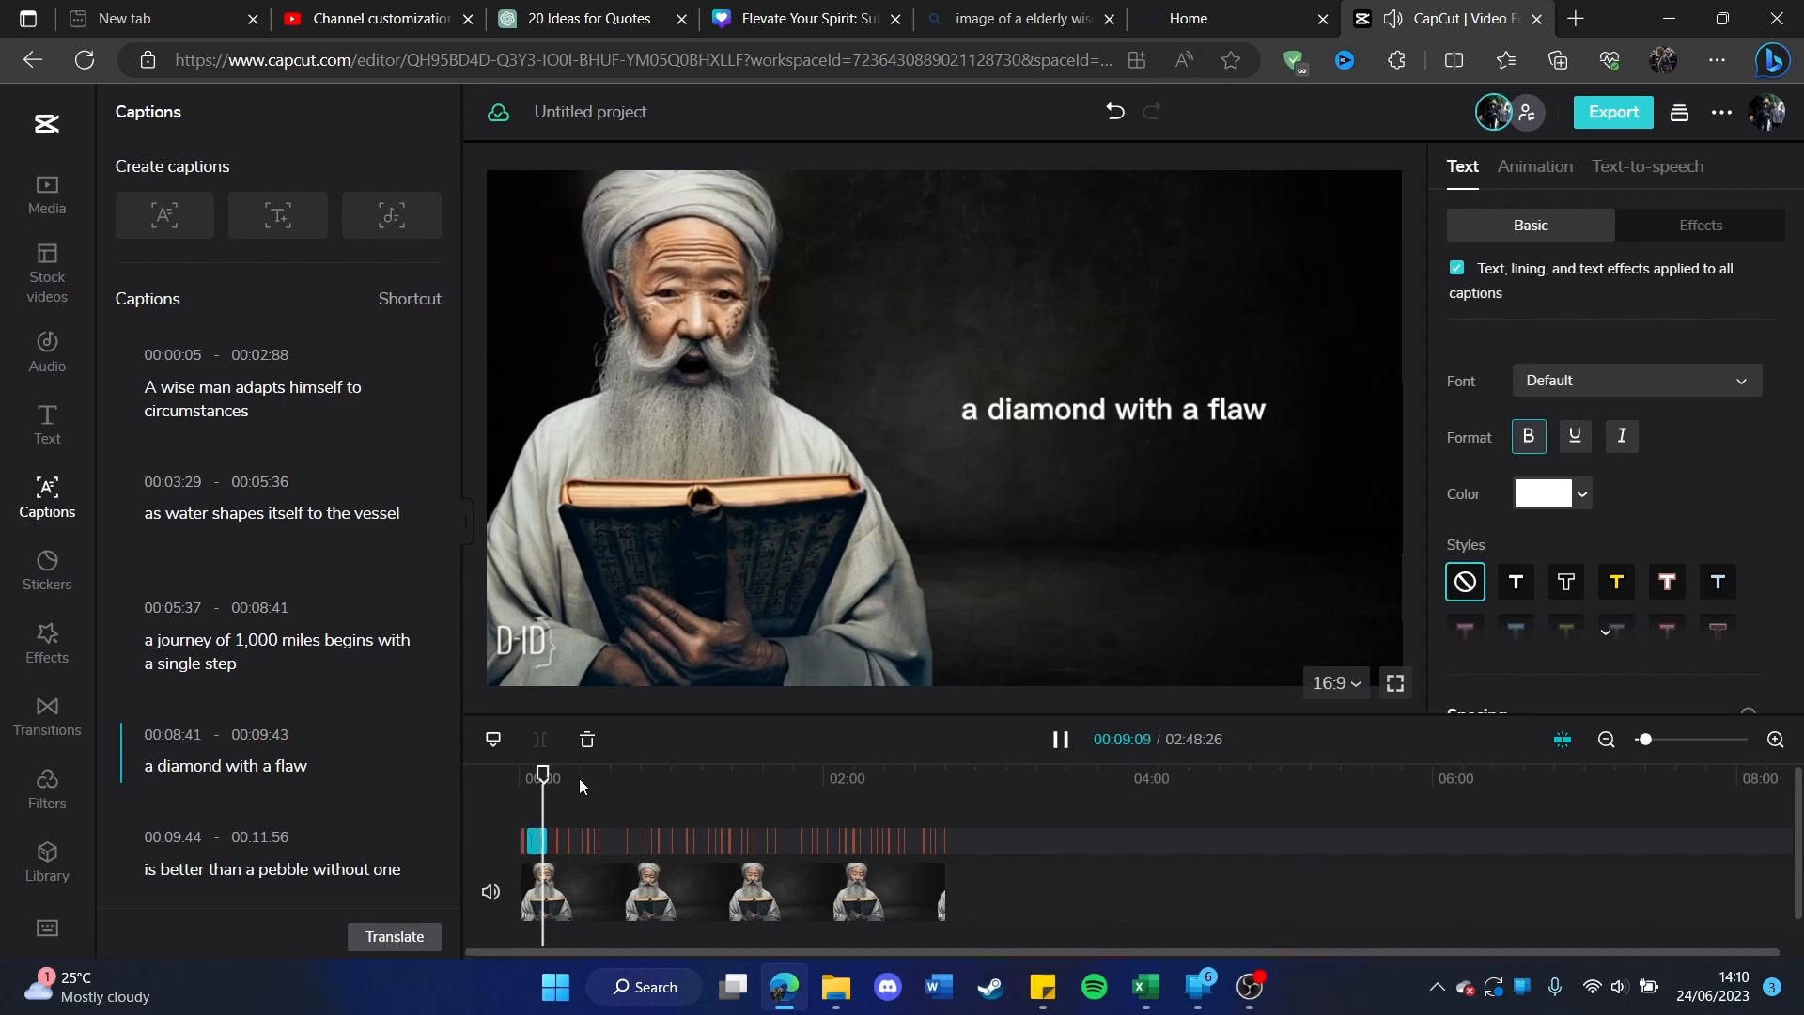
key("space")
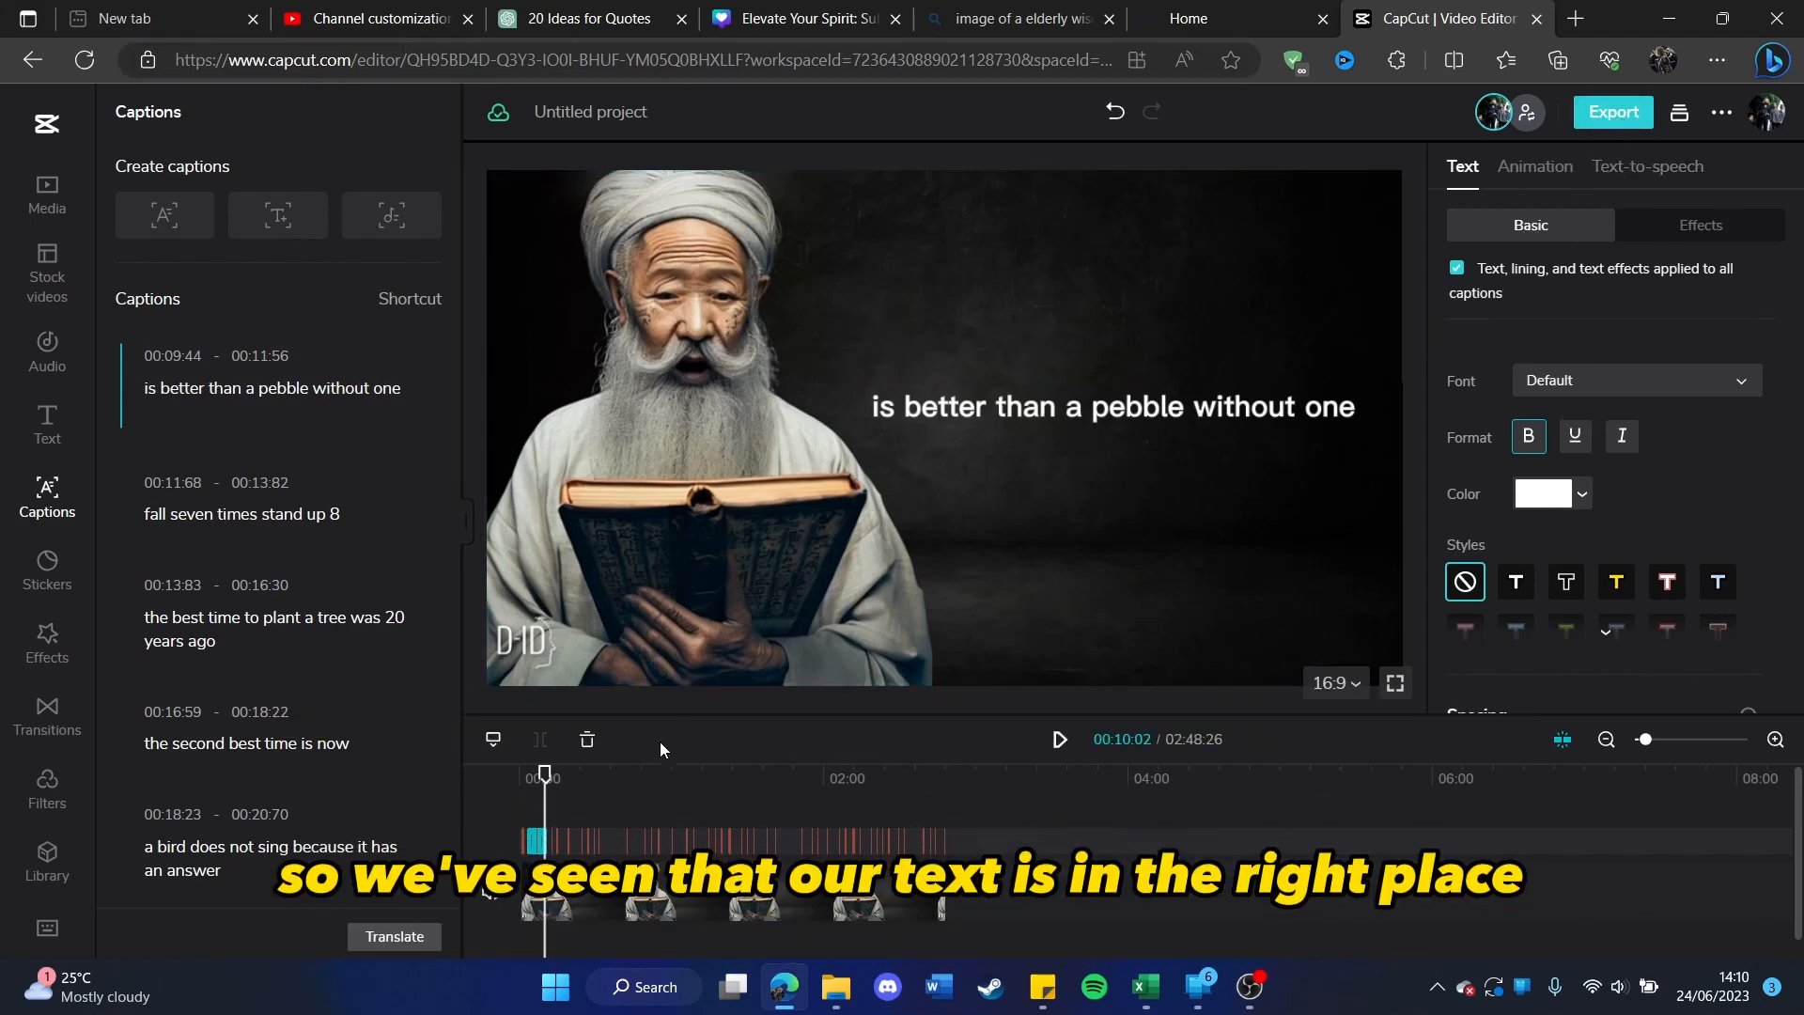
mouse_move(545, 773)
left_mouse_down()
mouse_move(625, 775)
mouse_move(565, 776)
left_mouse_up()
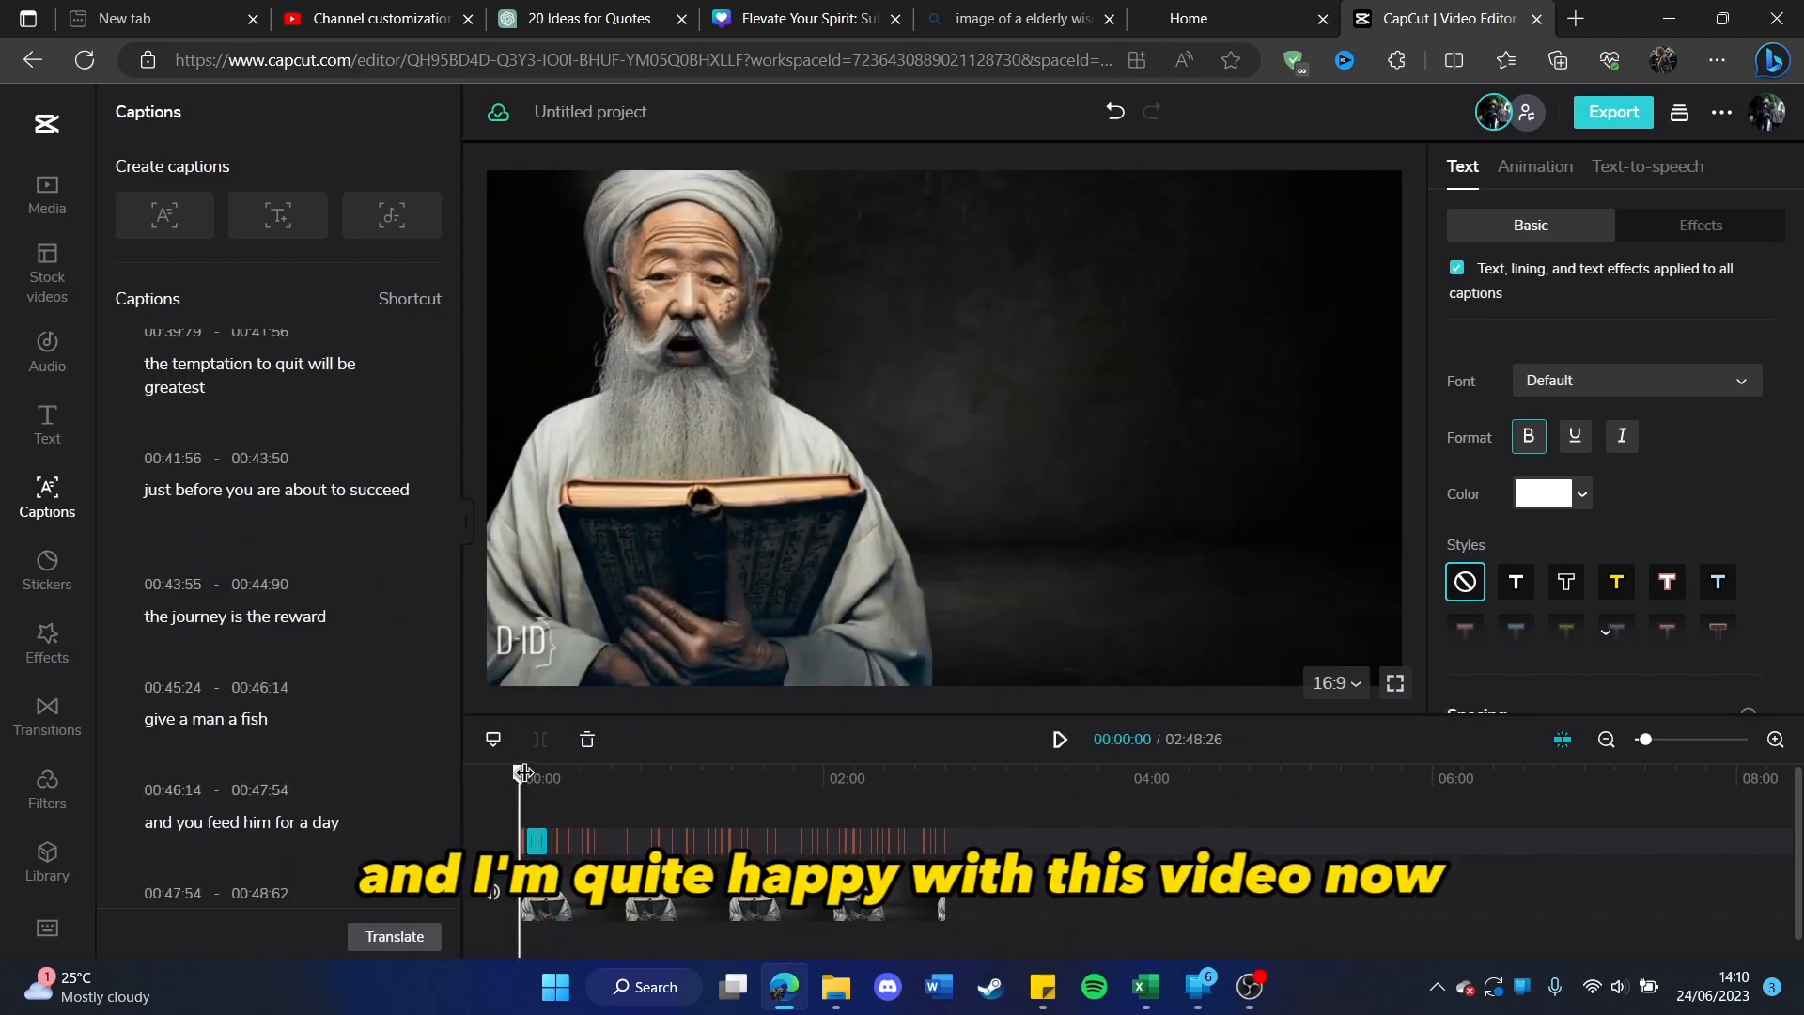
left_click(550, 782)
Step: Export the captioned video as quotes.mp4 in 1080P and download it
left_click(1588, 122)
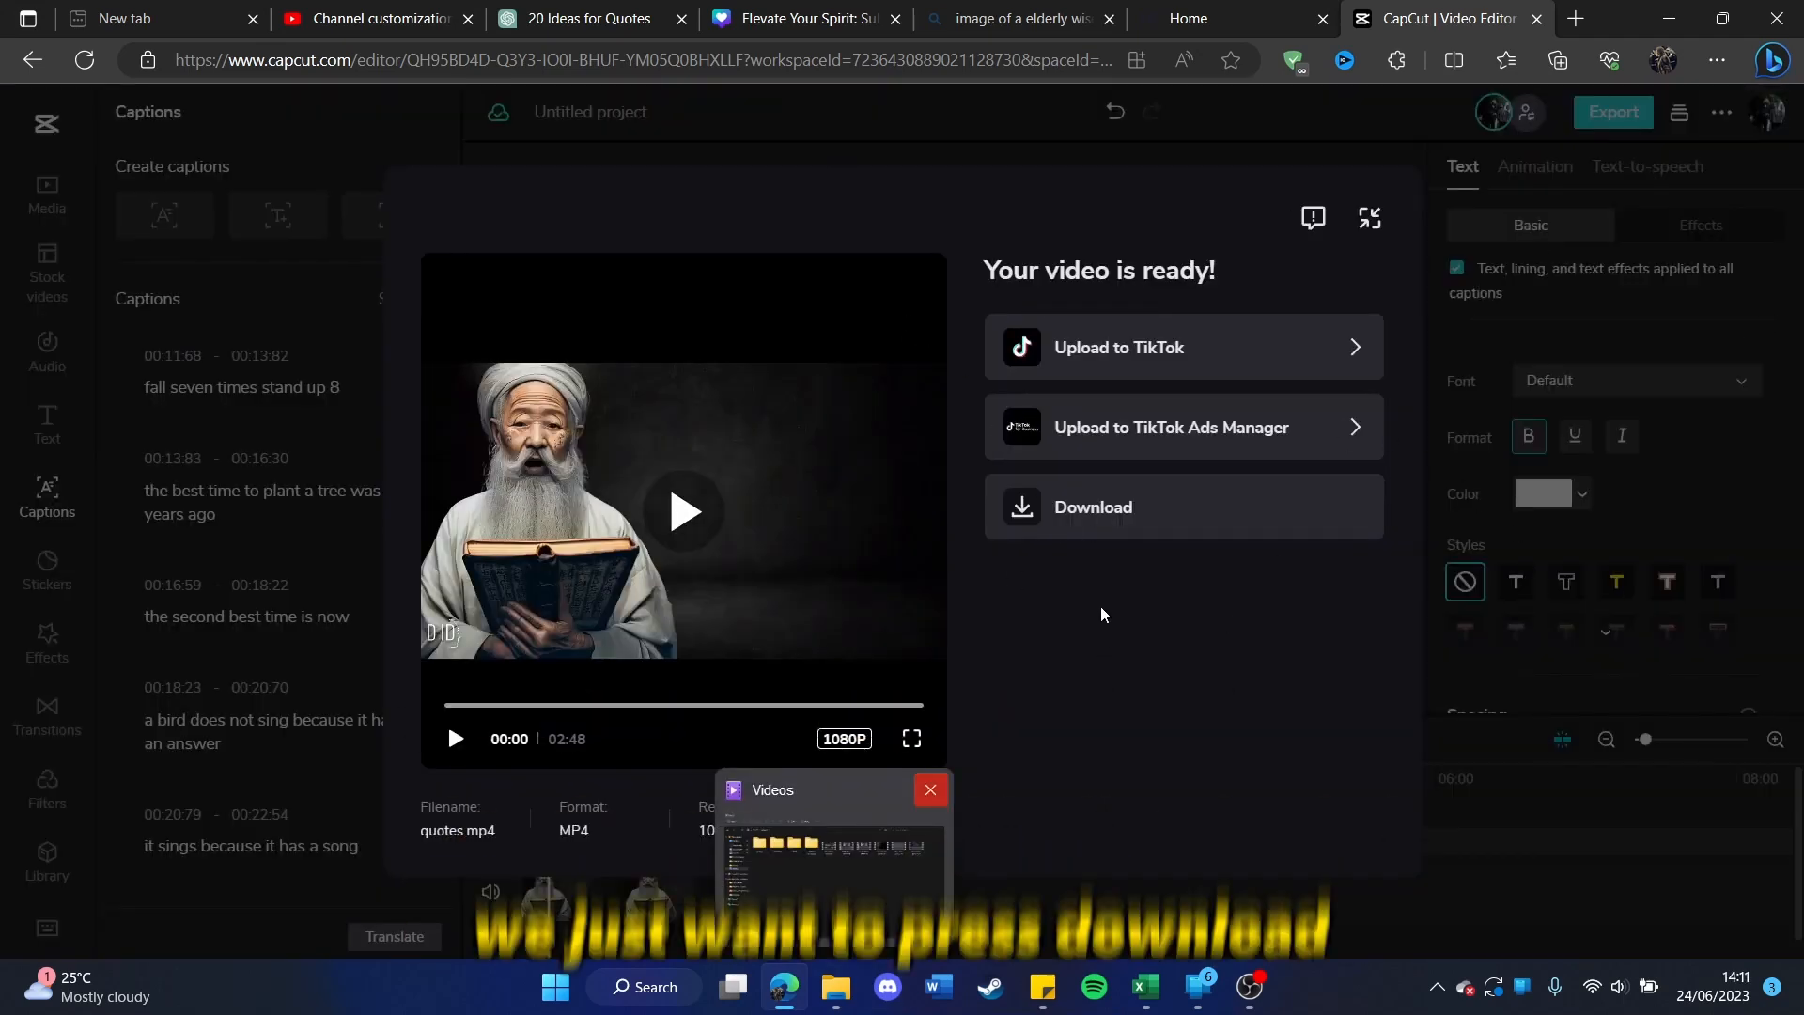
left_click(1085, 512)
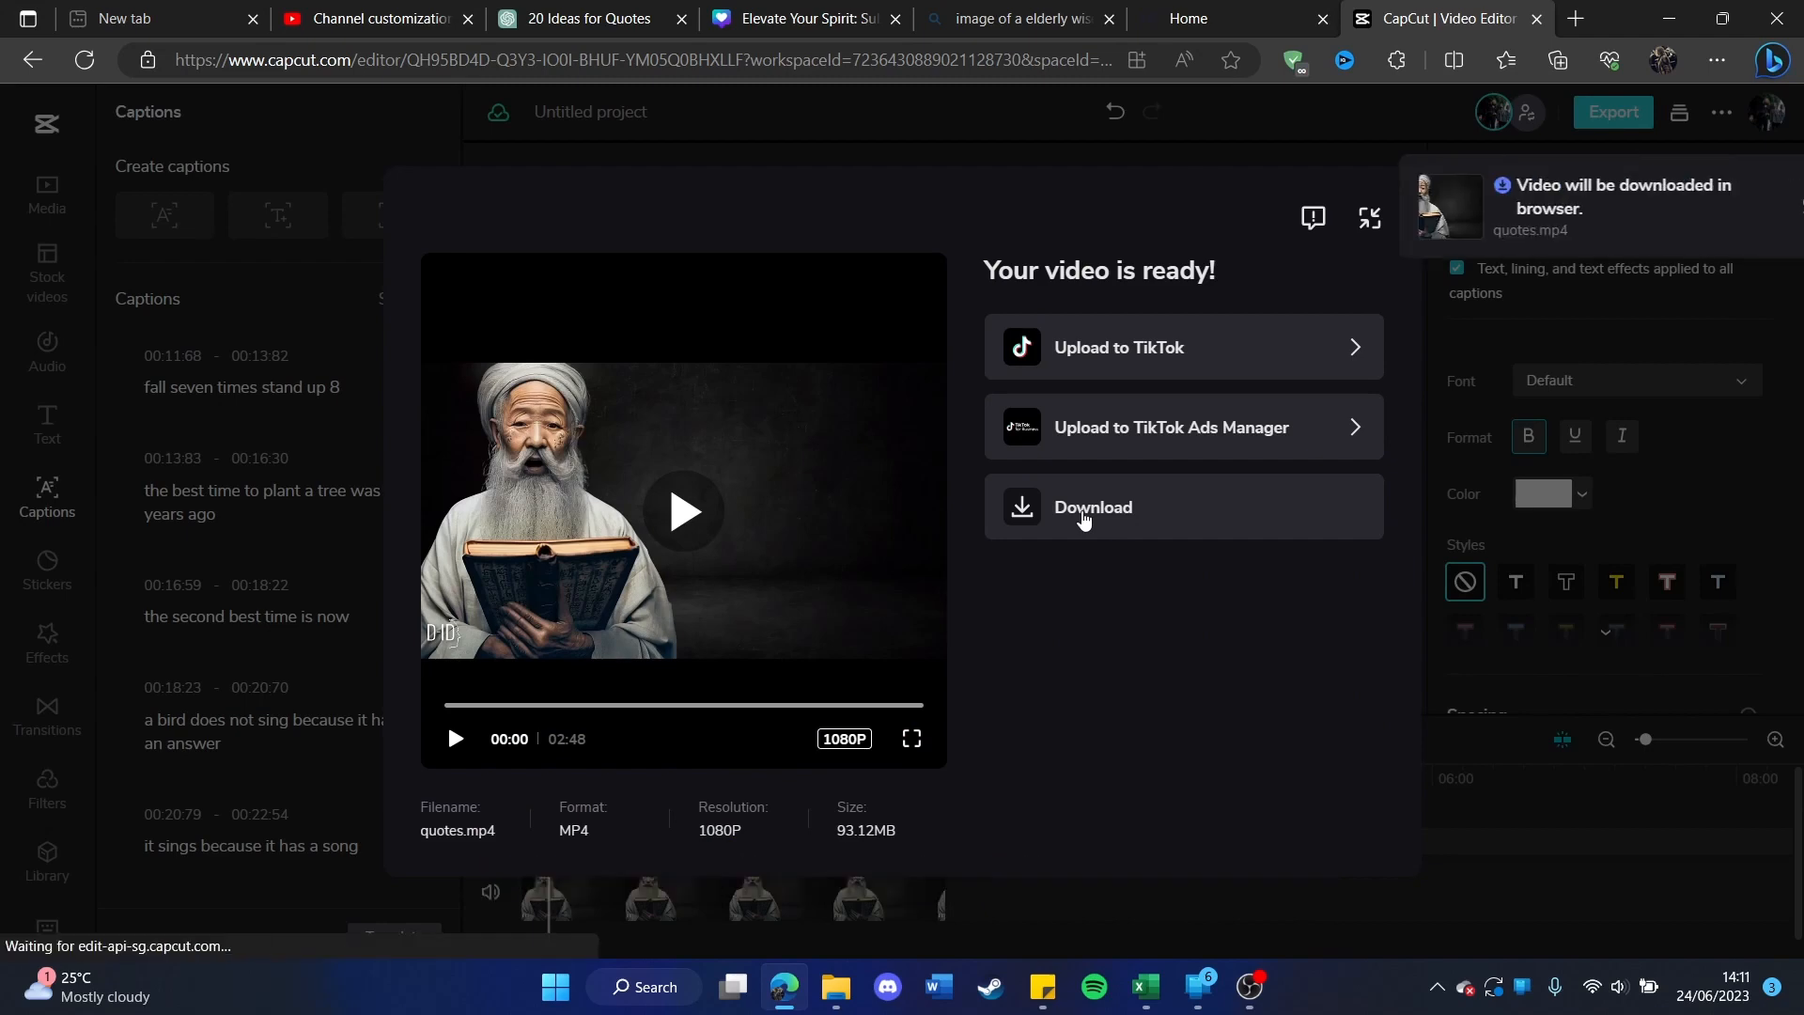
left_click(1064, 644)
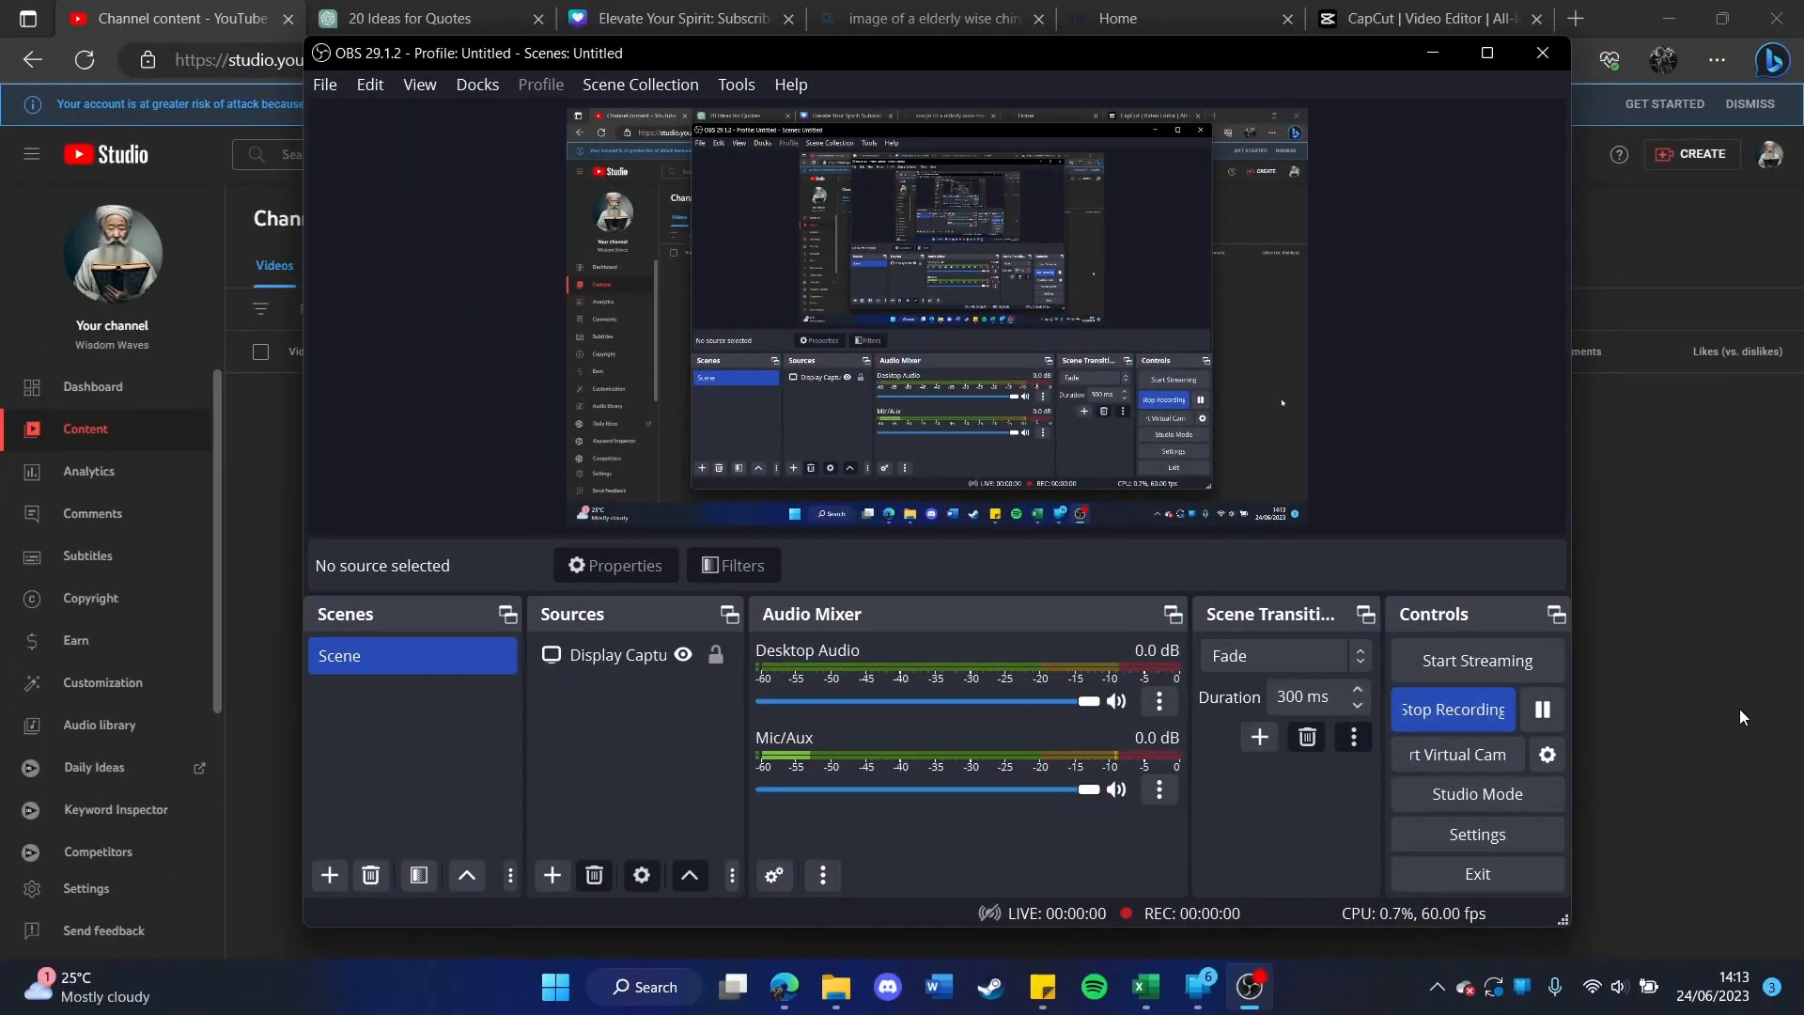
left_click(1740, 711)
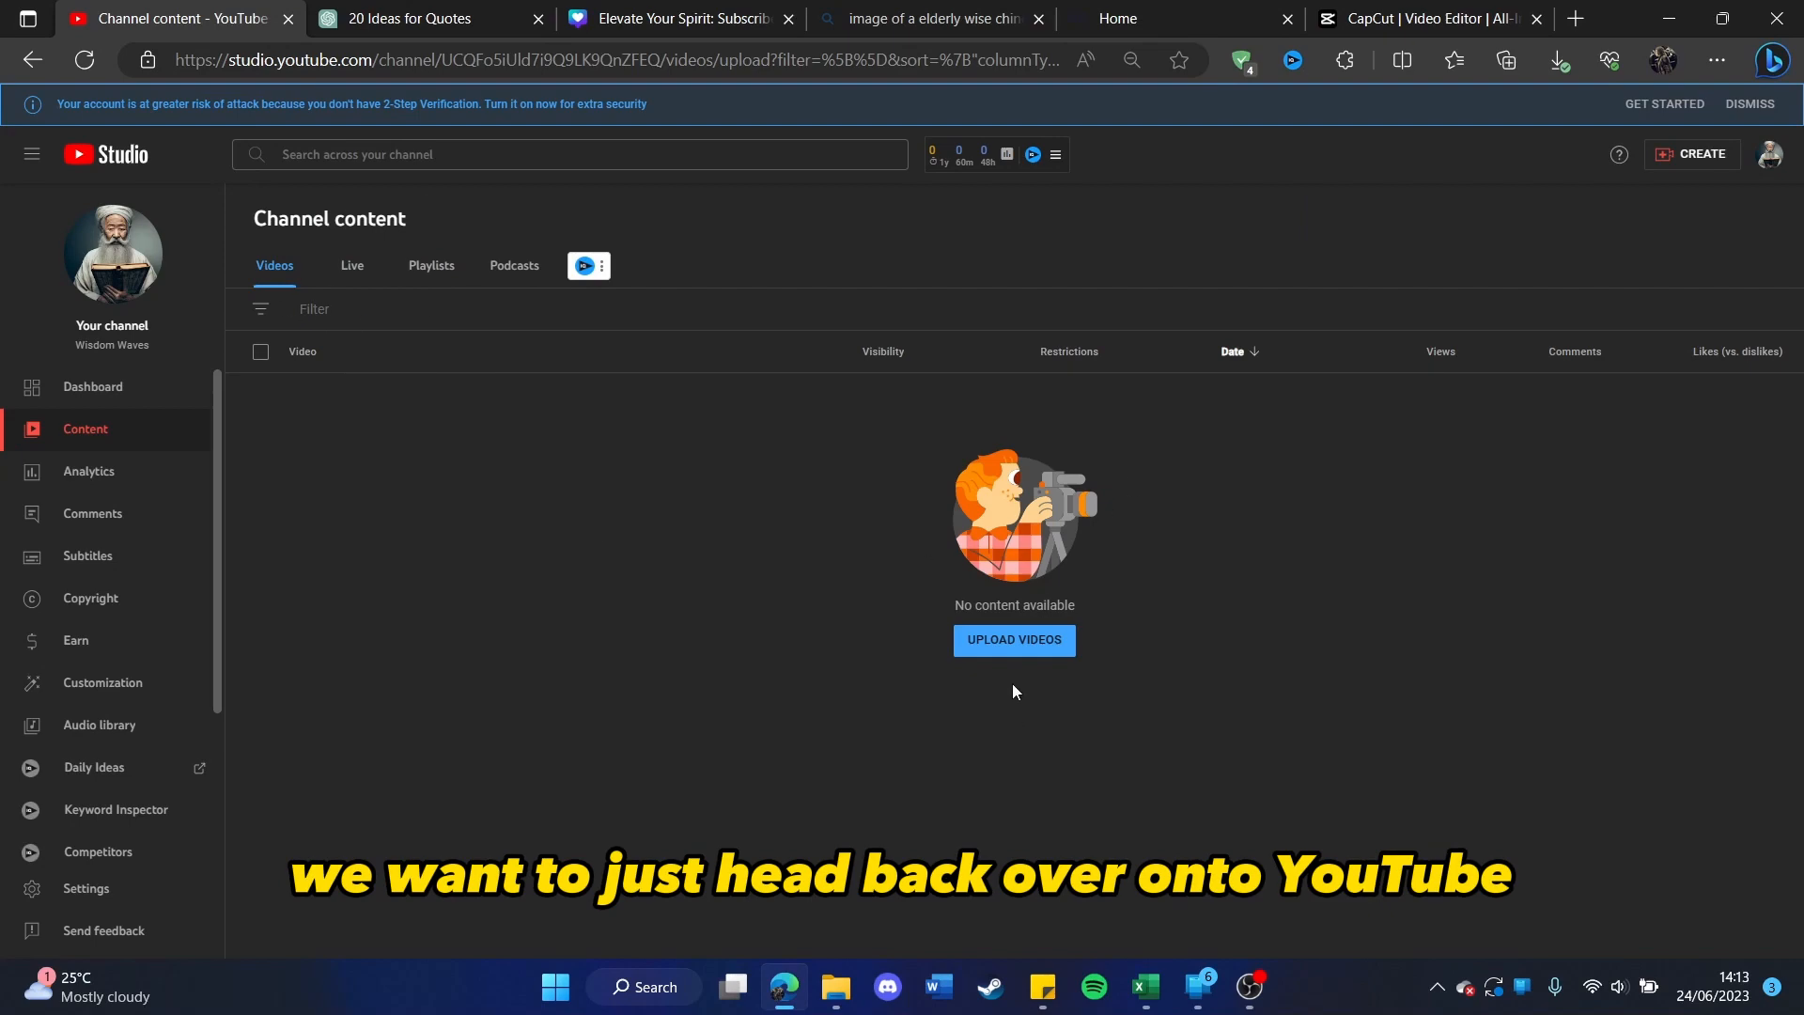
left_click(1031, 645)
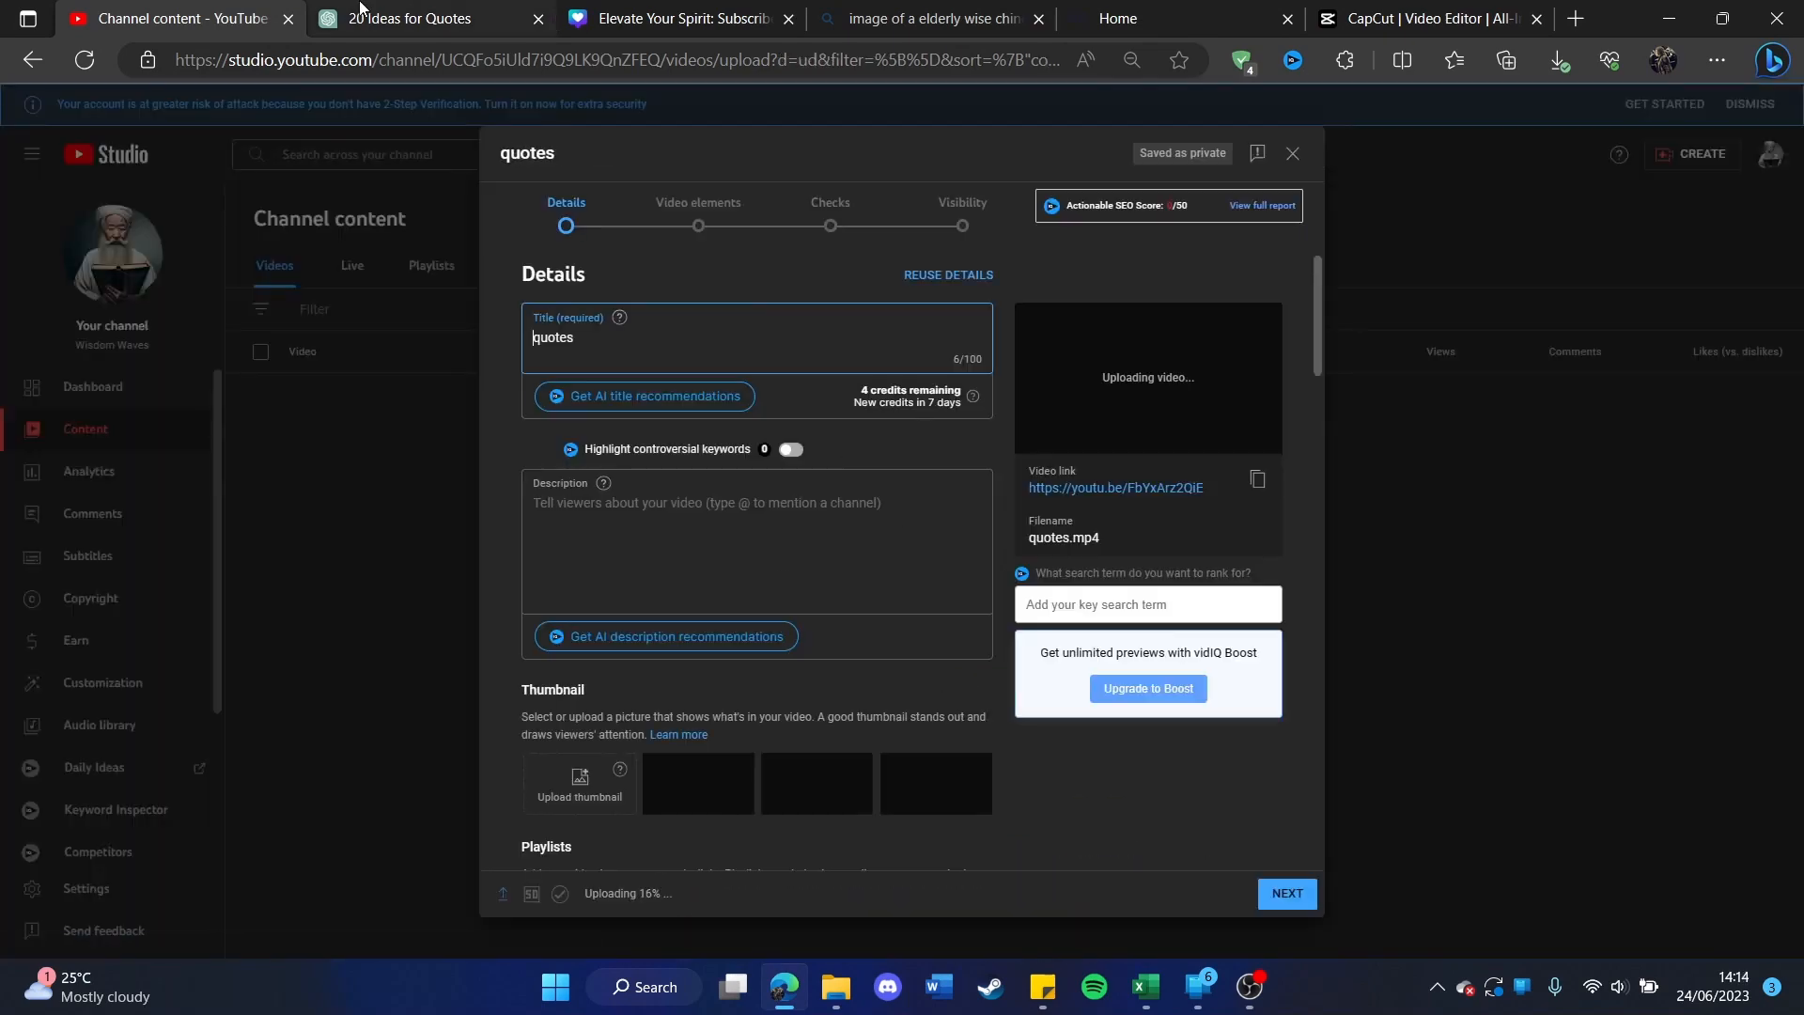
Step: Switch to ChatGPT and send the prompt "Create 10 titles for a youtube video about inspirational chinese quotes and idioms"
left_click(413, 19)
scroll(706, 399, "down", 7)
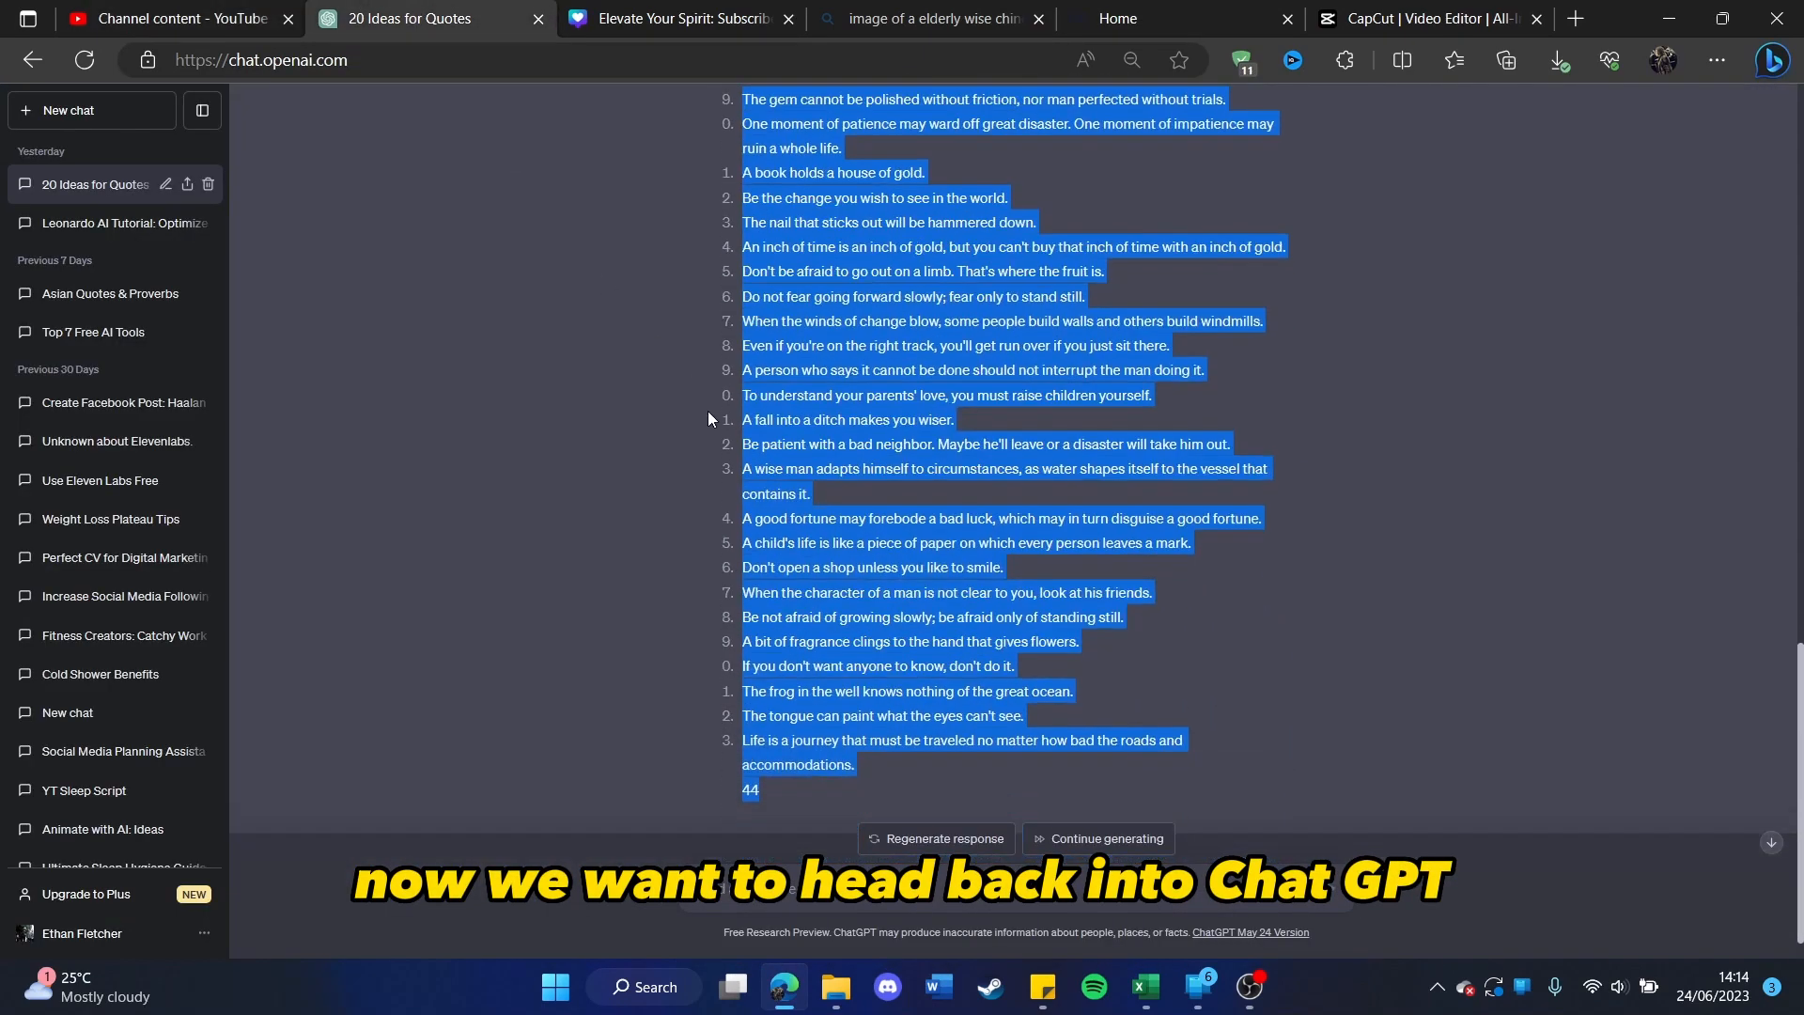
left_click(939, 888)
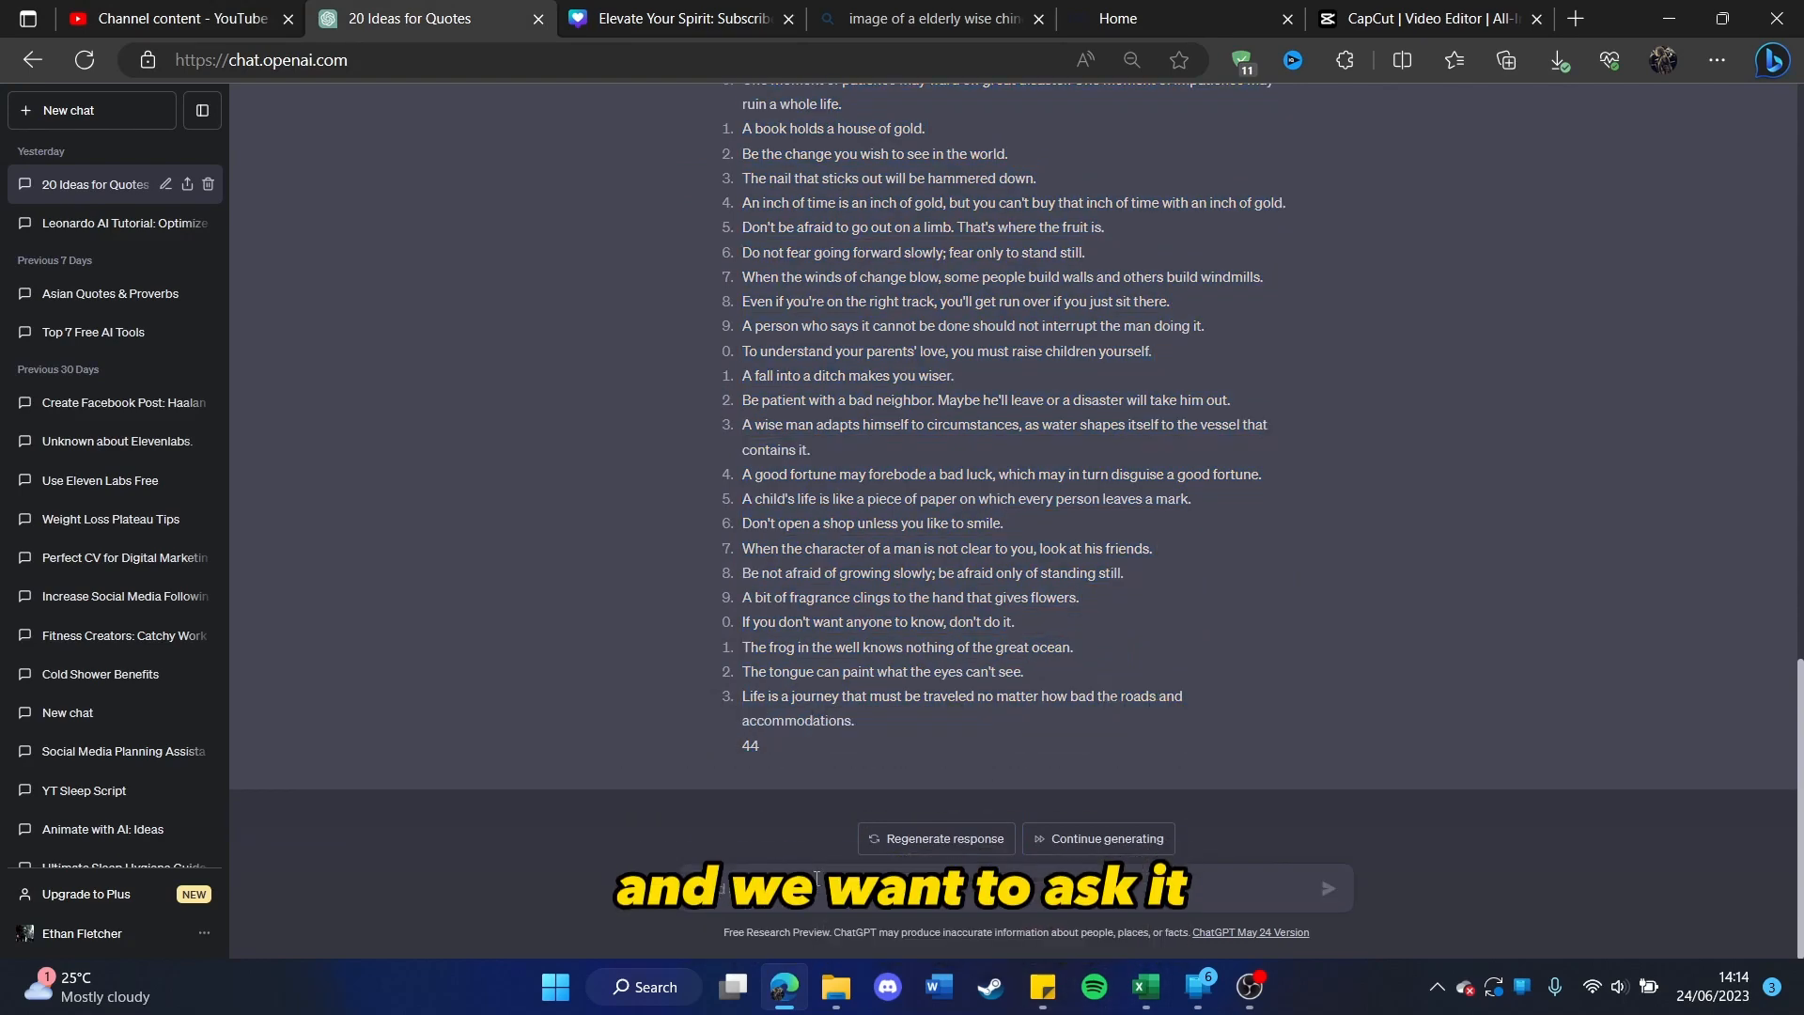
type("Create 10 titles for a youtube video about inspirational chinese quotes and idioms")
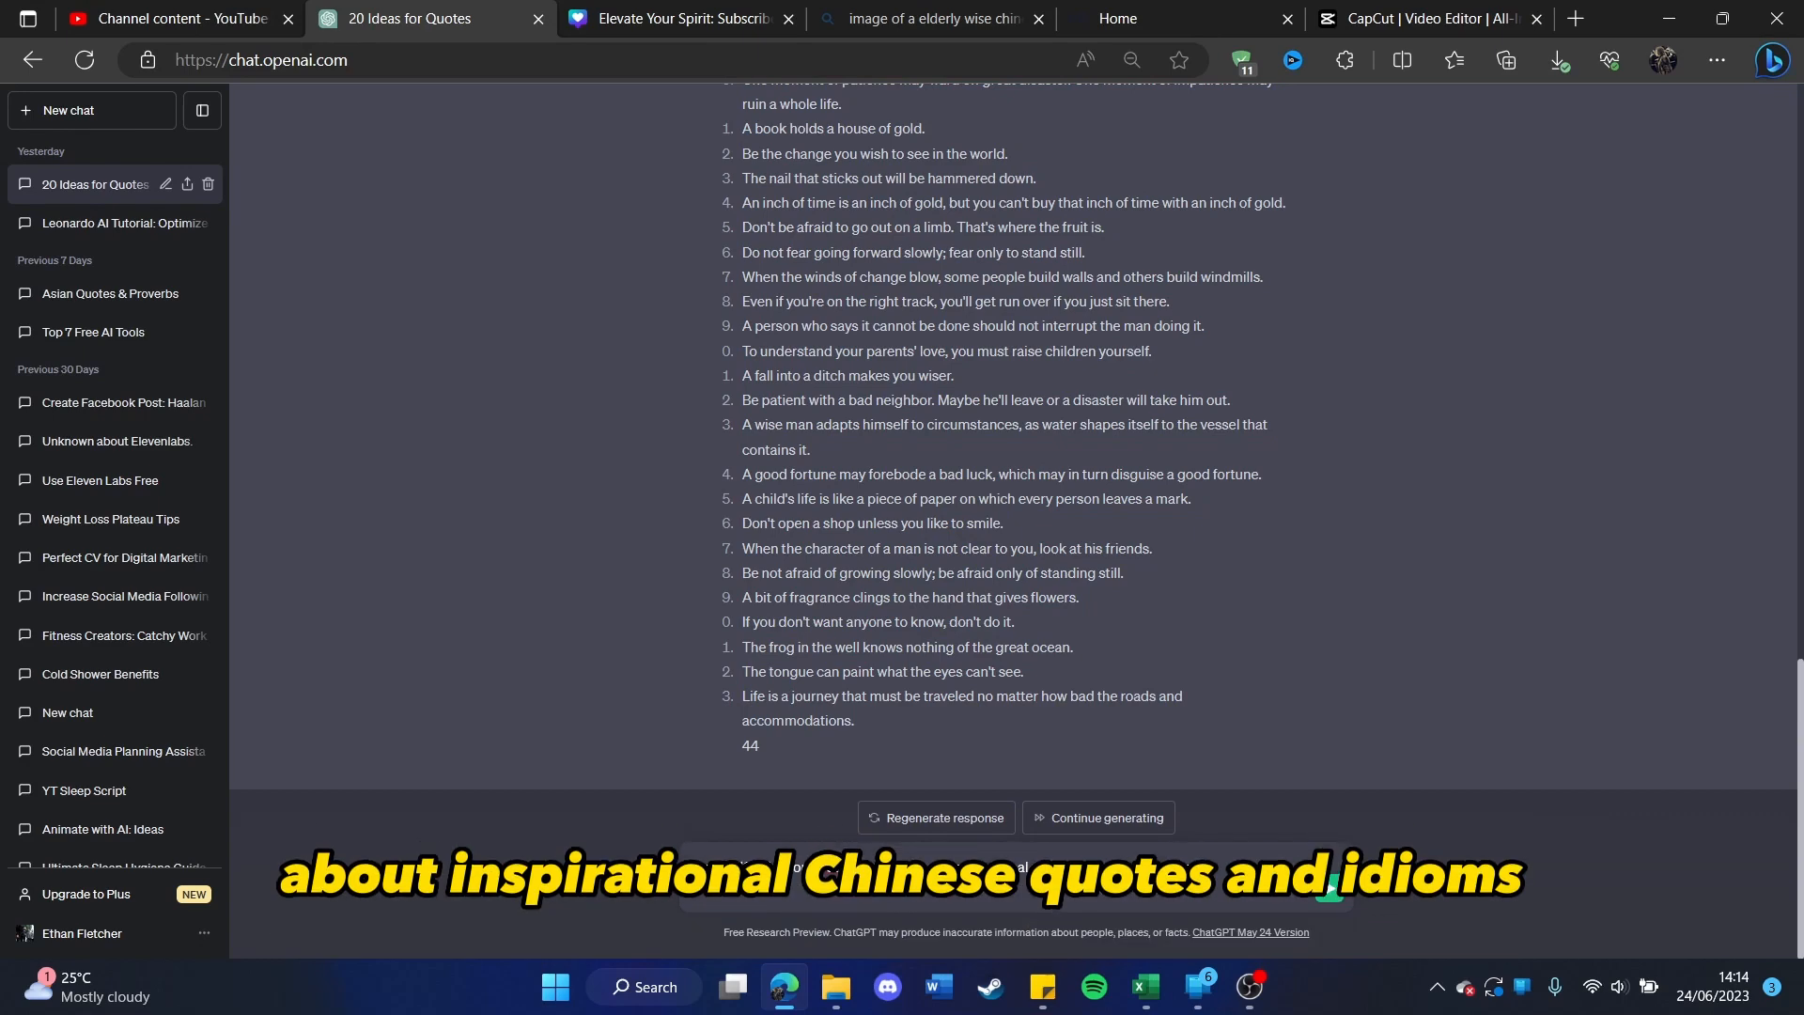
left_click(1330, 893)
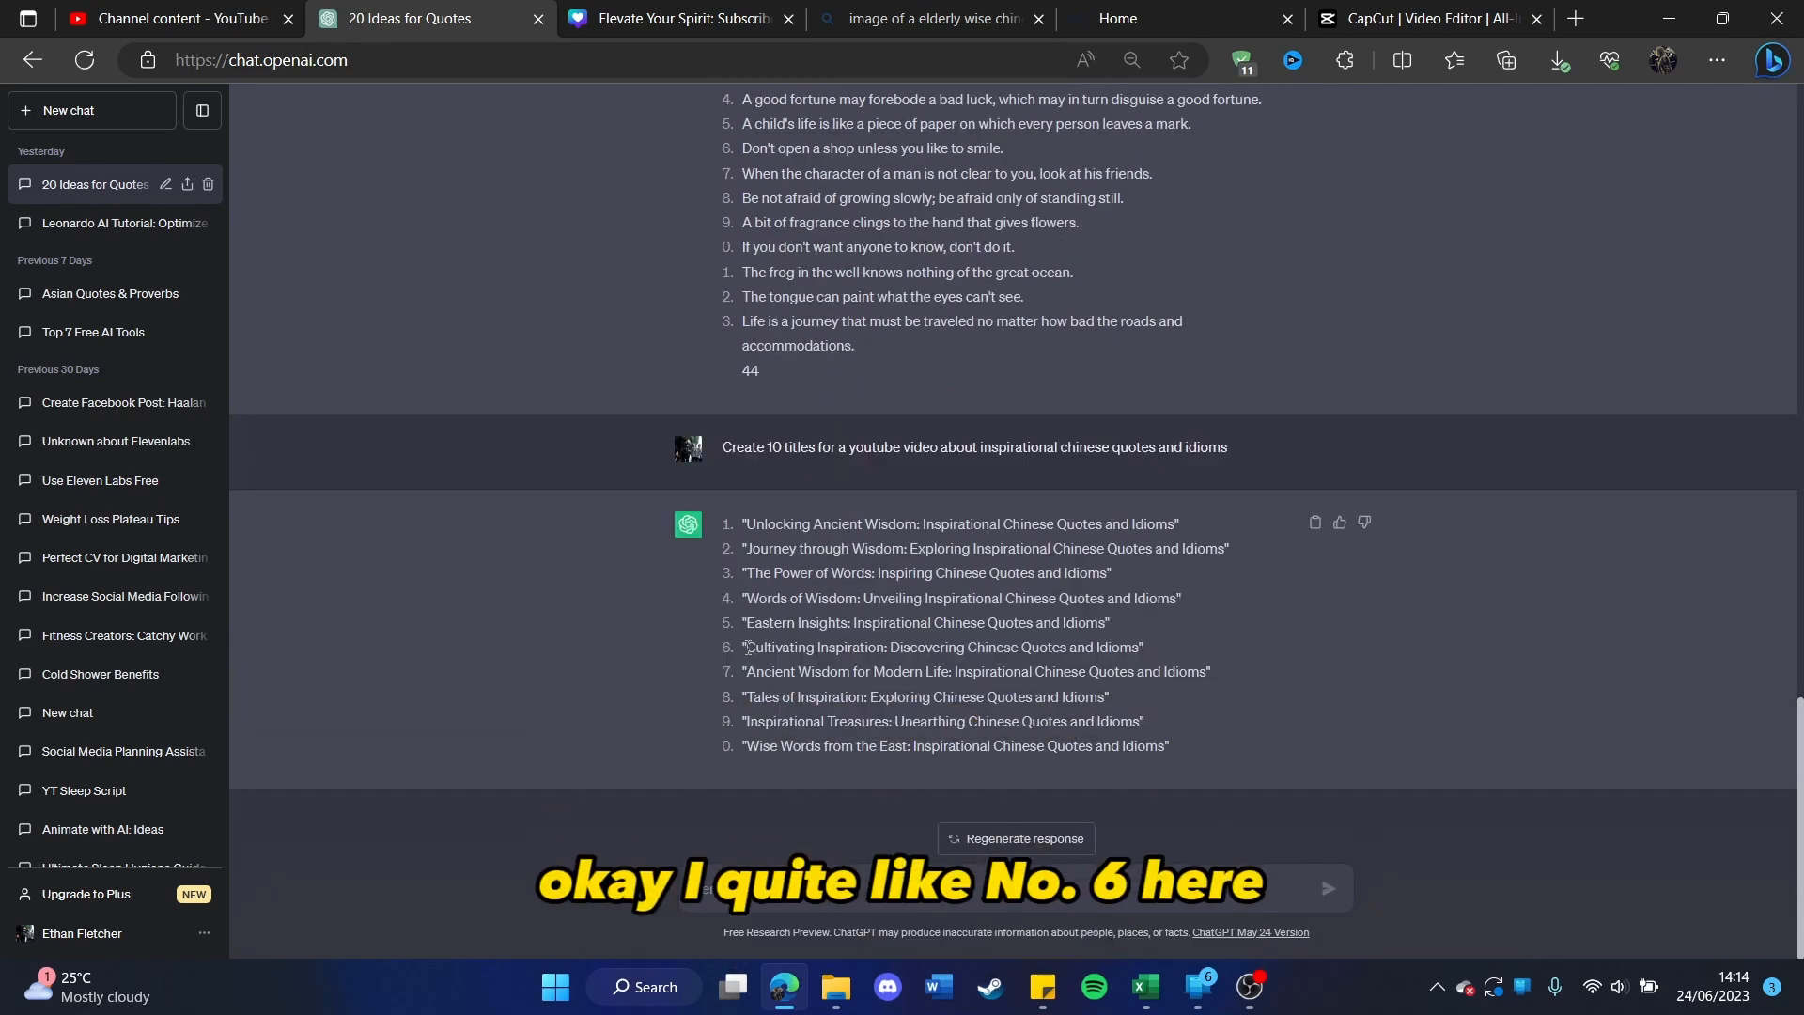
Step: Copy "Cultivating Inspiration: Discovering Chinese Quotes and Idioms" from ChatGPT and switch to YouTube Studio to make it the video's title
left_click_drag(746, 648, 1140, 640)
key("ctrl+c")
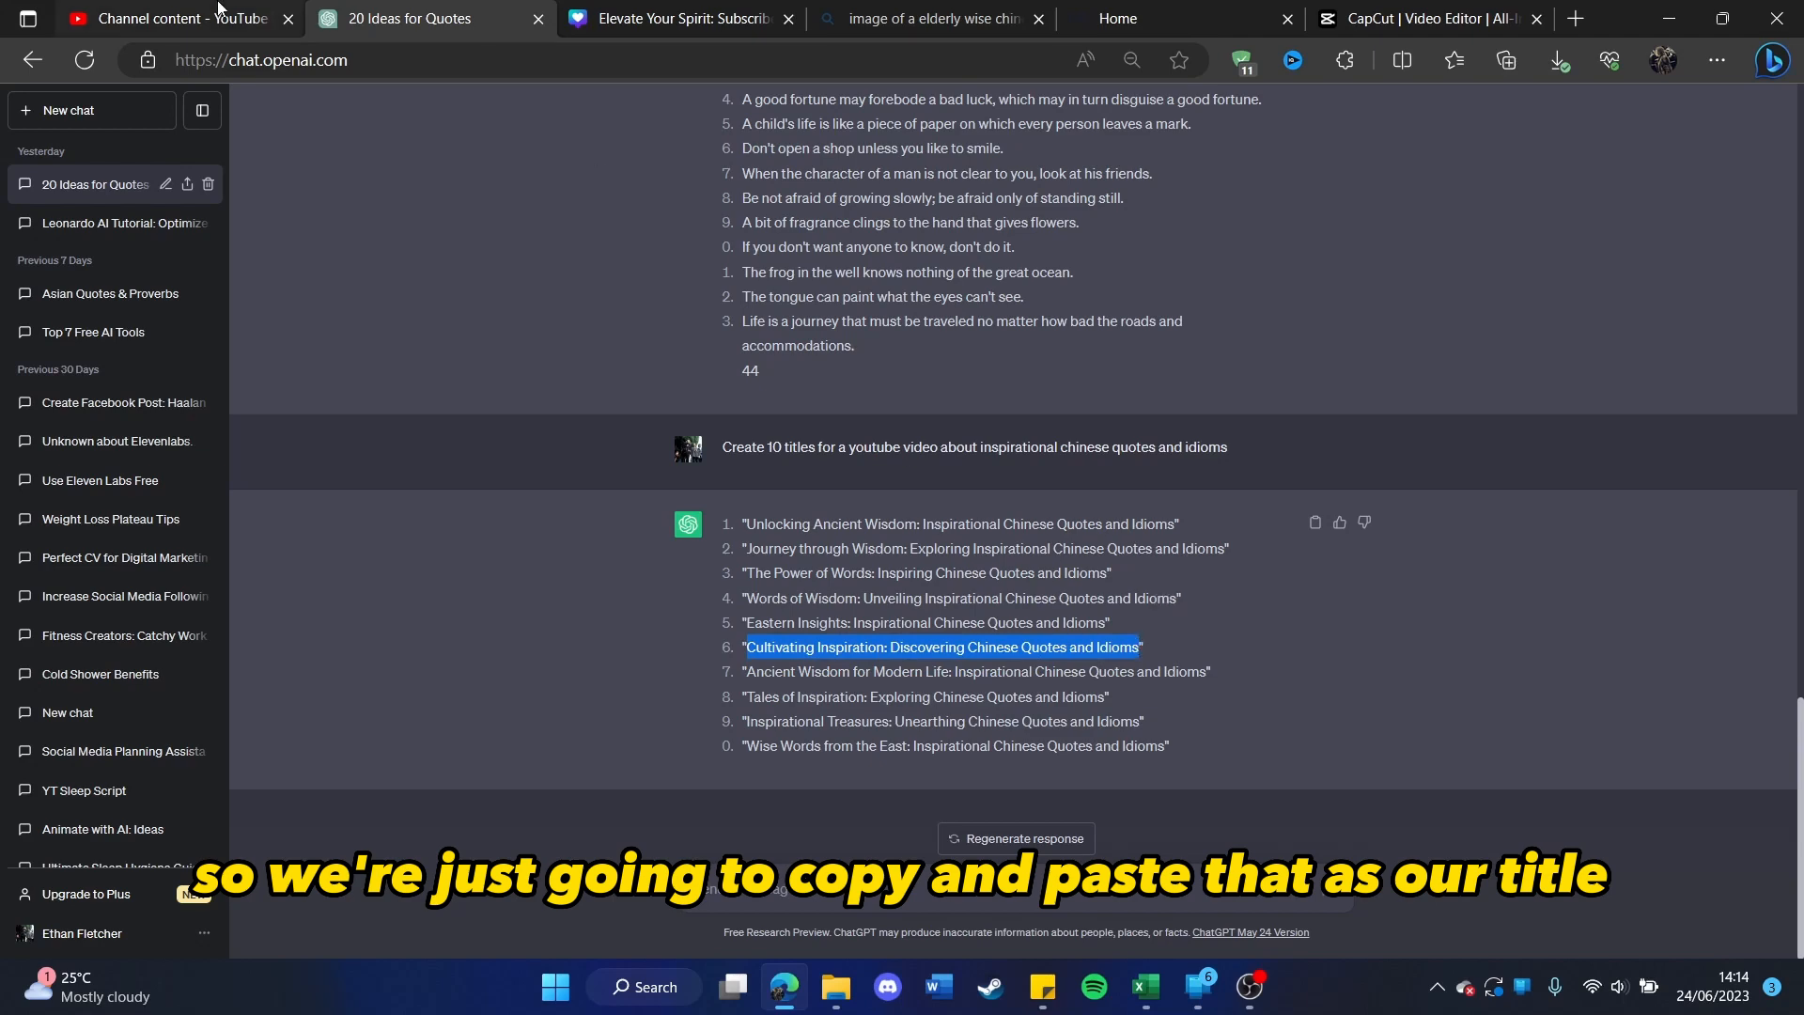
left_click(169, 18)
triple_click(631, 351)
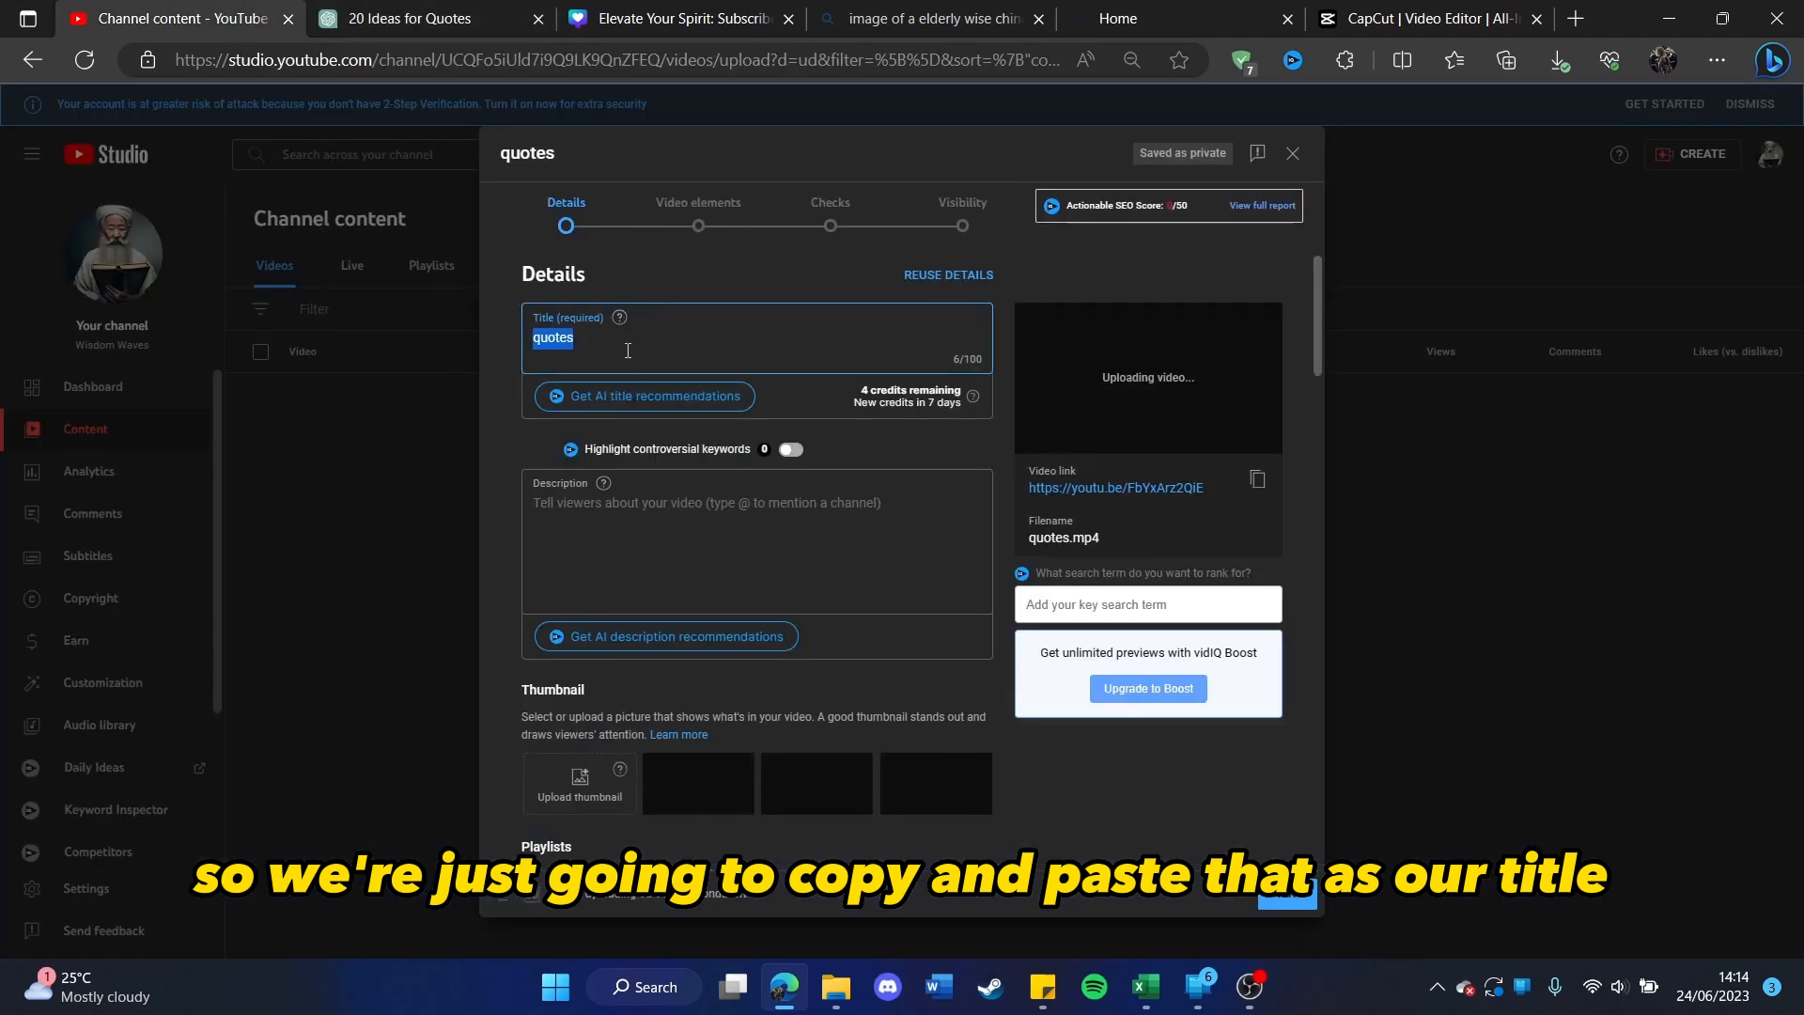
key("ctrl+v")
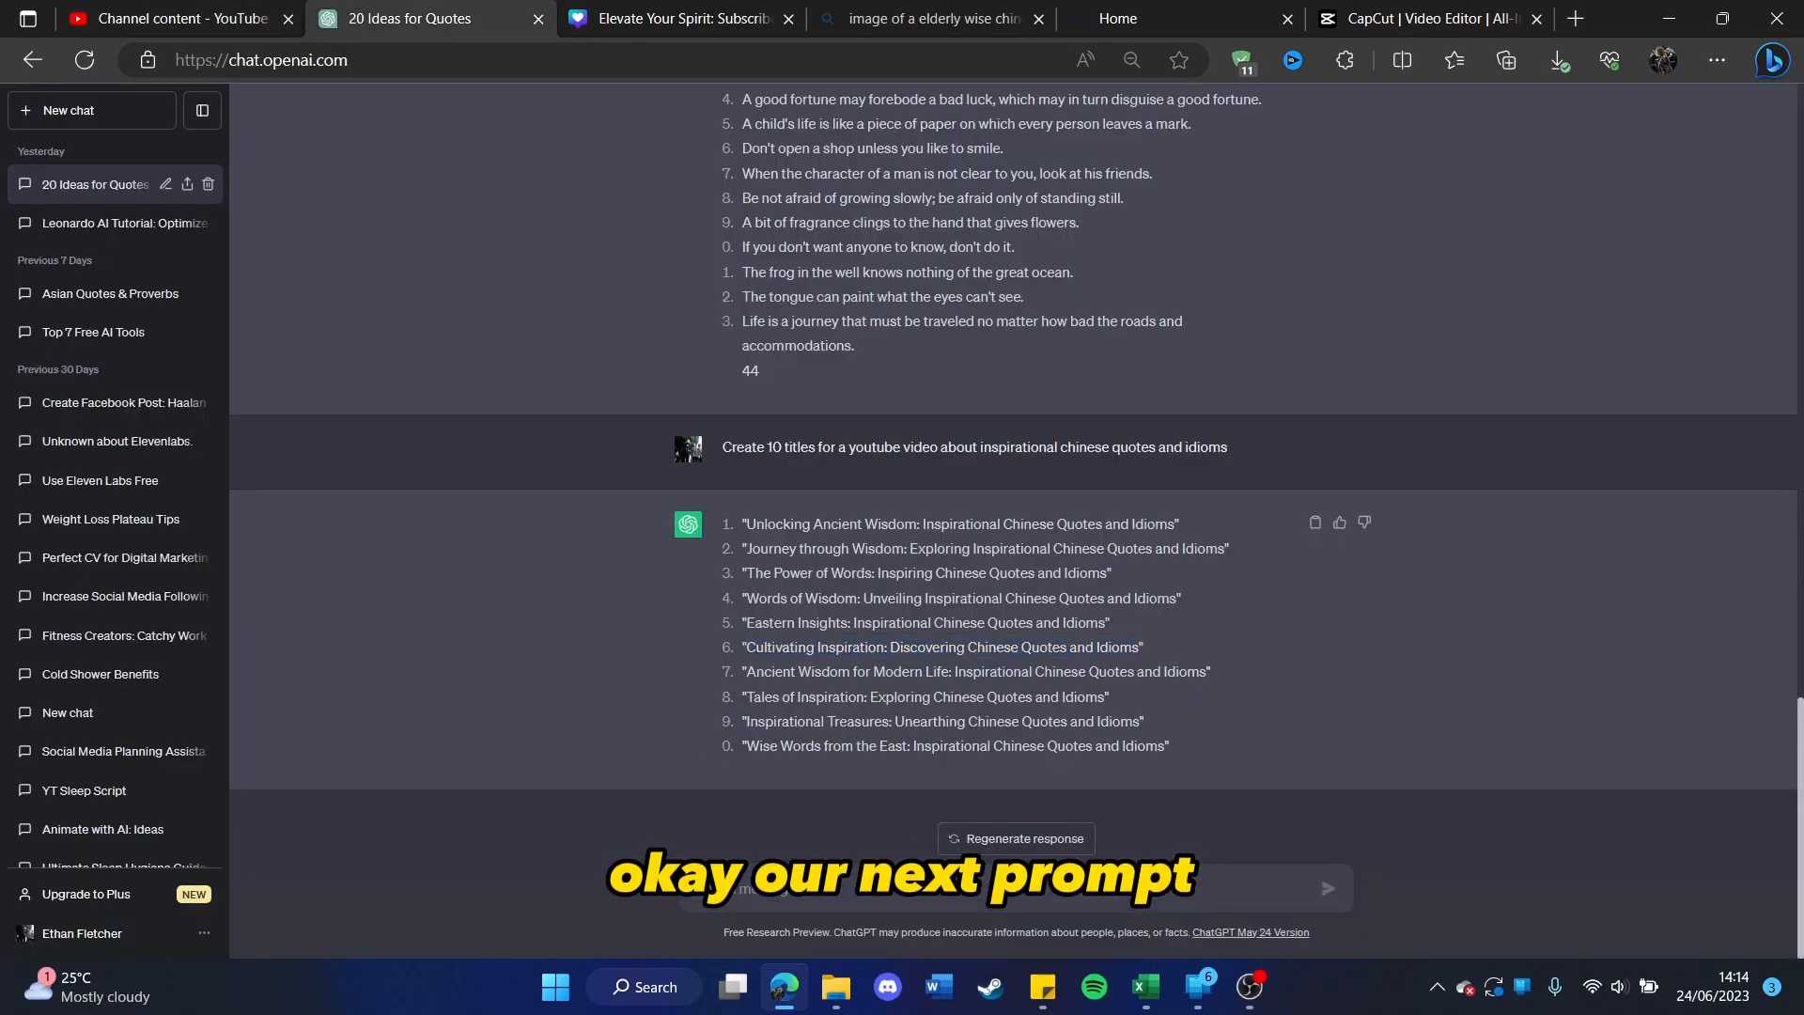
Step: Switch to ChatGPT and send "Create a short YouTube video description to attract views for a video called "Cultivating Inspiration: Discovering Chinese Quotes and Idioms""
right_click(814, 889)
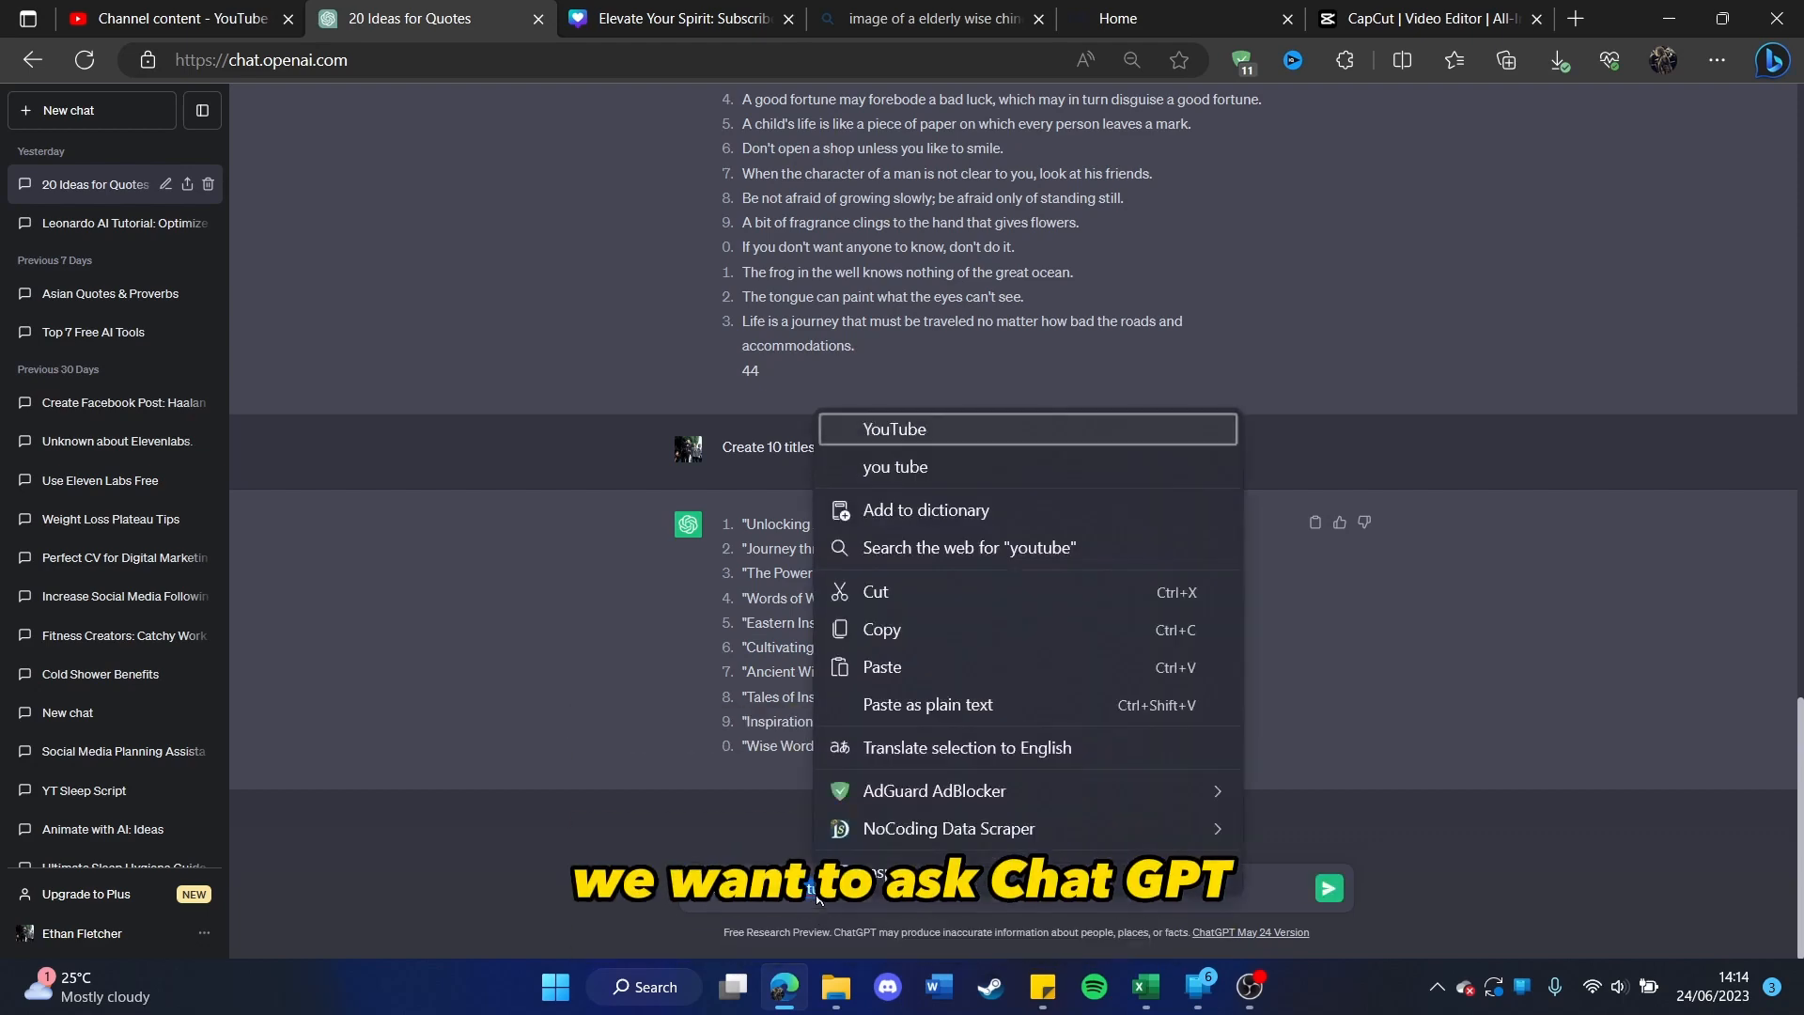
left_click(893, 432)
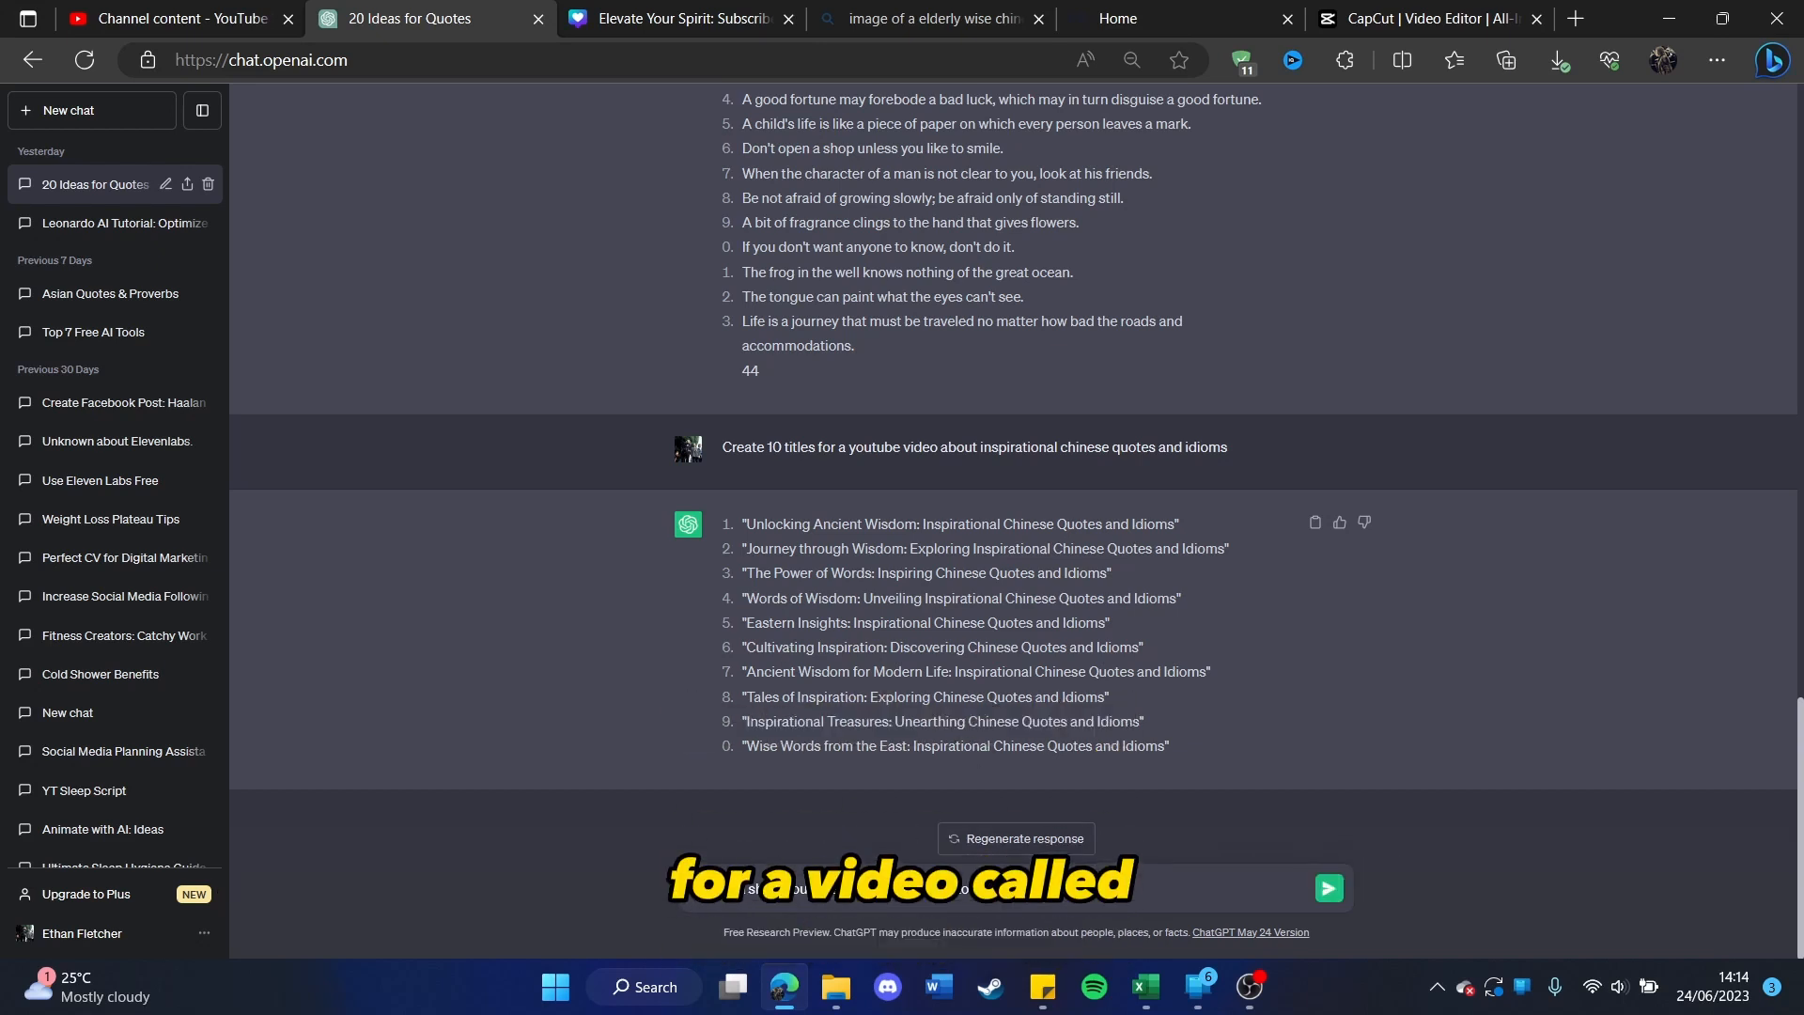
type("ed")
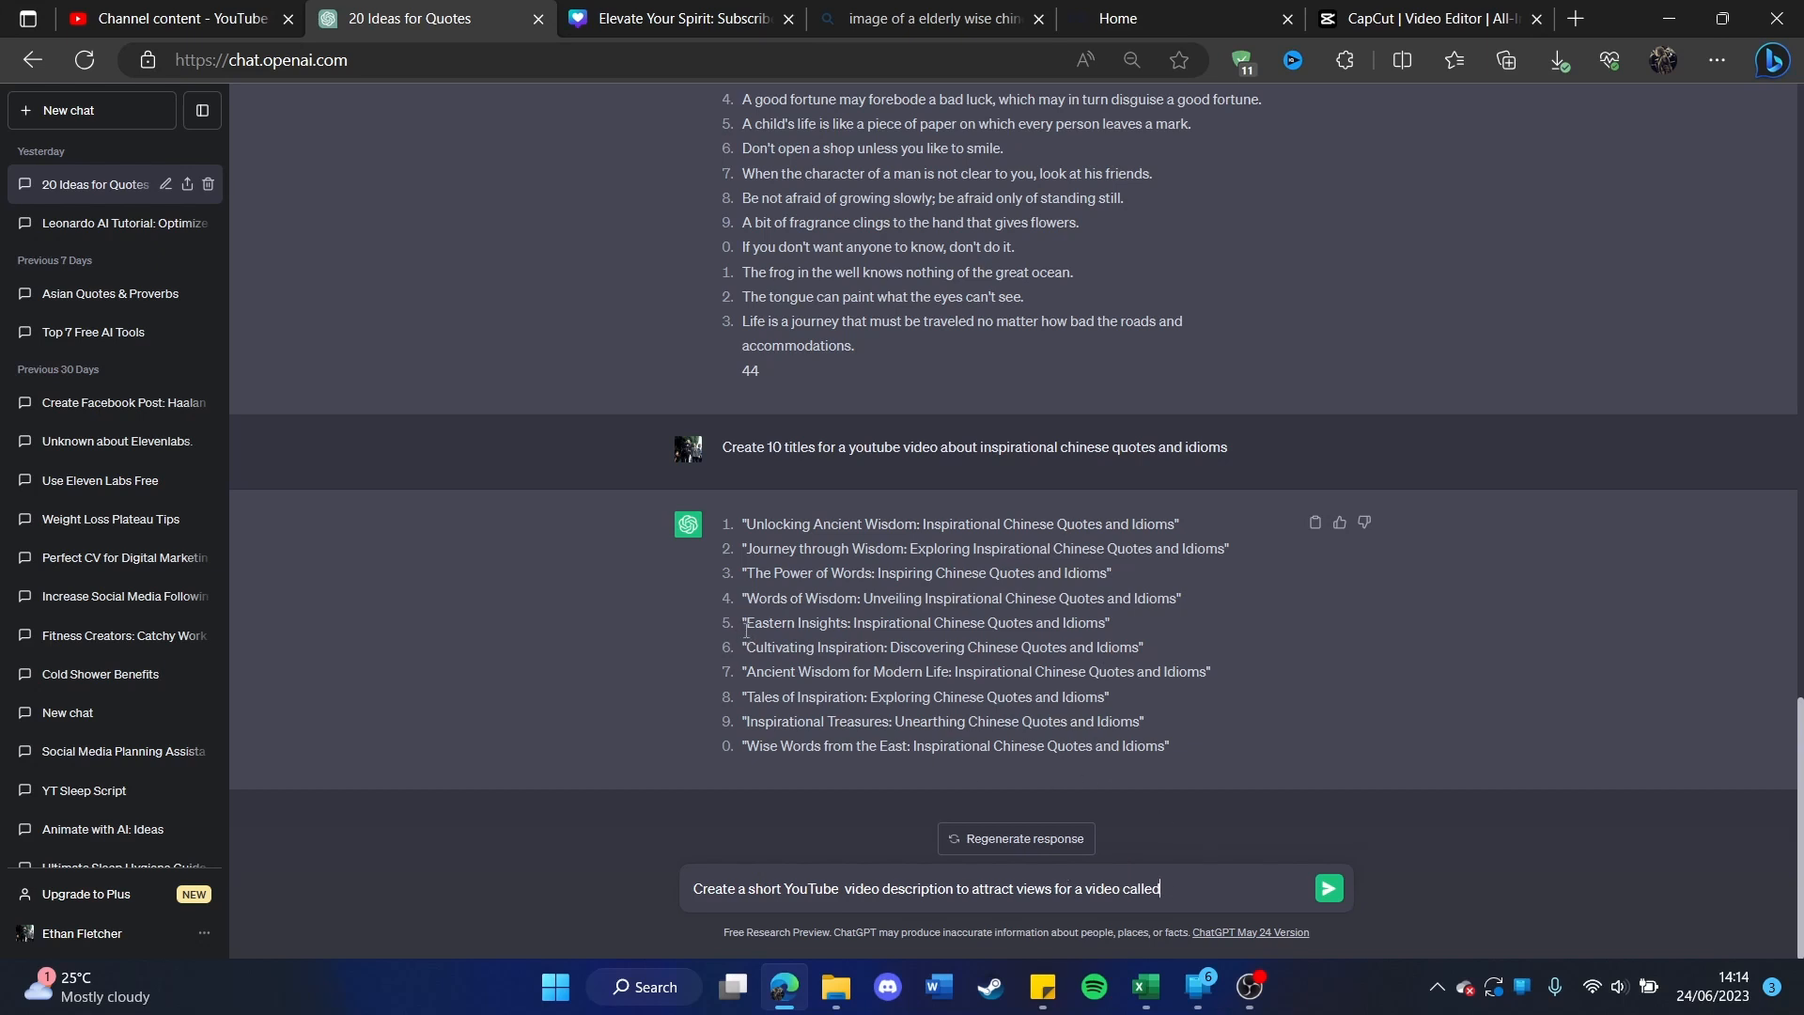
left_click_drag(746, 641, 1059, 645)
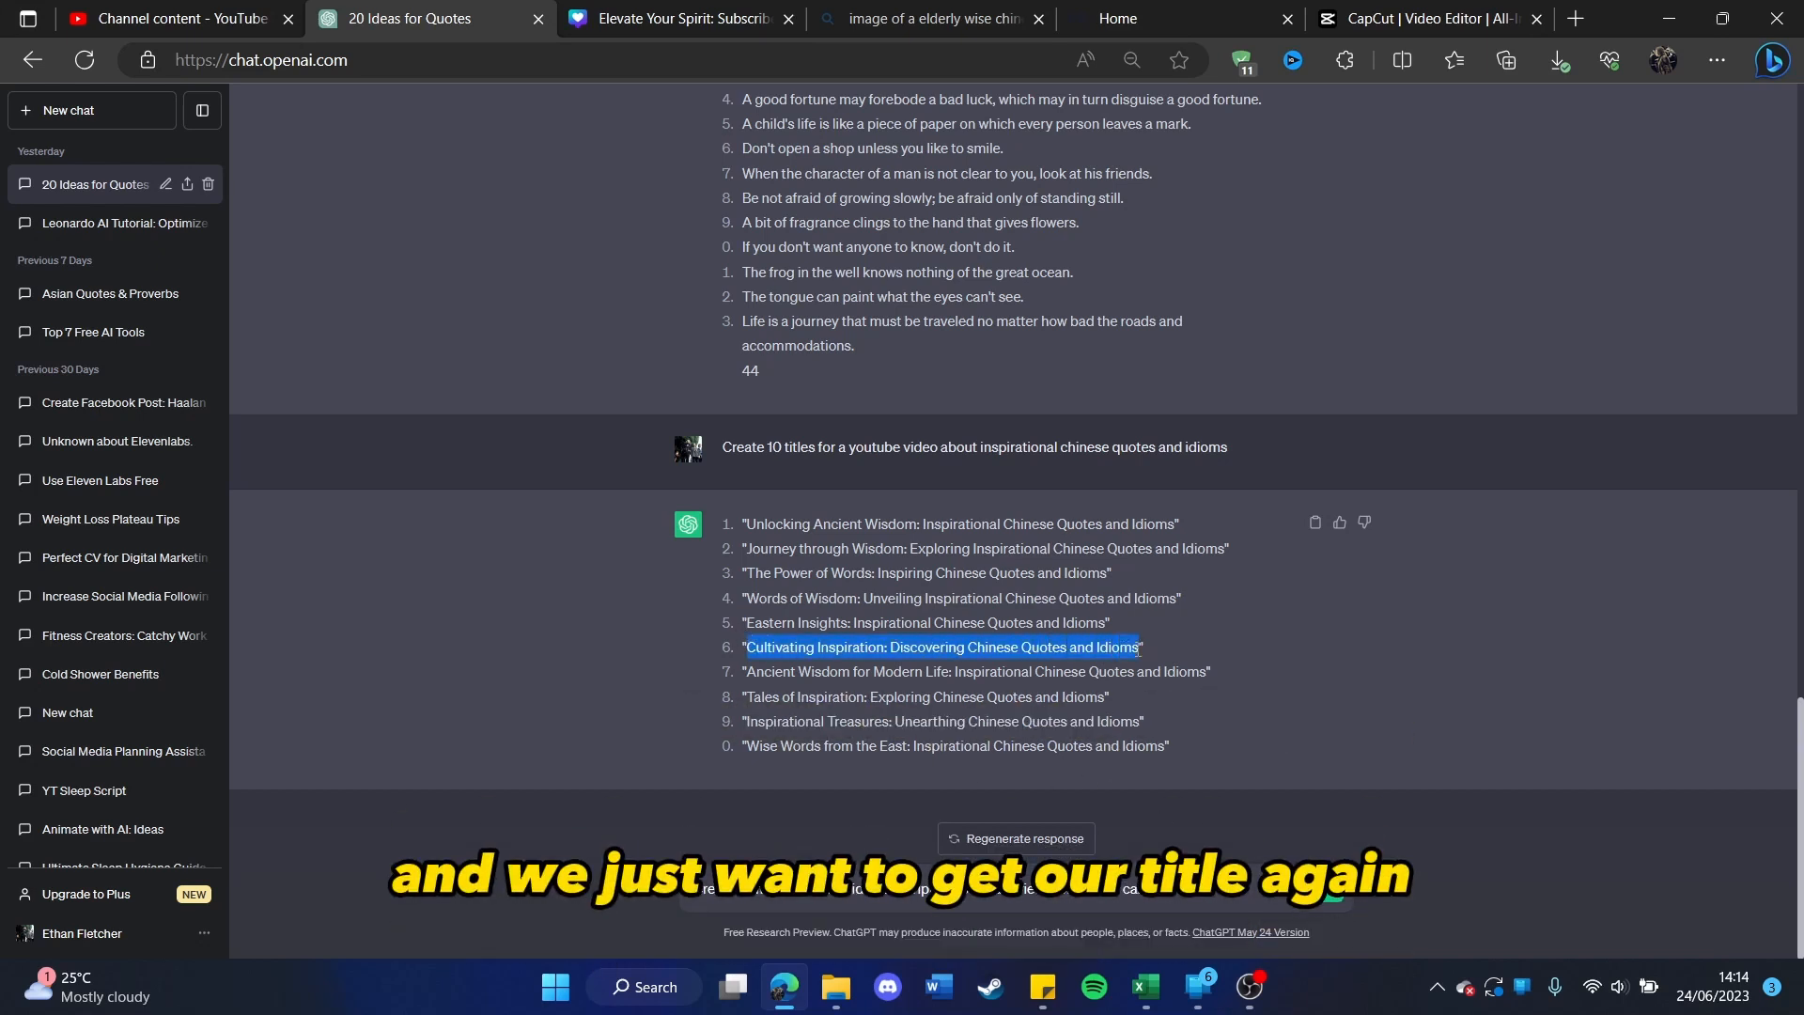
left_click(1209, 890)
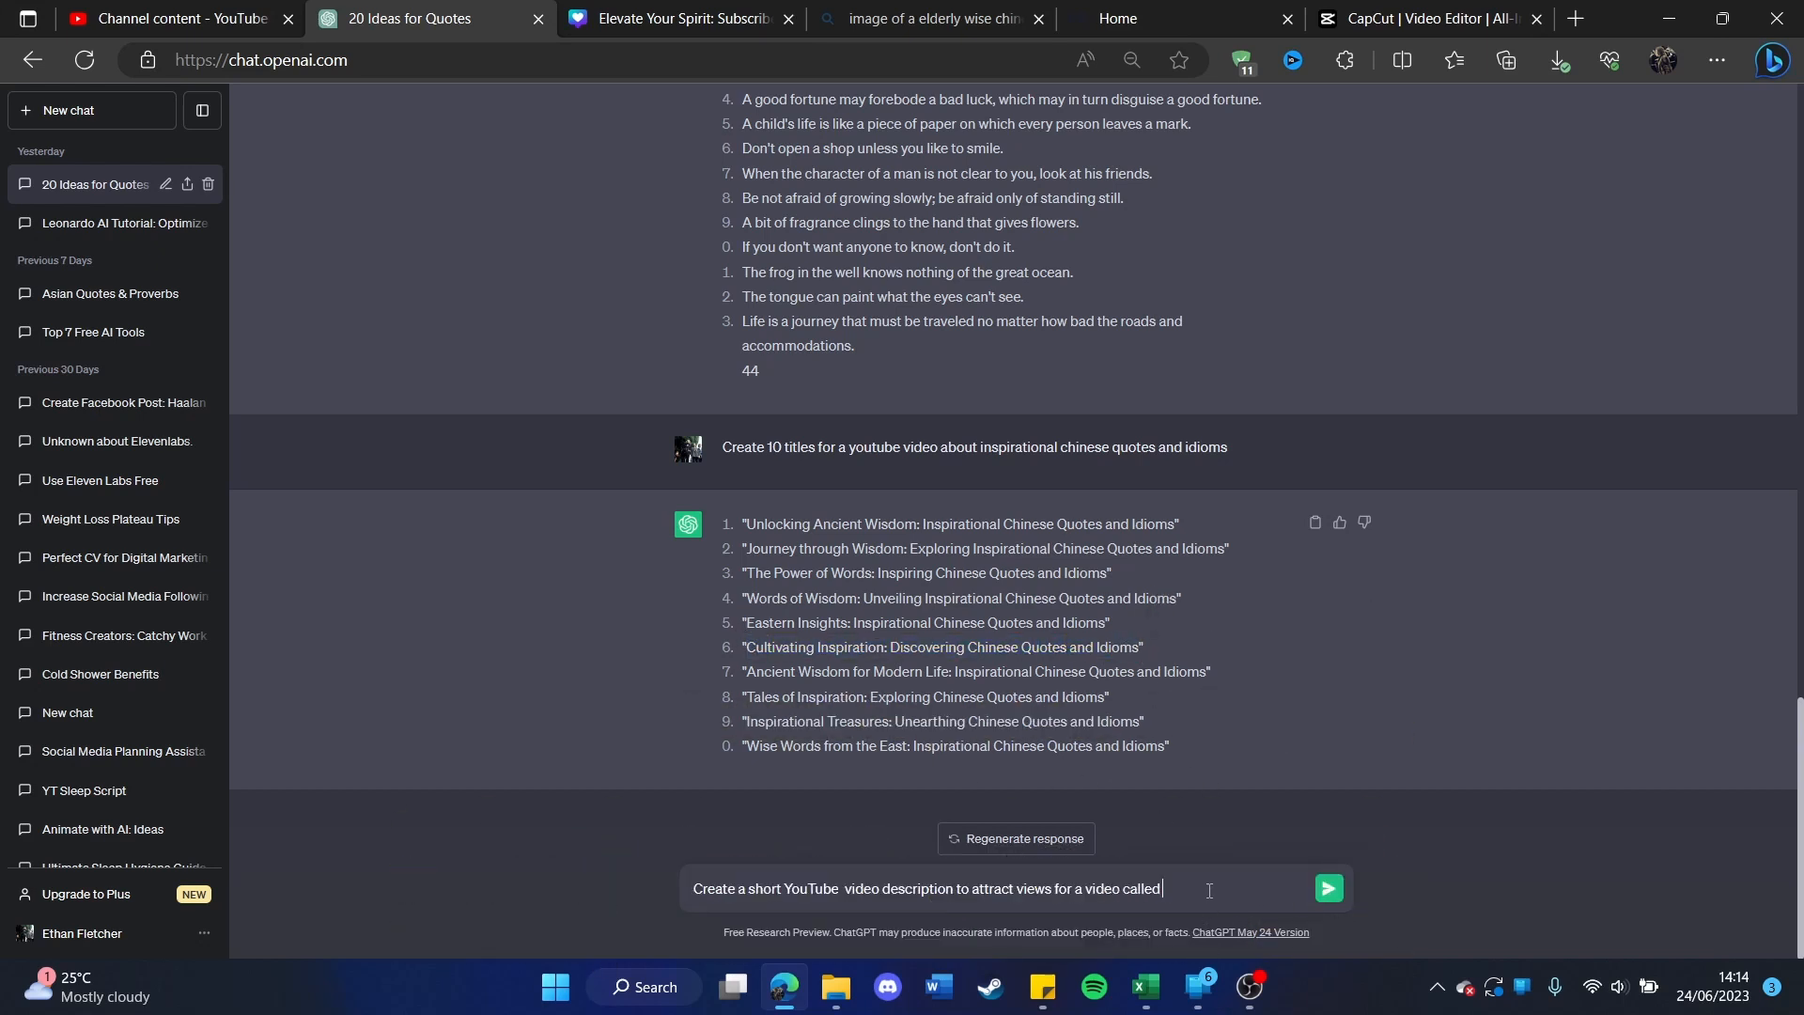
type("Cultivating Inspiration: Discovering Chinese Quotes and Idioms\"")
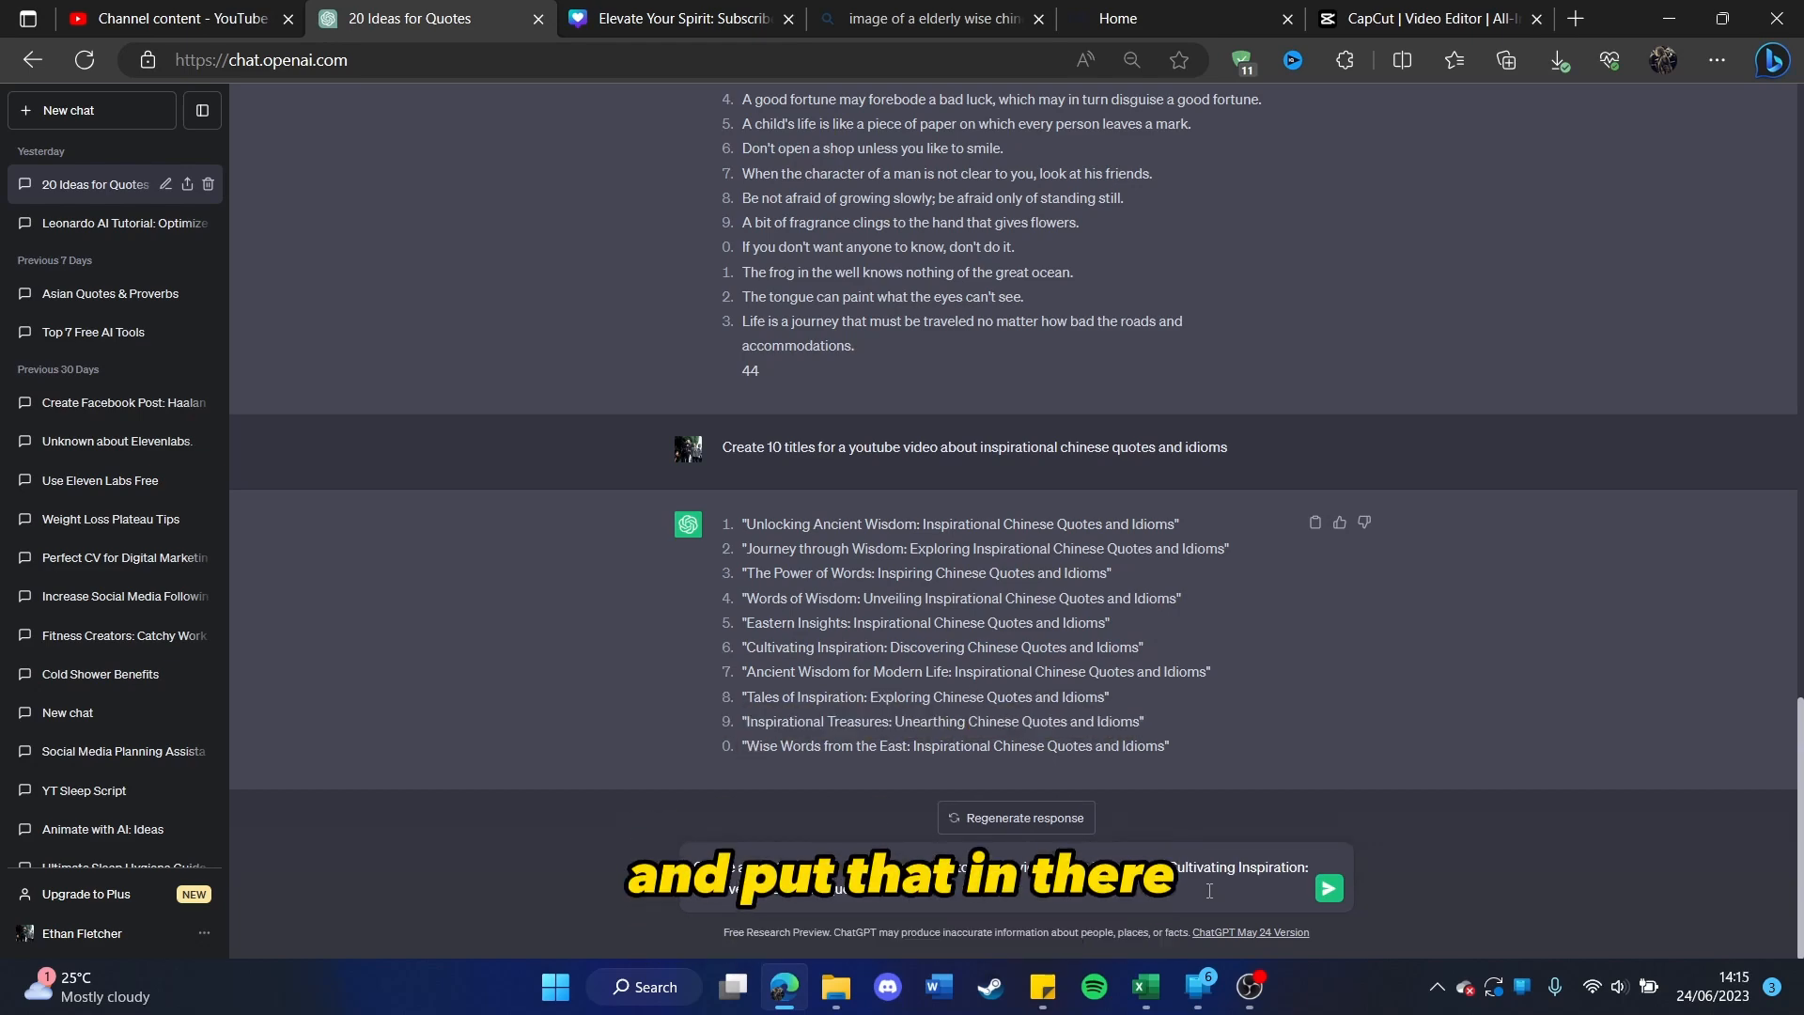
key("Return")
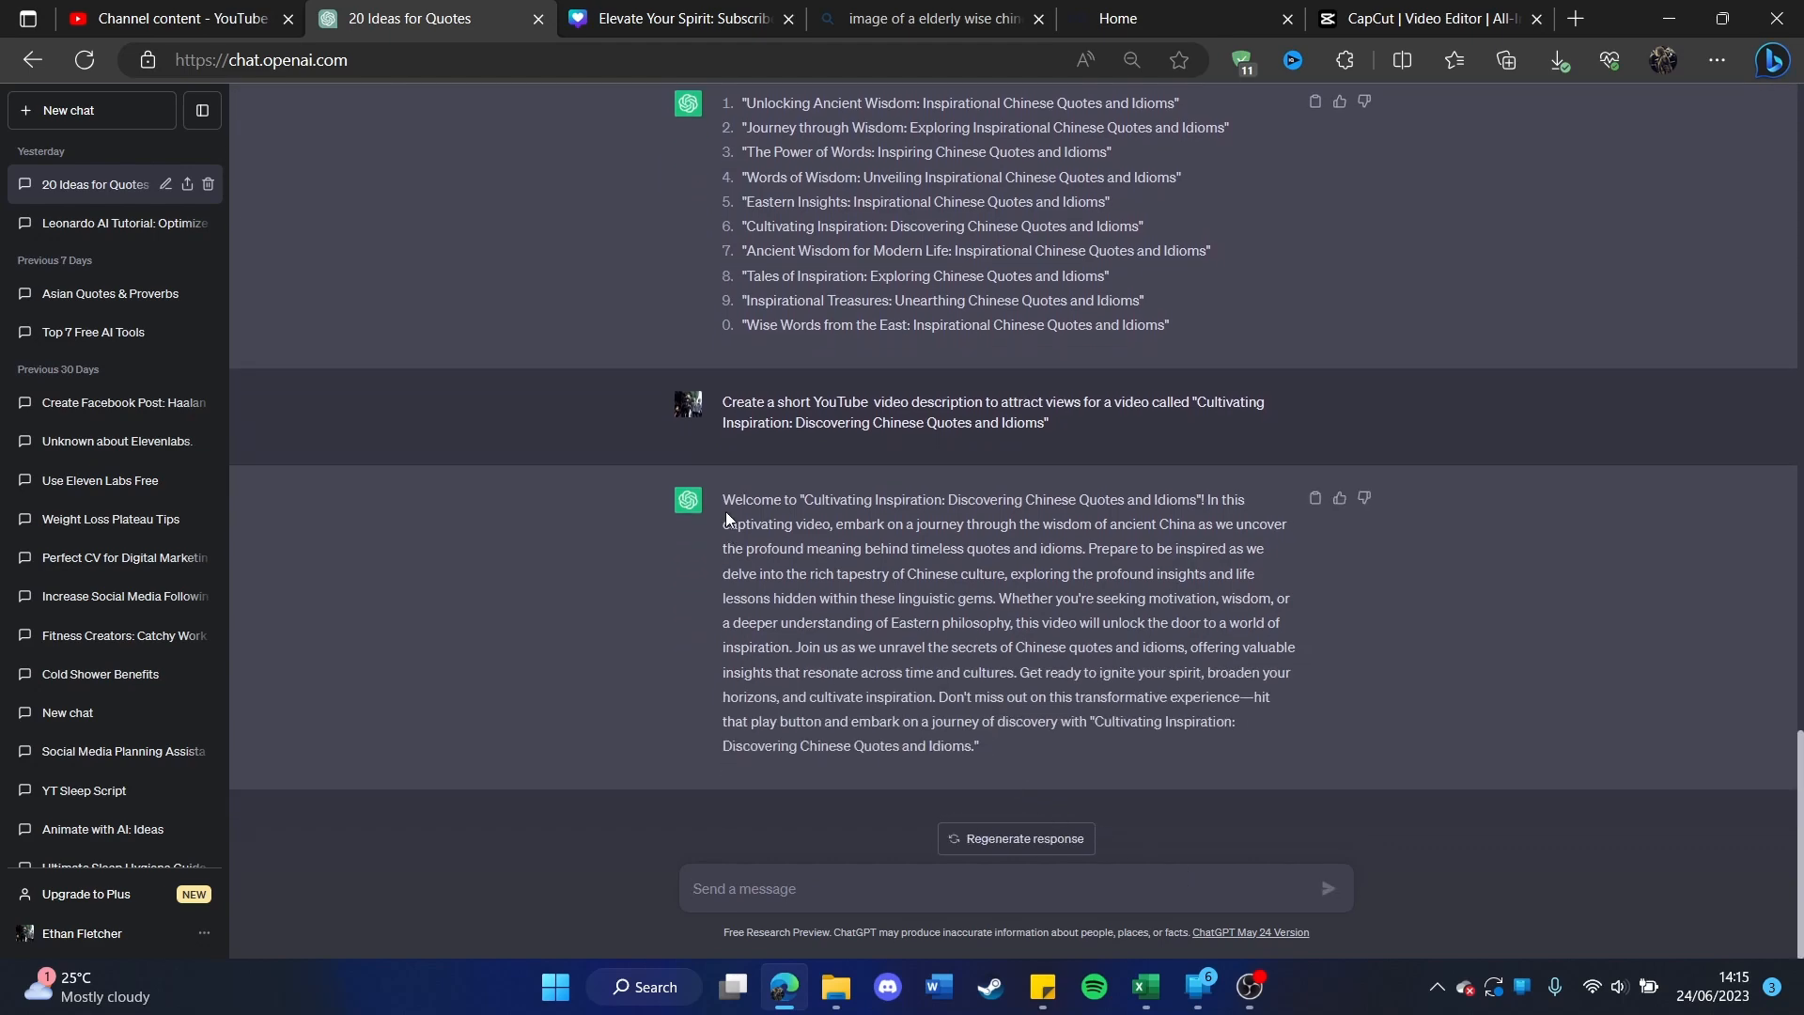
Step: Copy the whole generated description from ChatGPT and switch to YouTube Studio to paste it as the video's description
left_click_drag(725, 511, 984, 755)
key("ctrl+c")
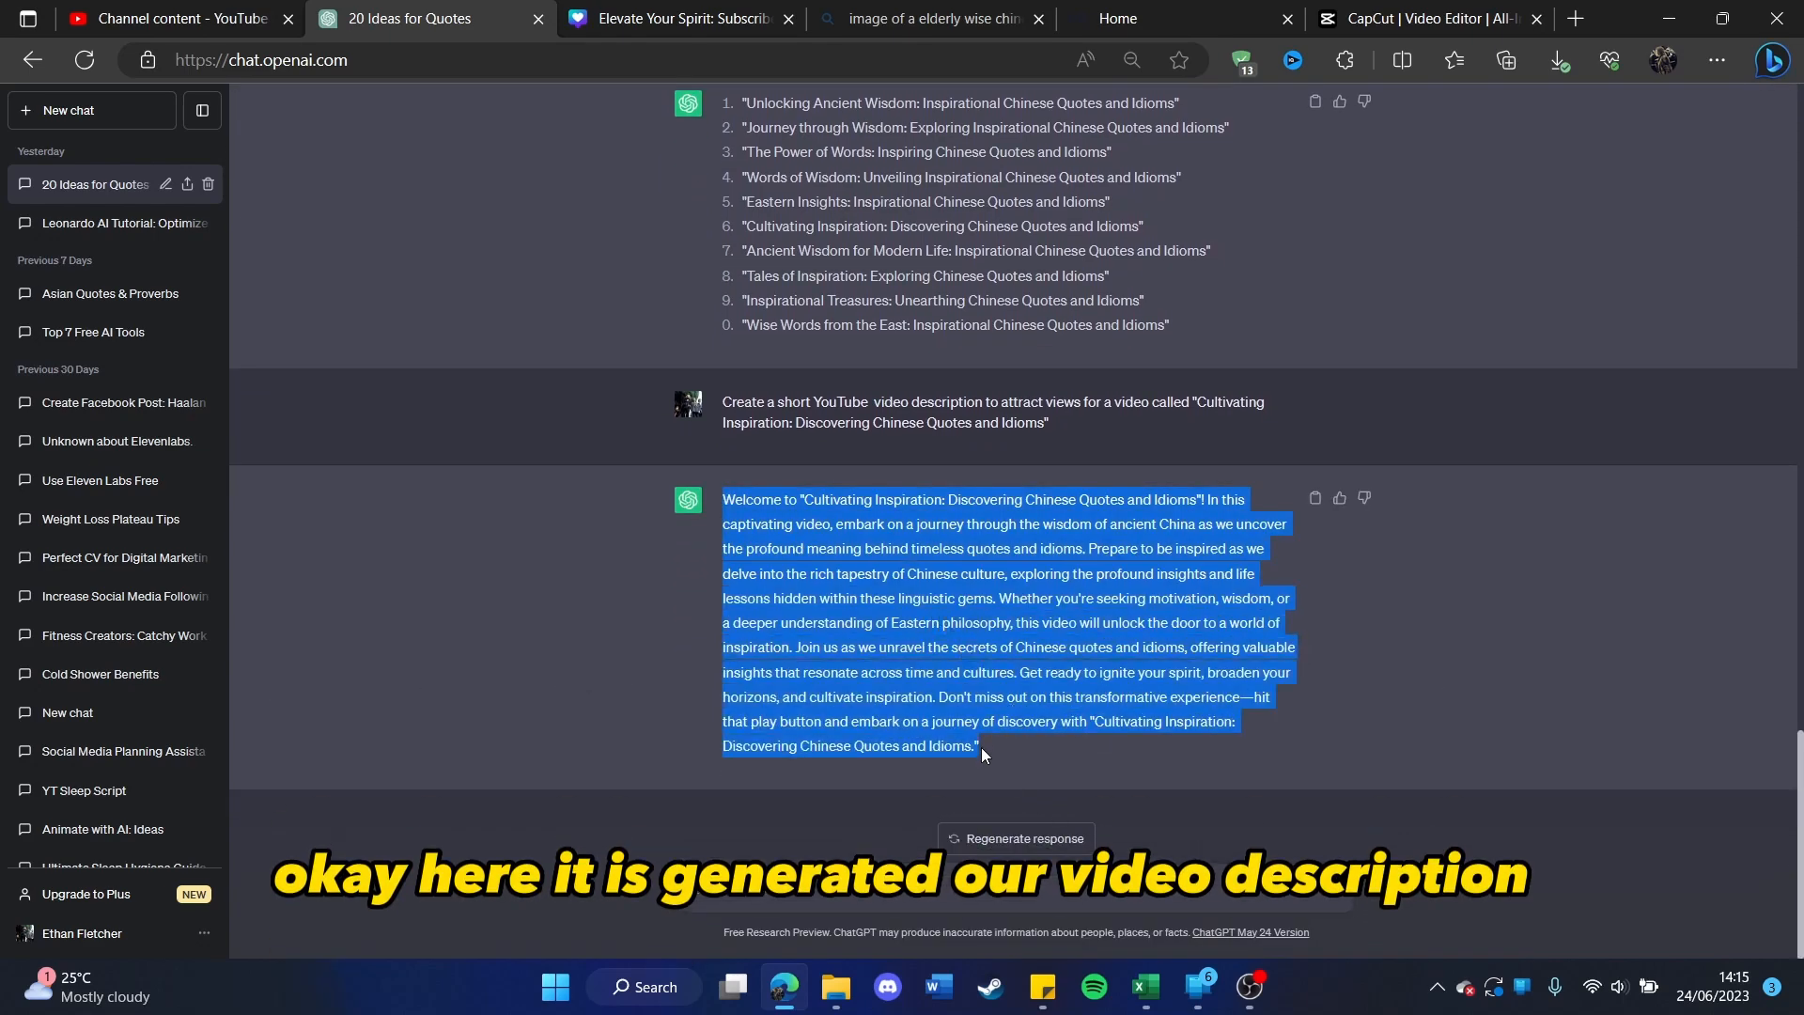
left_click(303, 11)
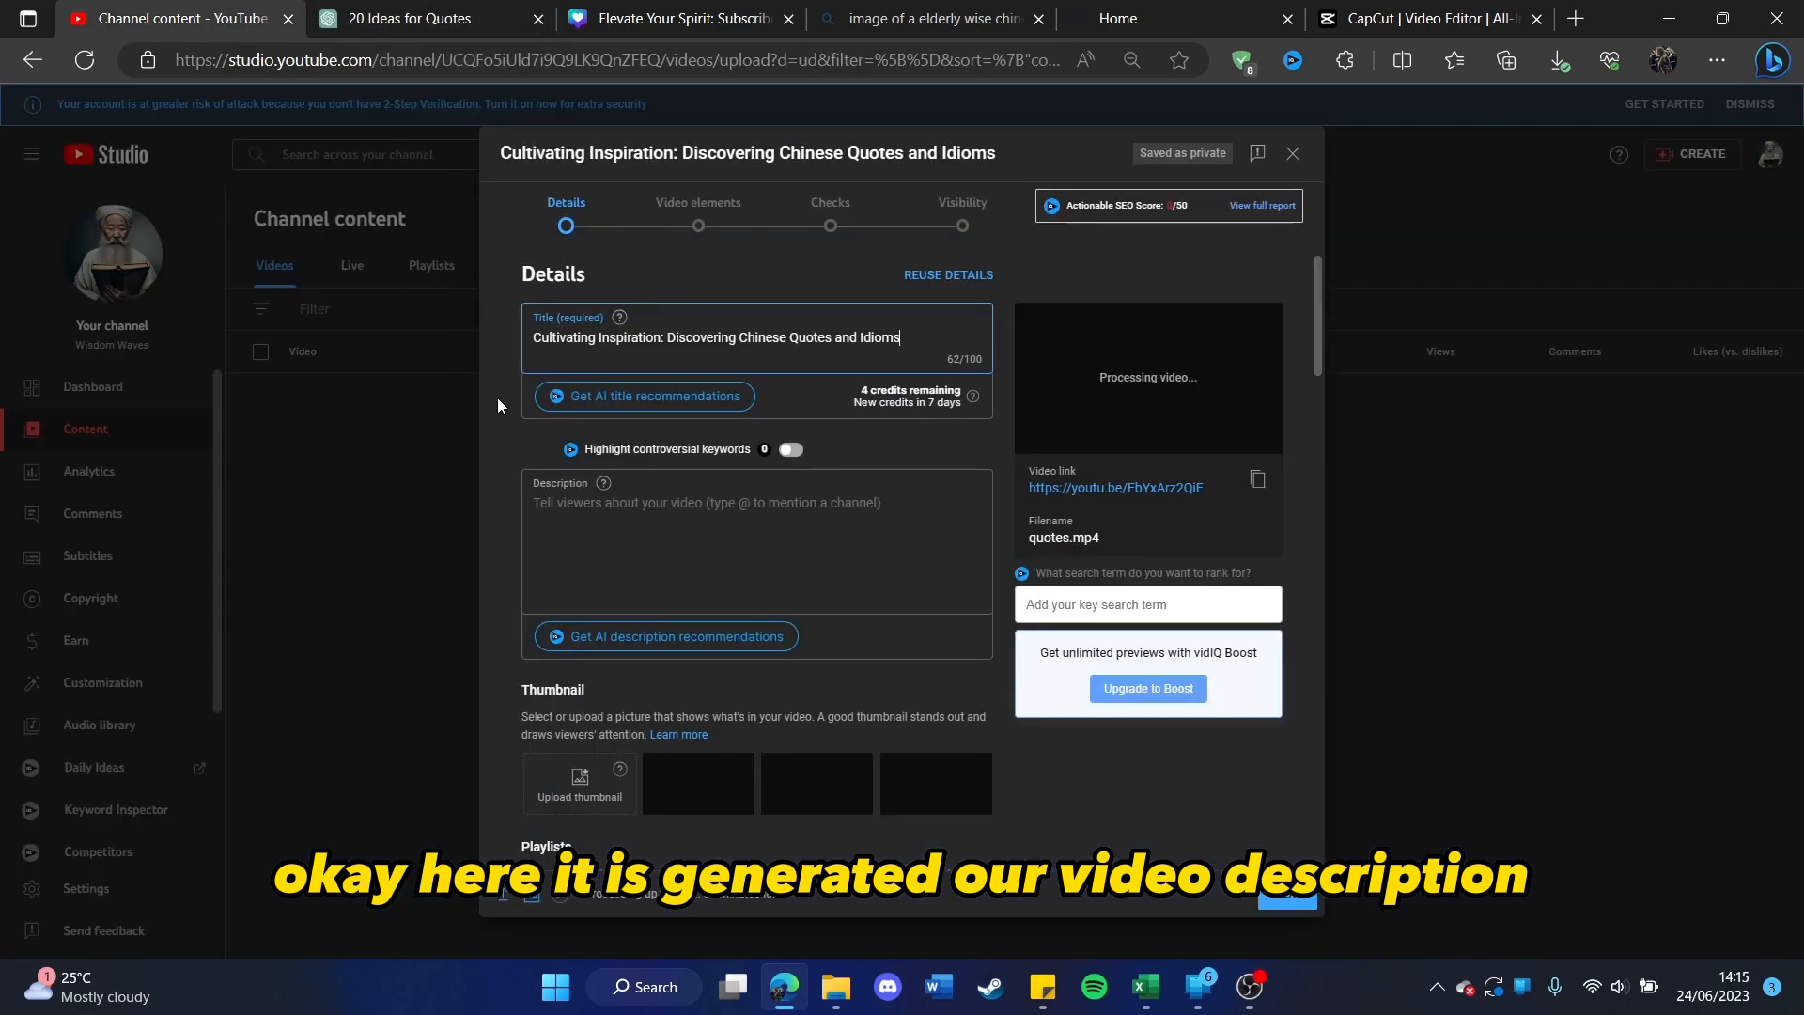
left_click(612, 516)
key("ctrl+v")
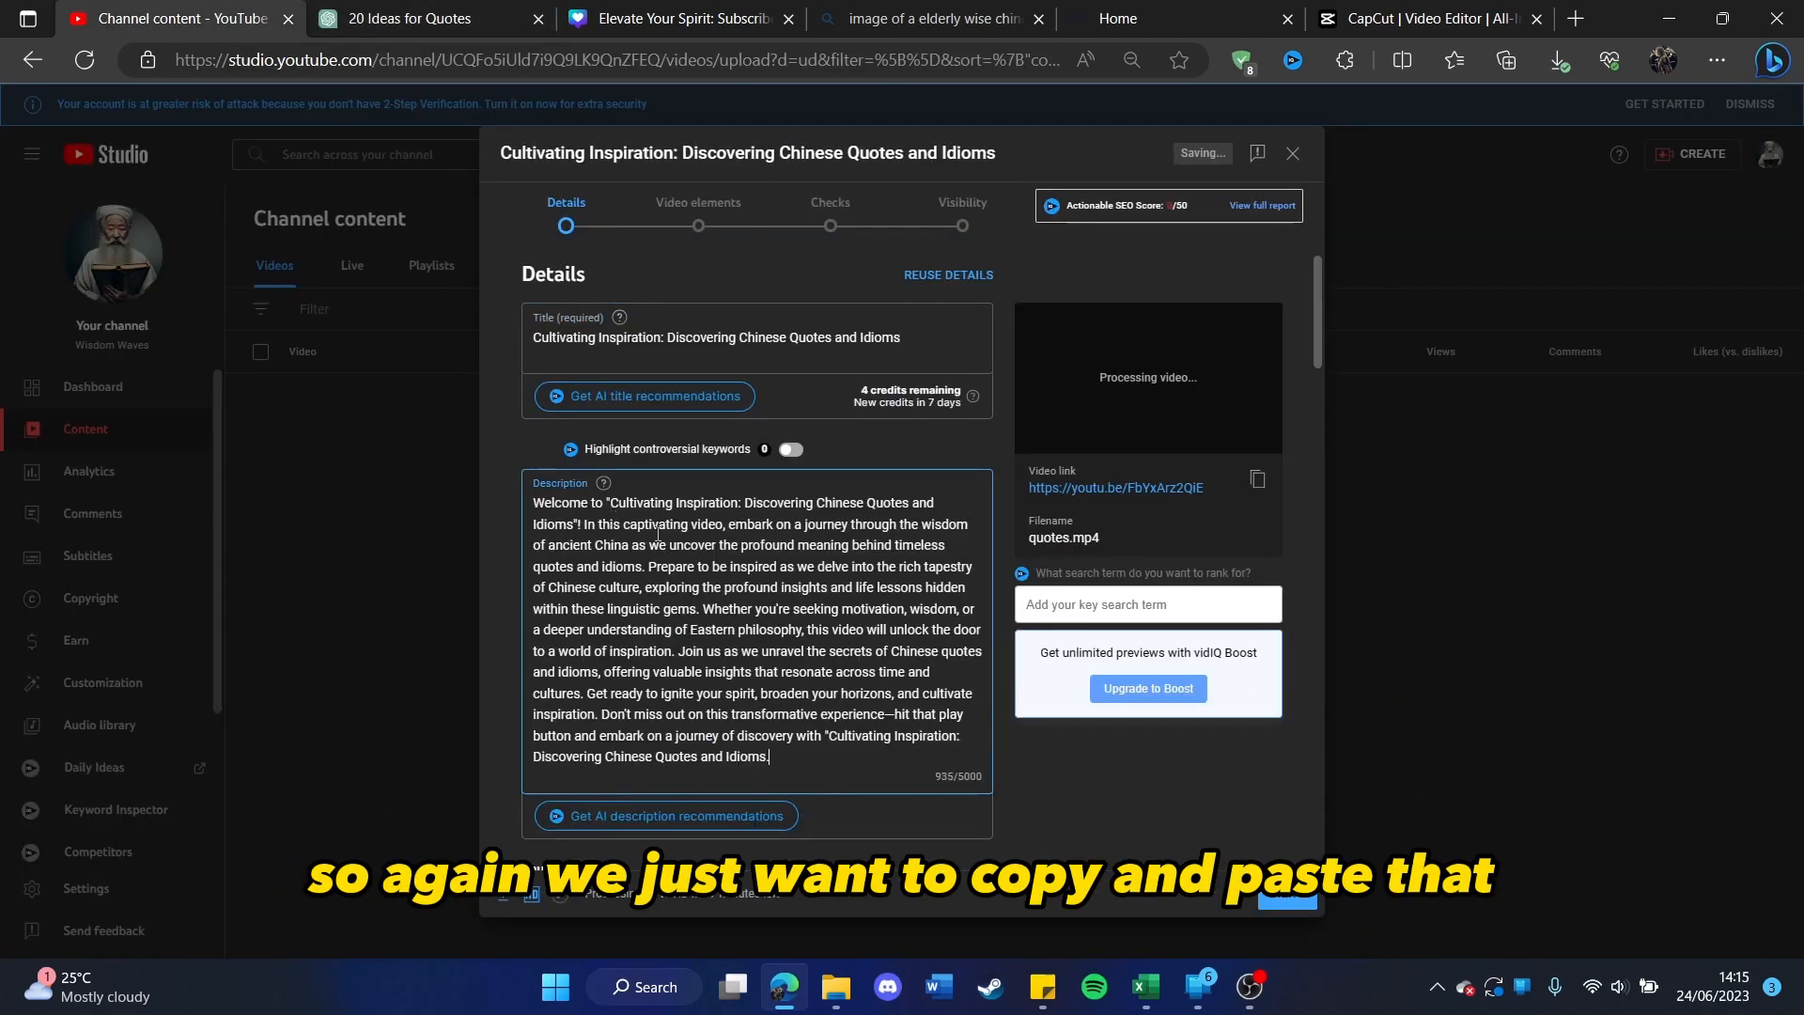
Step: Switch to ChatGPT and send "Create long and short keywords for a youtube video titled "Cultivating Inspiration: Discovering Chinese Quotes and Idioms""
left_click(409, 19)
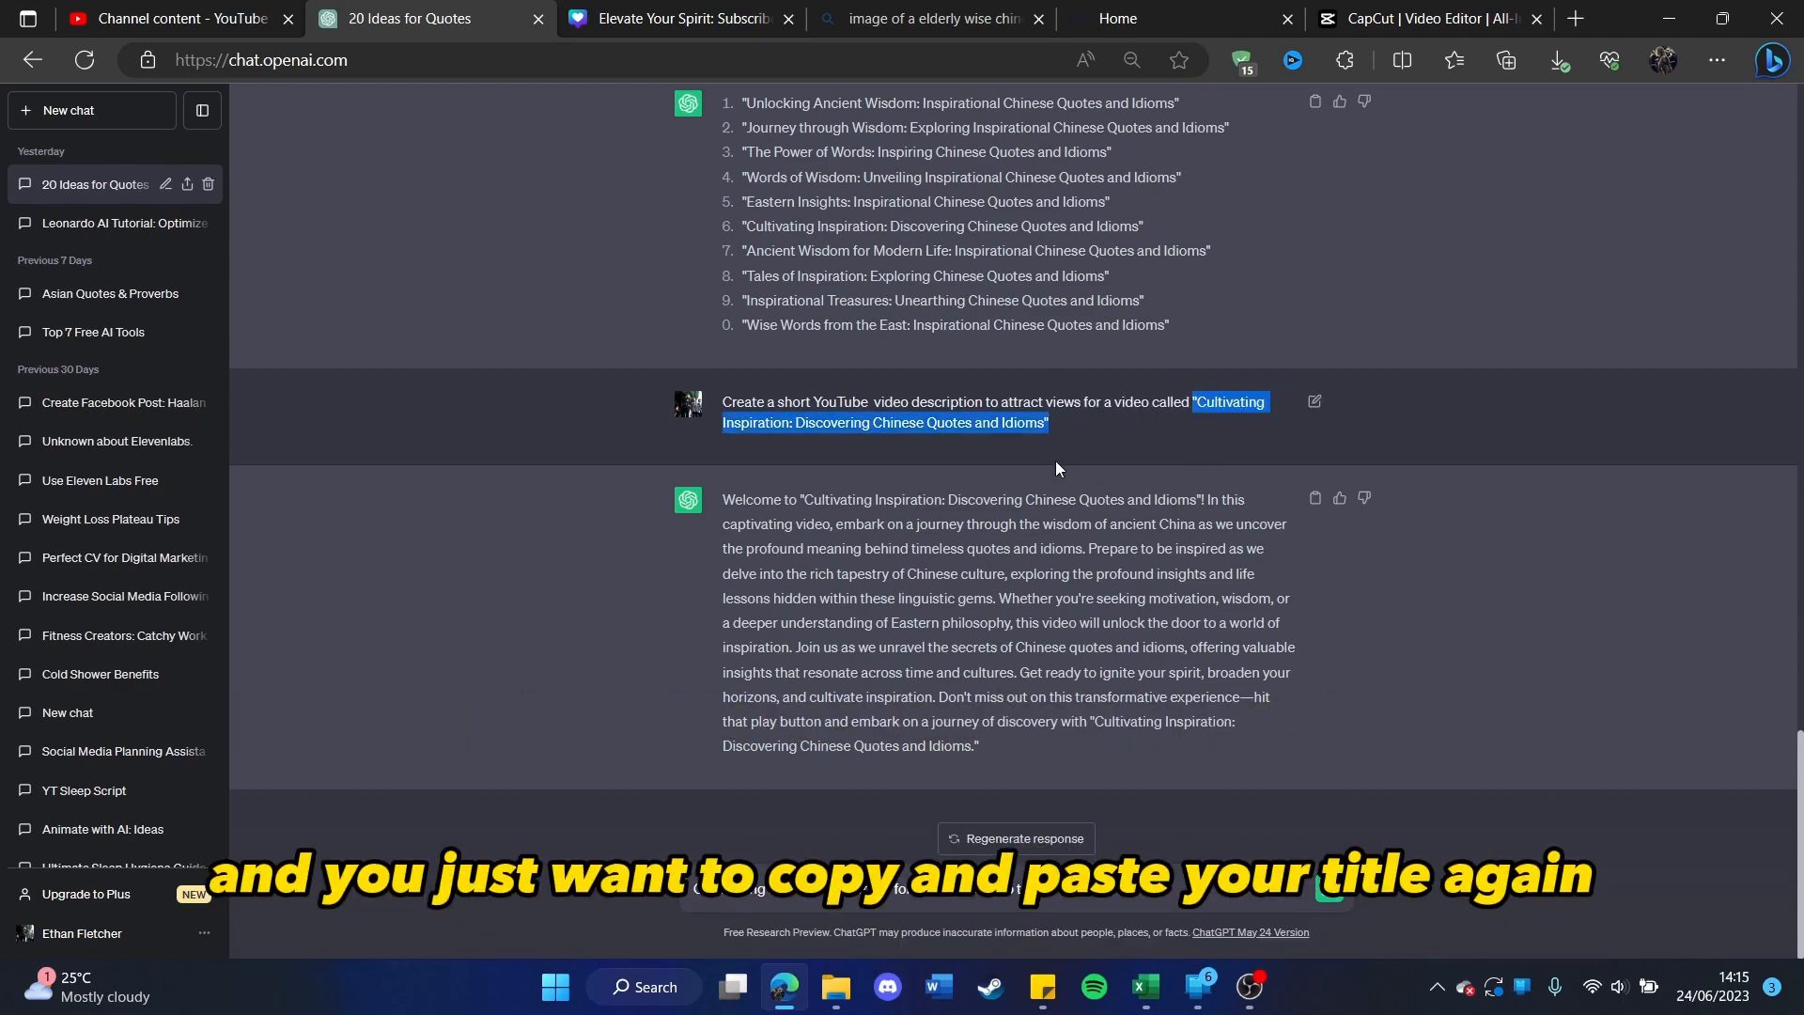
left_click(1081, 884)
type("\"Cultivating Inspiration: Discovering Chinese Quotes and Idioms\"")
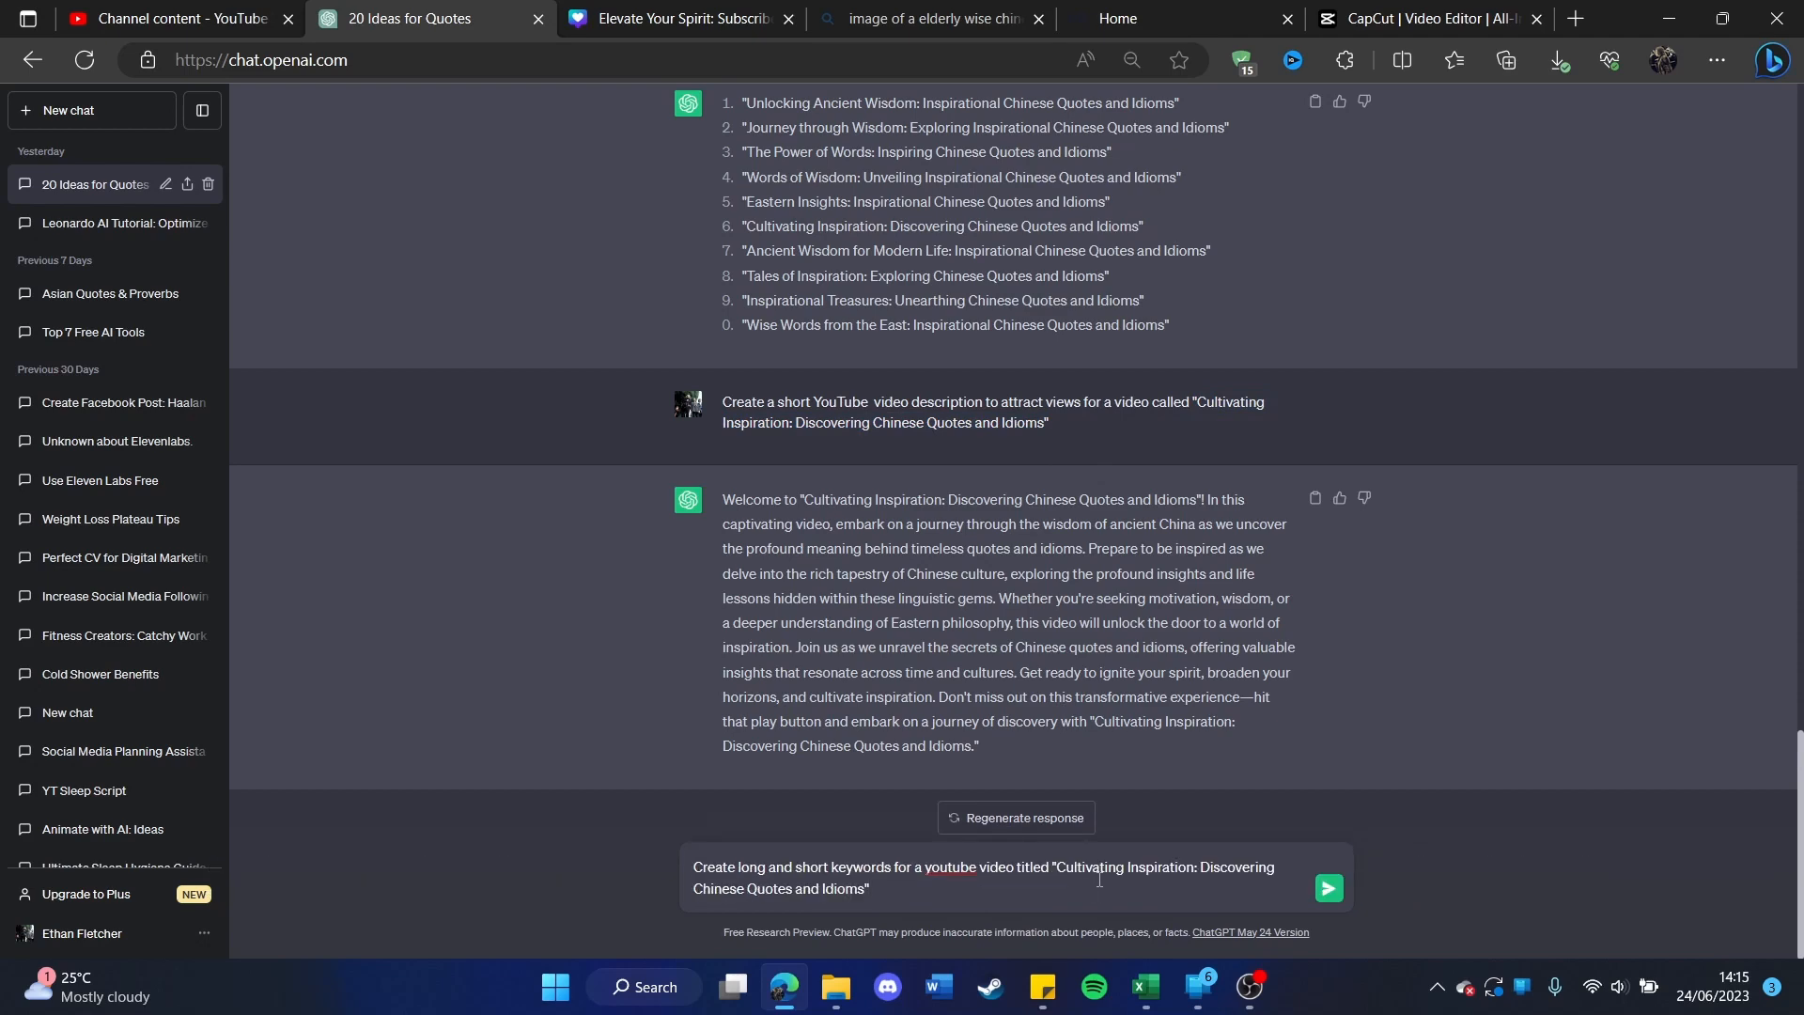
key("Return")
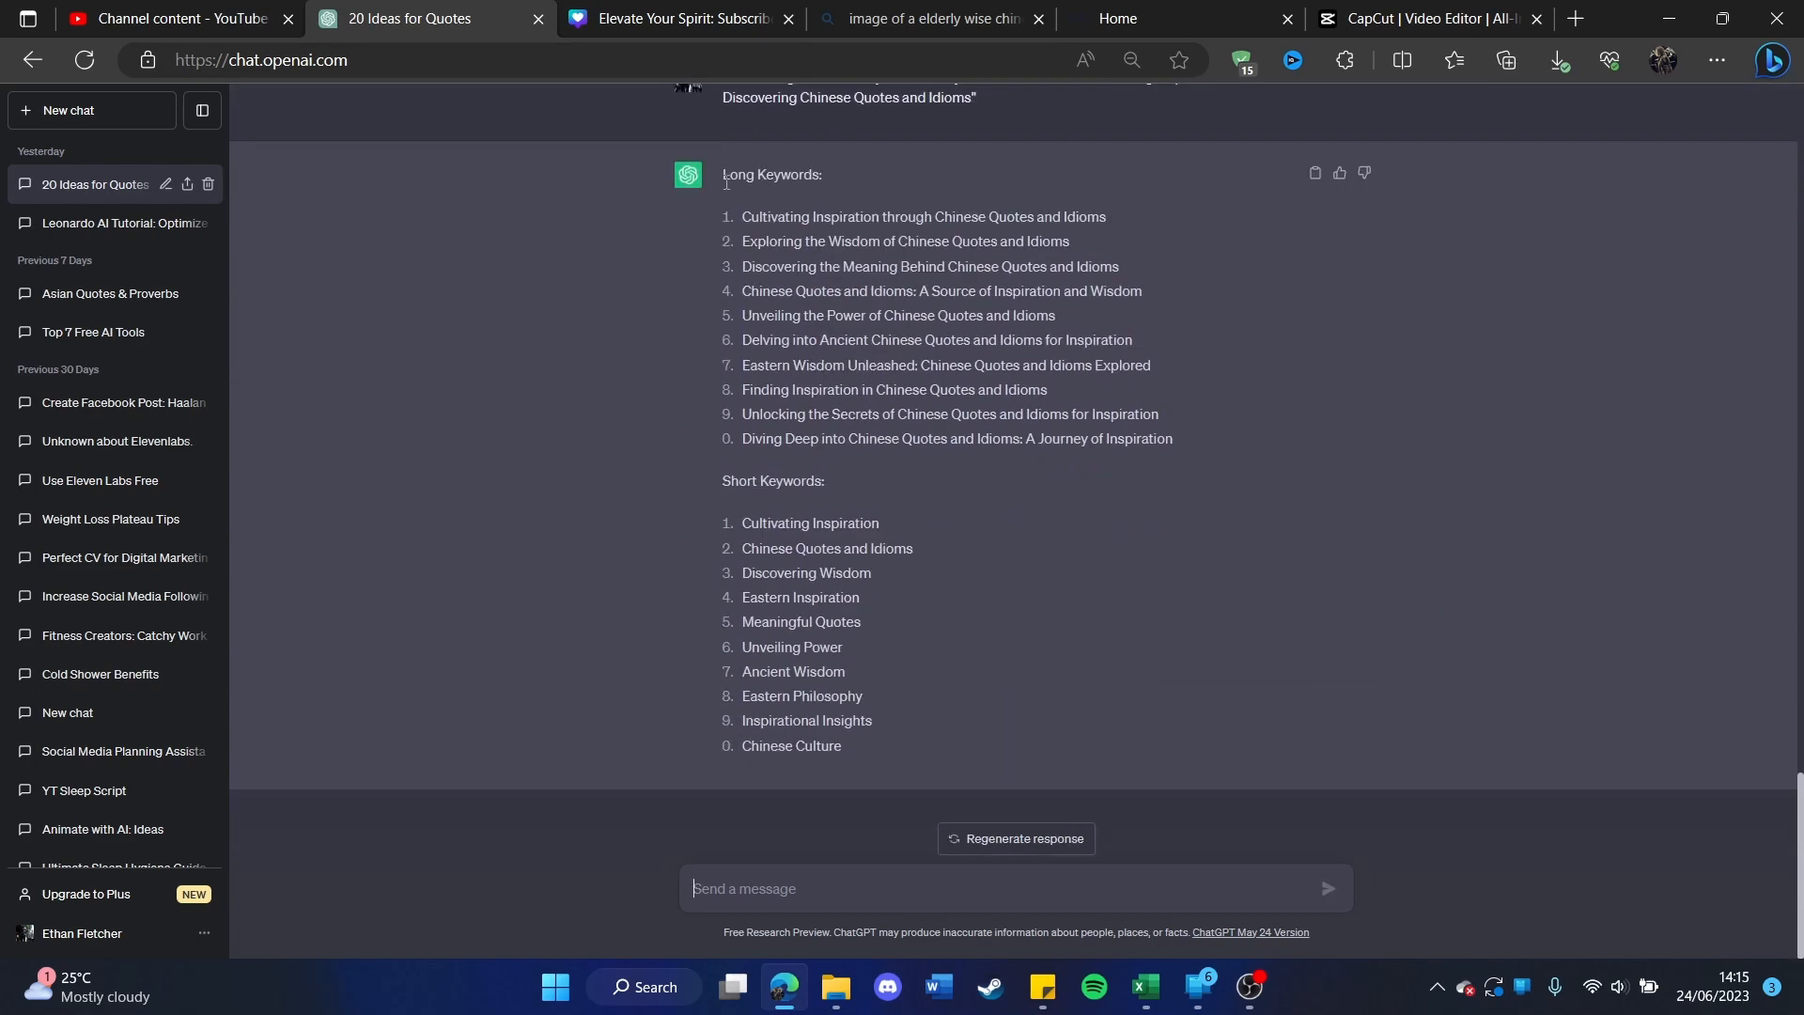
Step: Copy all ten long keywords from ChatGPT and switch to YouTube Studio to paste them as the video's tags
left_click_drag(741, 217, 1198, 446)
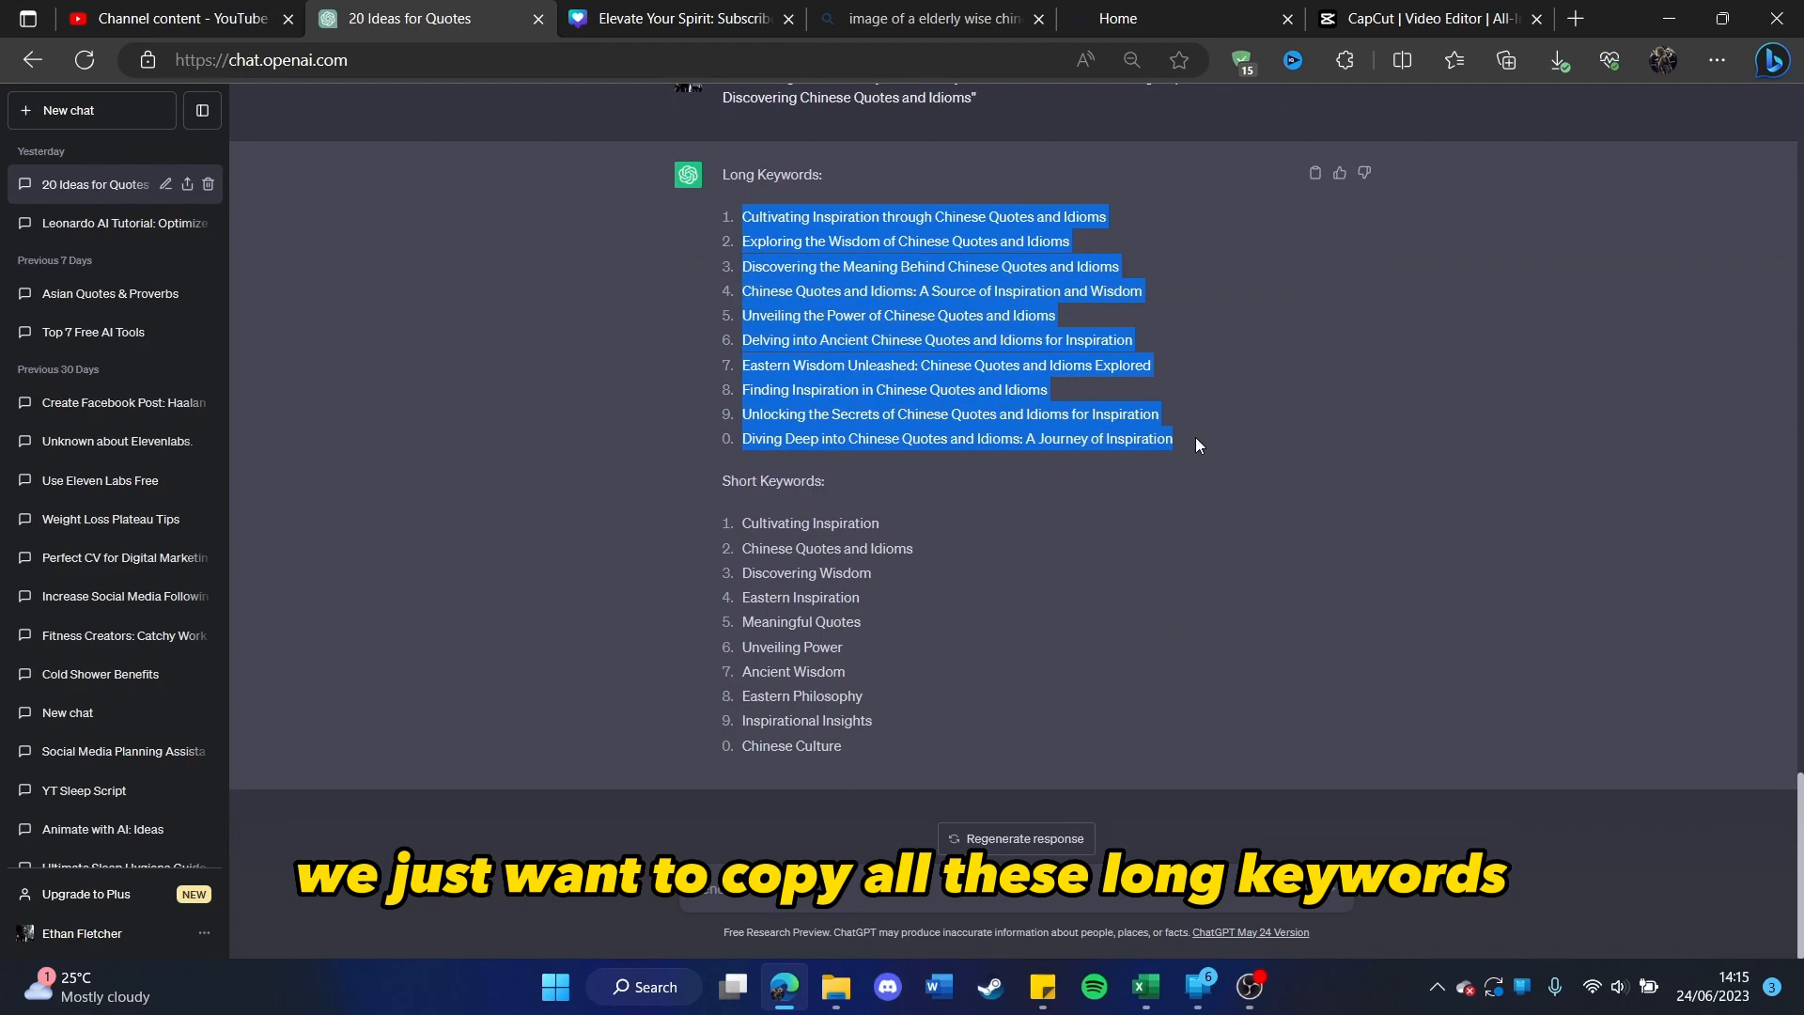
left_click(209, 11)
scroll(723, 676, "down", 12)
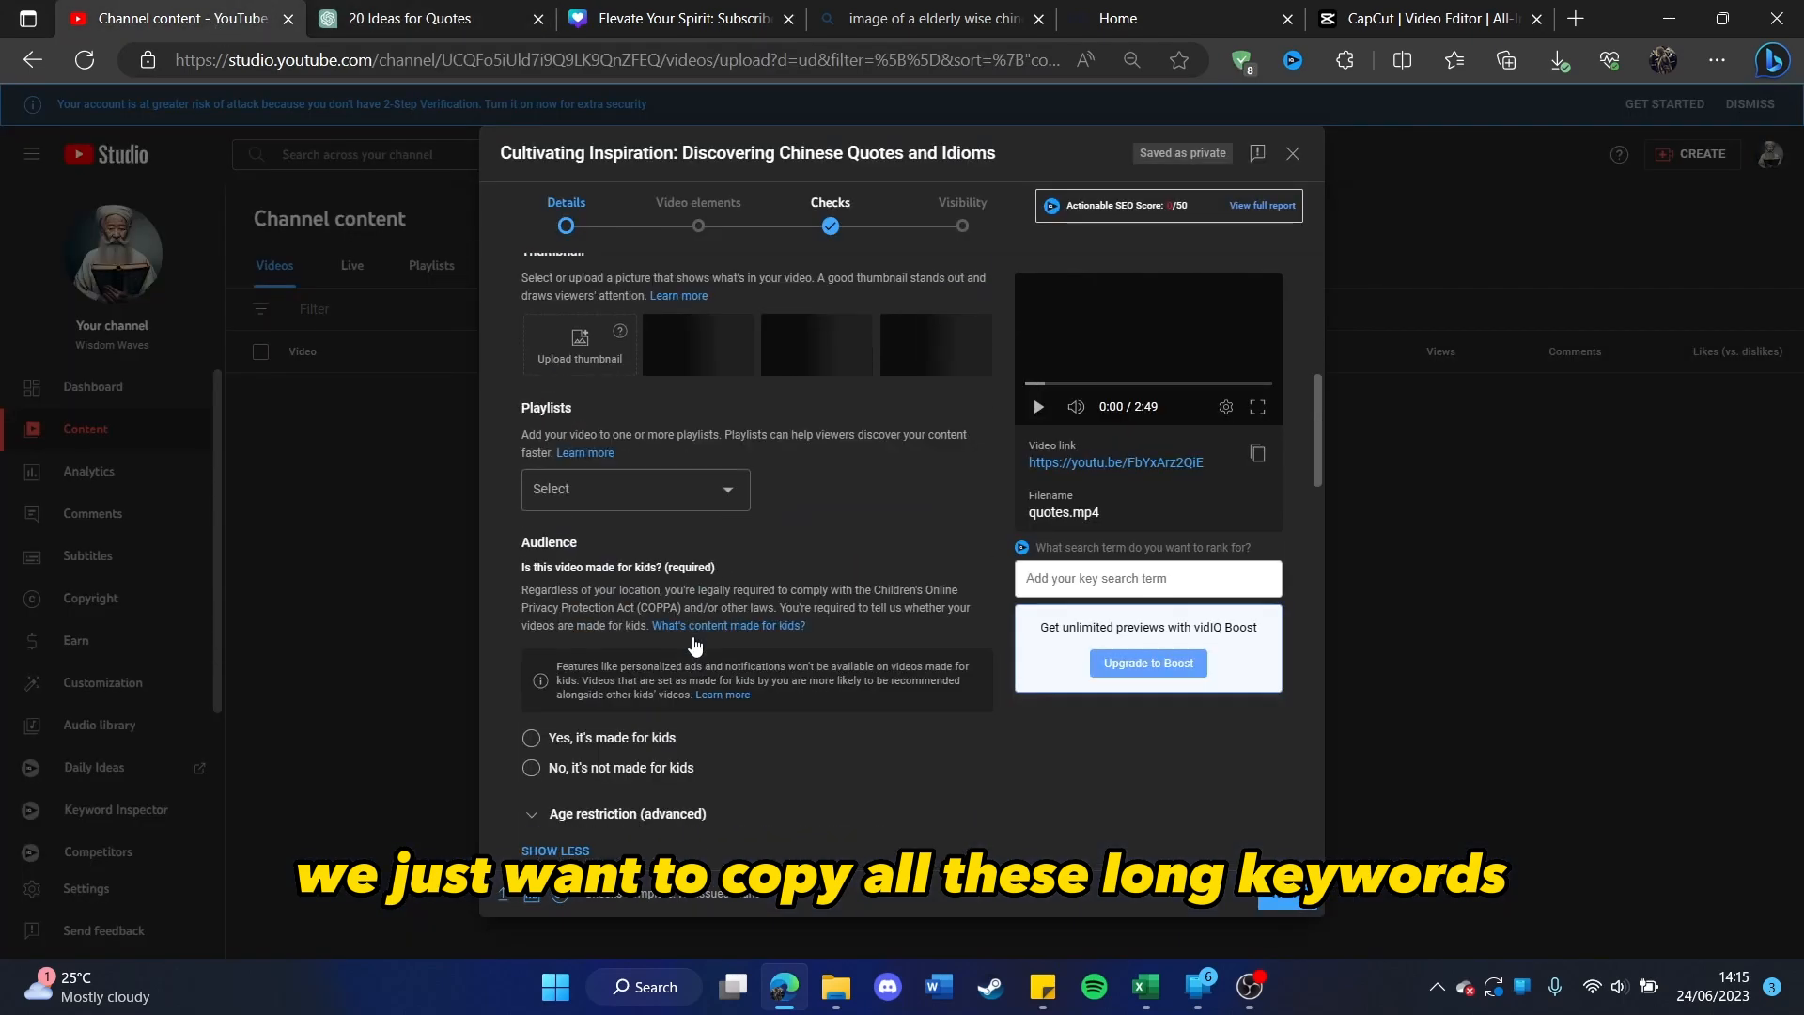
scroll(700, 625, "up", 6)
scroll(701, 592, "down", 8)
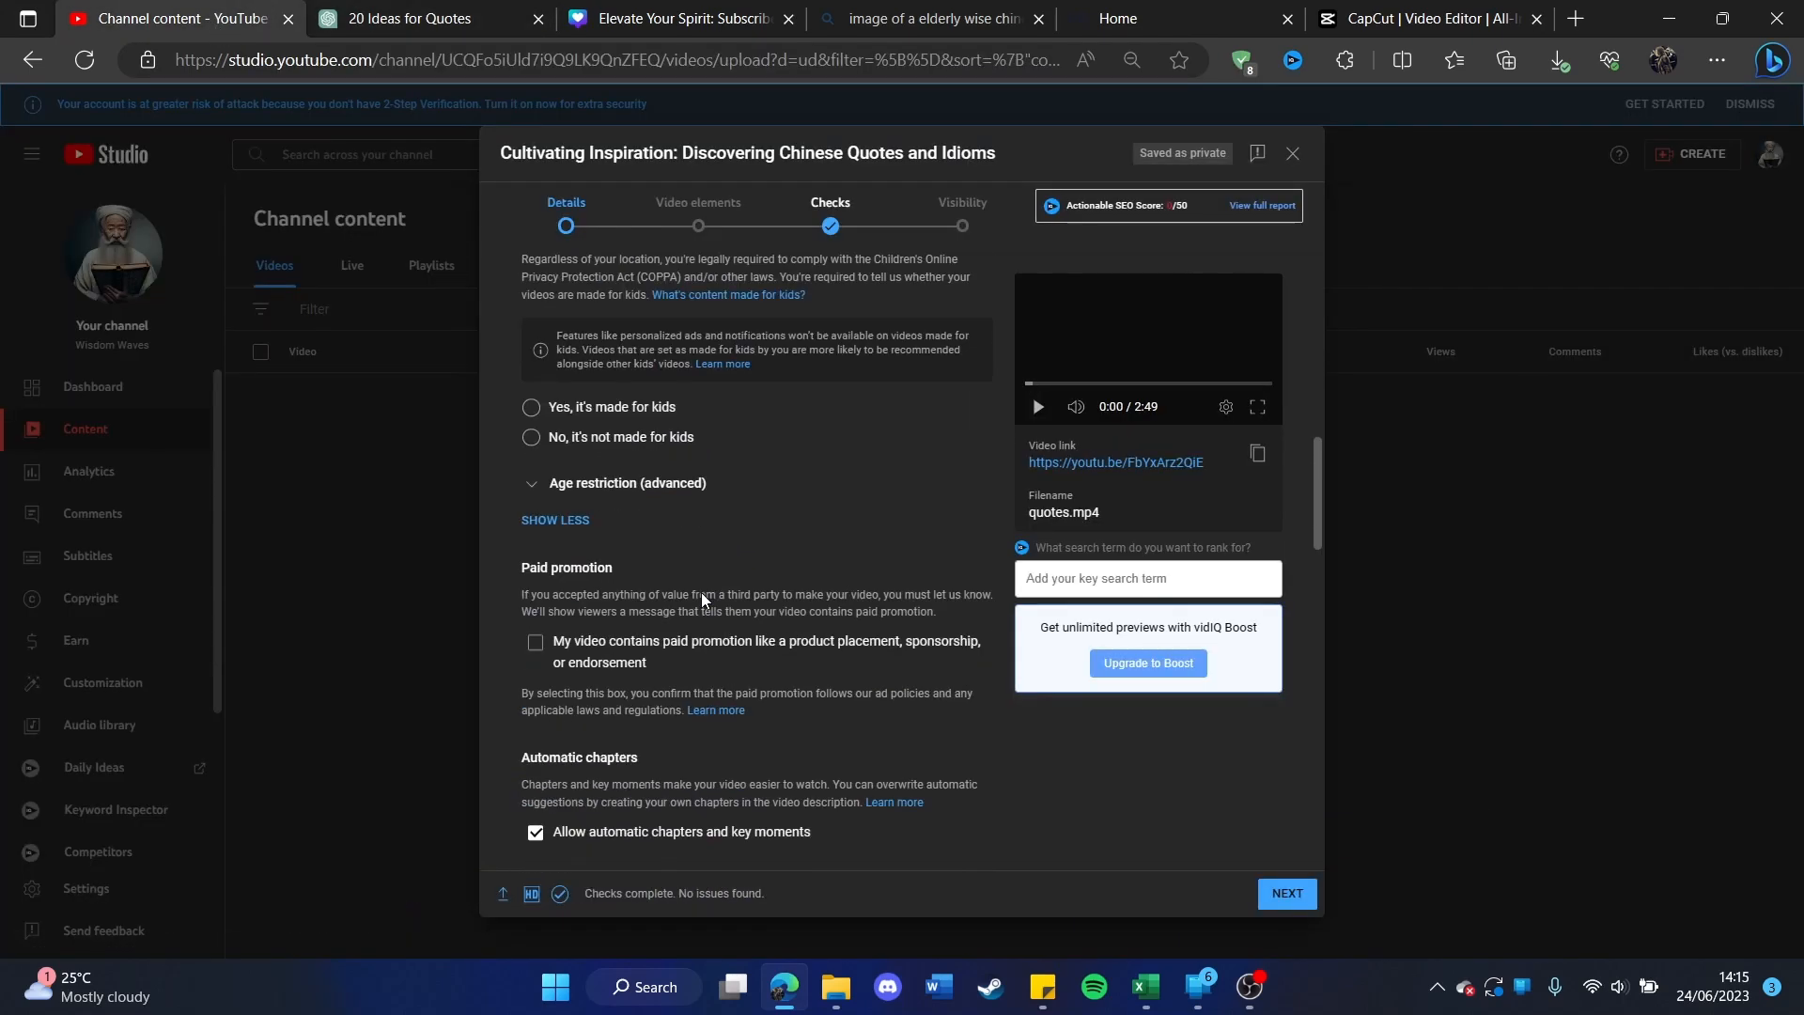
left_click(602, 363)
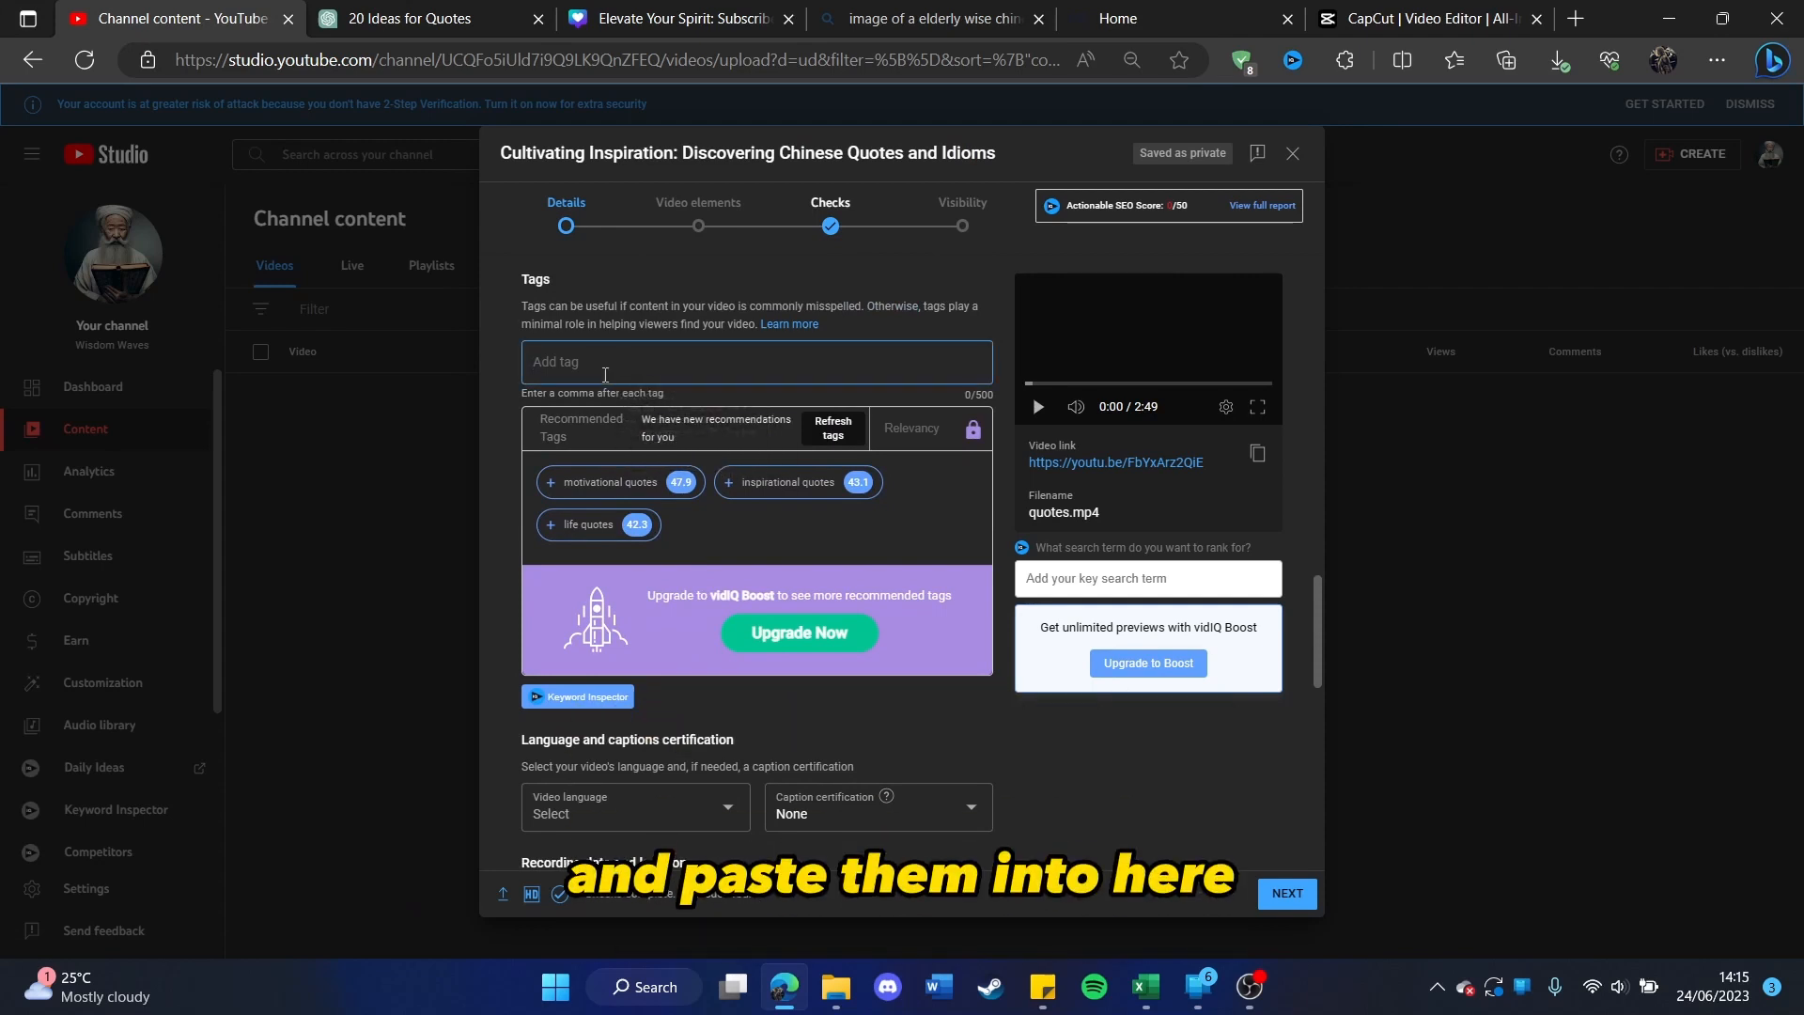
key("ctrl+v")
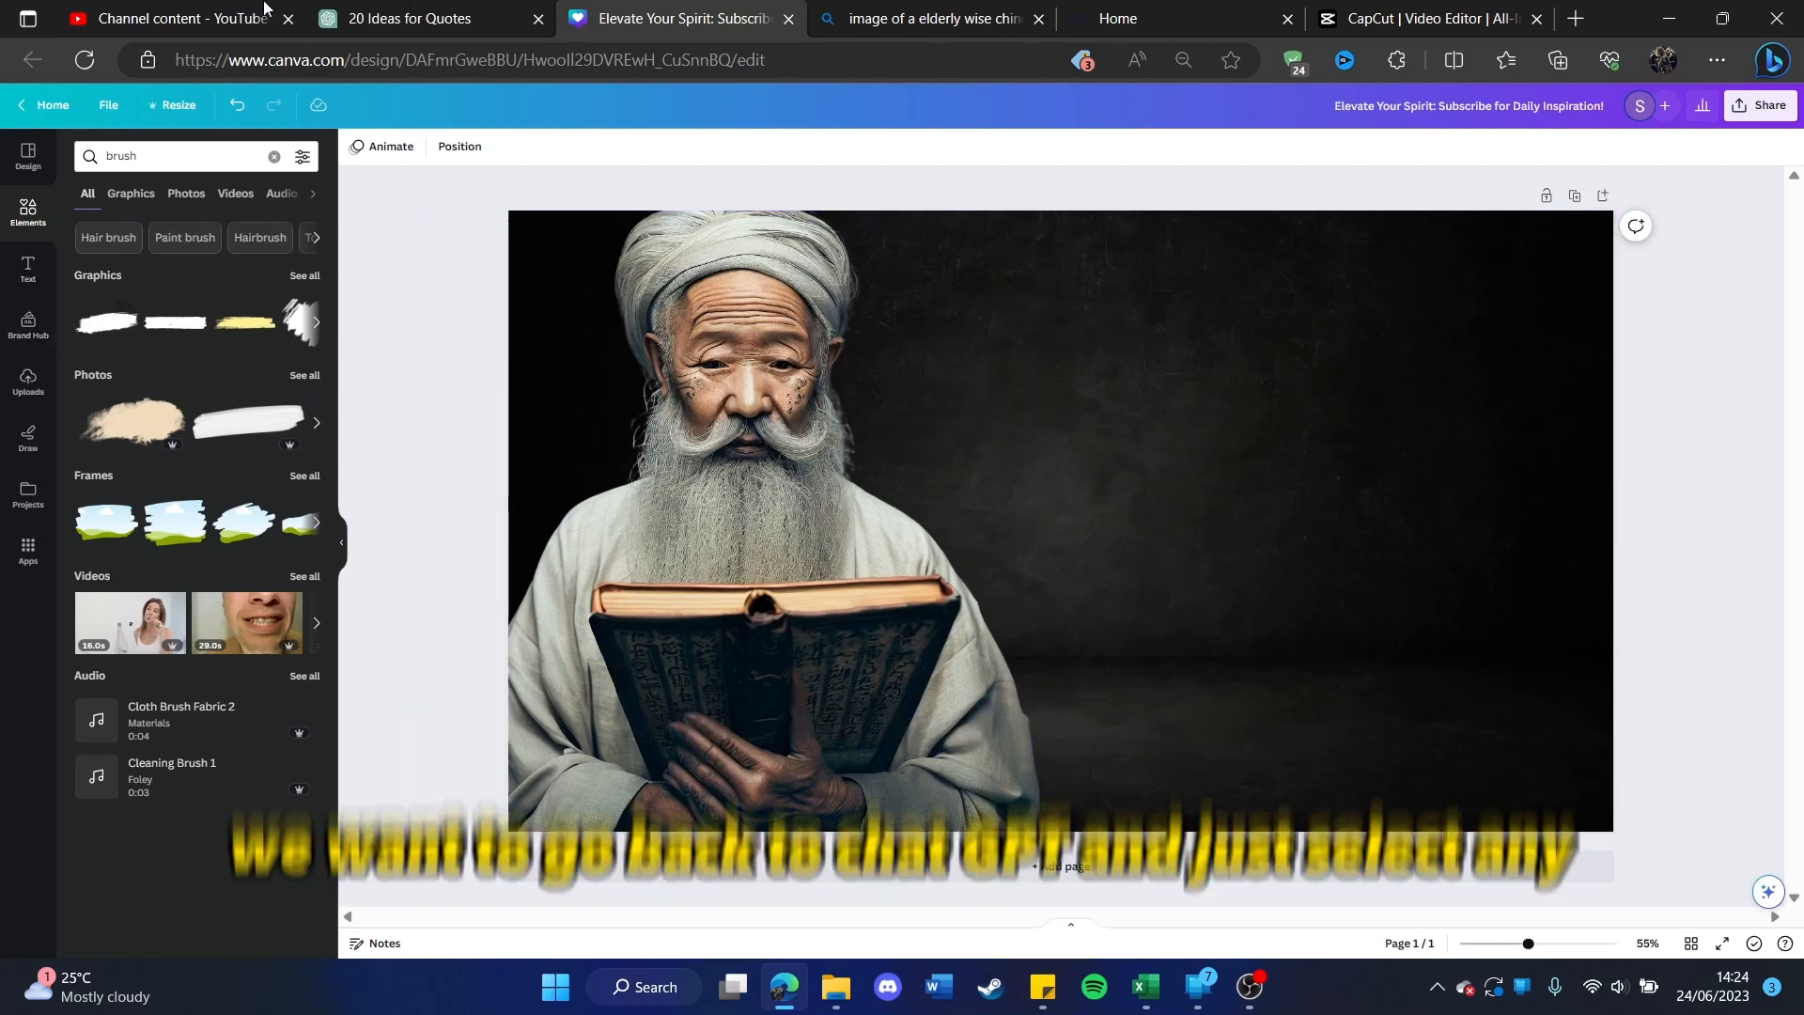
Step: Switch to ChatGPT and copy the first half of a proverb, "A bird does not sing because it has an answer"
left_click(475, 11)
scroll(808, 376, "up", 20)
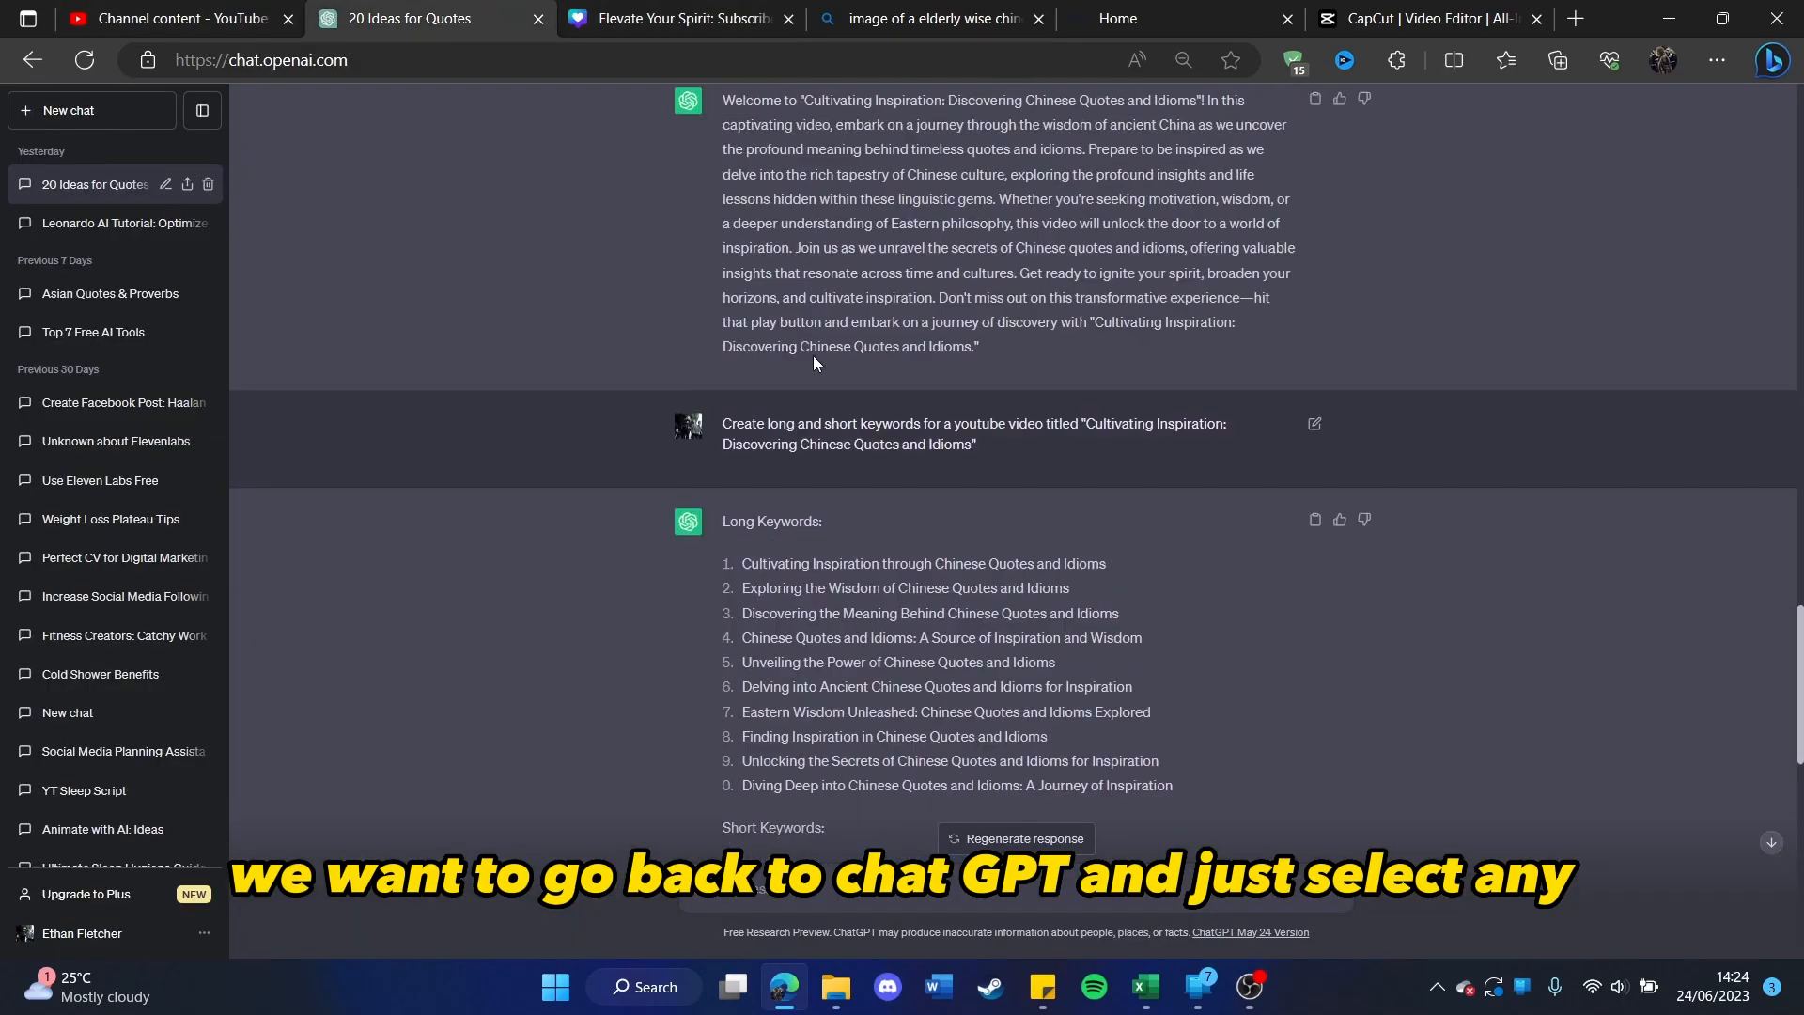
scroll(832, 367, "up", 10)
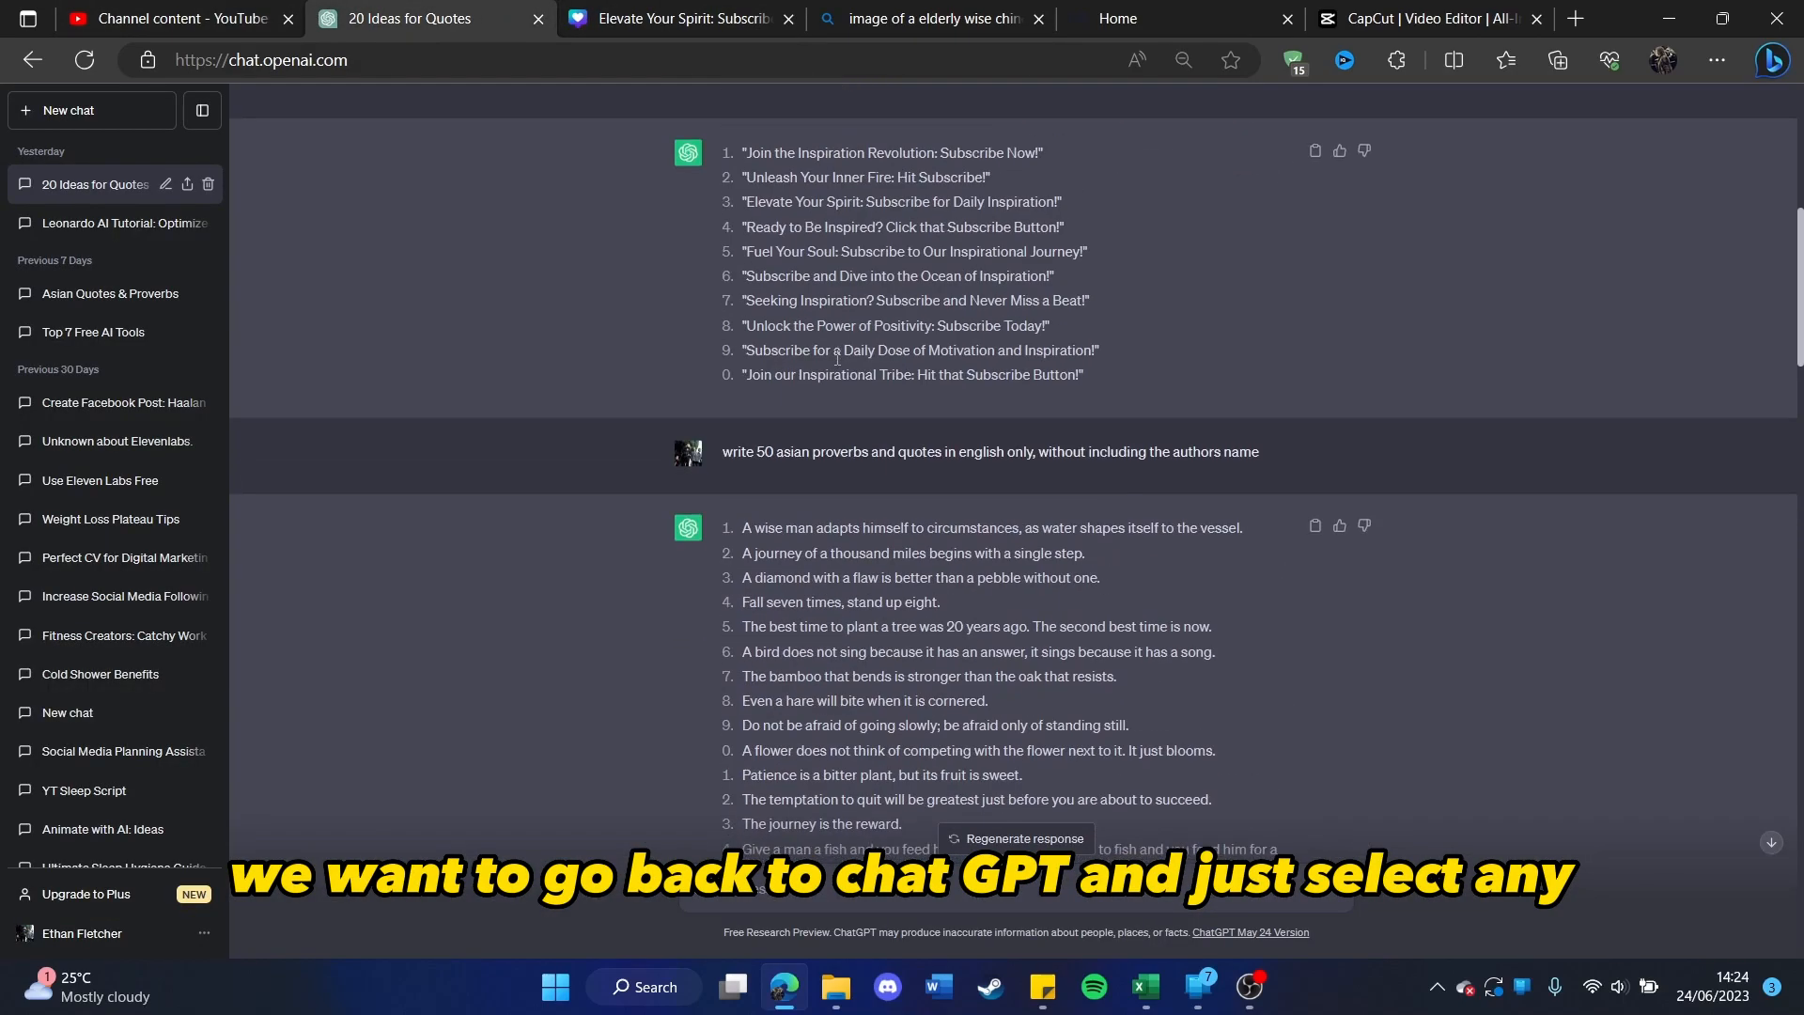
scroll(841, 375, "down", 4)
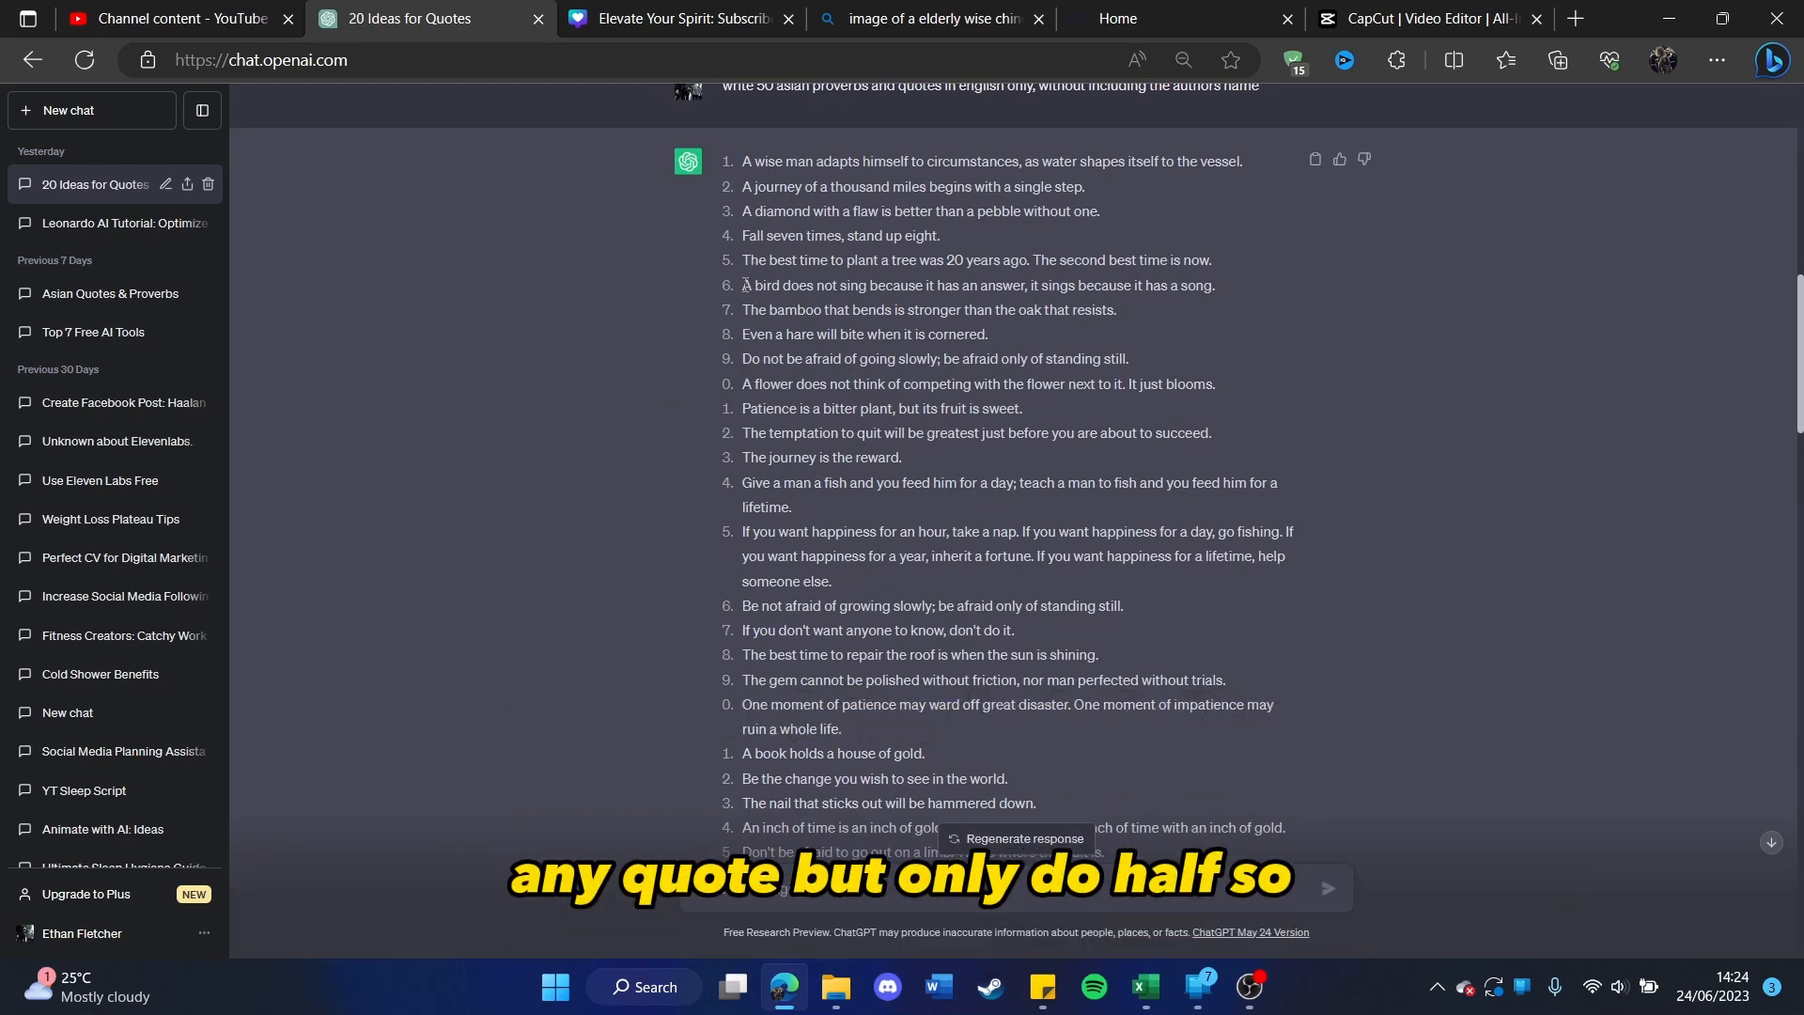
left_click_drag(743, 286, 766, 285)
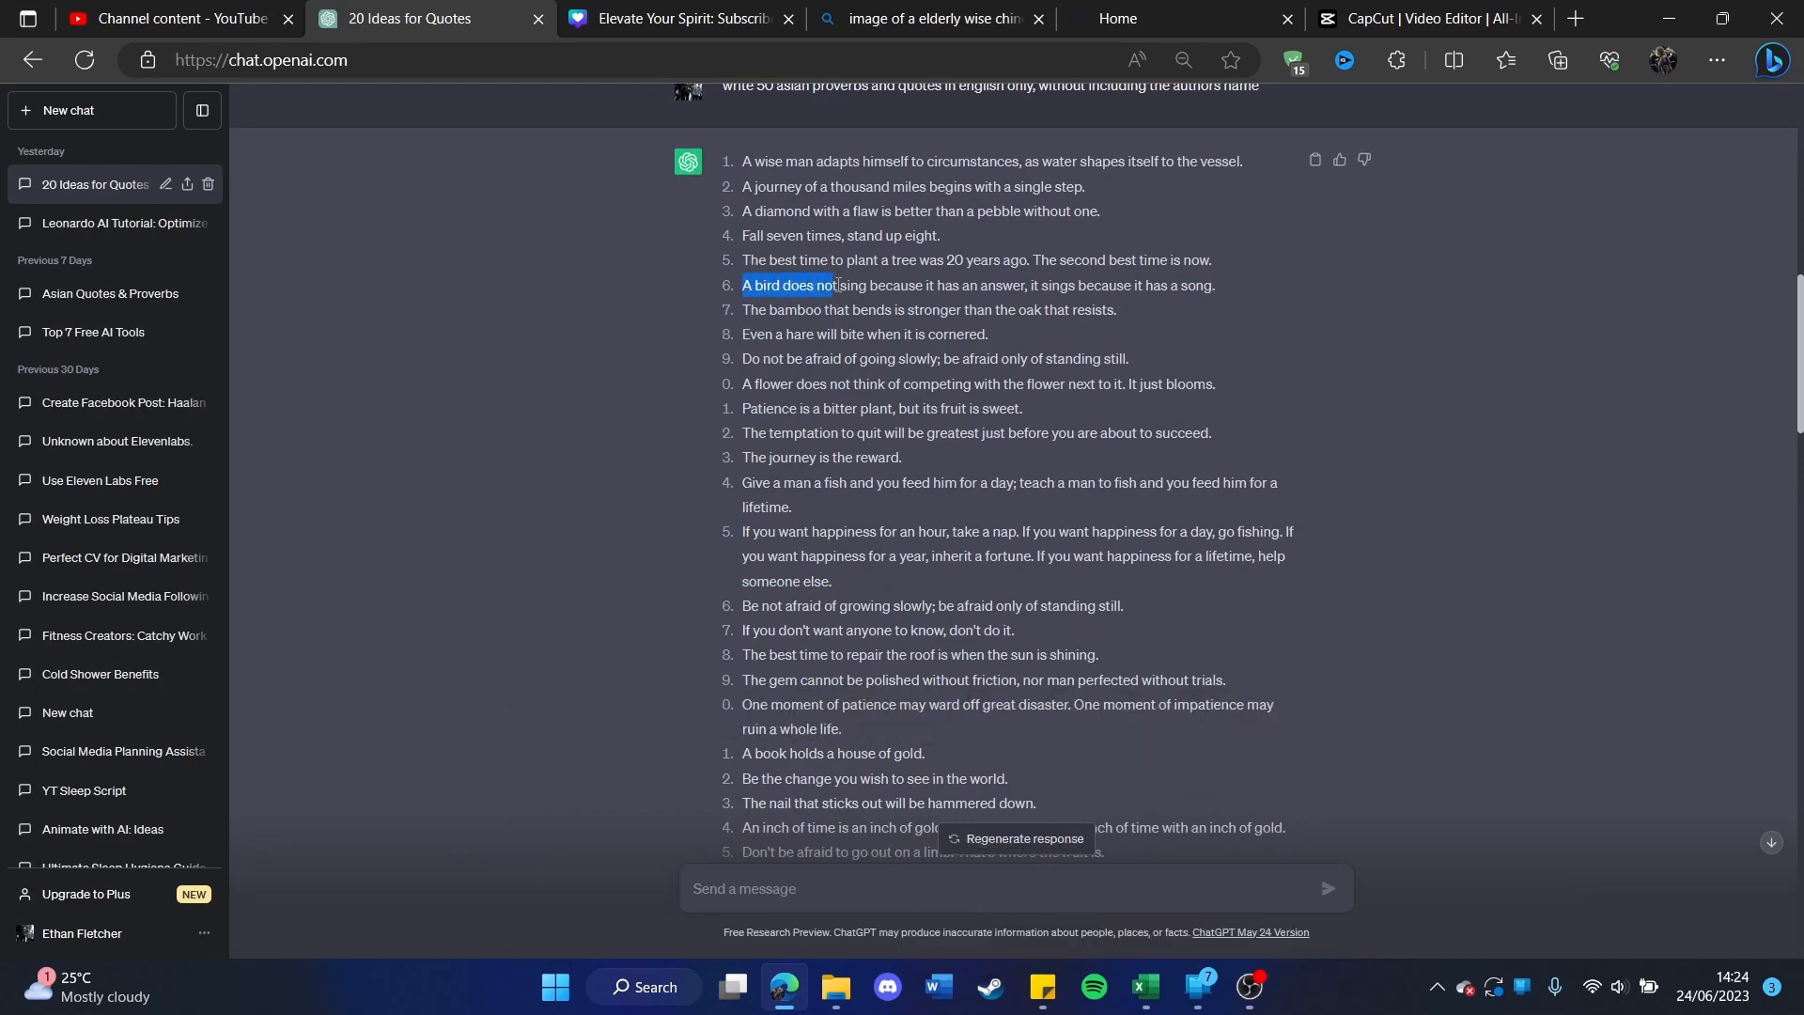
left_click(1021, 285)
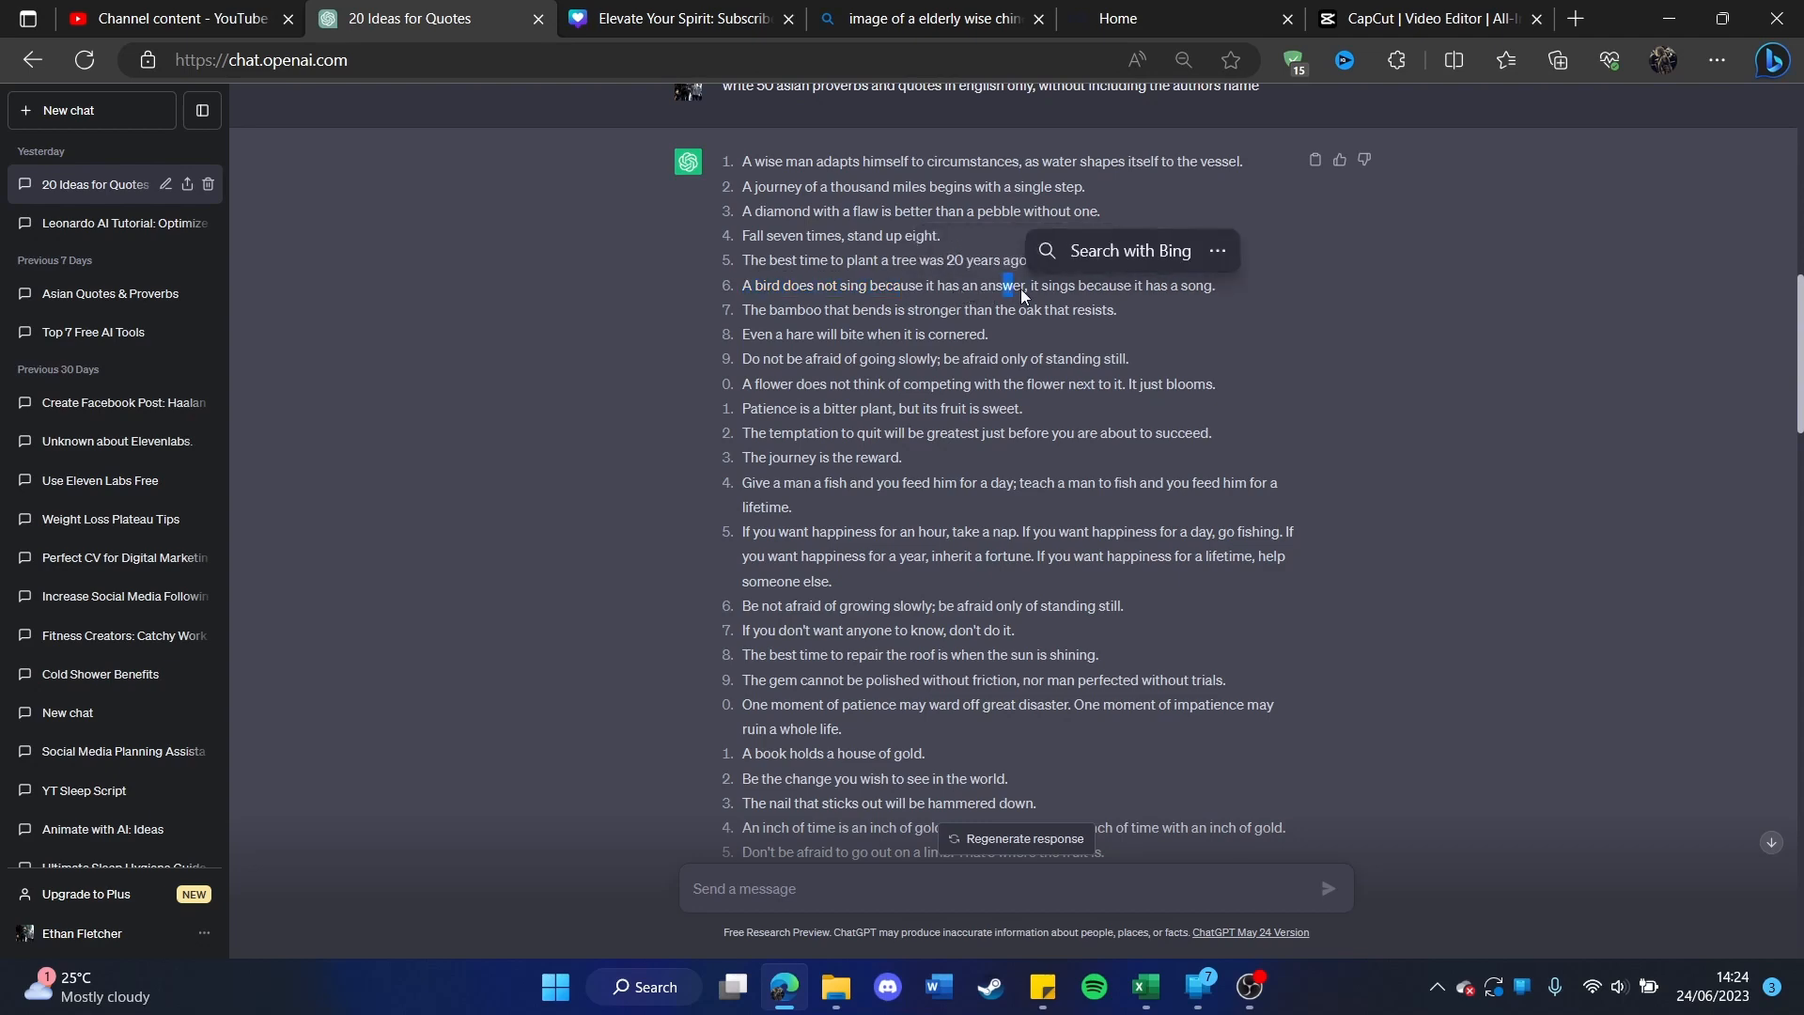
left_click_drag(776, 284, 749, 285)
key("ctrl+c")
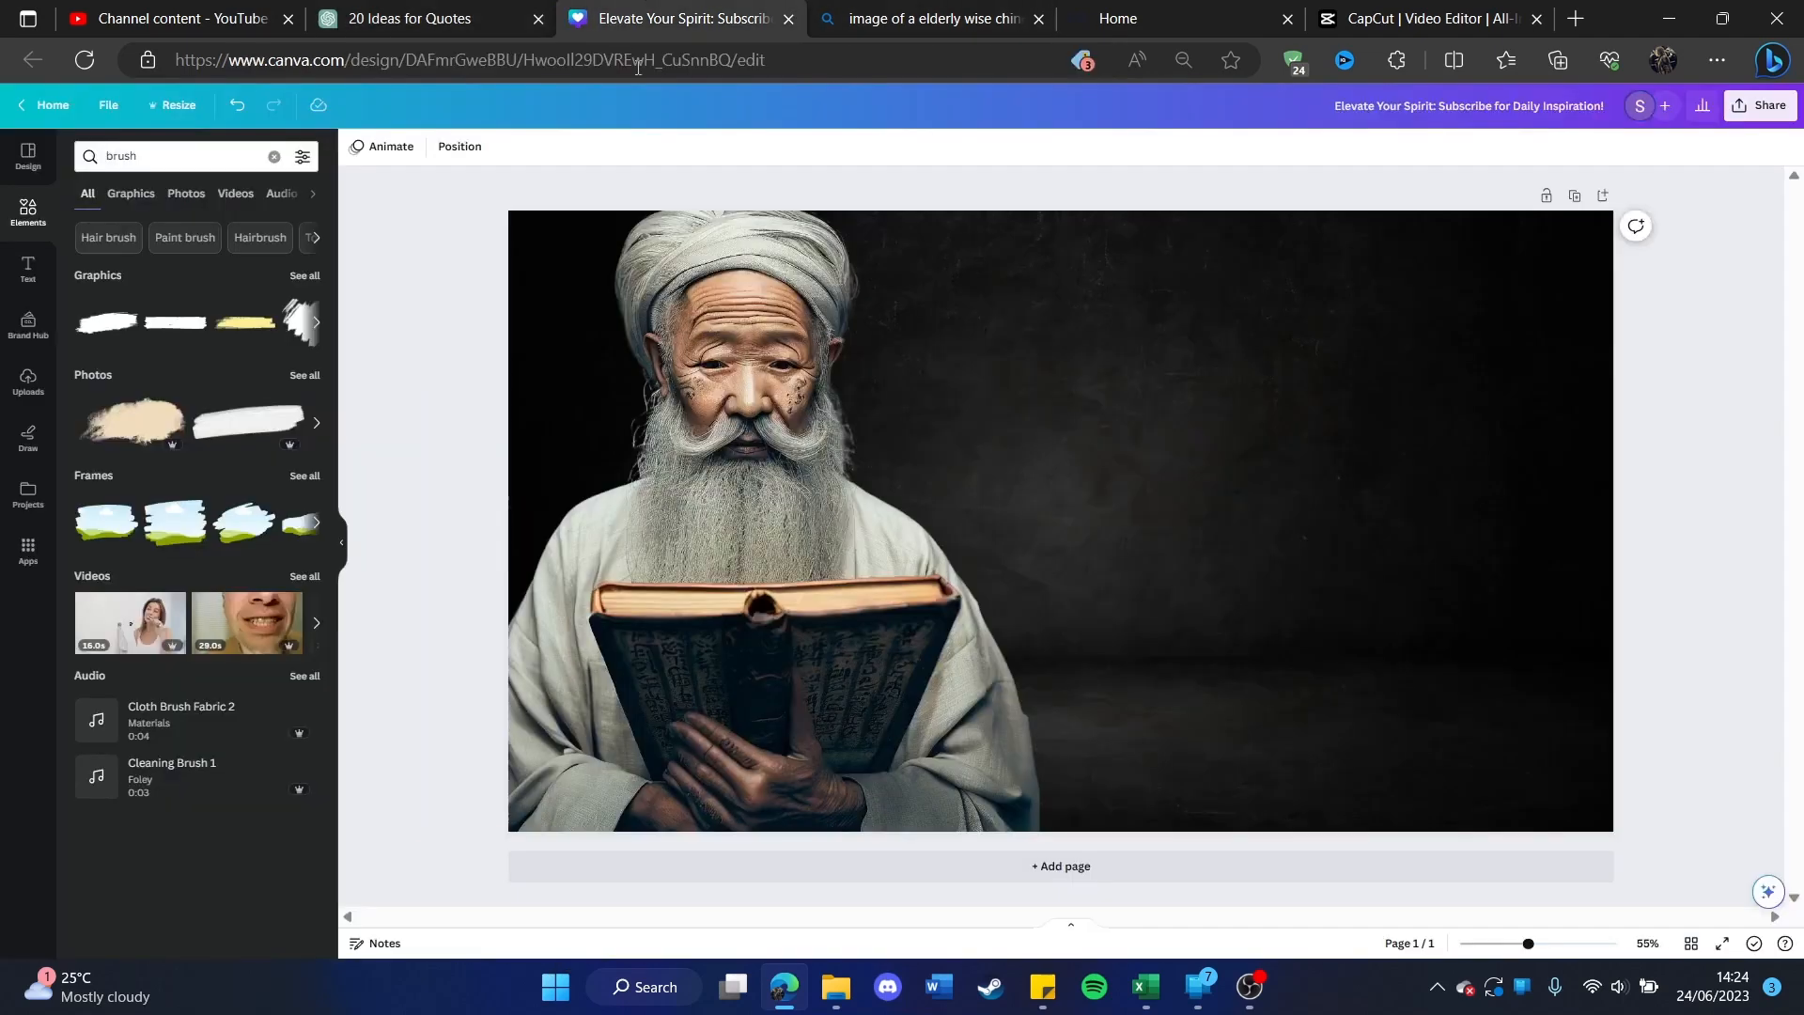
Step: In the Canva thumbnail, add a white heading reading "A bird does not sing because it has an answer" beside the old man
left_click(11, 286)
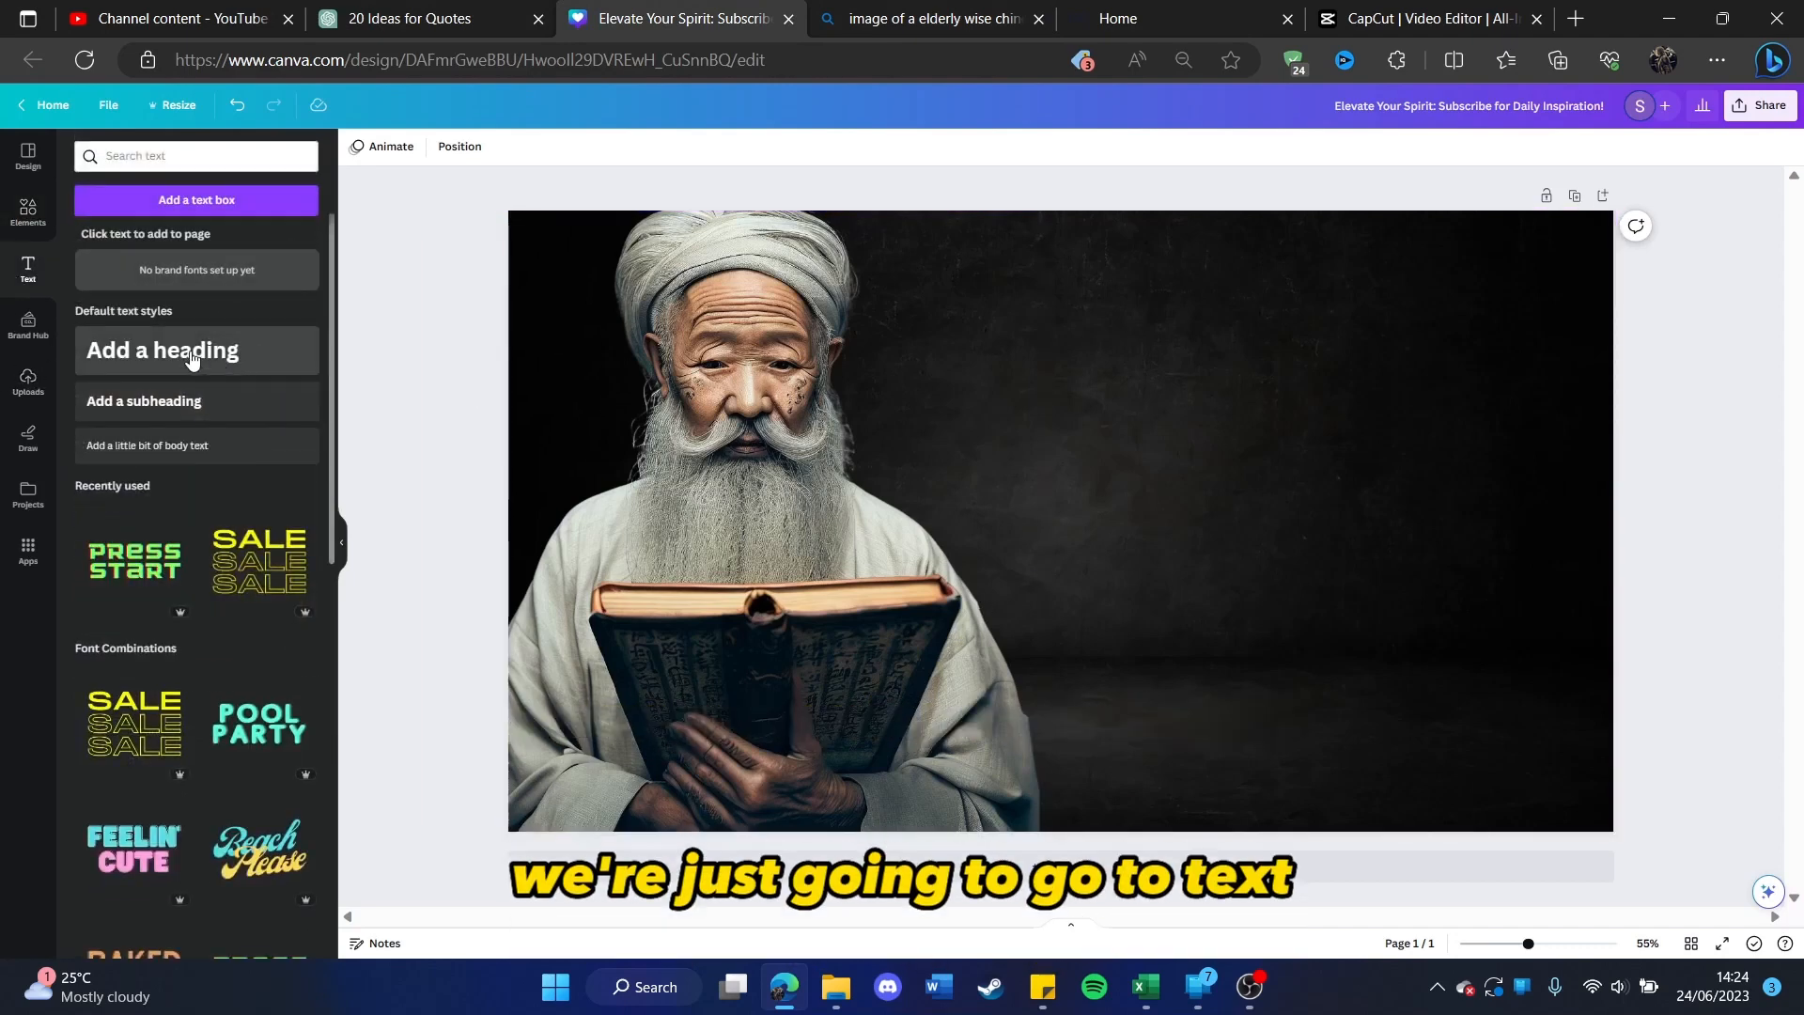
mouse_move(217, 350)
left_mouse_down()
mouse_move(1135, 395)
mouse_move(1465, 545)
mouse_move(1400, 634)
left_mouse_up()
key("ctrl+v")
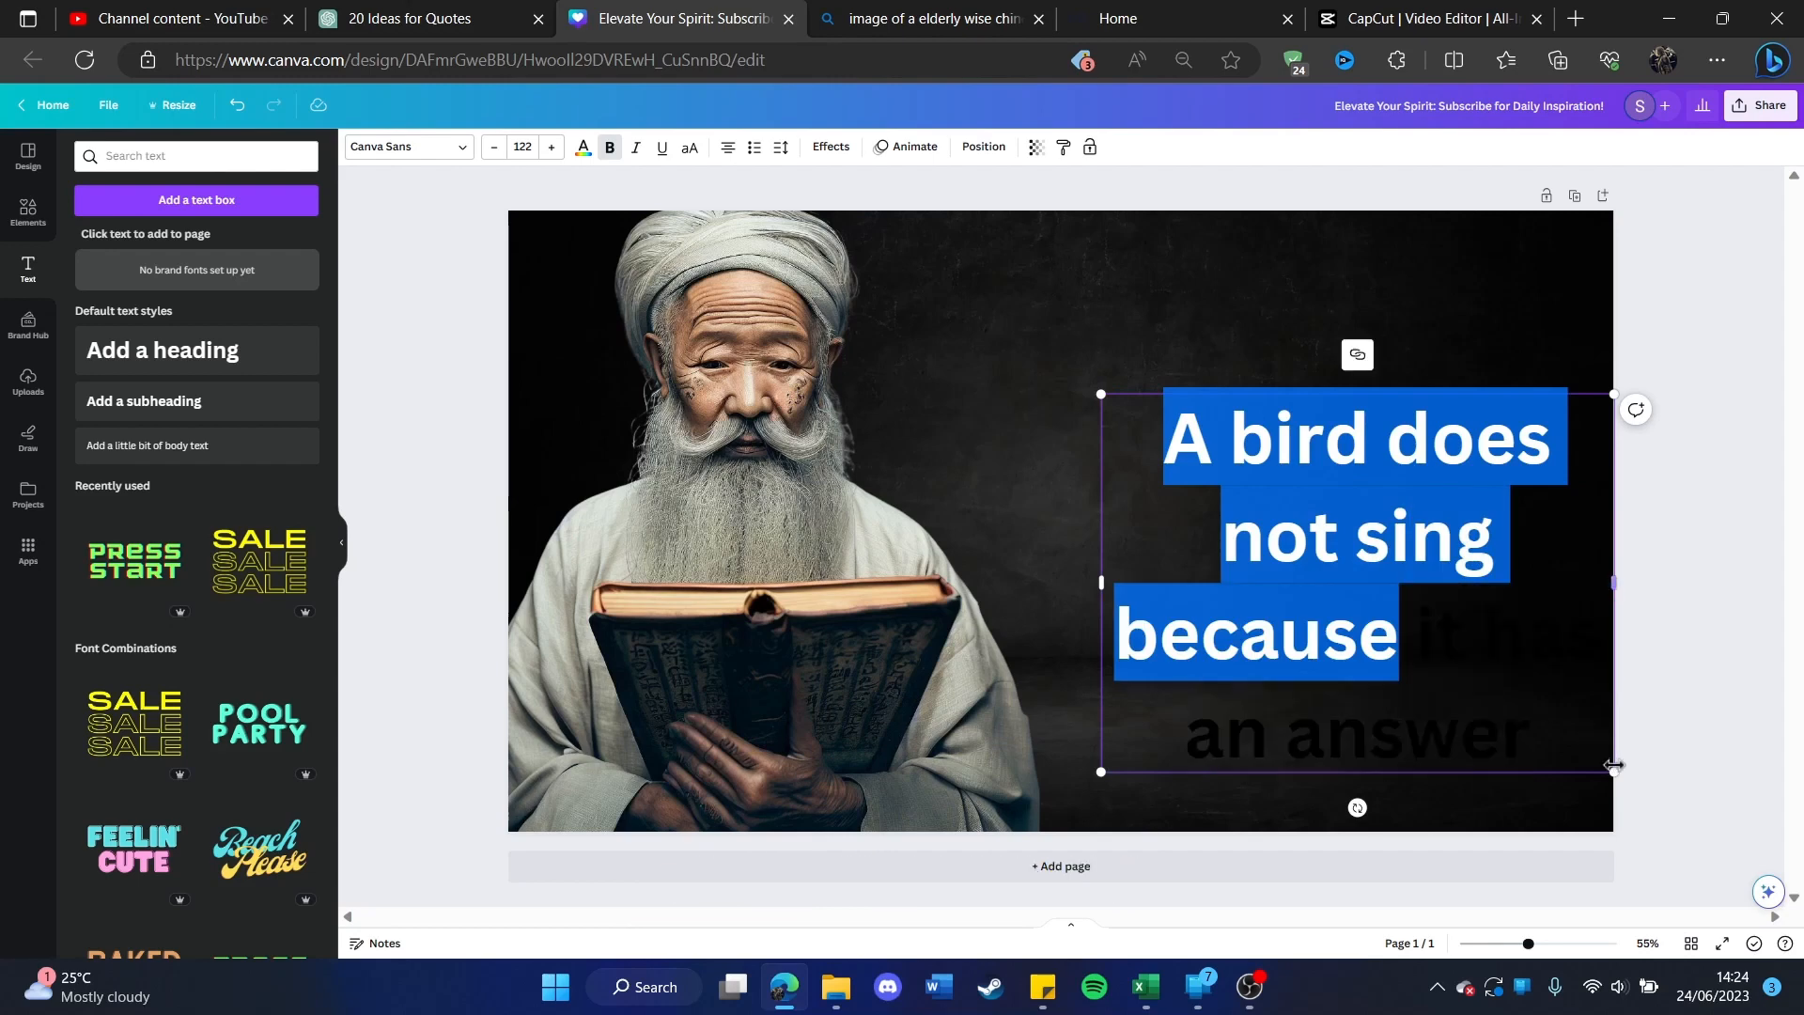
left_click(1186, 471)
left_click_drag(1186, 472, 1527, 722)
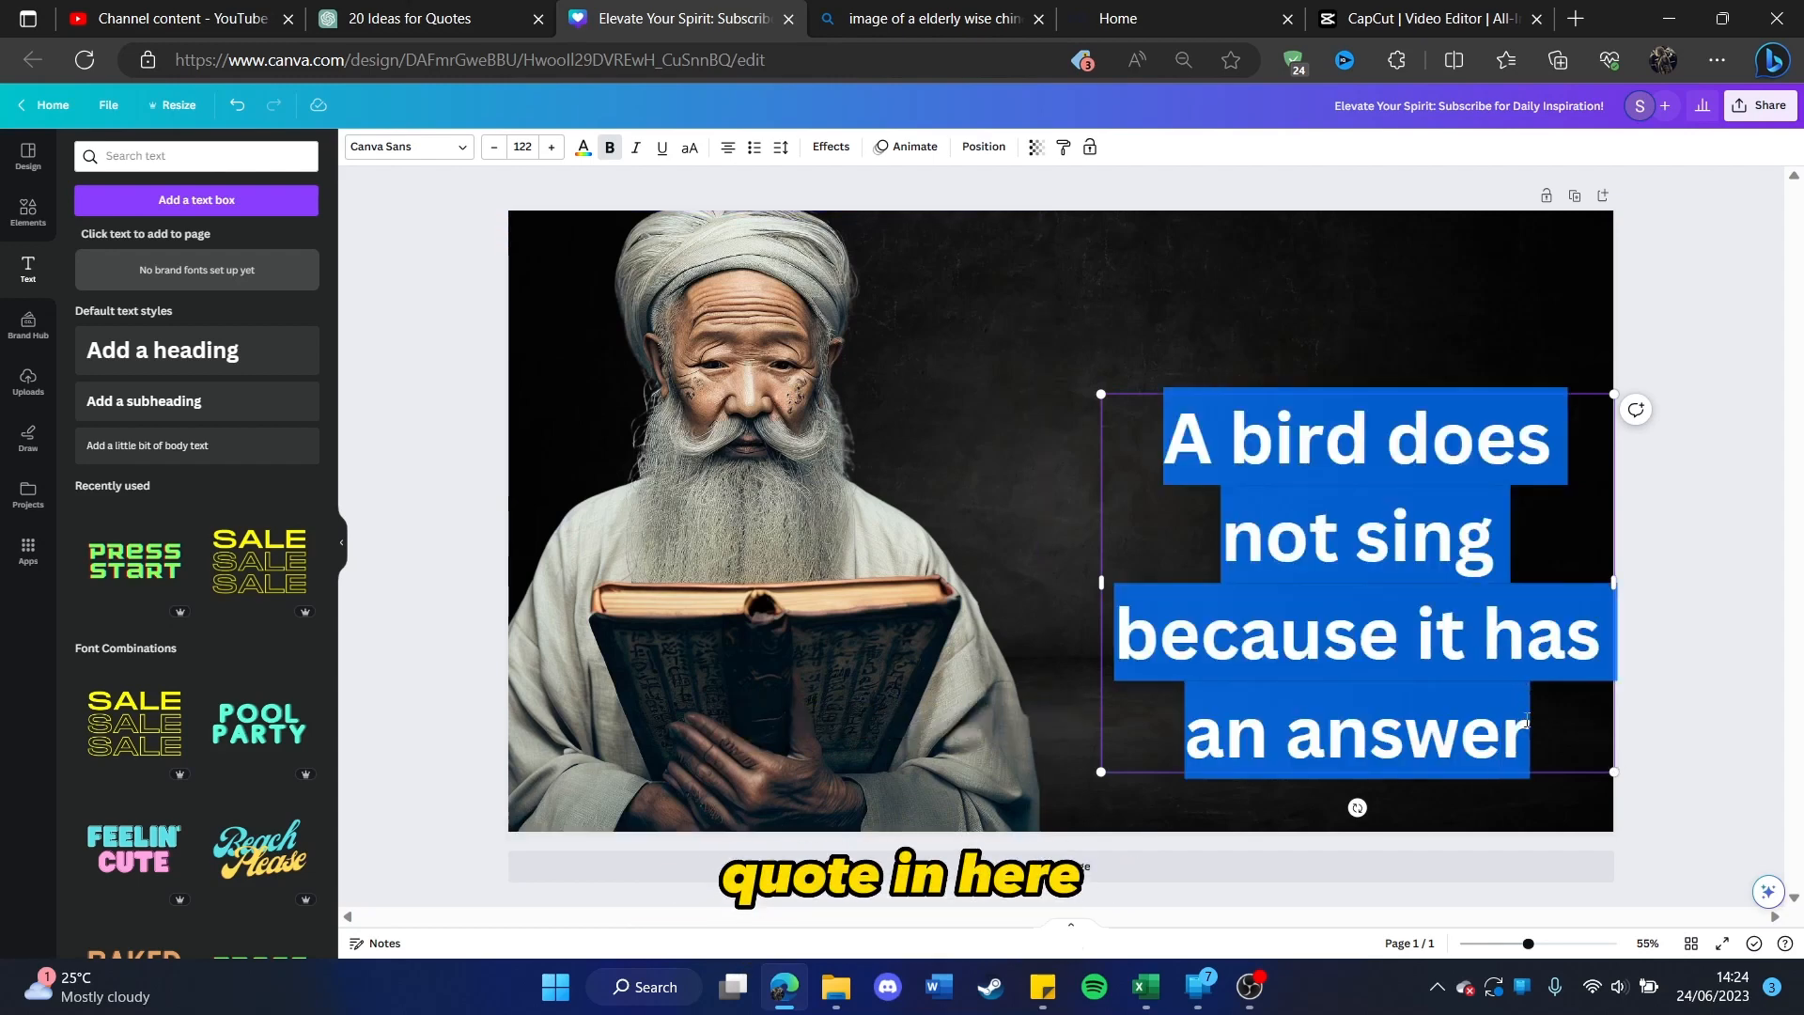
left_click(579, 158)
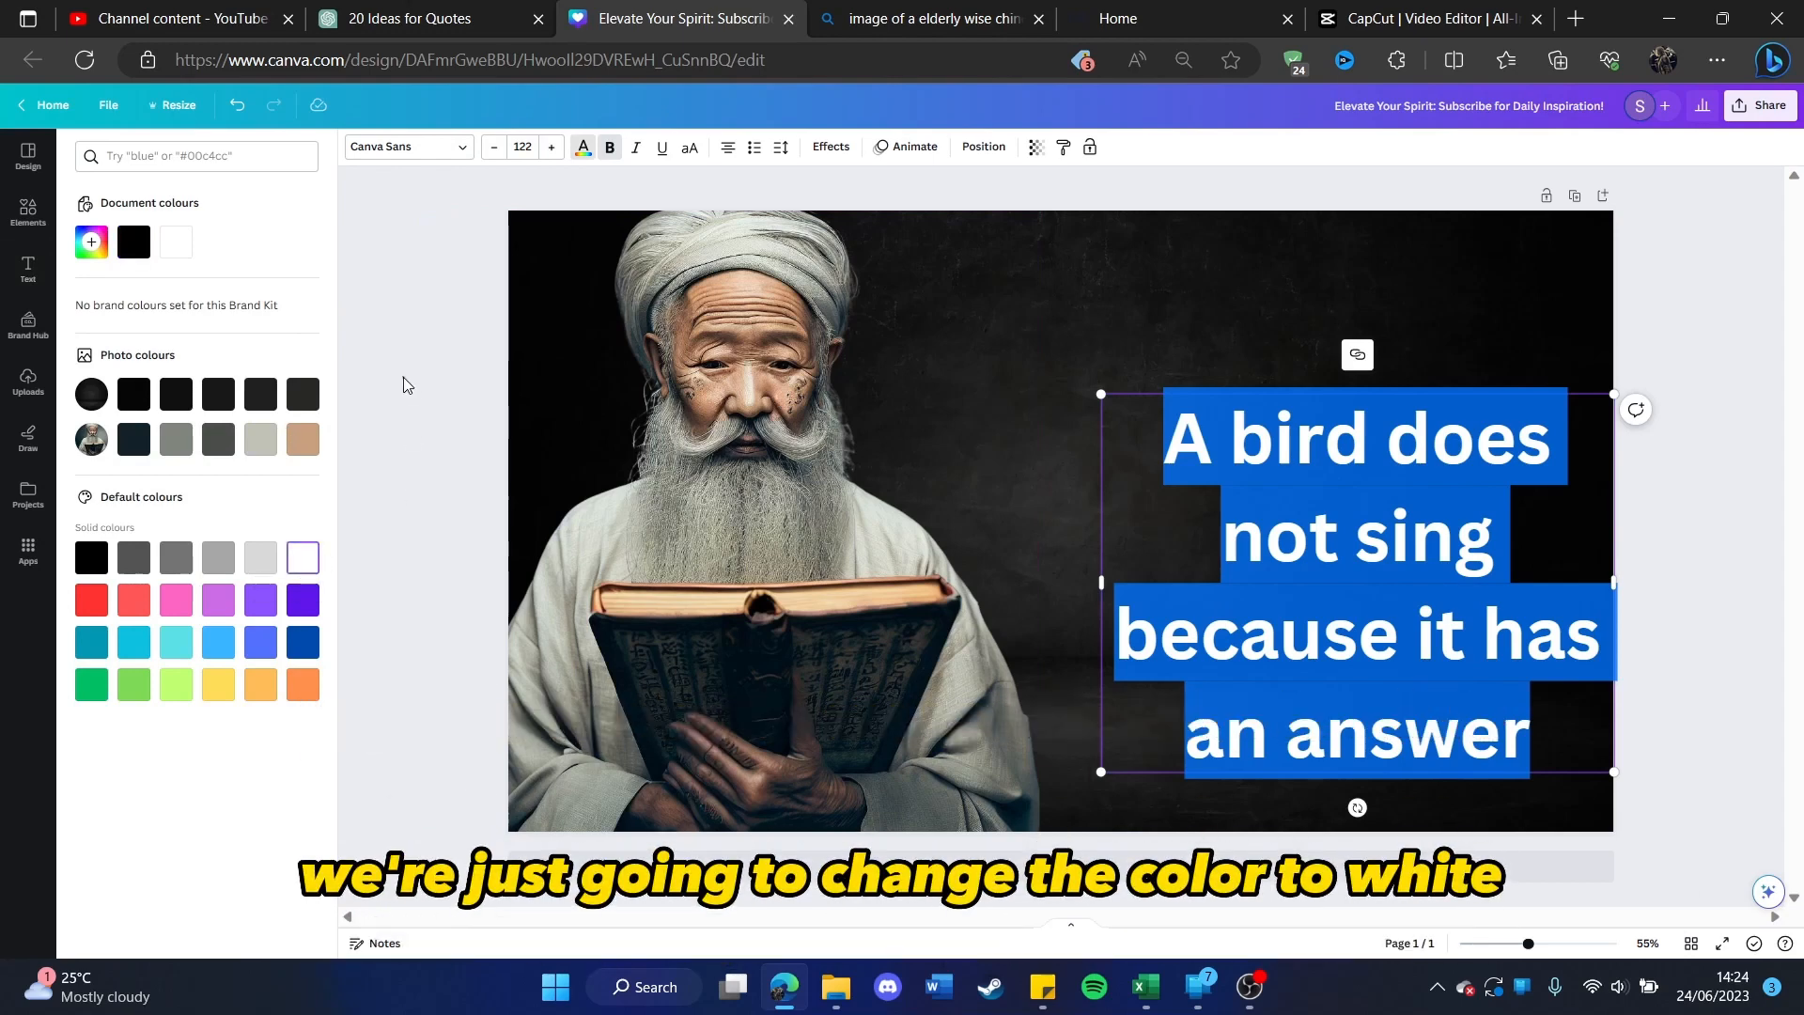
Step: Enclose the heading's quote in double quotation marks and move it up and left, centring it in the dark area beside the man
left_click(1166, 437)
left_click(1168, 435)
type("\"")
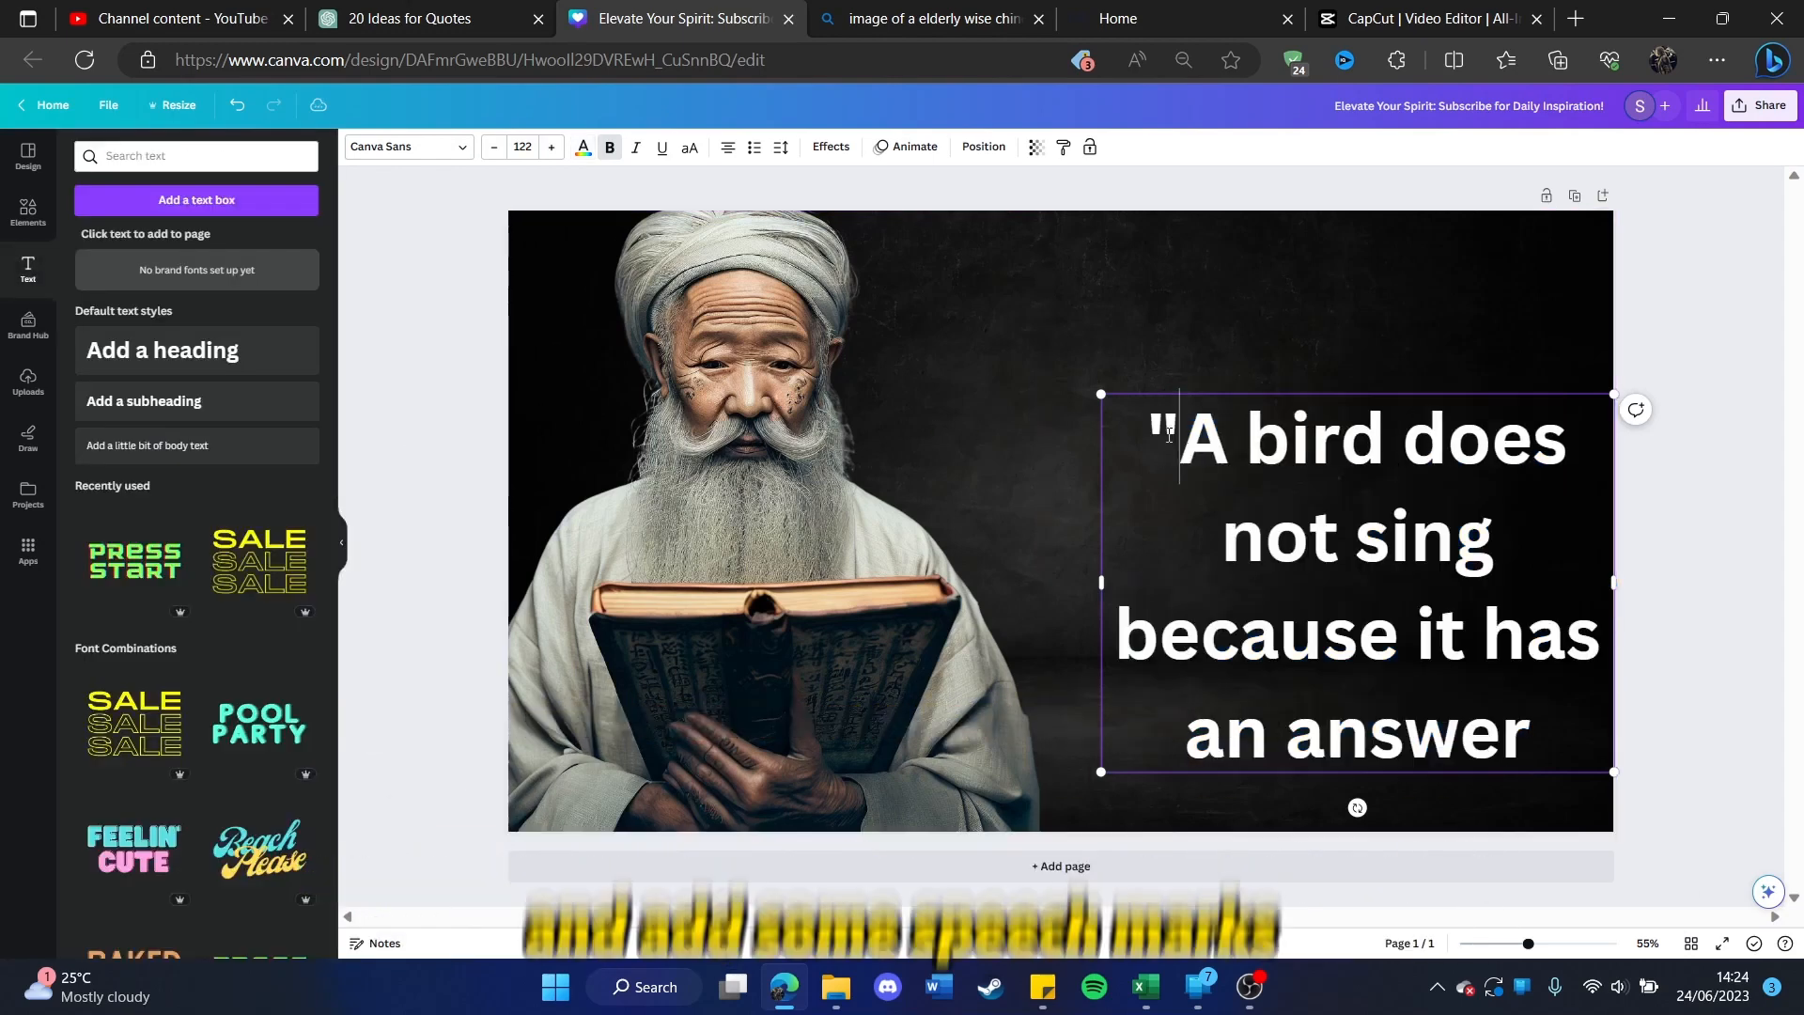
type("\"")
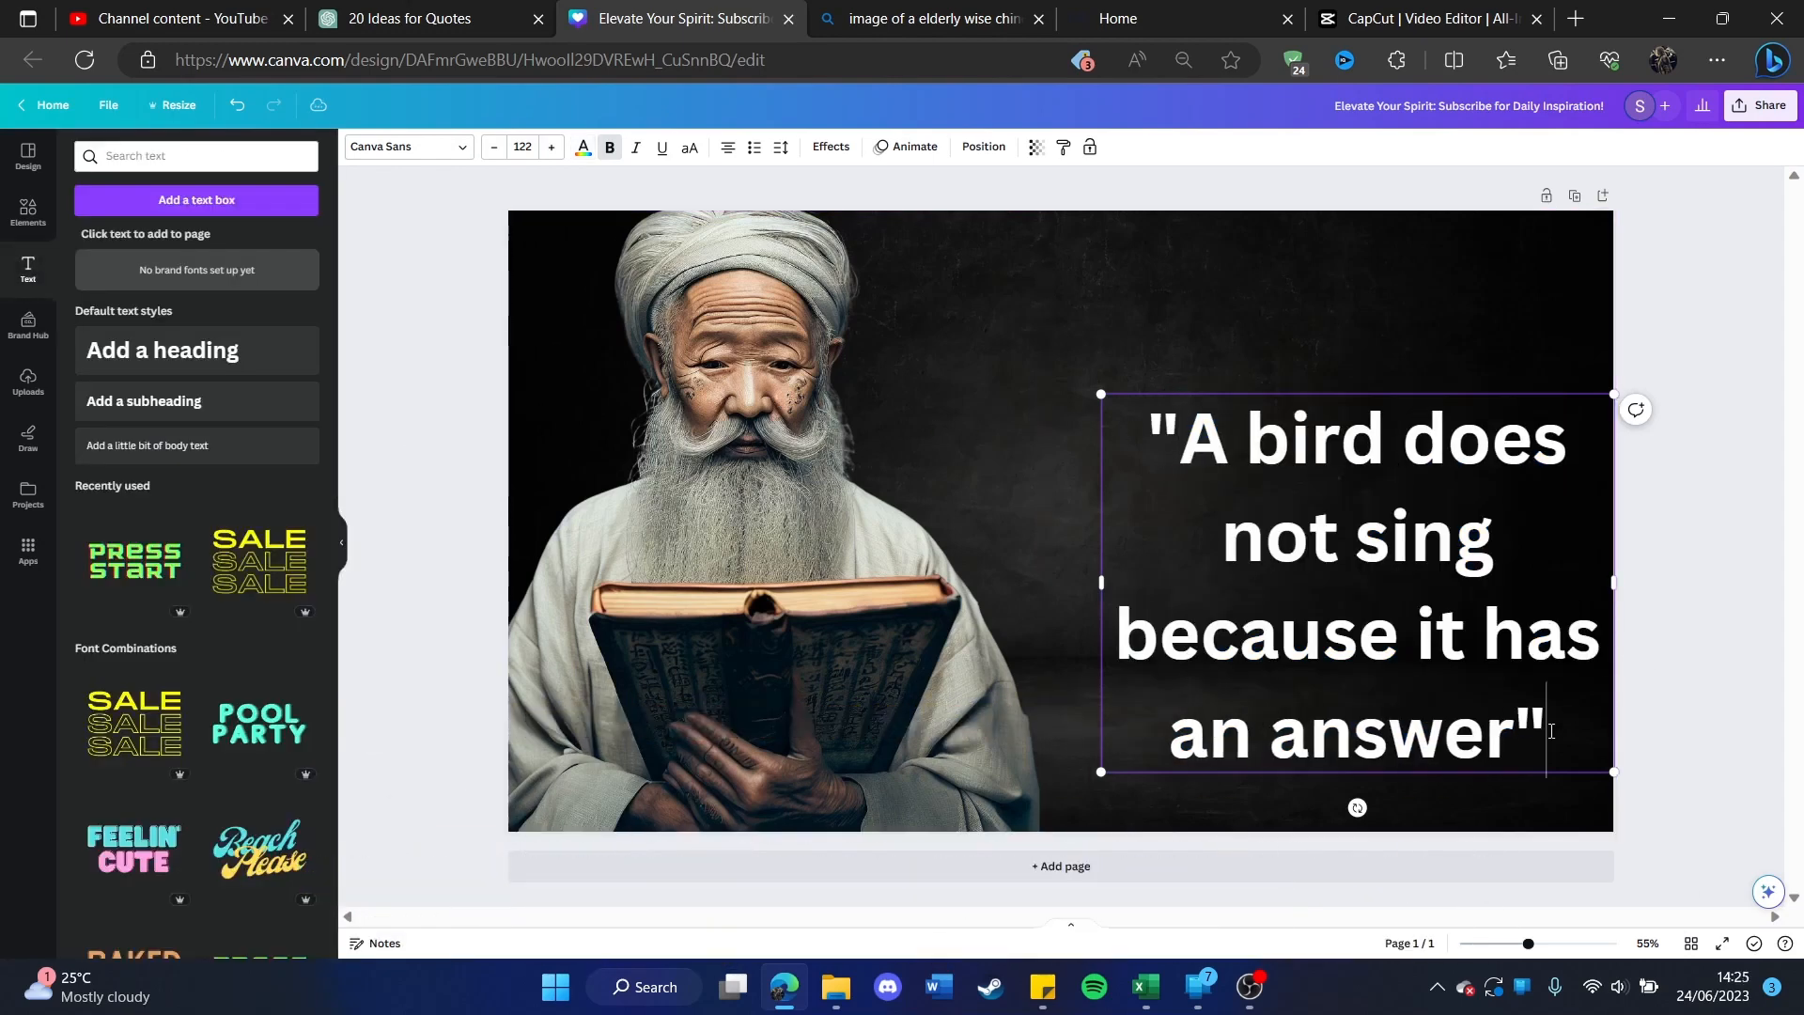
left_click(1675, 544)
left_click_drag(1423, 578, 1367, 522)
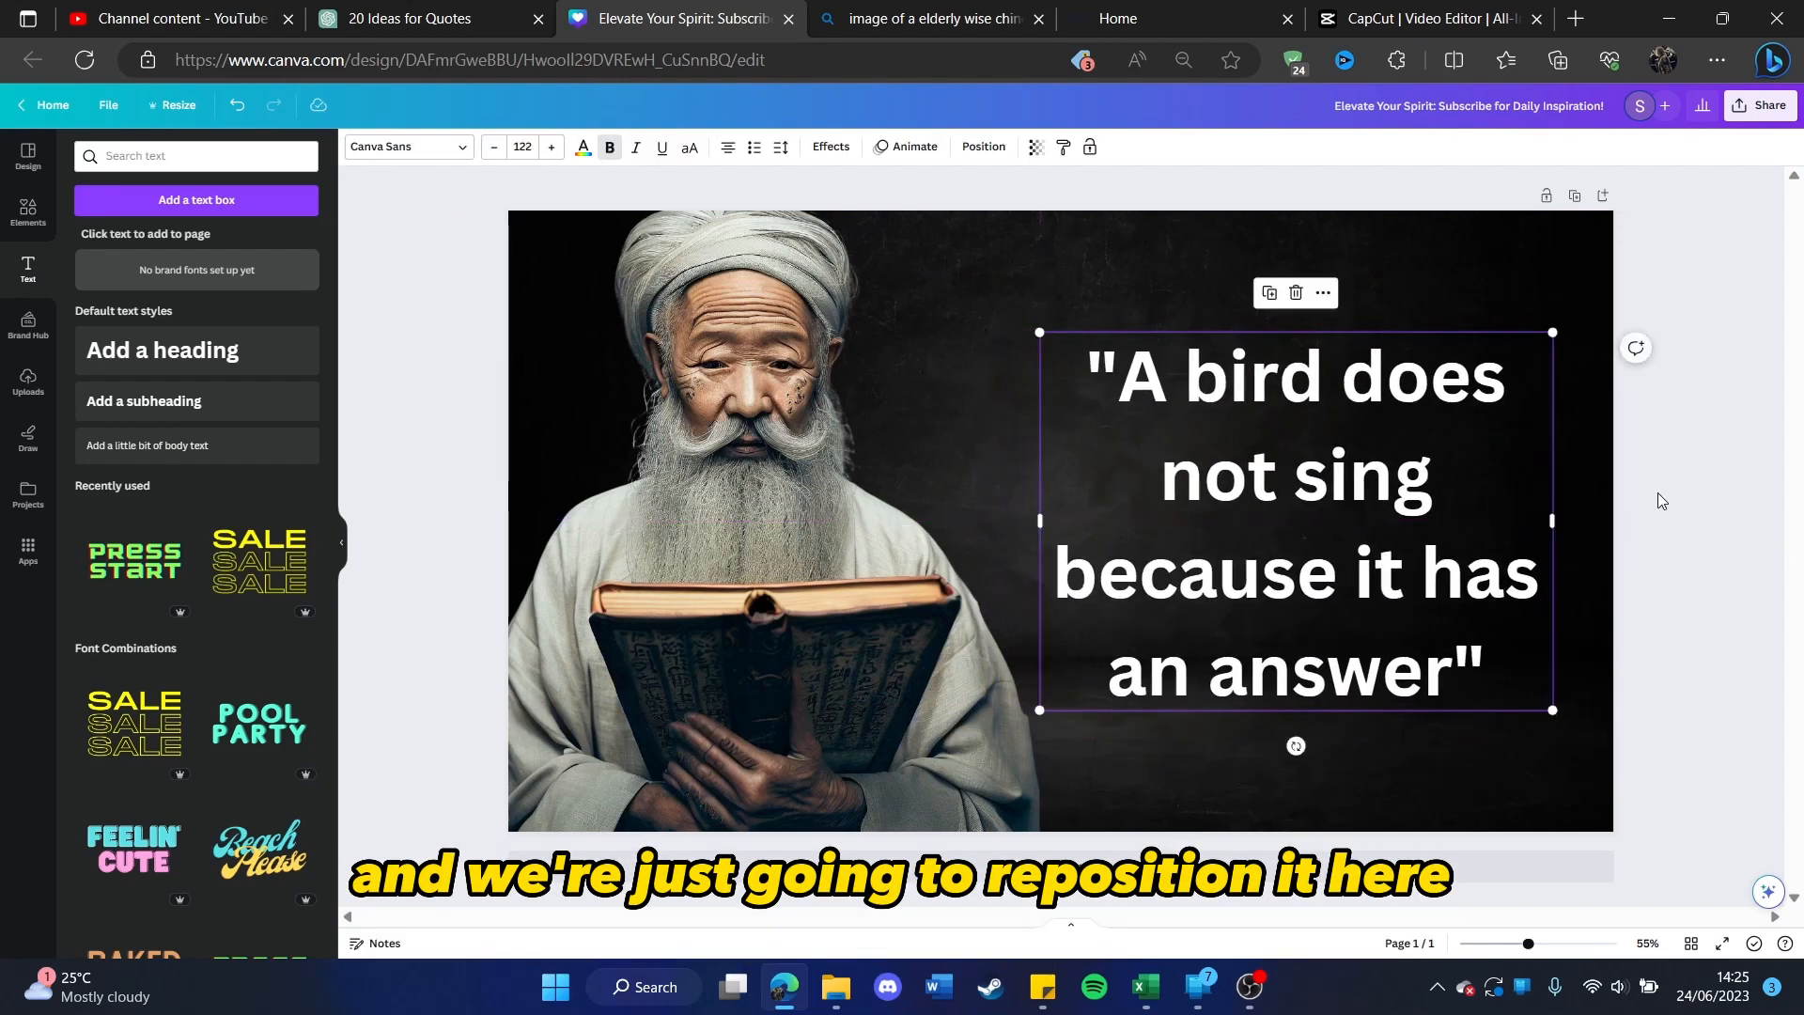
left_click(1654, 499)
Step: Search Canva's elements for "brush", place the white brush stroke over the second half of the quote and enlarge it to cover those lines
left_click(27, 211)
type("brush")
key("Return")
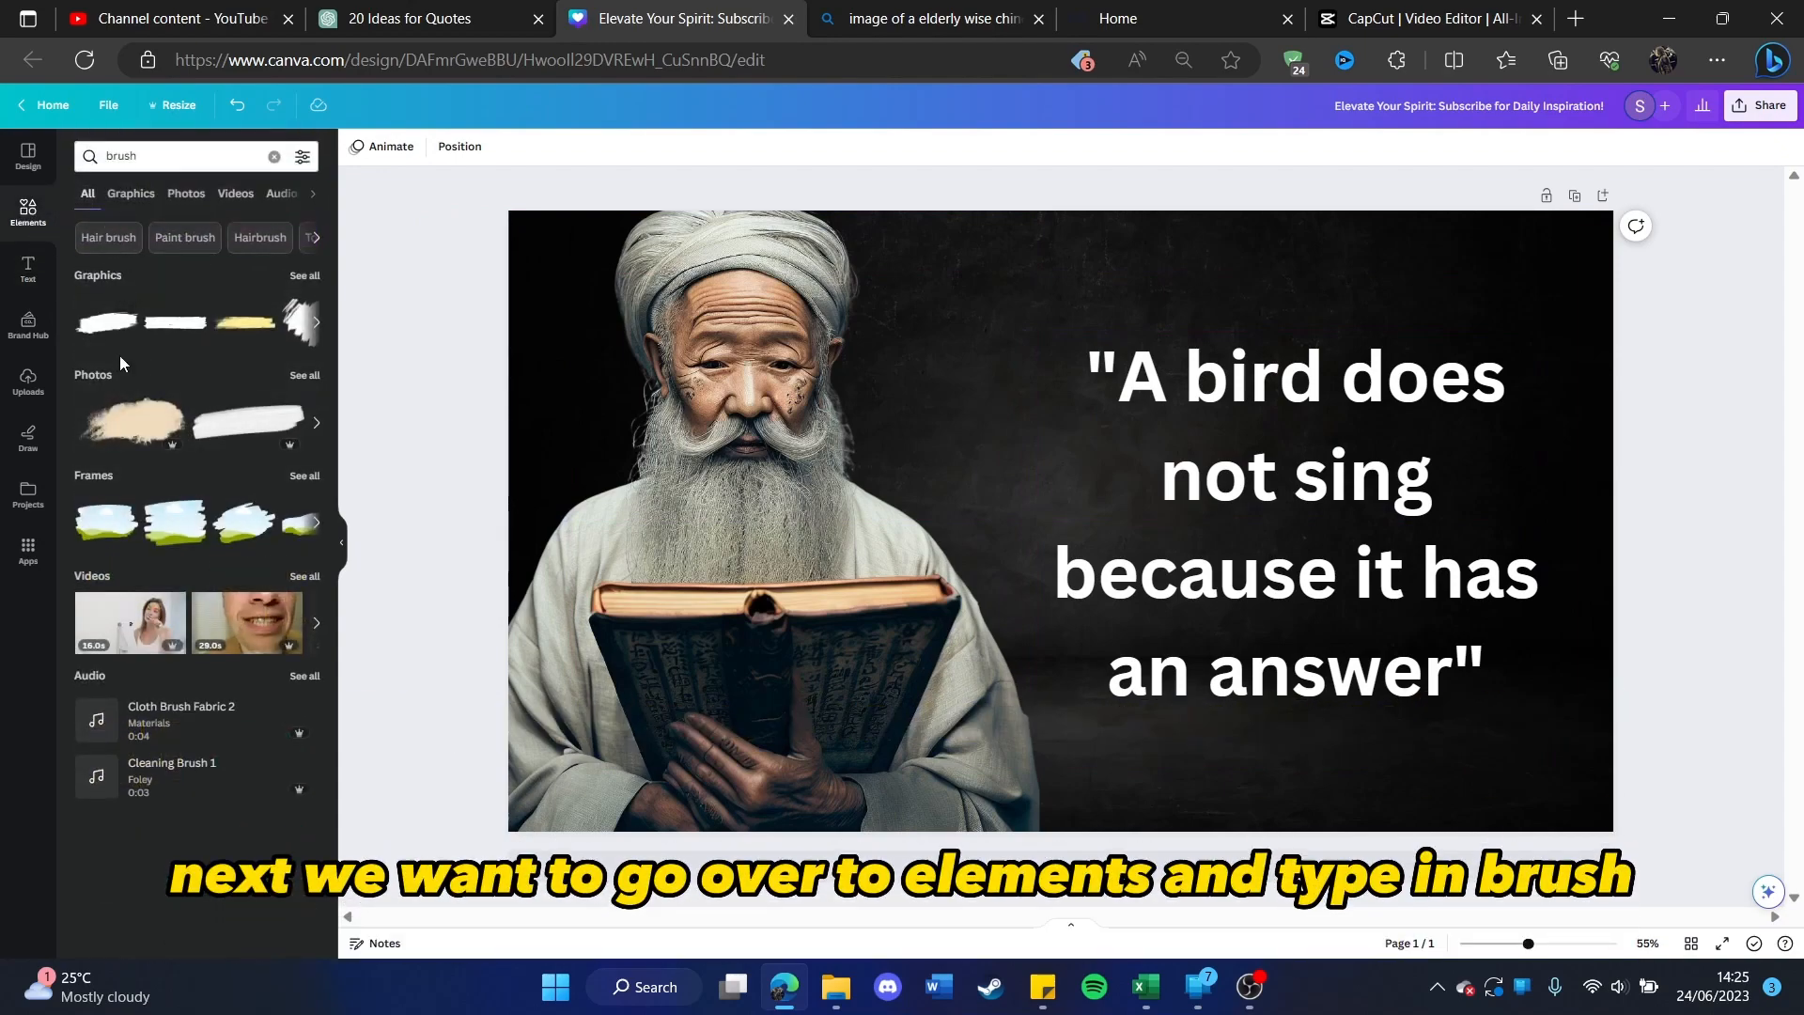
left_click_drag(94, 324, 1088, 554)
left_click_drag(1494, 512, 1656, 387)
left_click_drag(1533, 561, 1439, 622)
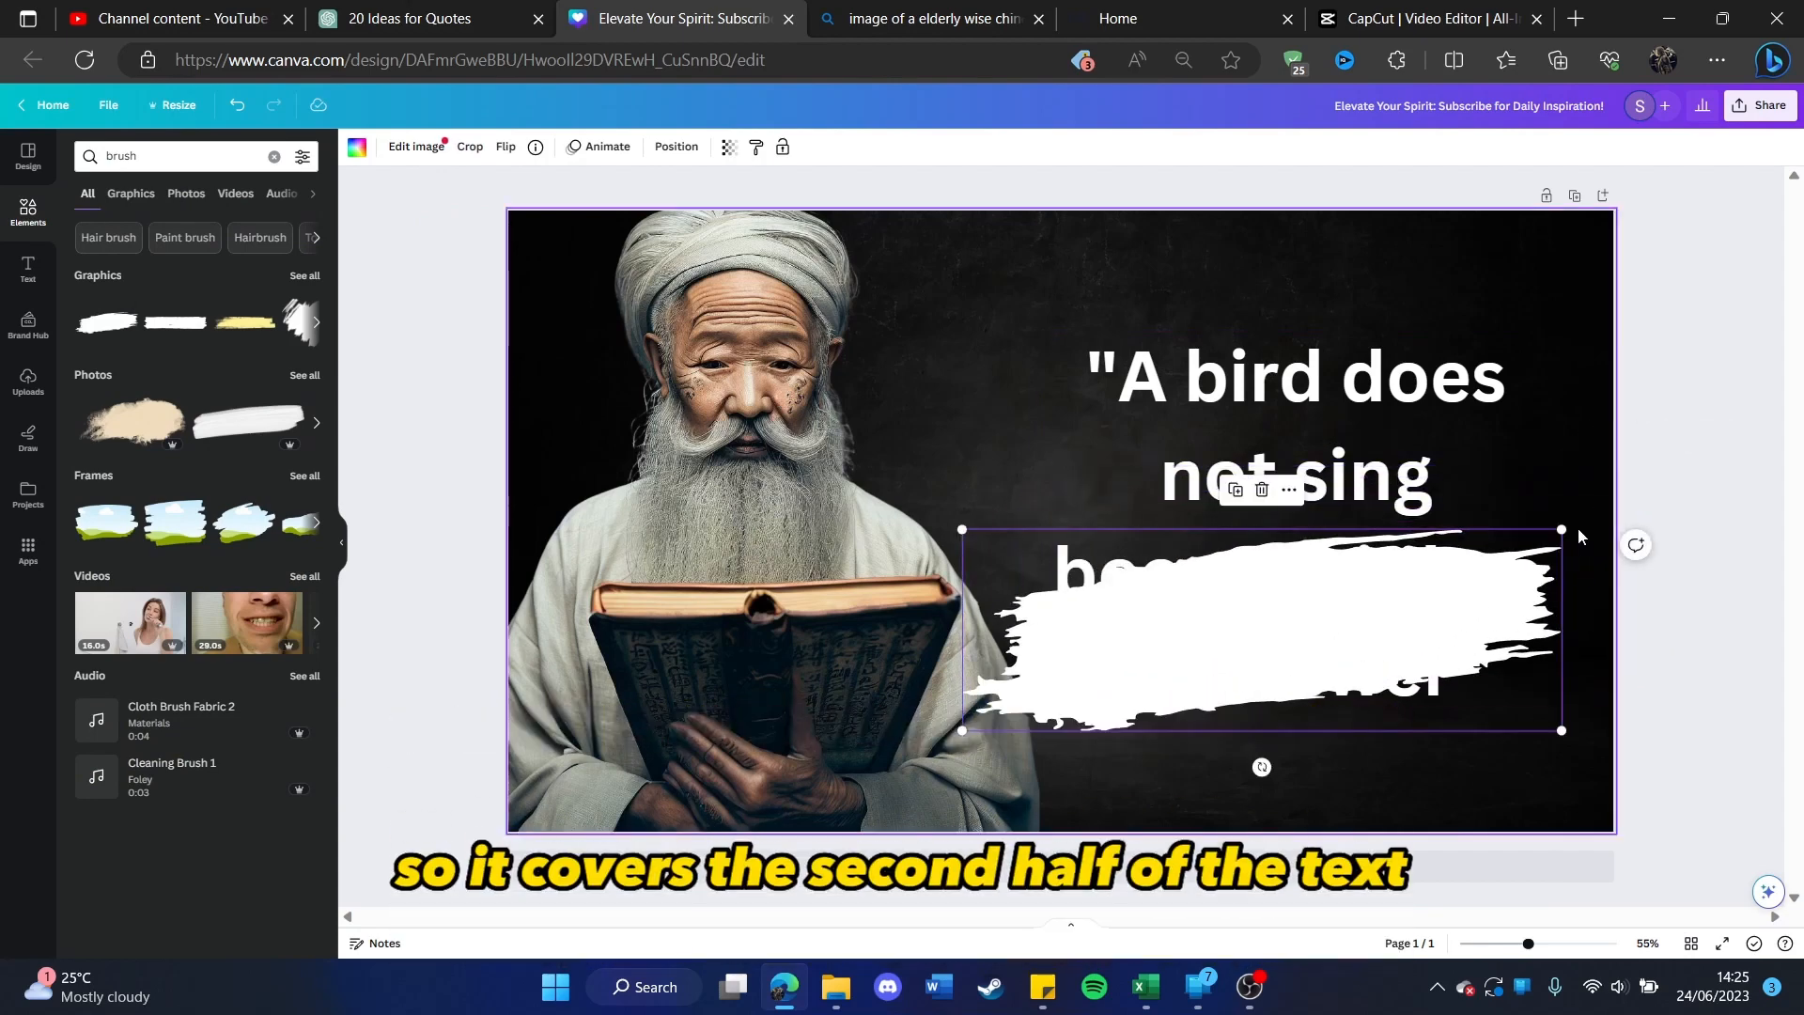
left_click_drag(1562, 529, 1591, 520)
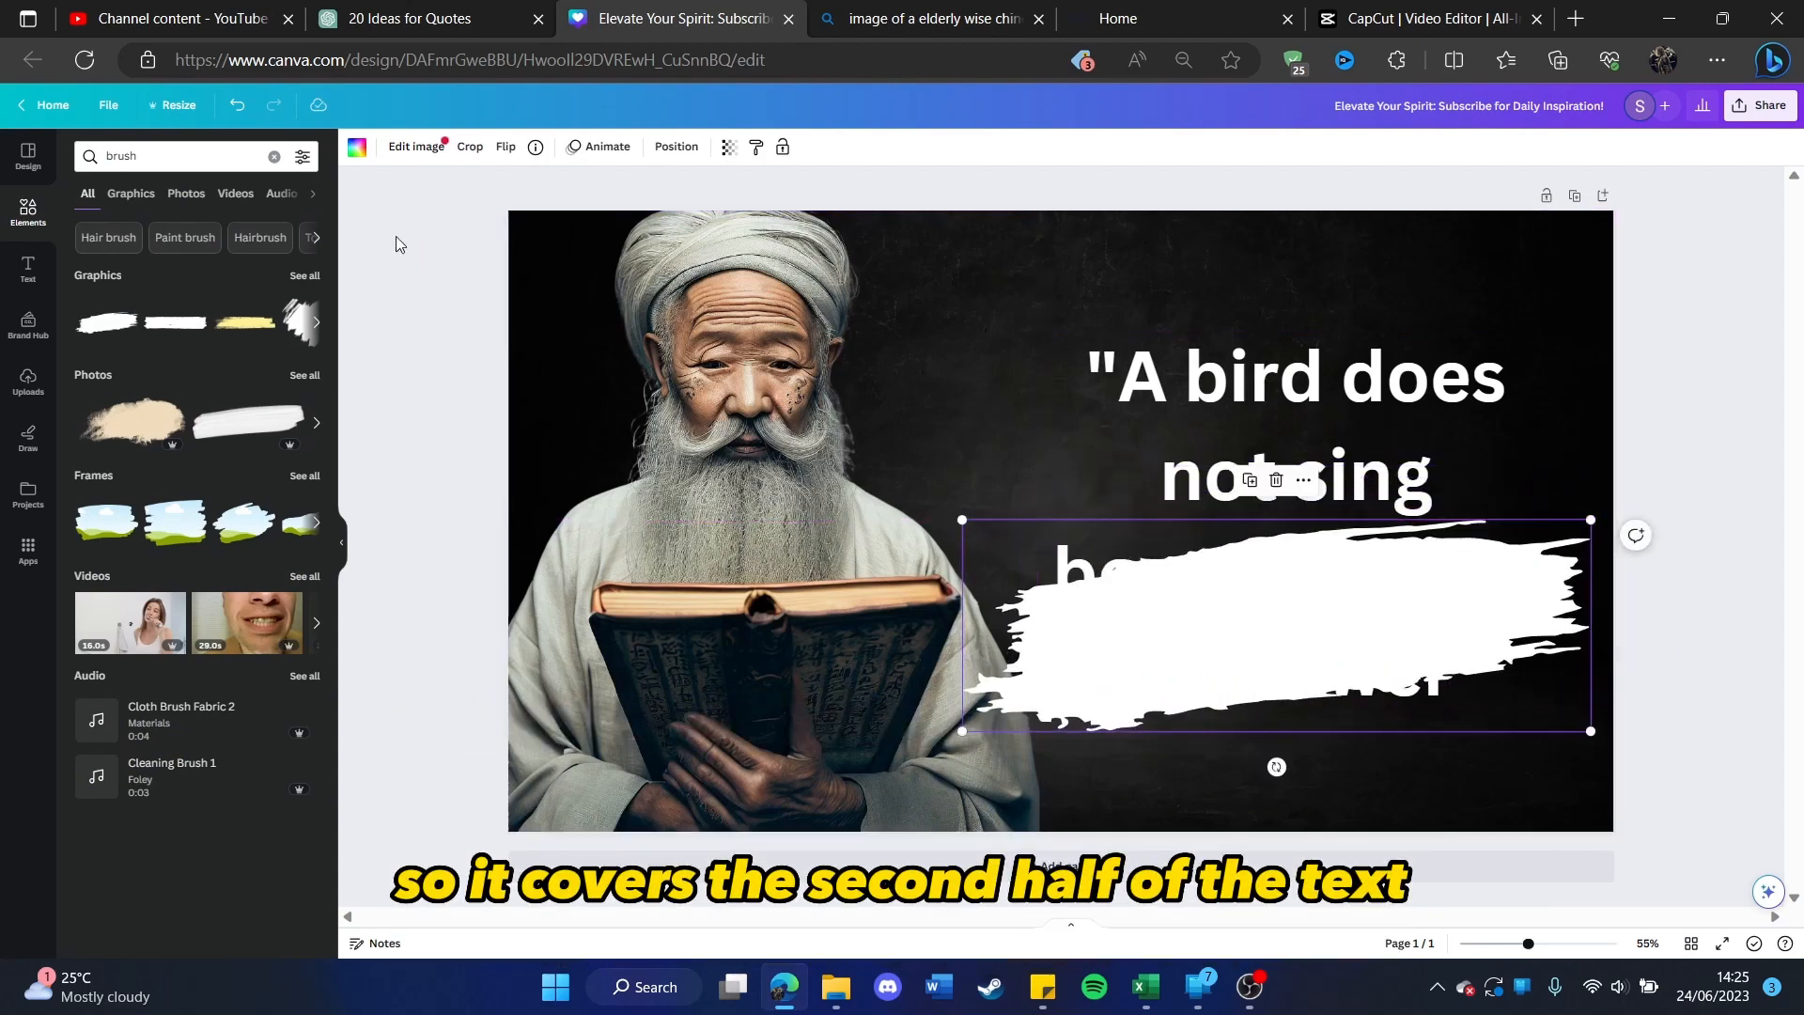
Step: Colour the brush stroke red and send it to the back so it sits beneath the quote text
left_click(357, 148)
left_click(91, 600)
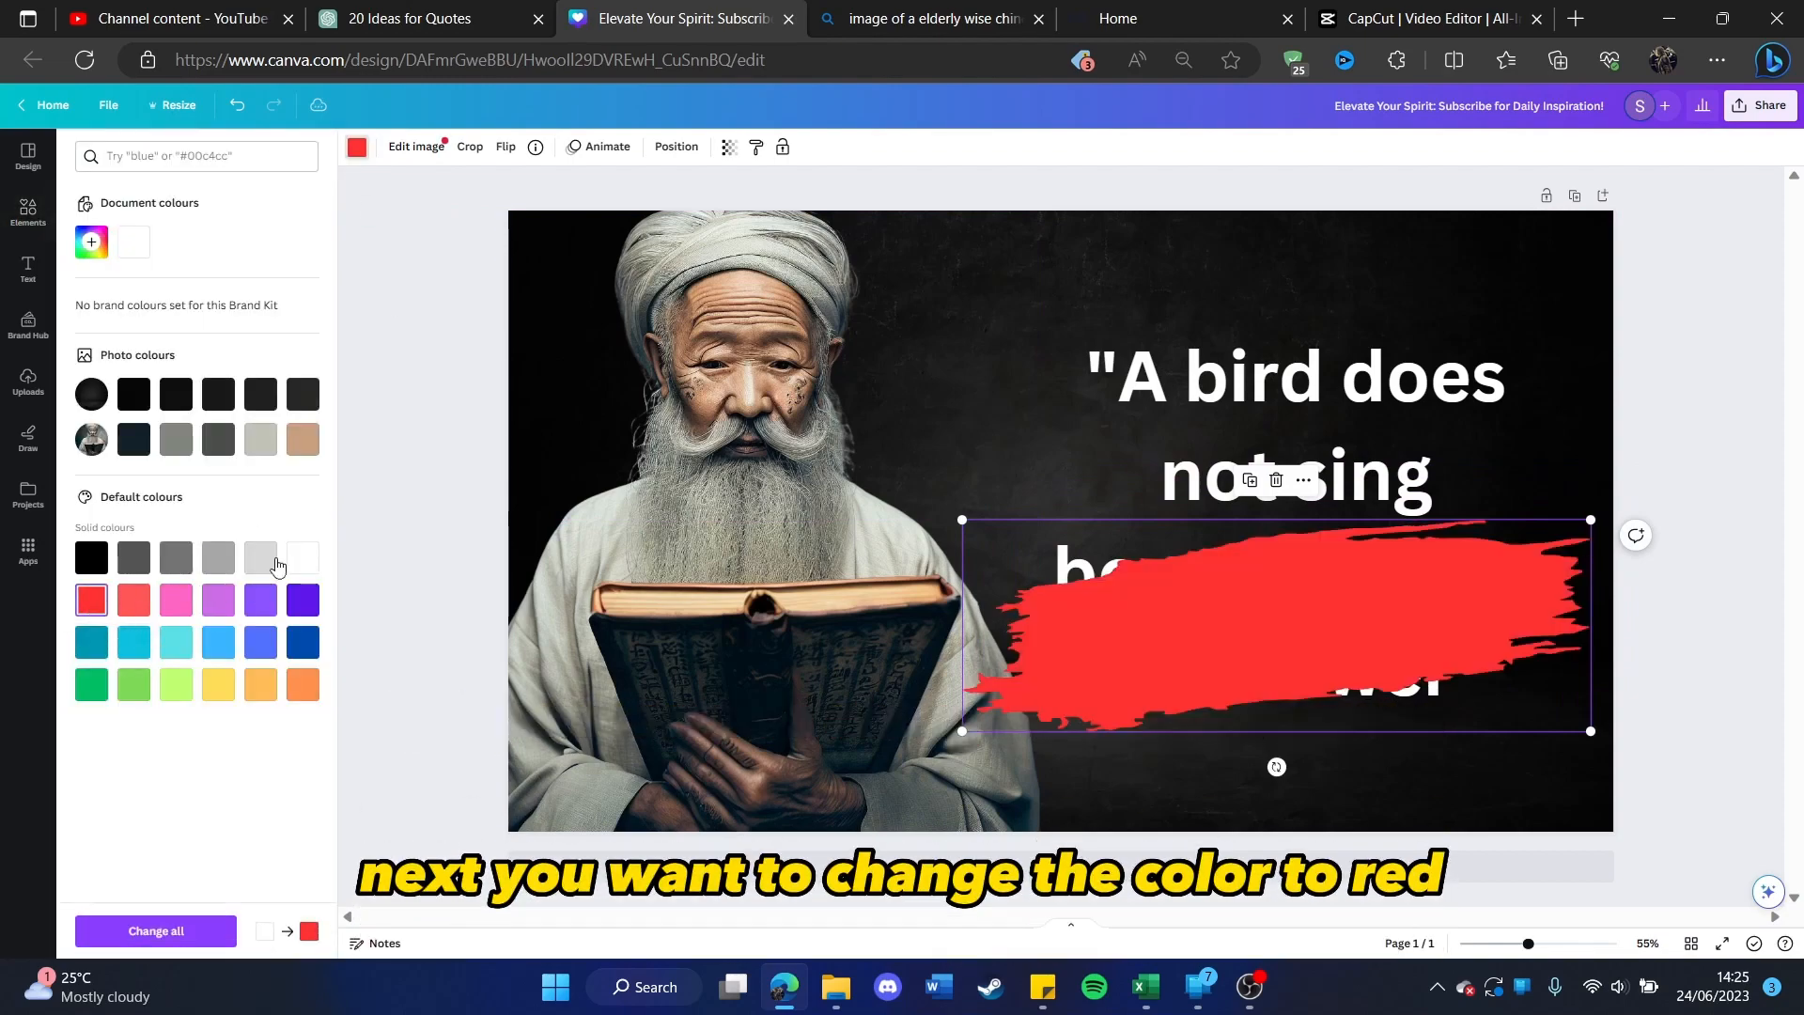
left_click(446, 456)
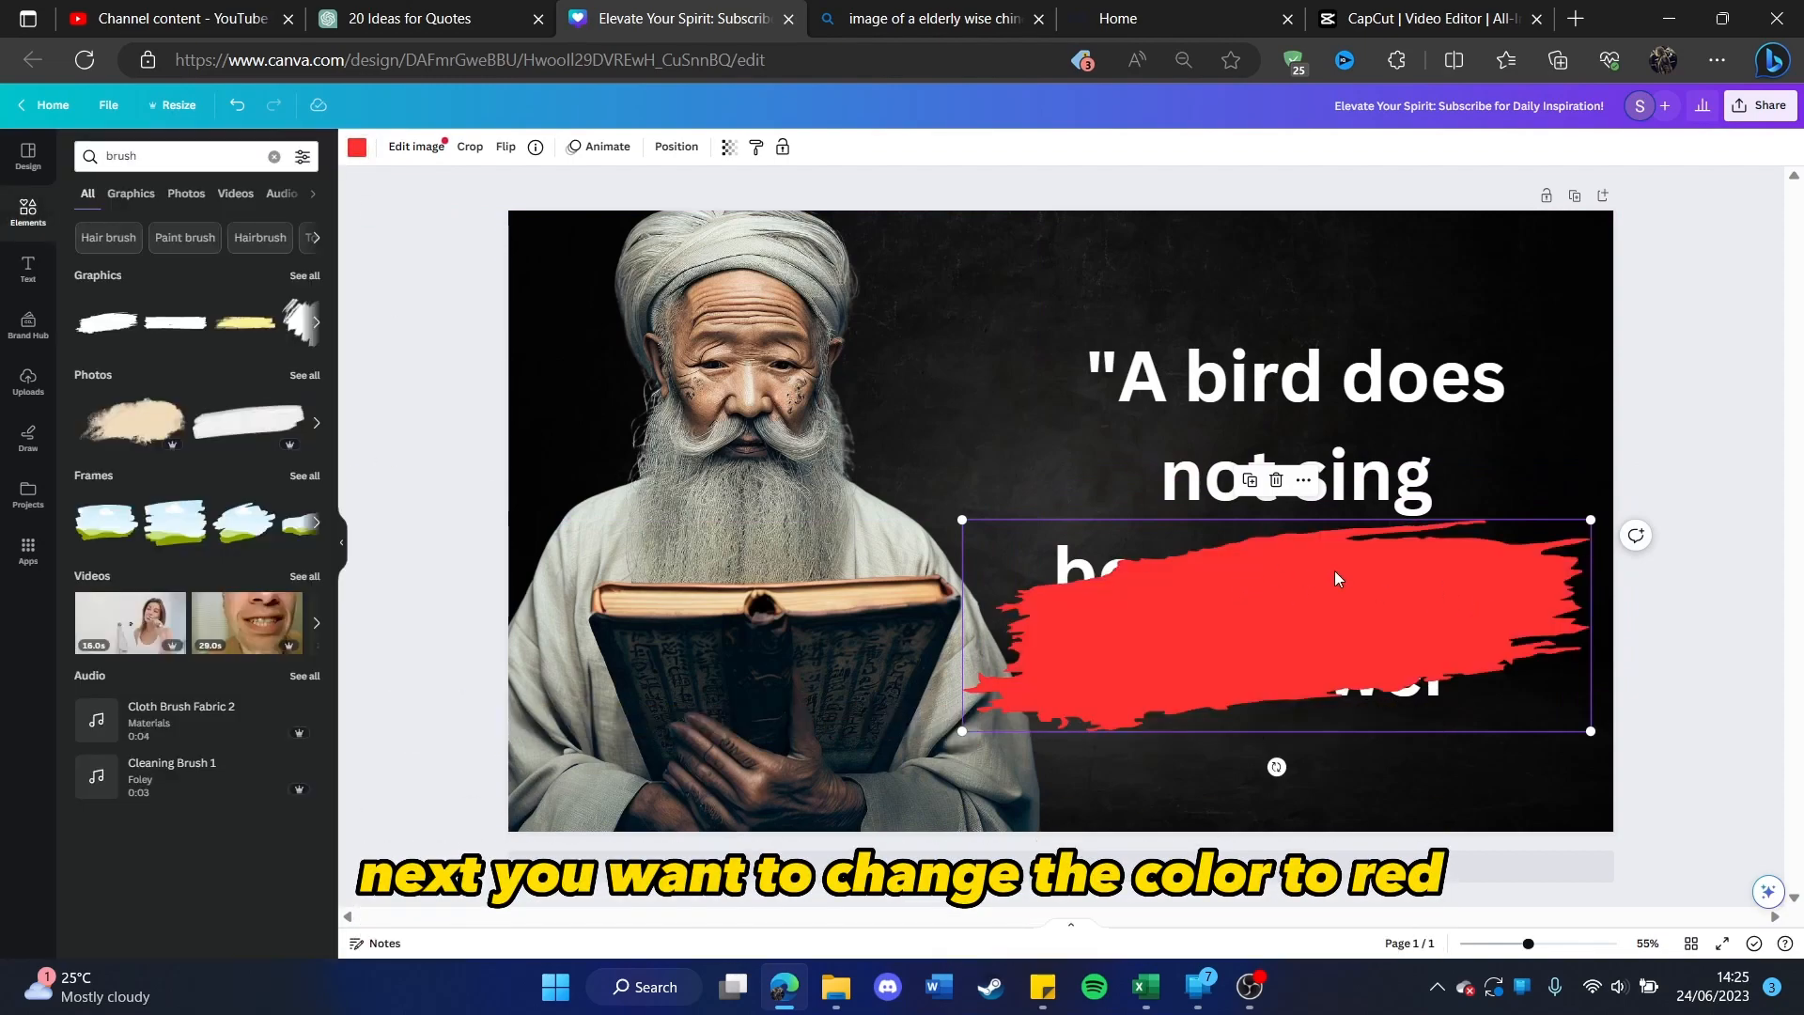
left_click(1301, 481)
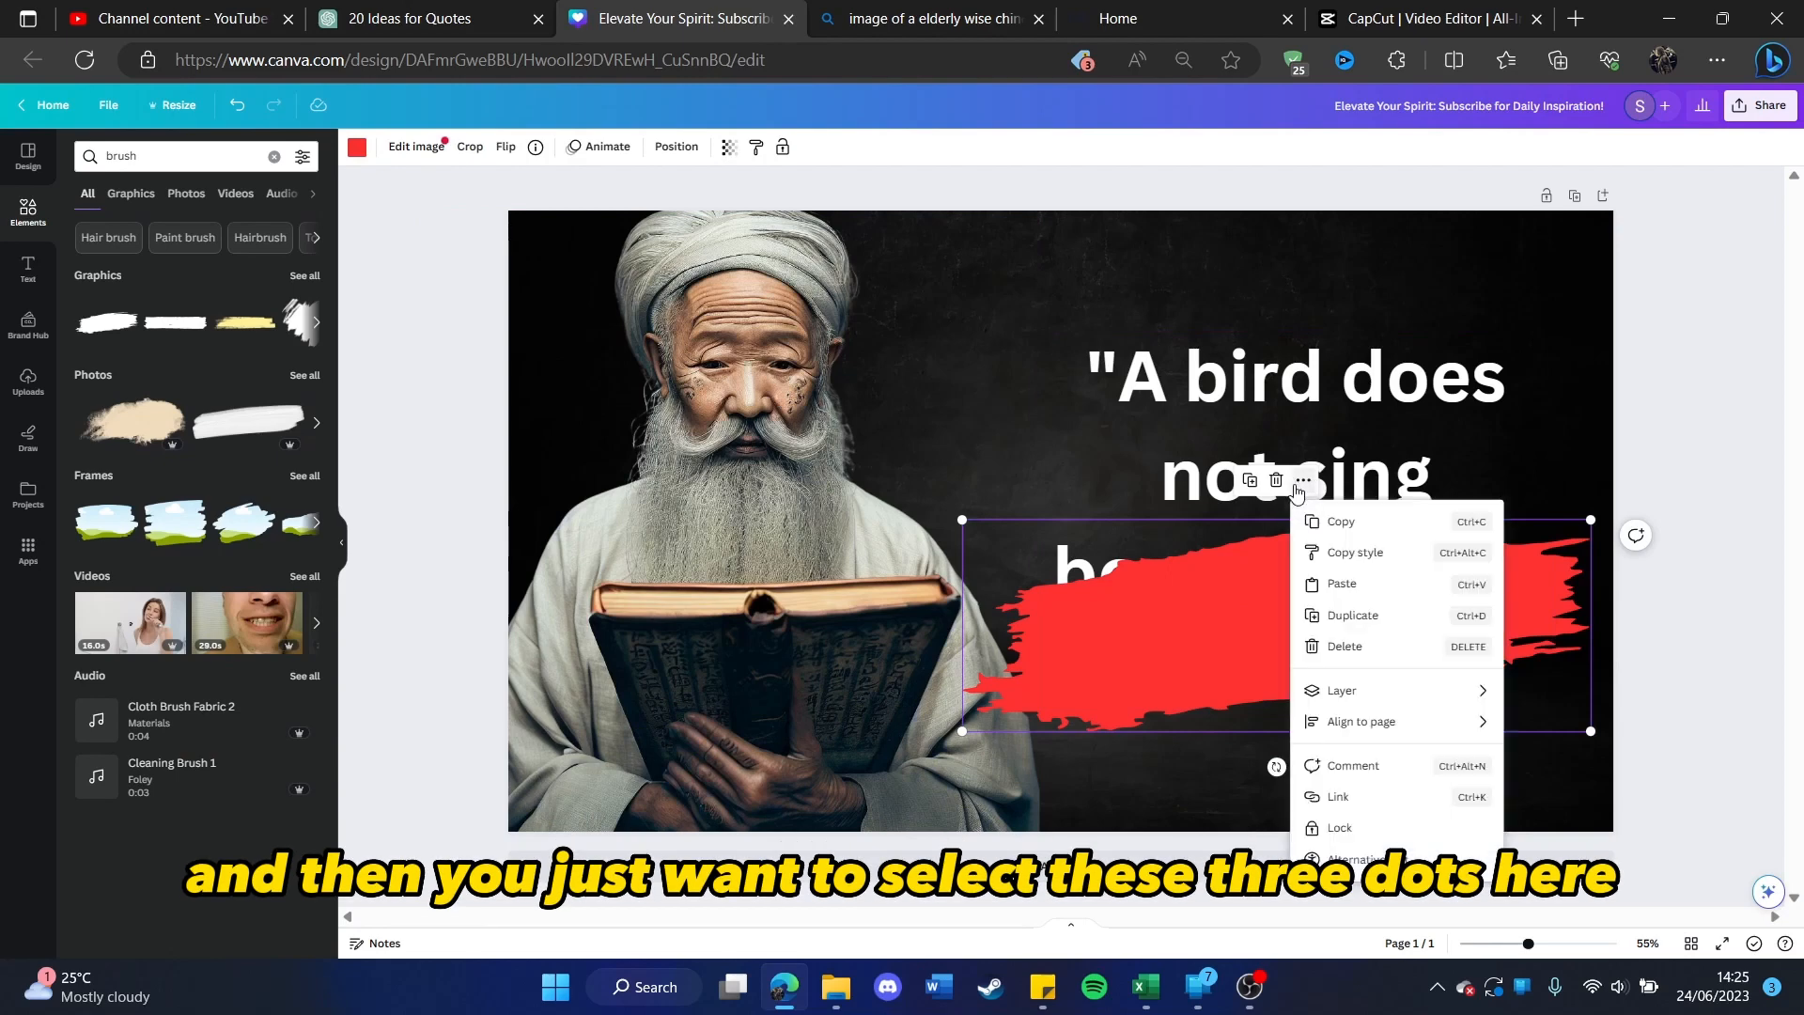
mouse_move(1397, 691)
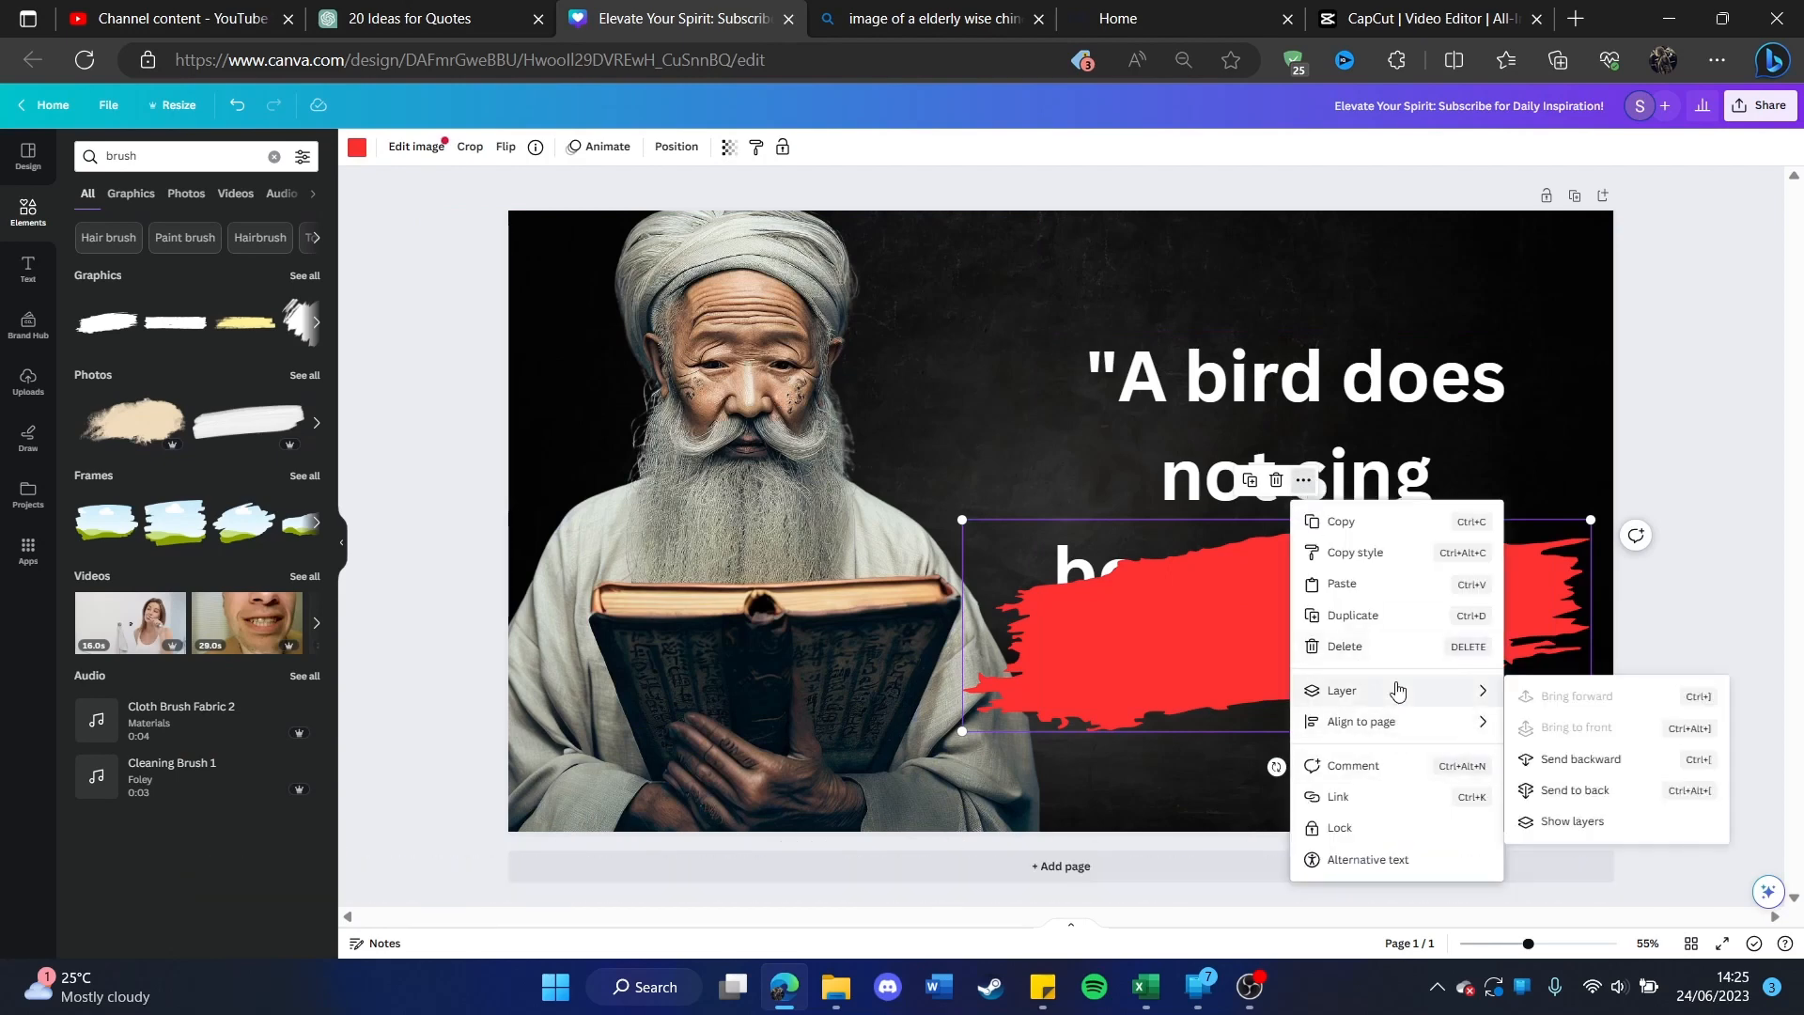
left_click(1618, 793)
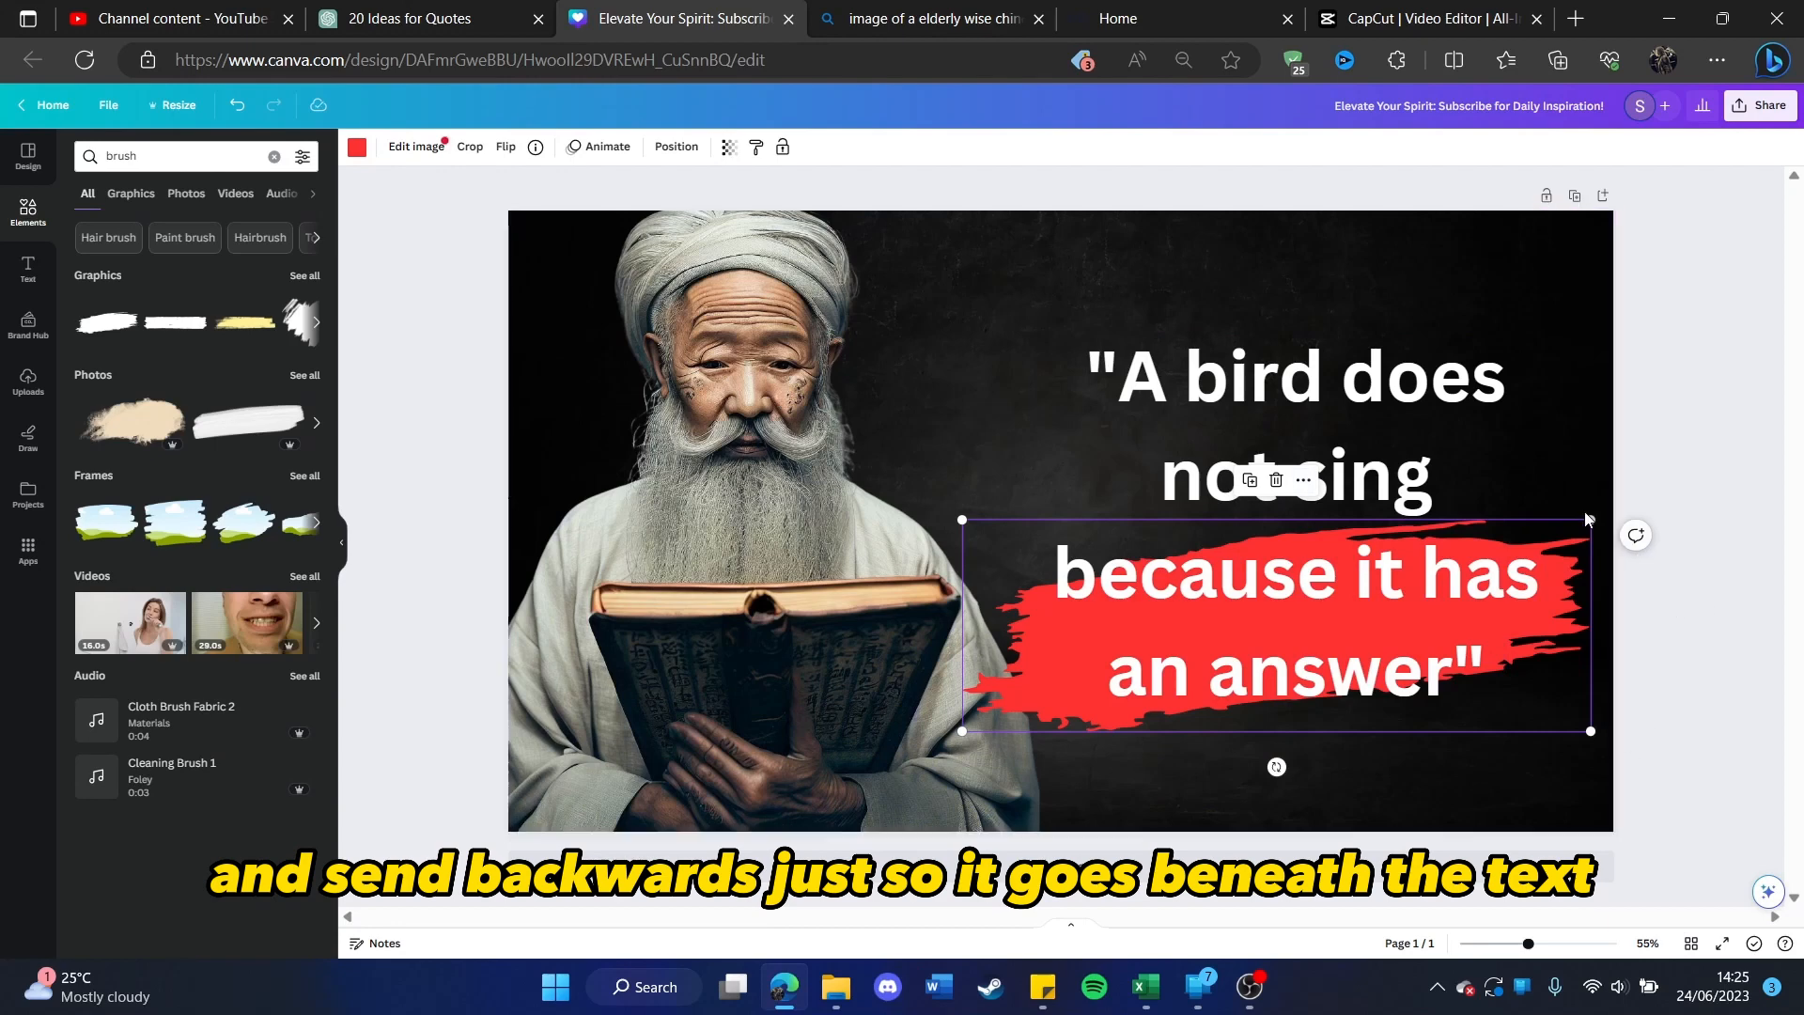
Step: Enlarge the red brush stroke slightly and shift it left to centre it behind "because it has an answer"
left_click_drag(1588, 524, 1644, 501)
left_click_drag(1581, 557, 1551, 567)
left_click(1694, 617)
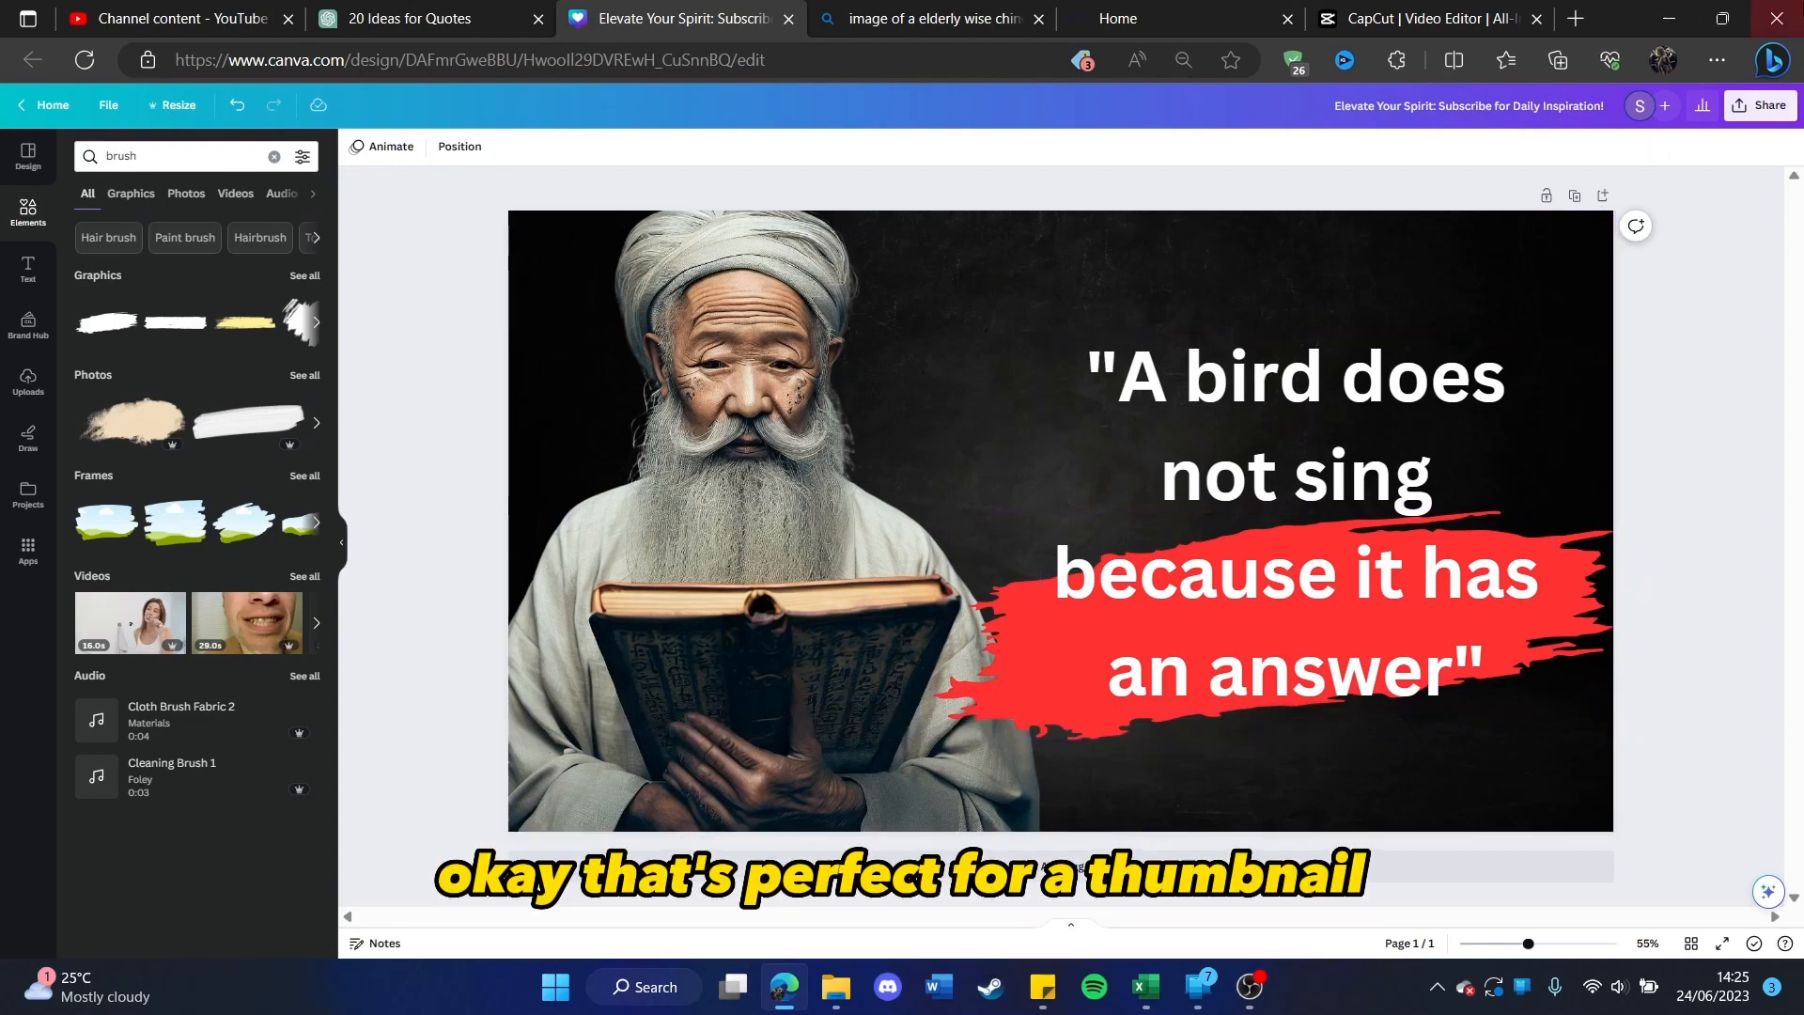
Step: Download the finished thumbnail from Canva, switch to YouTube Studio and upload it as the video's custom thumbnail
left_click(1760, 104)
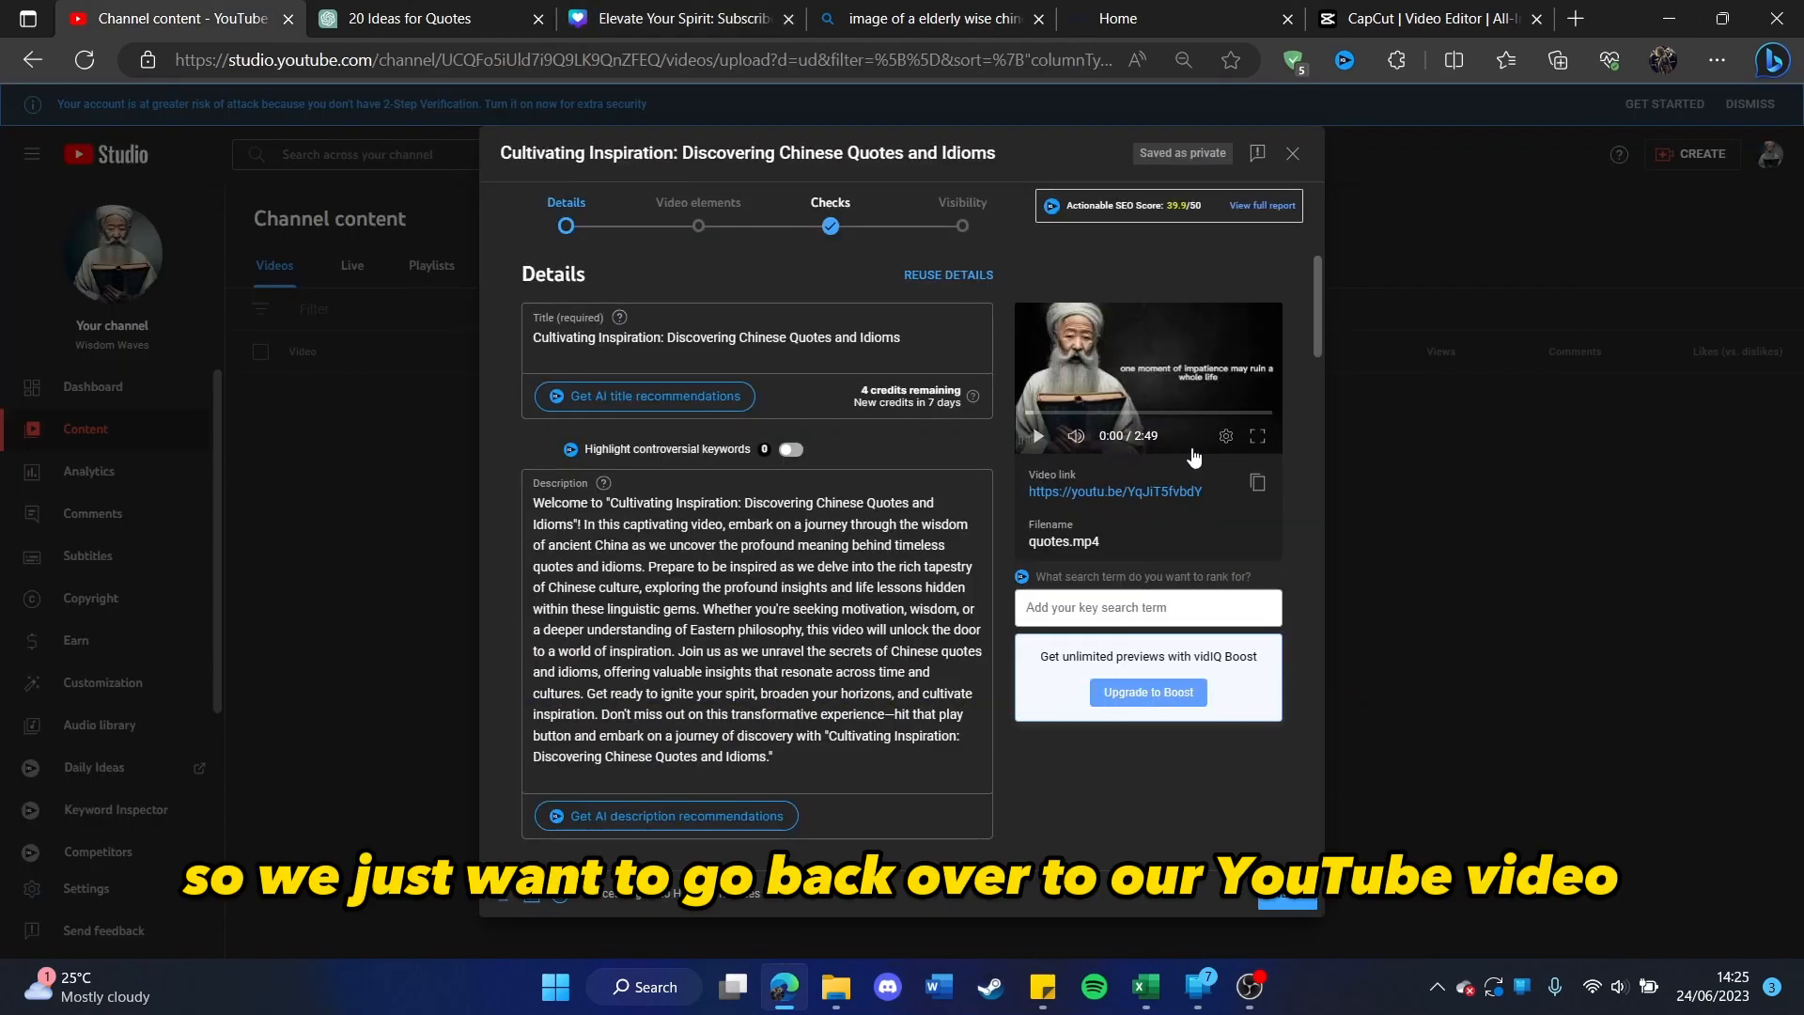
scroll(752, 451, "down", 3)
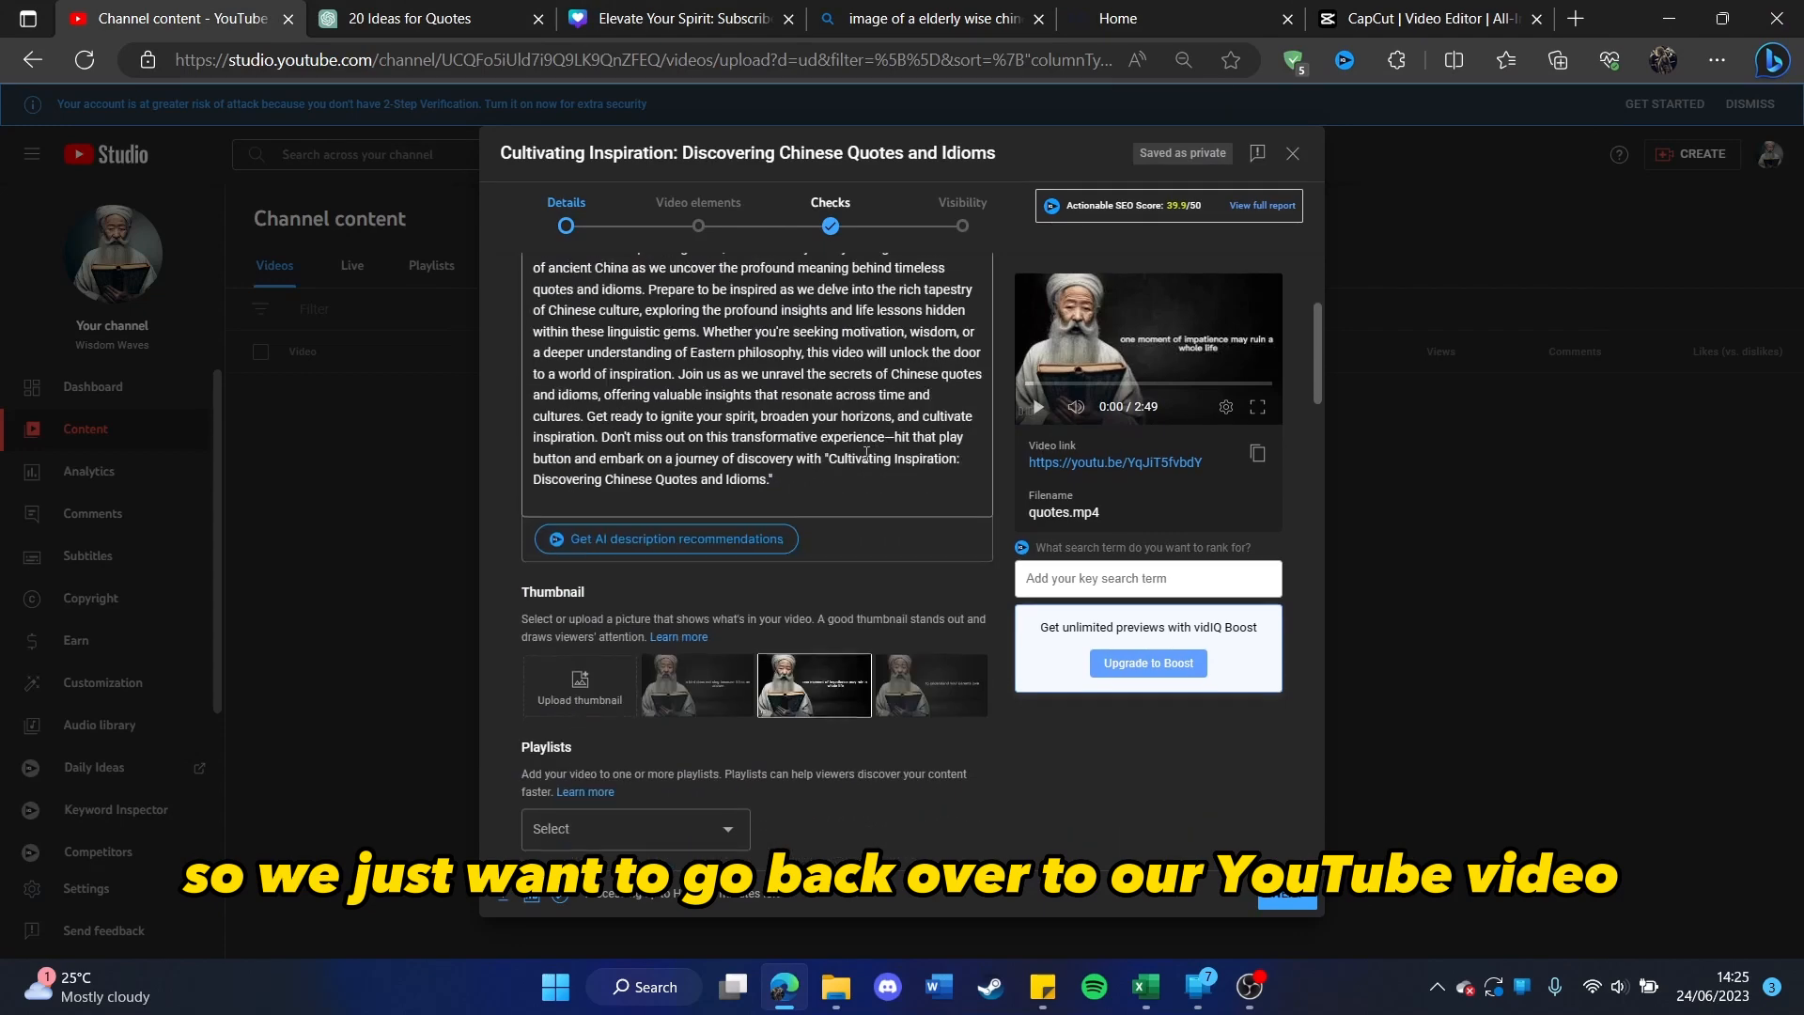
scroll(702, 498, "down", 2)
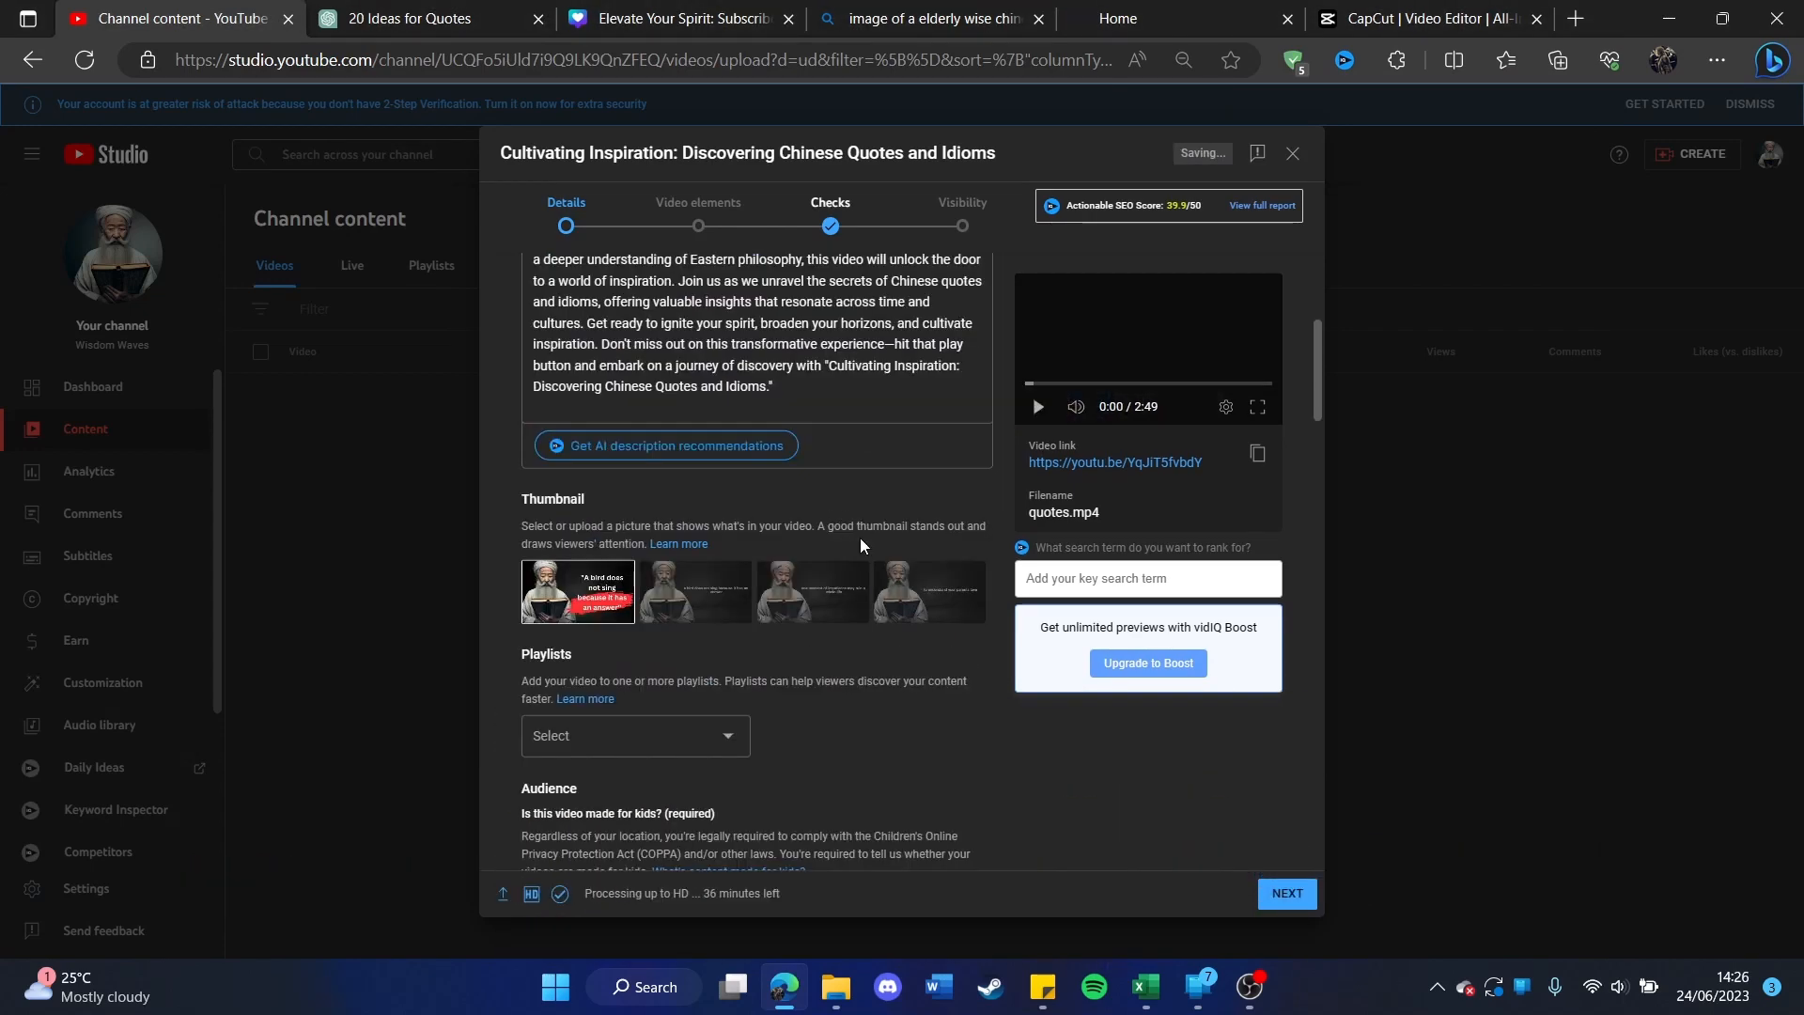
Step: Set the video's audience to "No, it's not made for kids" and expand the advanced age restriction options
scroll(860, 537, "down", 2)
scroll(815, 549, "down", 3)
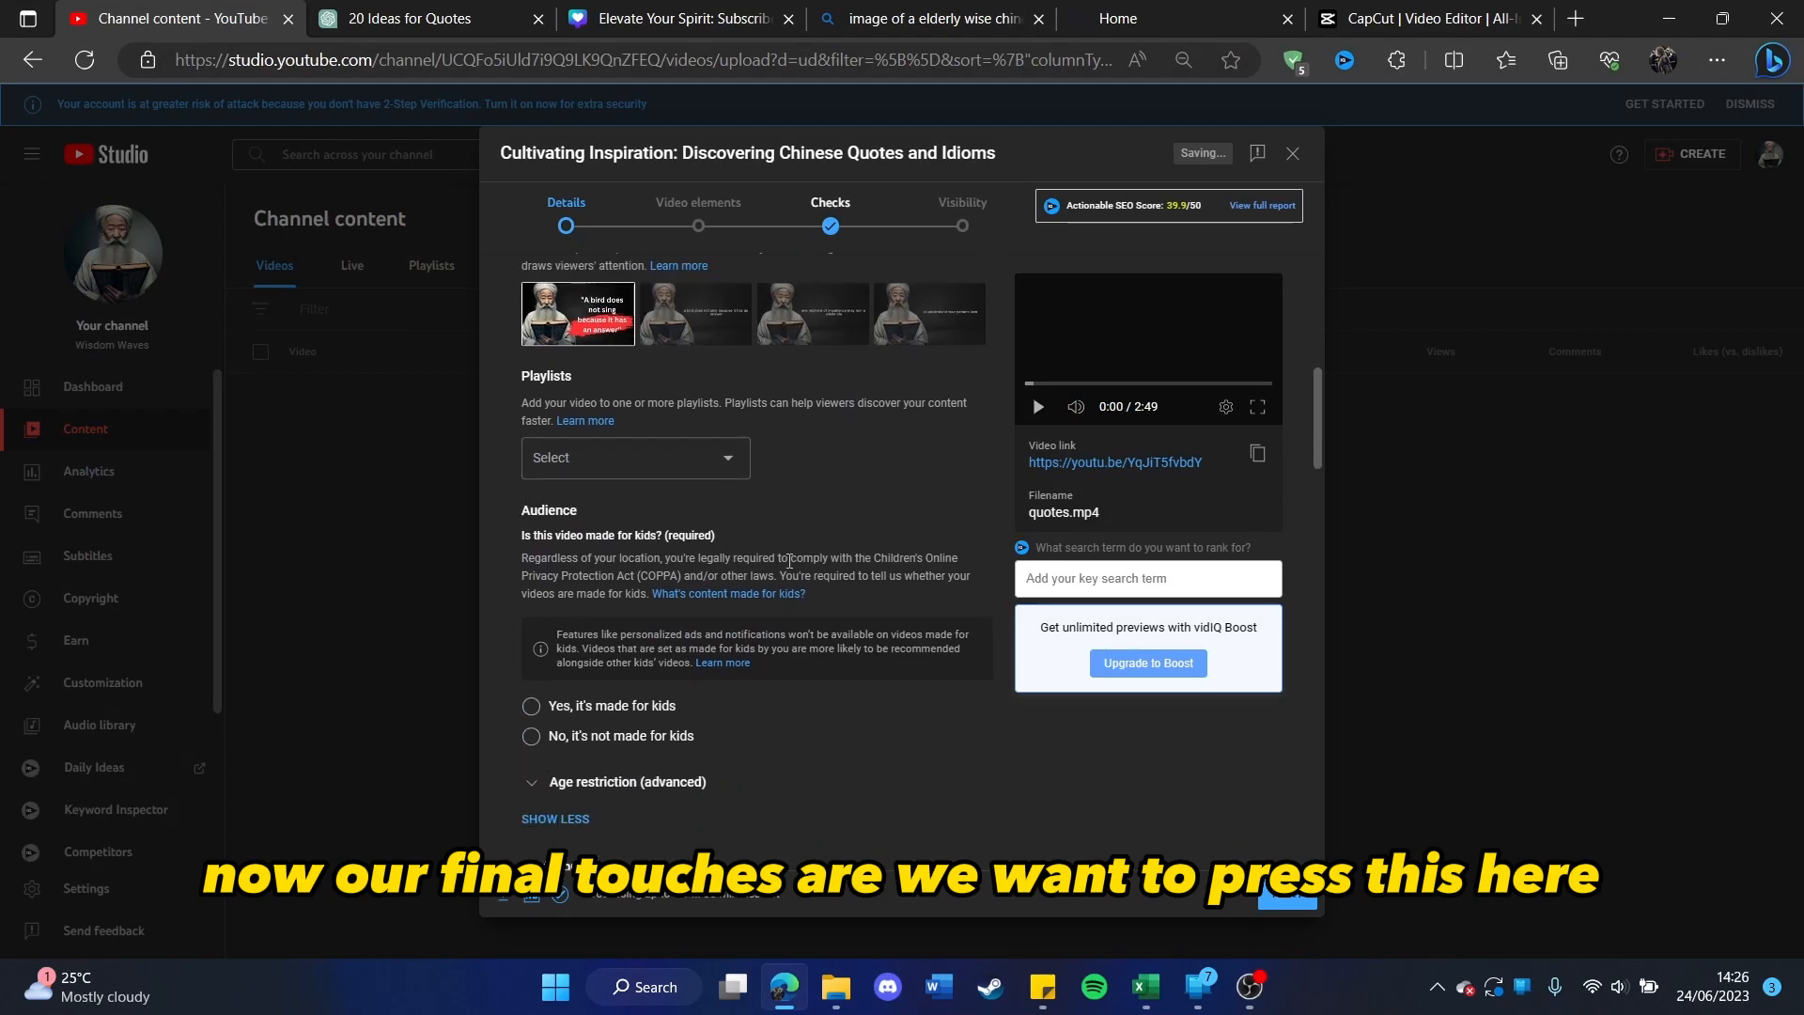
left_click(532, 552)
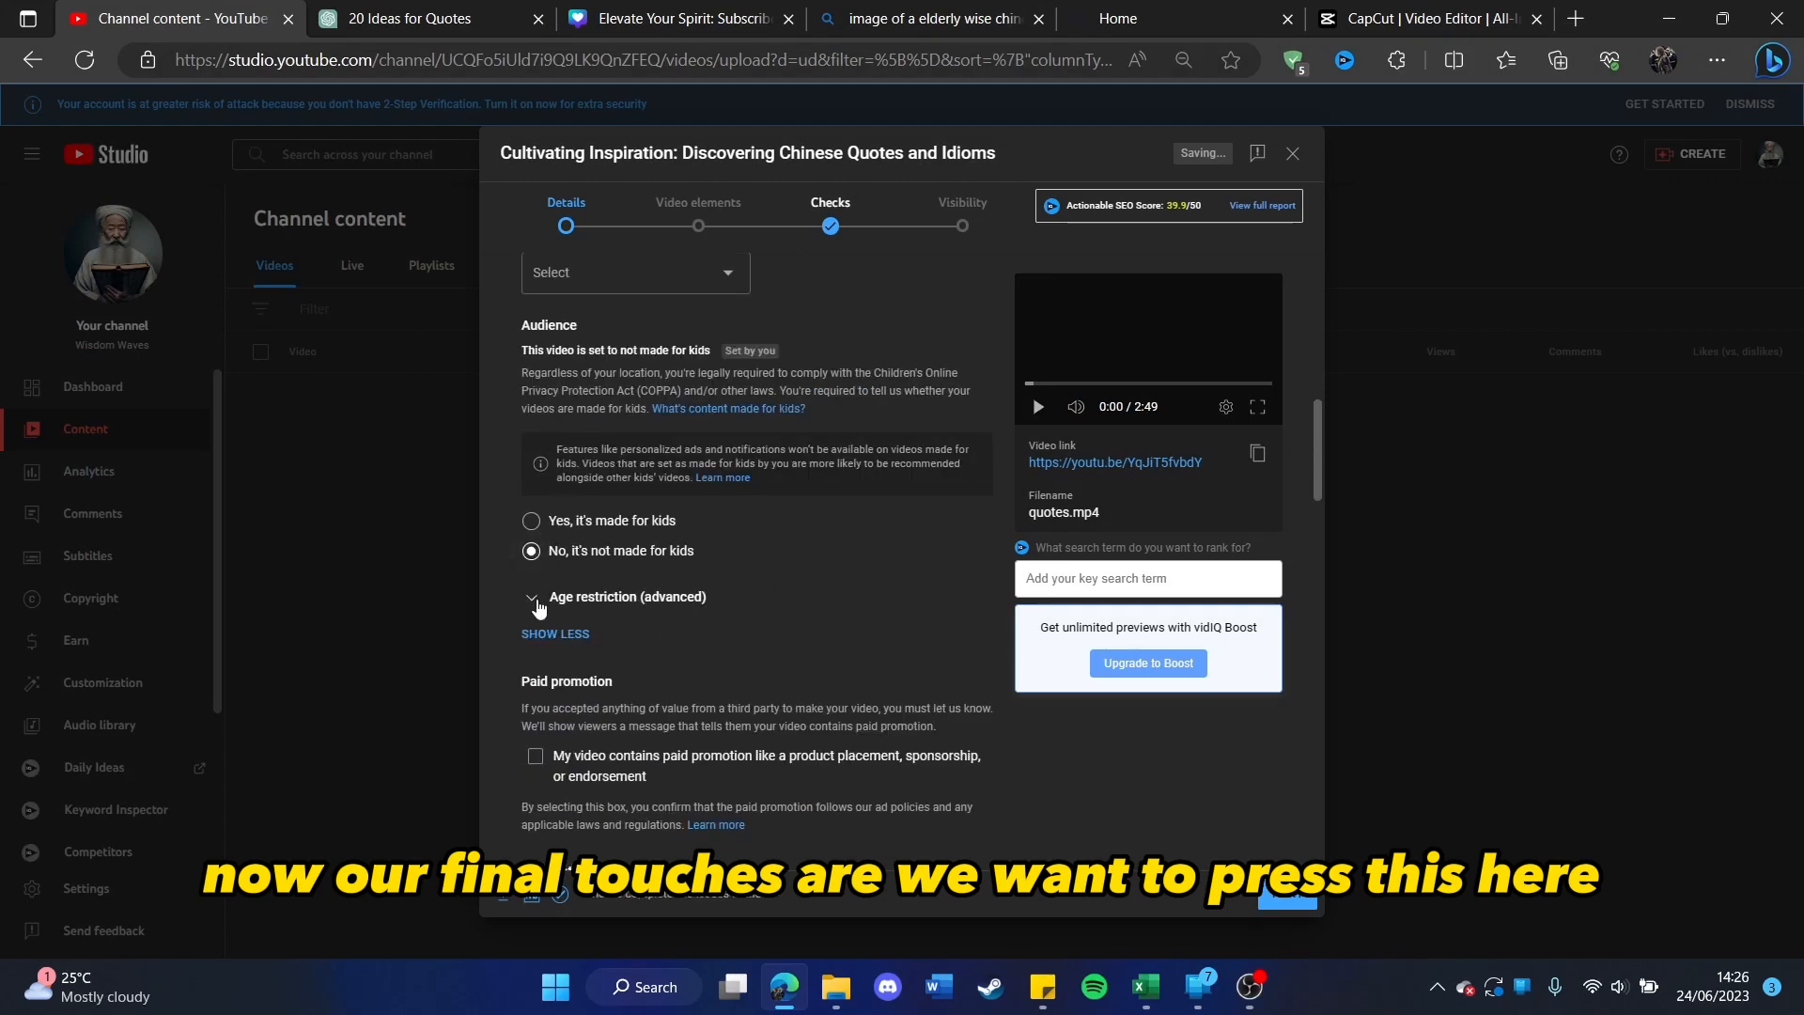
left_click(533, 600)
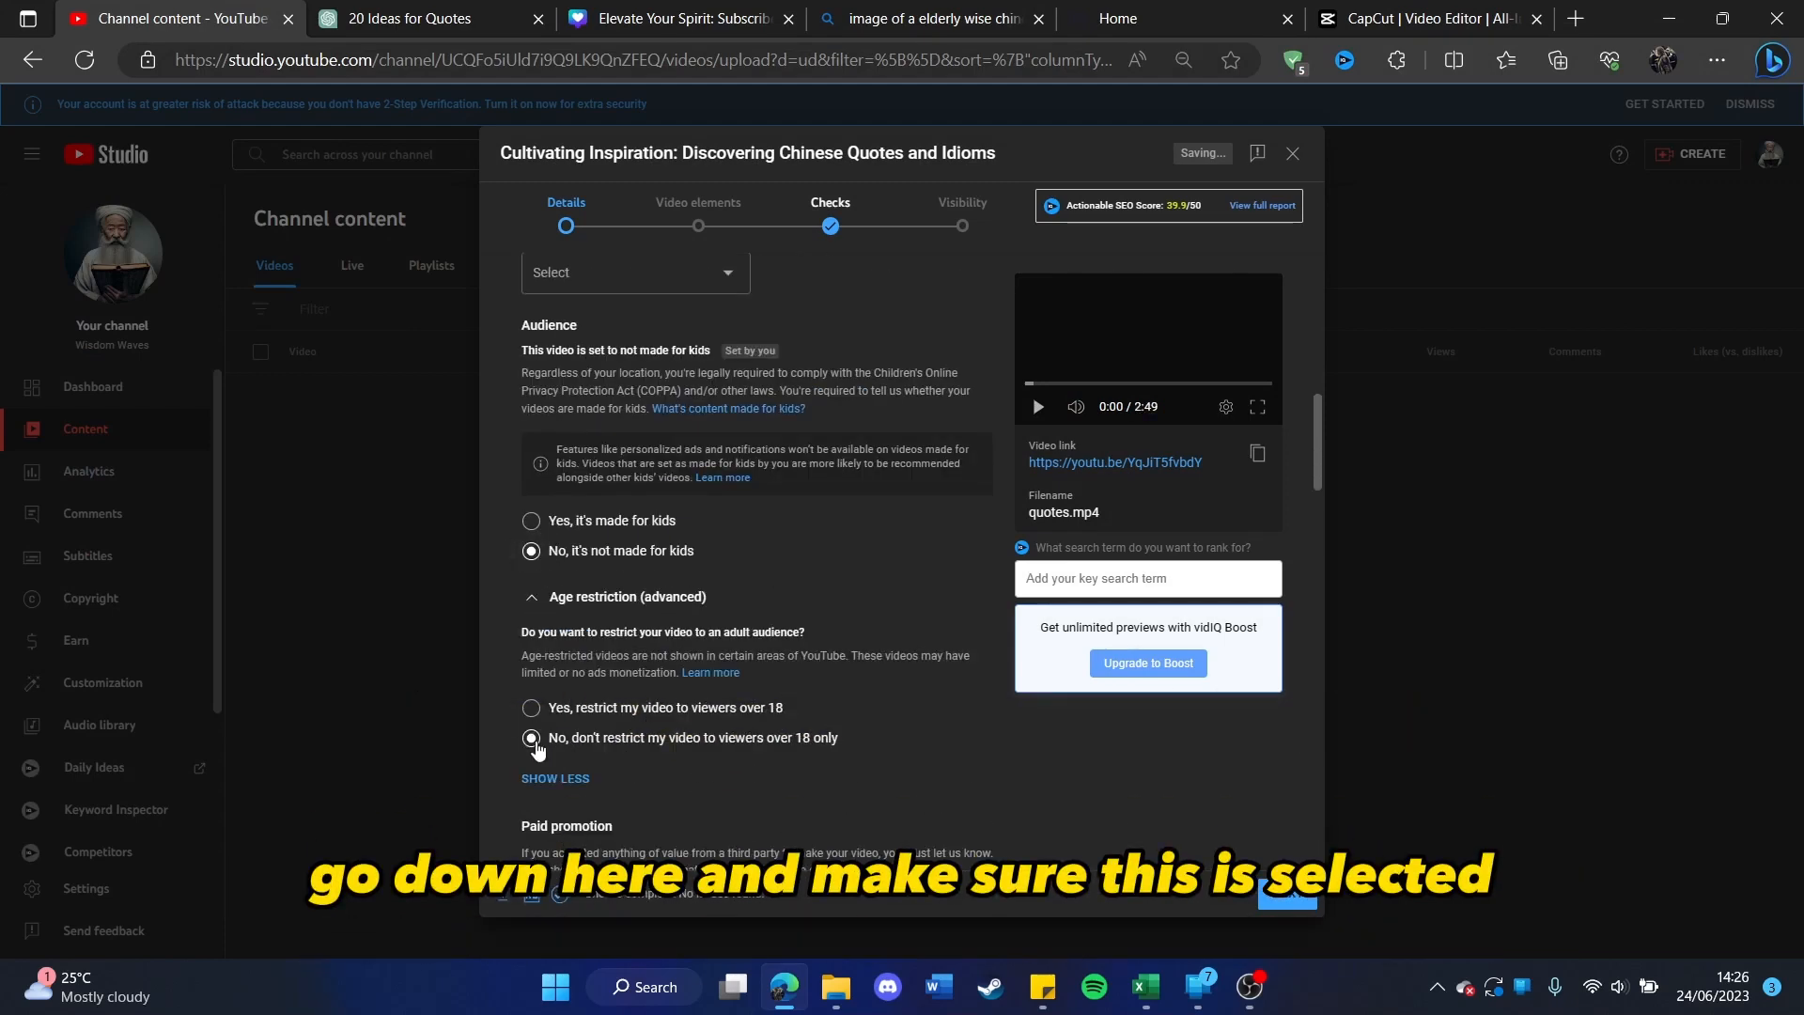
Step: Set the video's category to Education
scroll(635, 662, "down", 10)
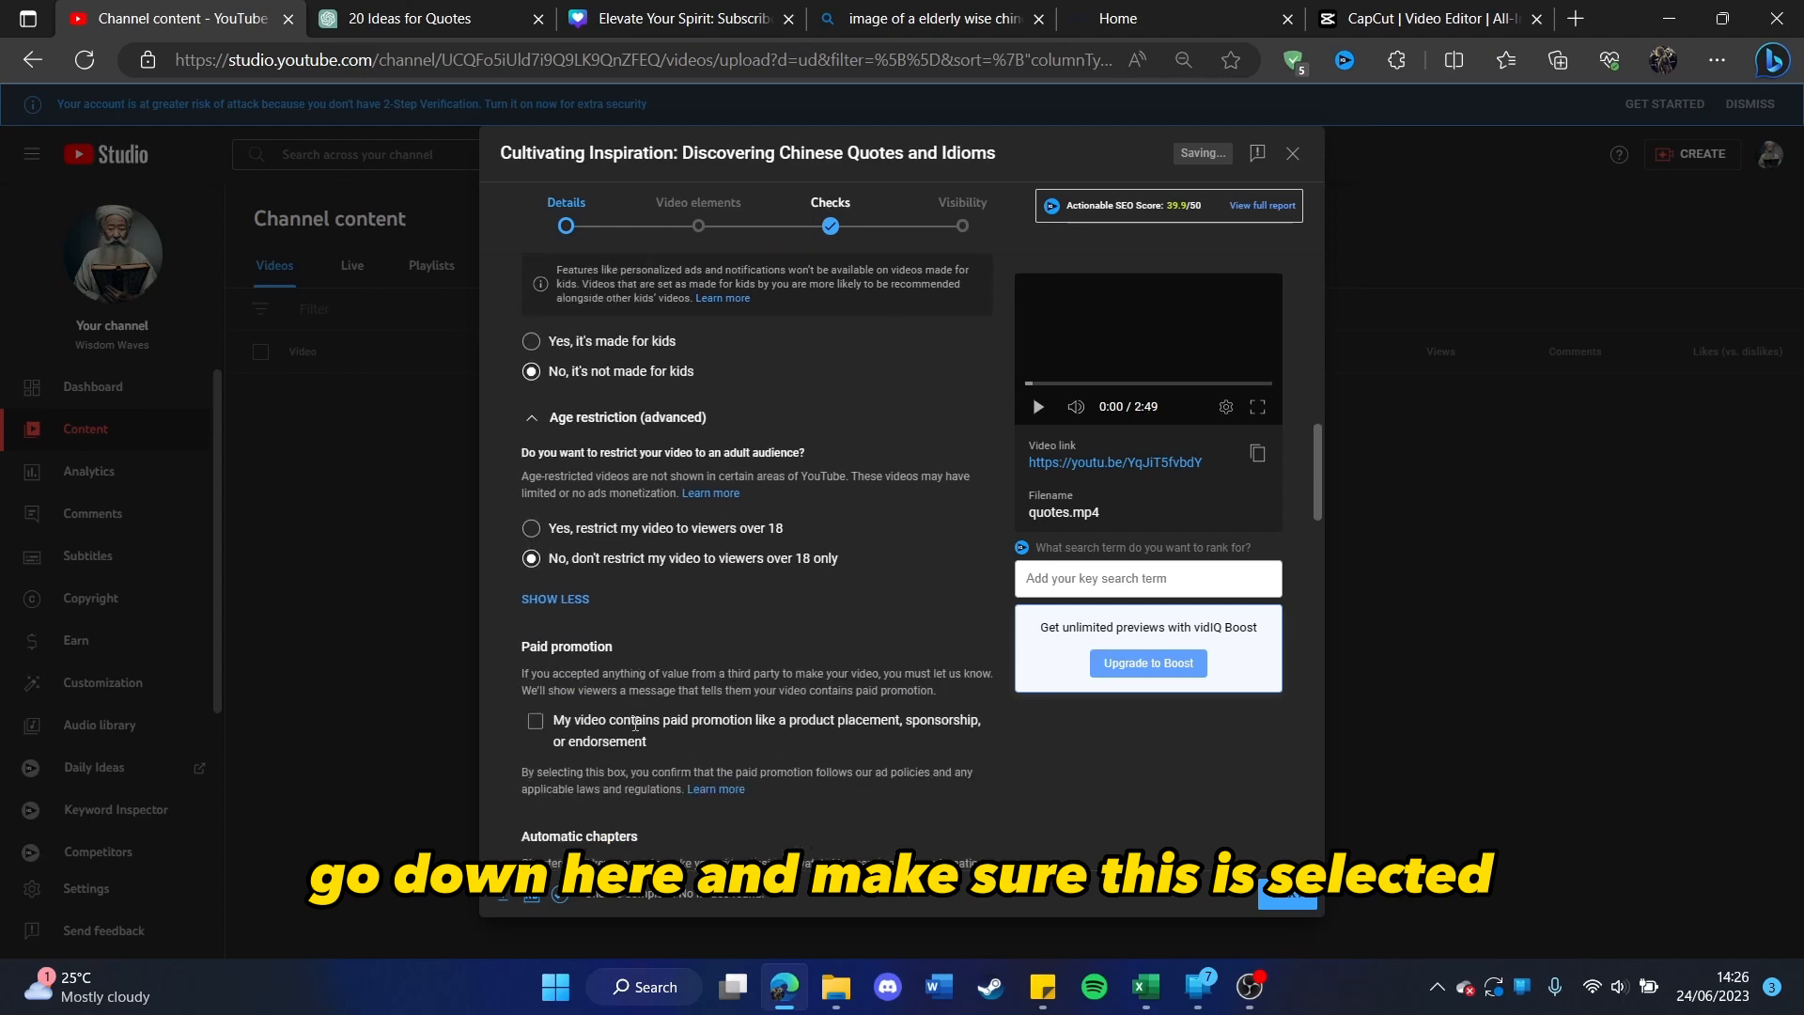
scroll(648, 661, "down", 10)
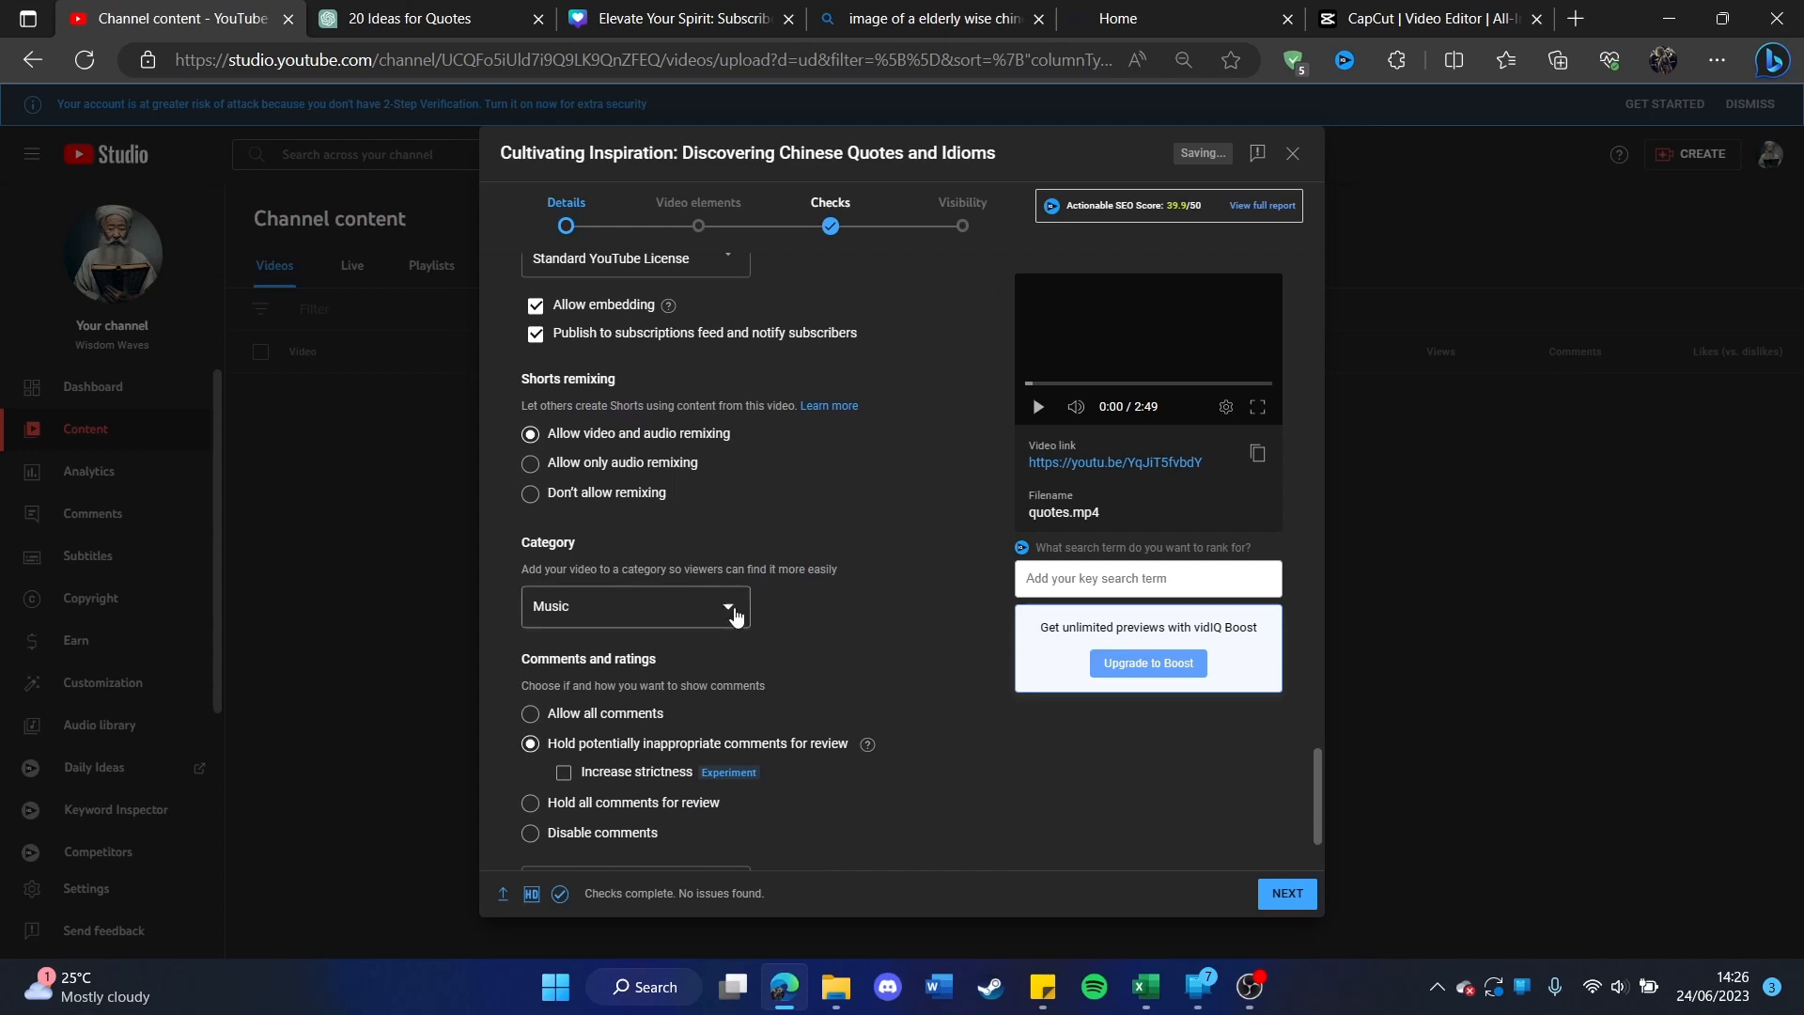
left_click(727, 610)
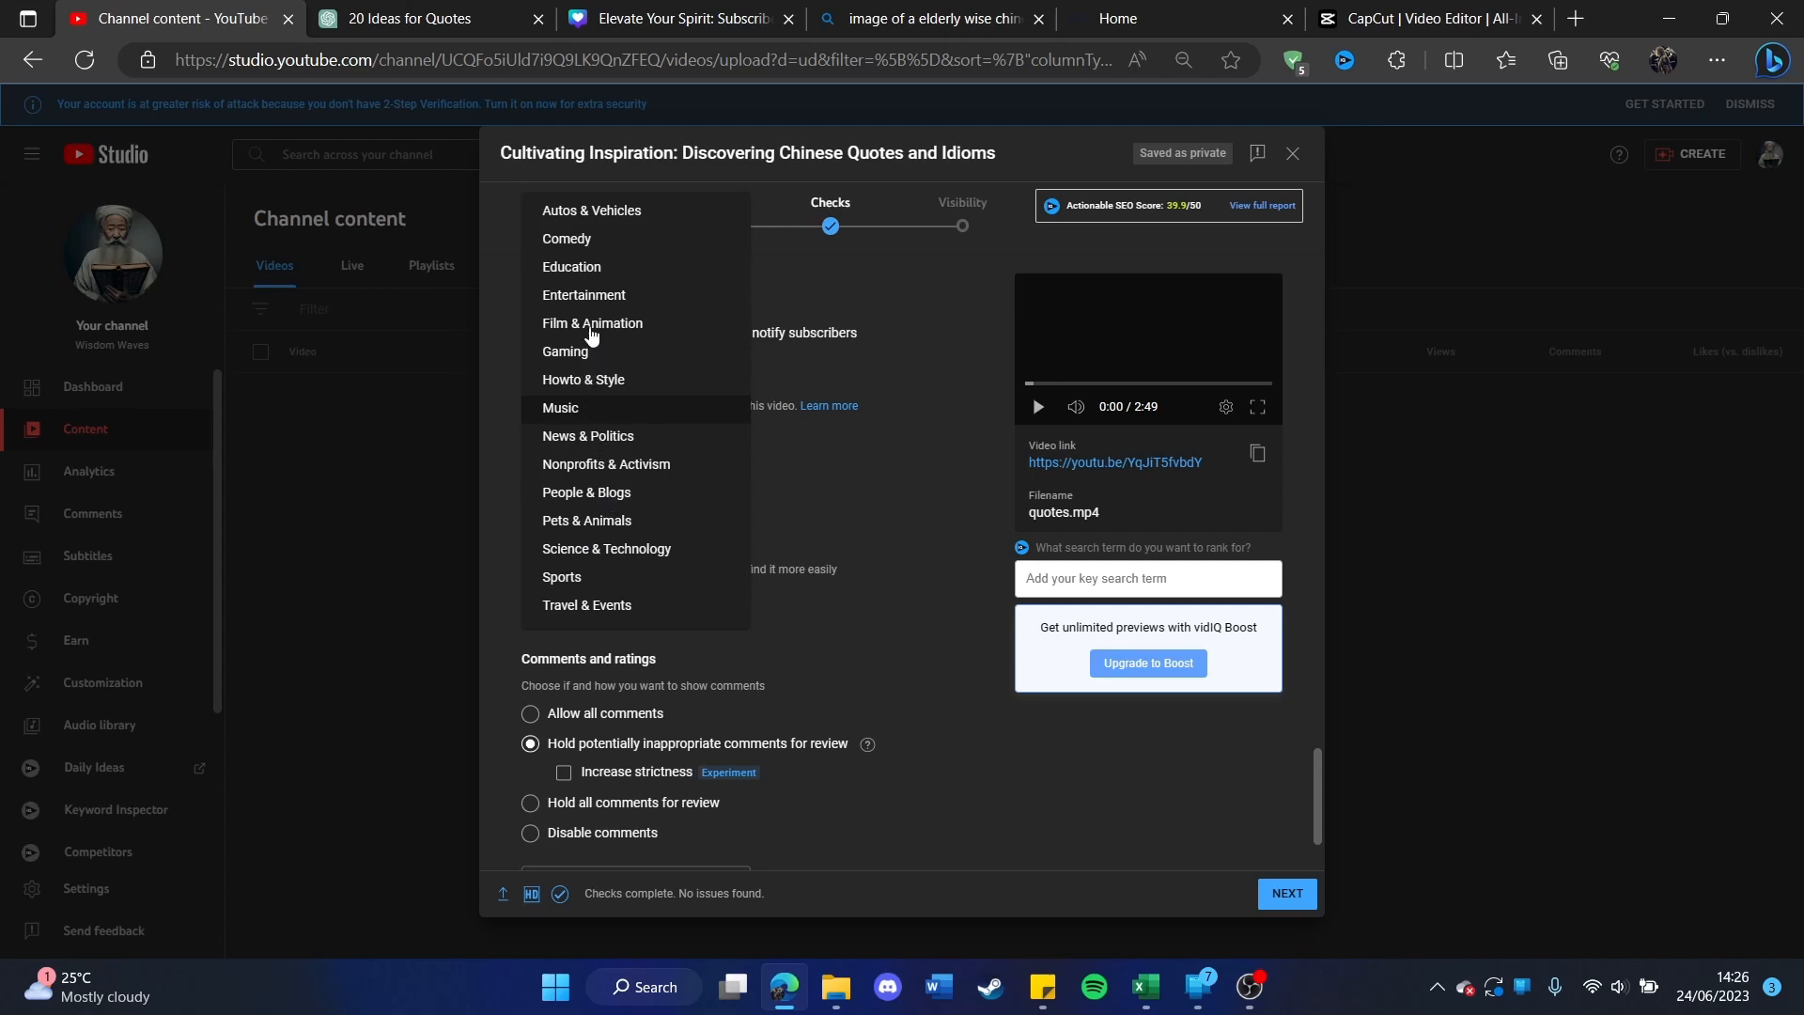
left_click(601, 268)
Step: Continue past the video elements and checks stages, set the video's visibility to Public and publish it
scroll(737, 499, "down", 4)
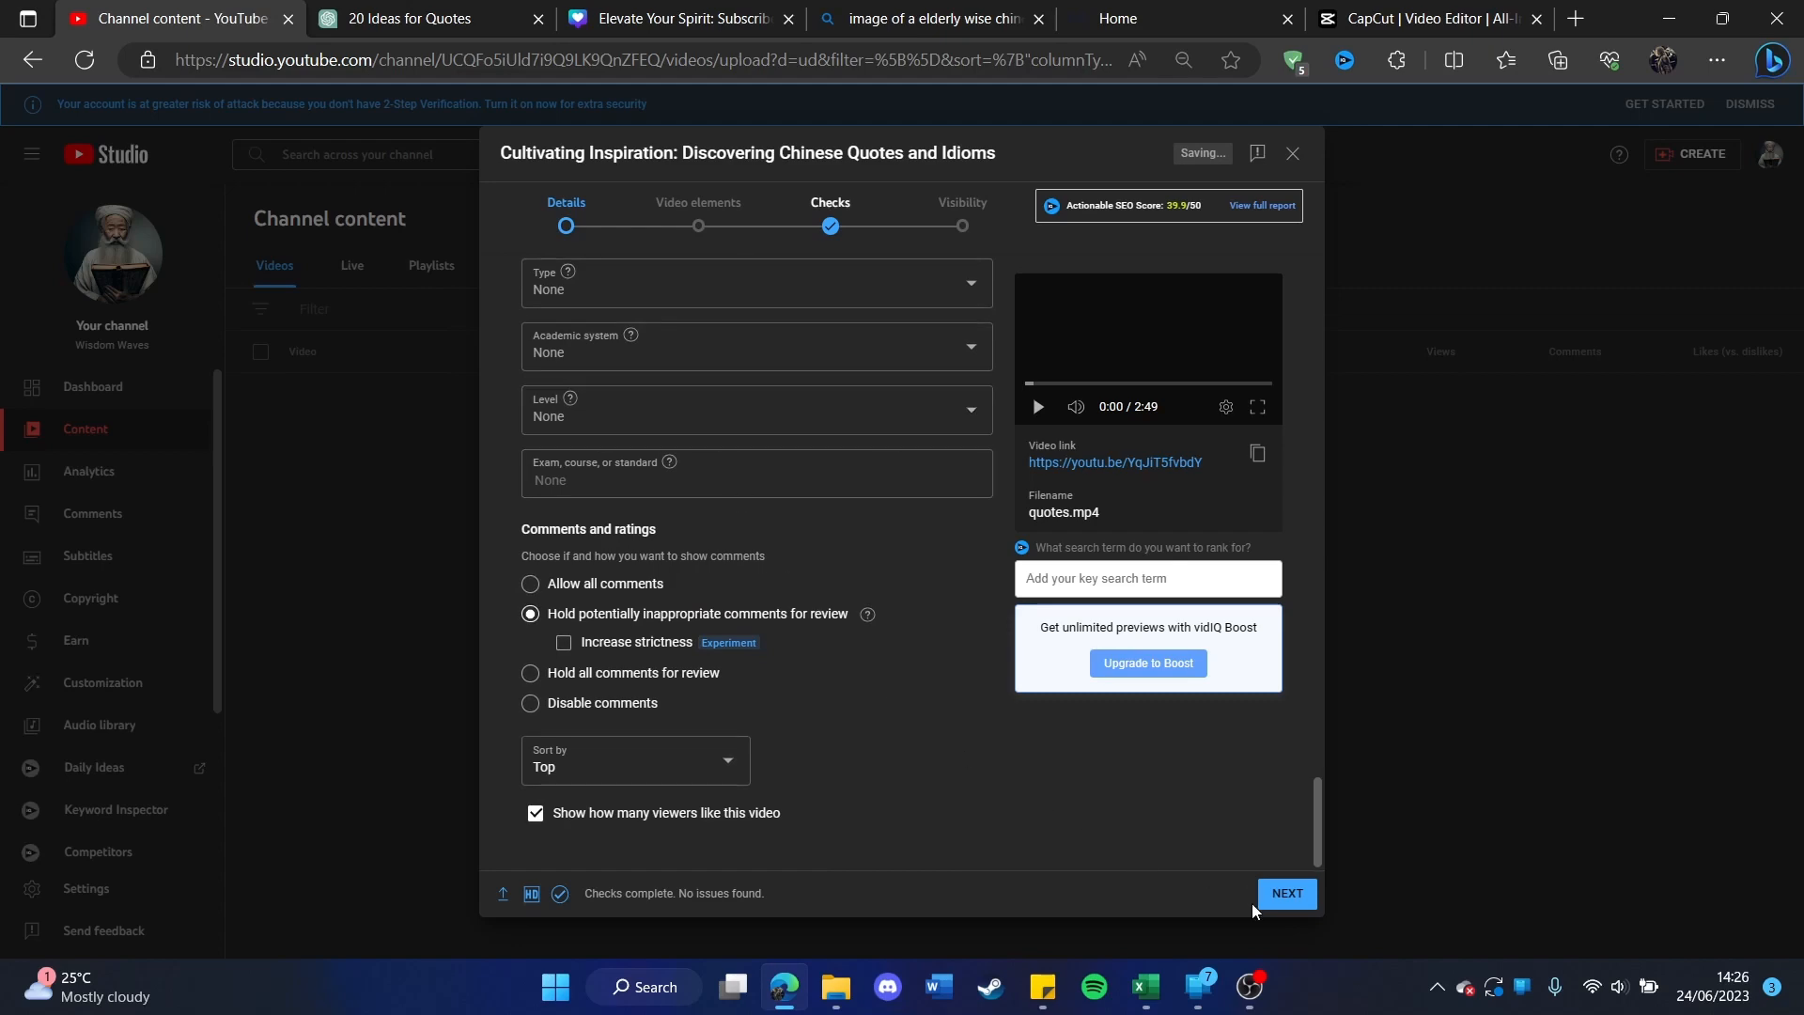
left_click(1282, 895)
left_click(1289, 898)
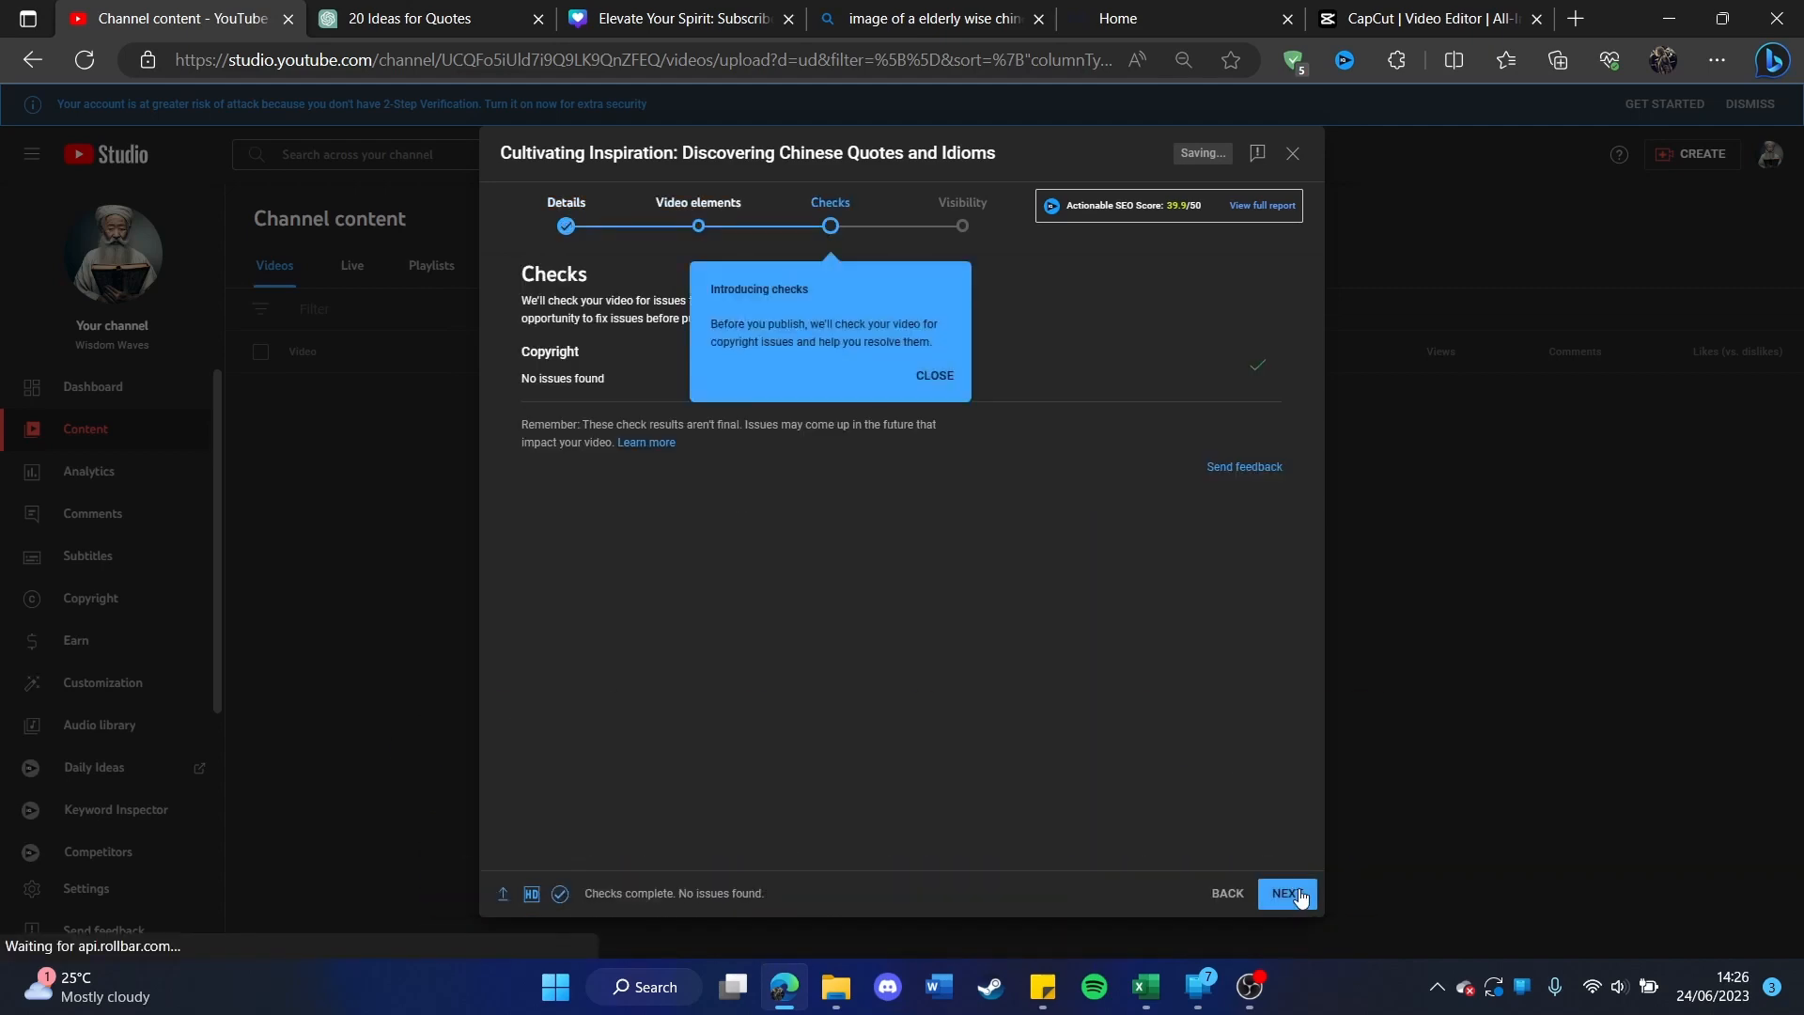
left_click(1289, 897)
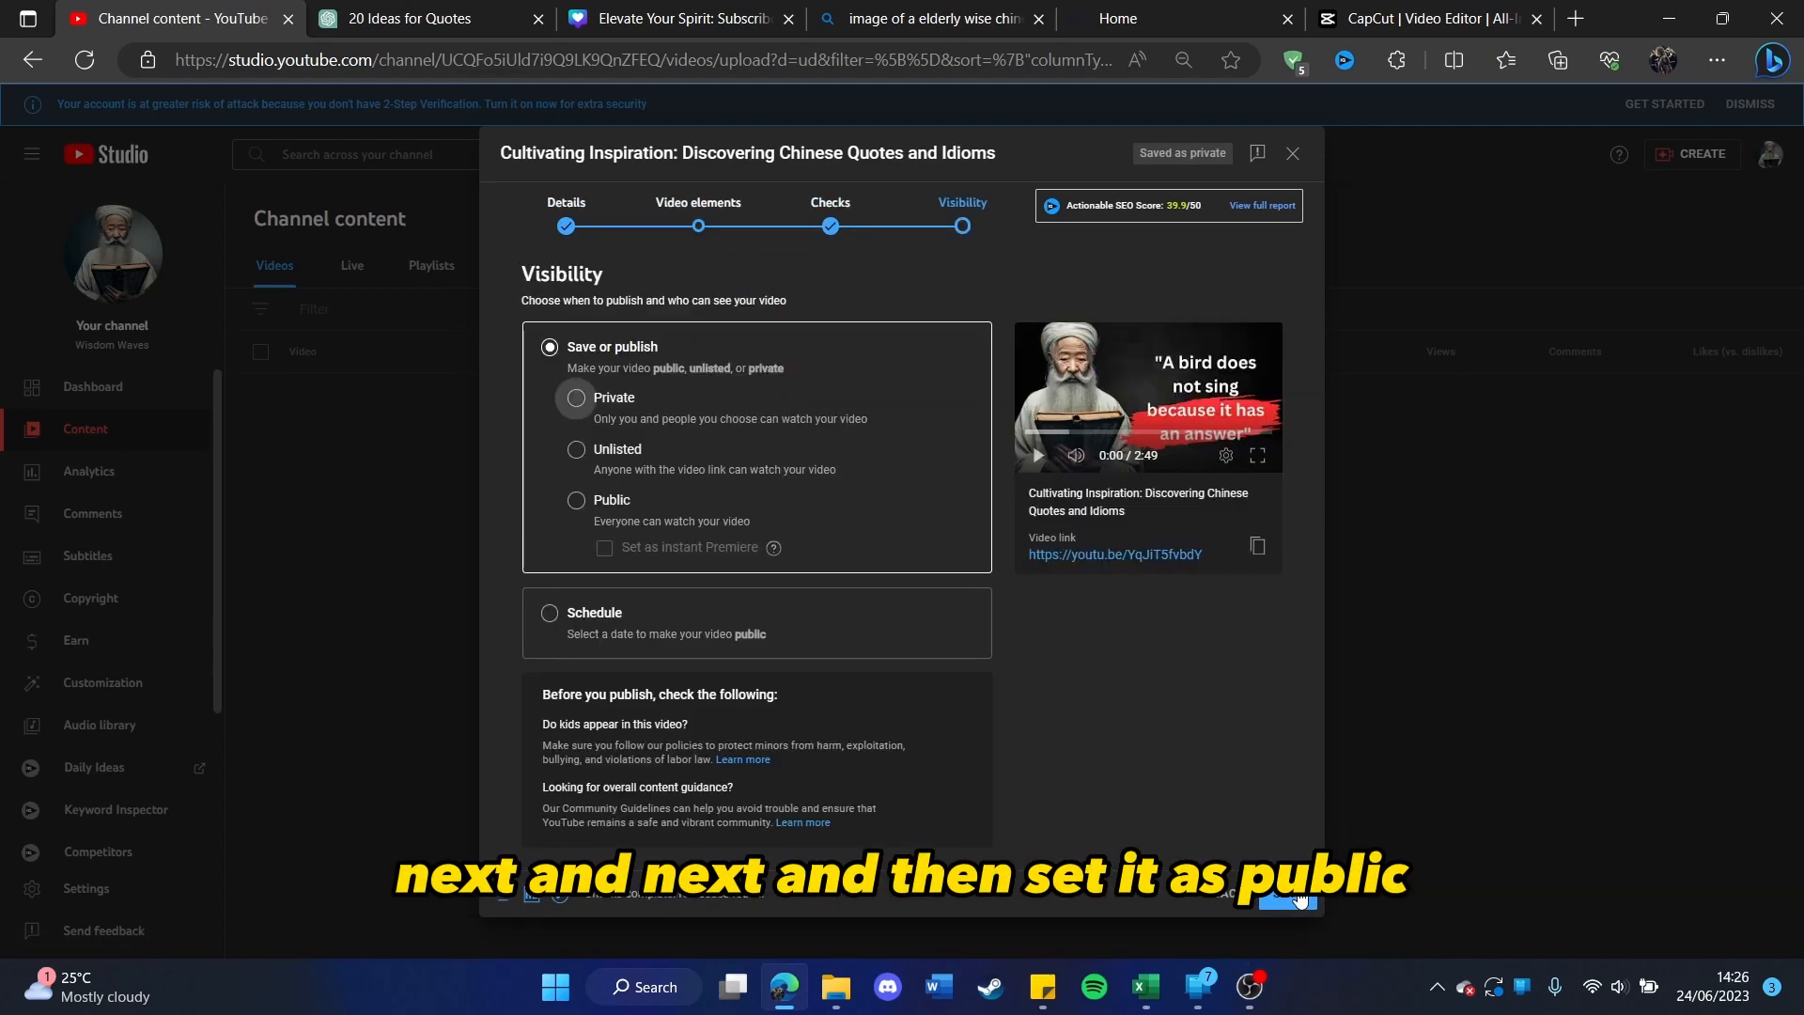
left_click(576, 500)
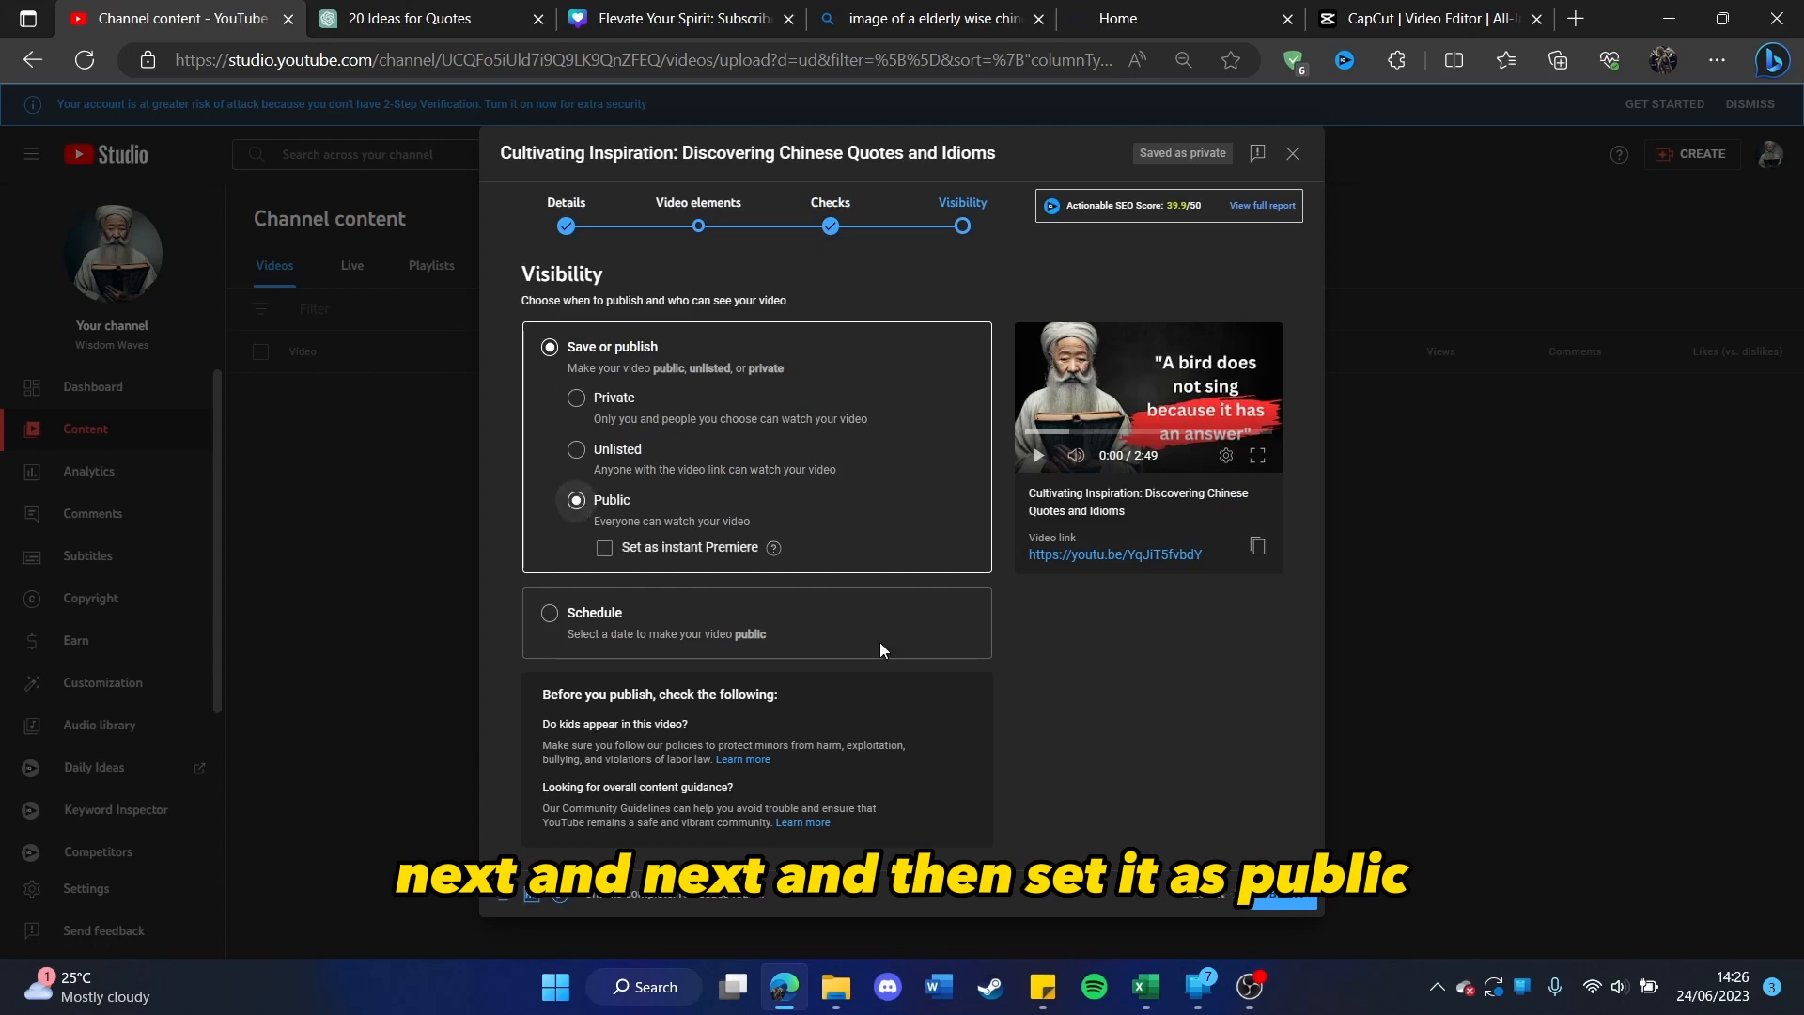
left_click(1278, 894)
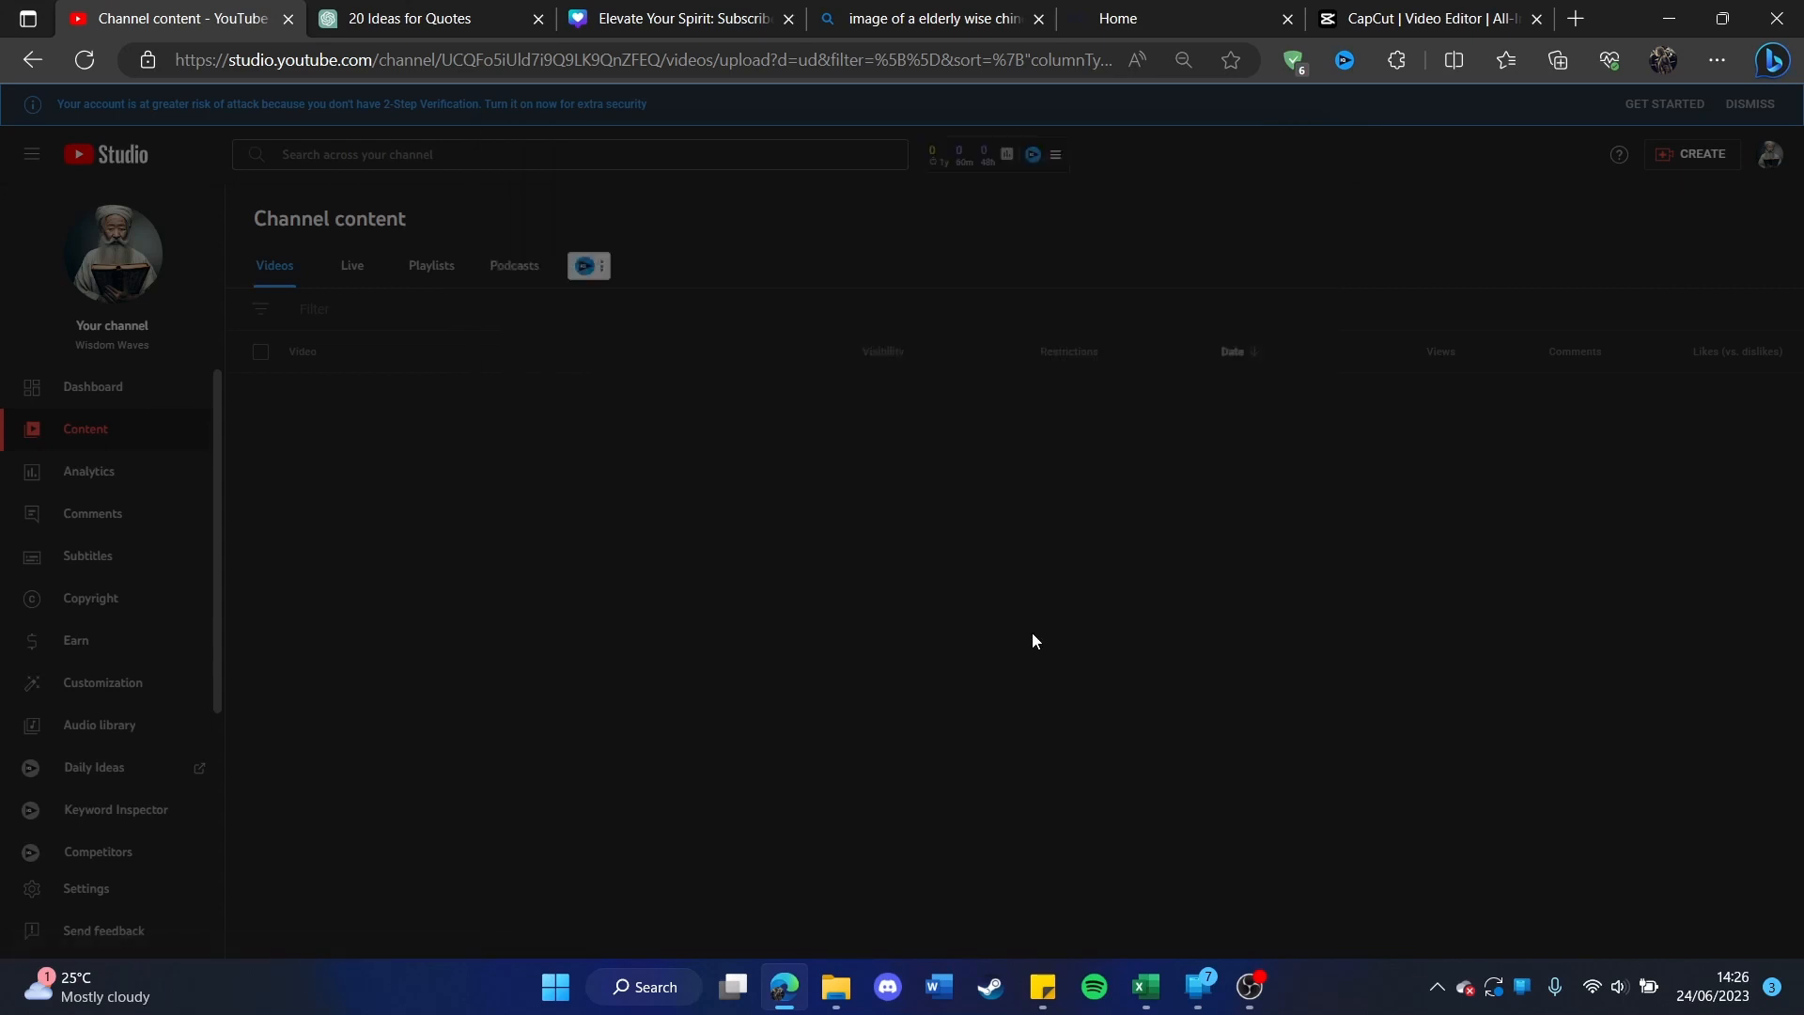